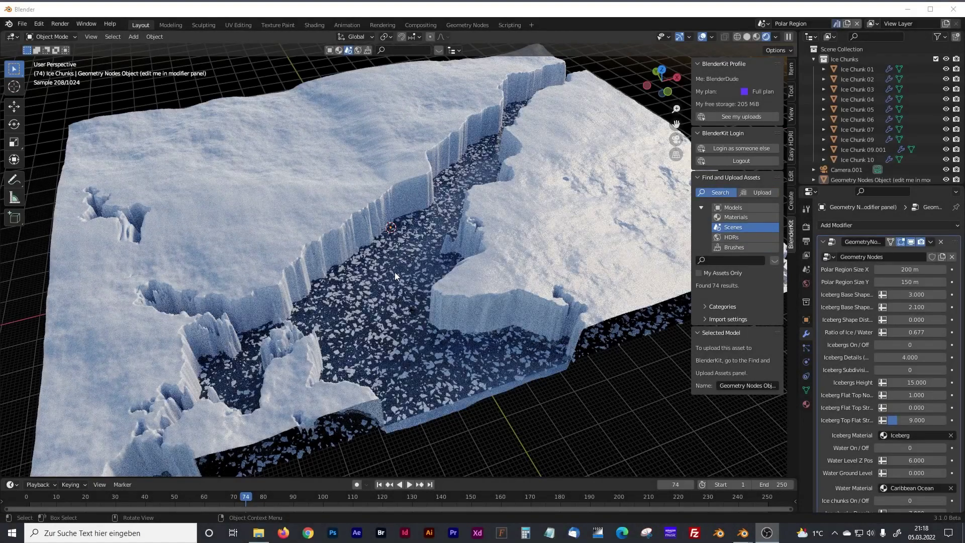
Set the first Iceberg Base Shape value of the polar region's Geometry Nodes modifier to 2
{"action": "scroll", "coordinate": [396, 273], "scroll_direction": "up", "scroll_amount": 5}
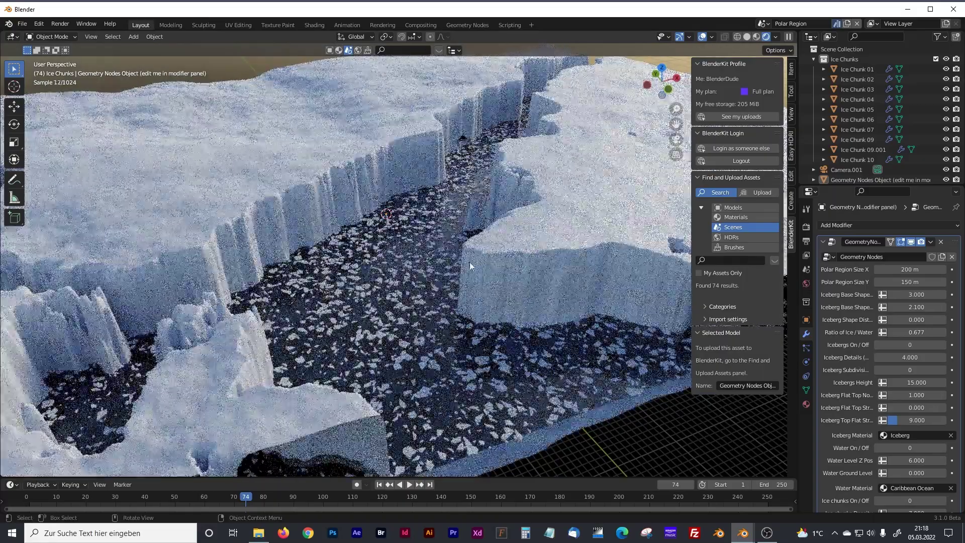
{"action": "mouse_move", "coordinate": [916, 294]}
{"action": "left_mouse_down"}
{"action": "mouse_move", "coordinate": [931, 294]}
{"action": "mouse_move", "coordinate": [920, 294]}
{"action": "left_mouse_up"}
{"action": "left_click", "coordinate": [920, 294]}
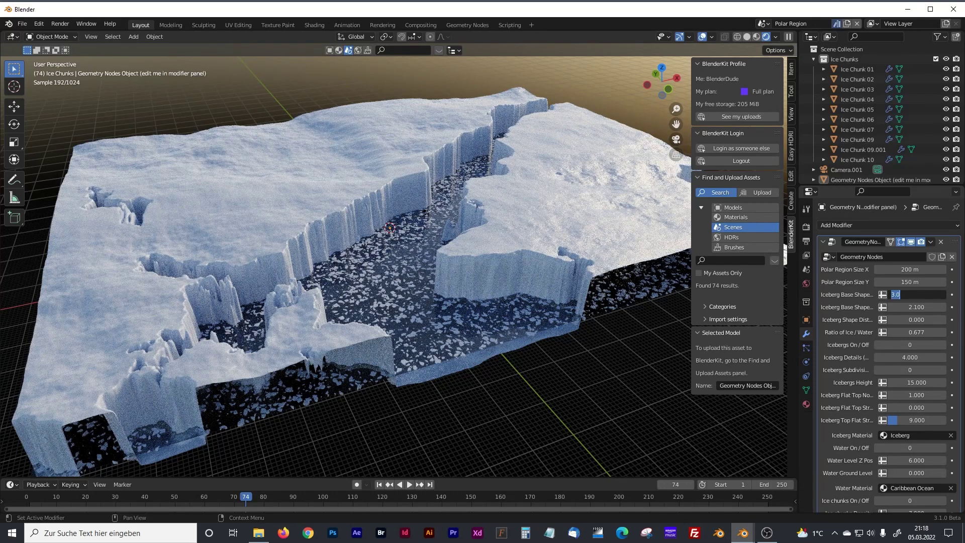
{"action": "type", "text": "2"}
{"action": "key", "text": "Return"}
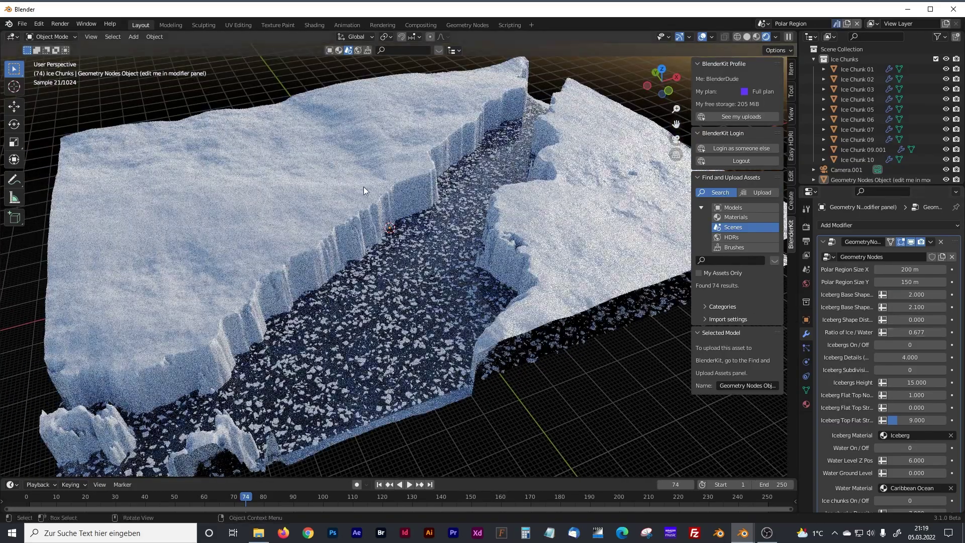
Set the Ratio of Ice / Water in the polar region's modifier to 0.6
{"action": "left_click", "coordinate": [913, 333]}
{"action": "left_click", "coordinate": [913, 332]}
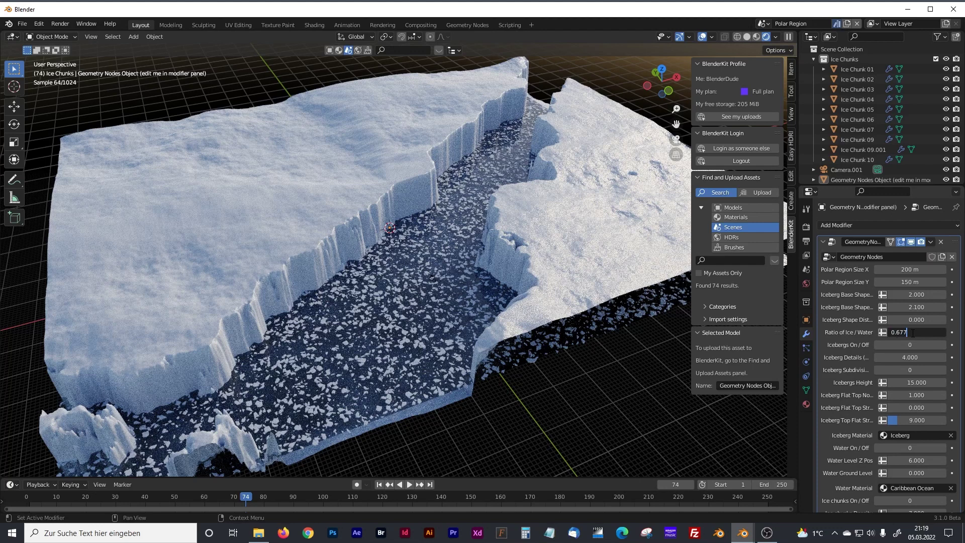
{"action": "key", "text": "BackSpace"}
{"action": "key", "text": "BackSpace"}
{"action": "key", "text": "Return"}
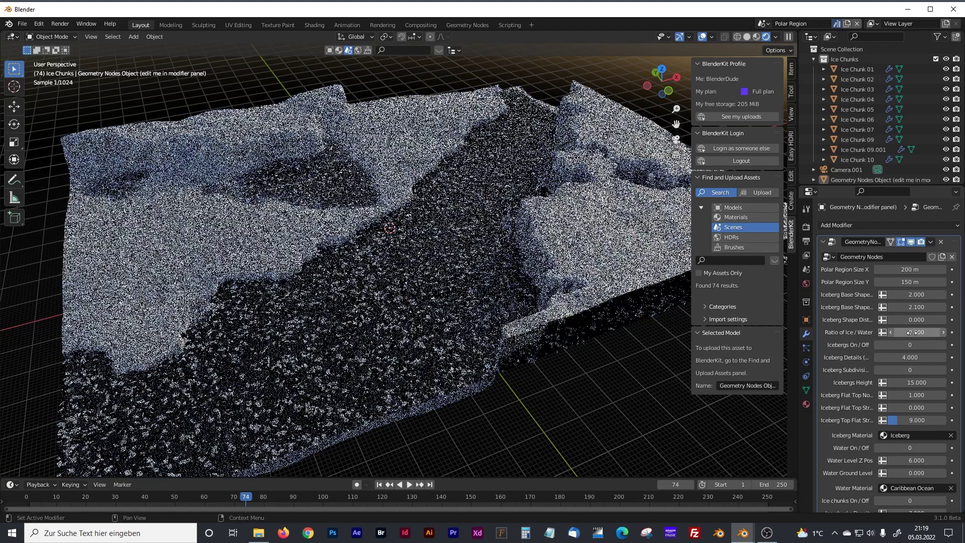
Set the Icebergs Height in the polar region's modifier to 30
{"action": "left_click", "coordinate": [916, 383]}
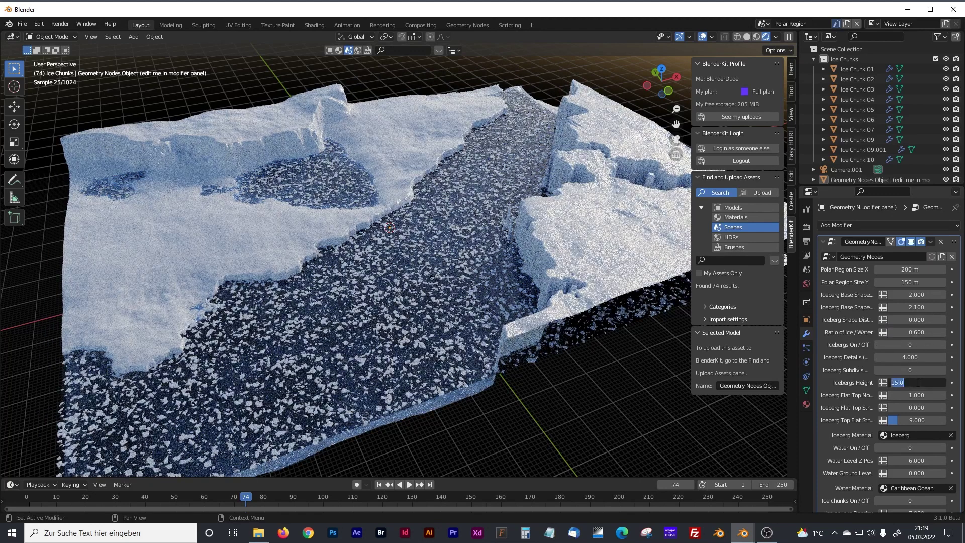
{"action": "type", "text": "30"}
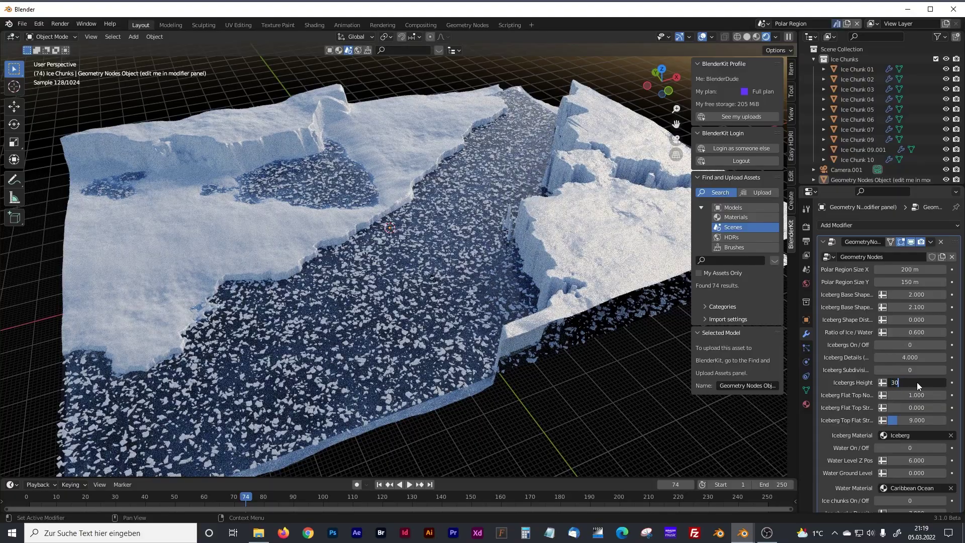
{"action": "key", "text": "Return"}
{"action": "middle_click_drag", "start_coordinate": [553, 312], "coordinate": [421, 283]}
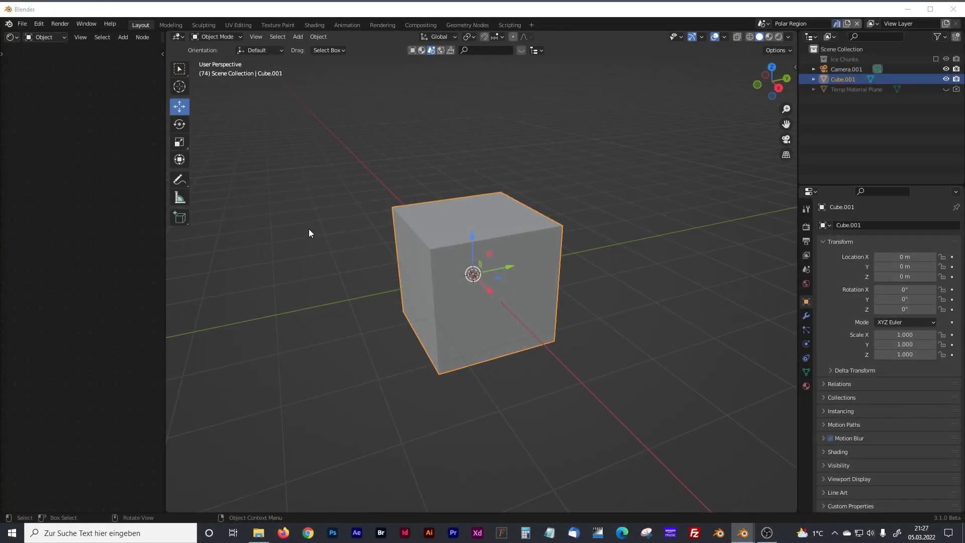
Switch to the Geometry Nodes workspace and create a new node tree for the cube
{"action": "left_click", "coordinate": [463, 26]}
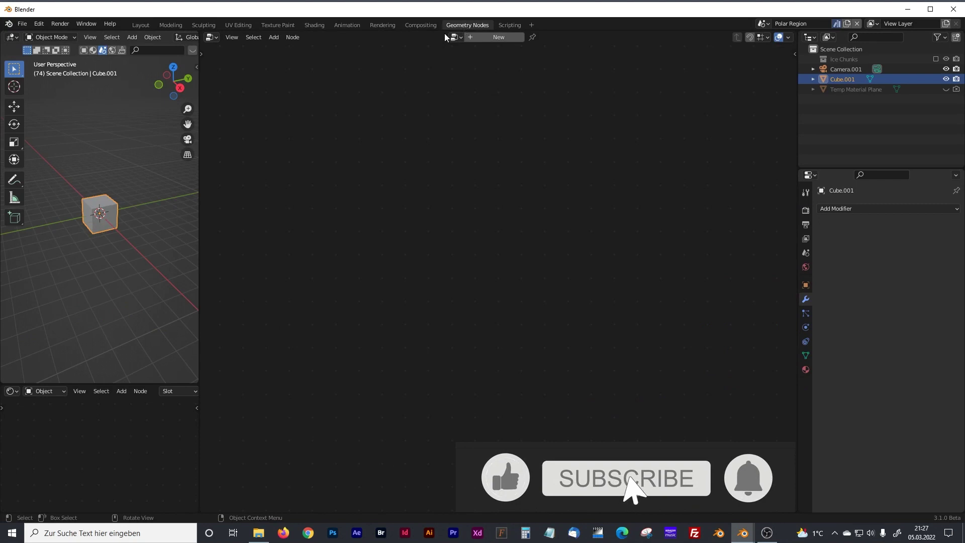
{"action": "left_click", "coordinate": [493, 38]}
{"action": "scroll", "coordinate": [461, 179], "scroll_direction": "down", "scroll_amount": 5}
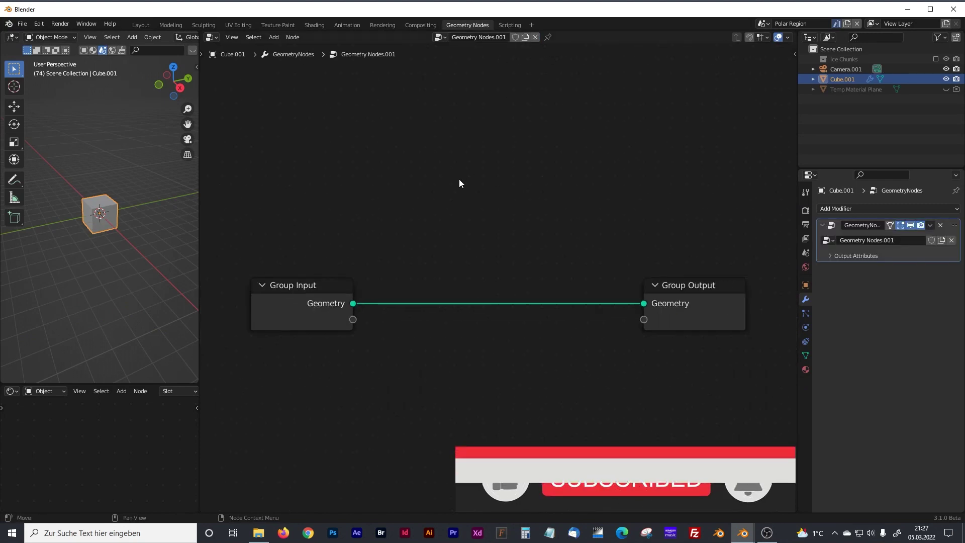
Cut the link between Group Input and Group Output and move the two nodes apart
{"action": "right_click_drag", "start_coordinate": [479, 229], "coordinate": [493, 372], "text": "ctrl"}
{"action": "left_click_drag", "start_coordinate": [397, 285], "coordinate": [333, 267]}
{"action": "middle_click_drag", "start_coordinate": [435, 295], "coordinate": [499, 272]}
{"action": "left_click_drag", "start_coordinate": [358, 236], "coordinate": [296, 229]}
{"action": "left_click", "coordinate": [405, 311]}
Add a Grid node and arrange it between the Group Input and Group Output nodes
{"action": "key", "text": "shift+a"}
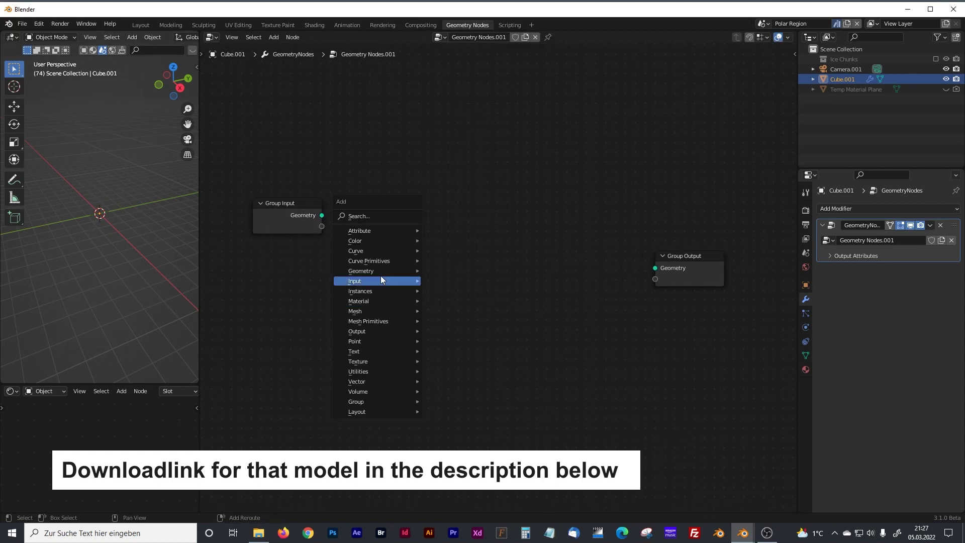
{"action": "left_click", "coordinate": [380, 216]}
{"action": "type", "text": "grid"}
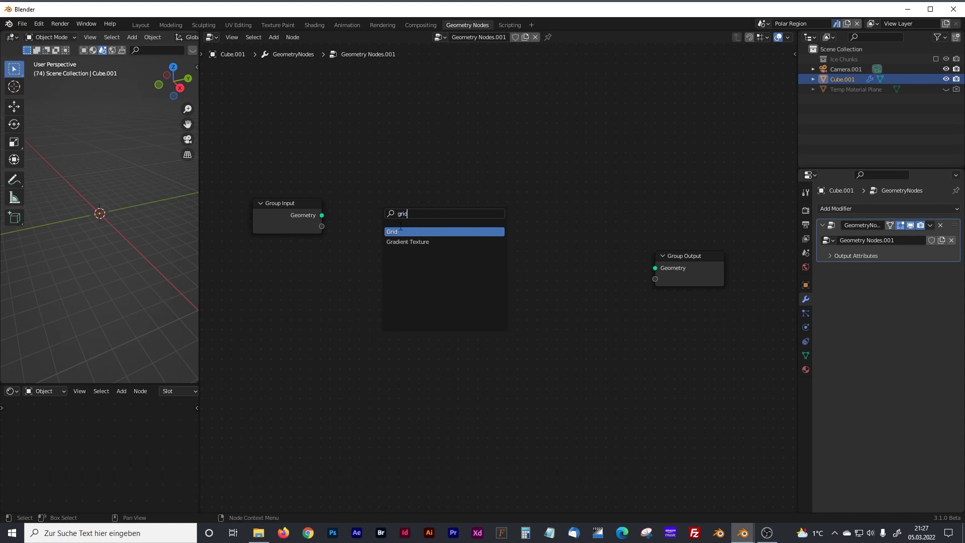
{"action": "key", "text": "Return"}
{"action": "left_click", "coordinate": [411, 299]}
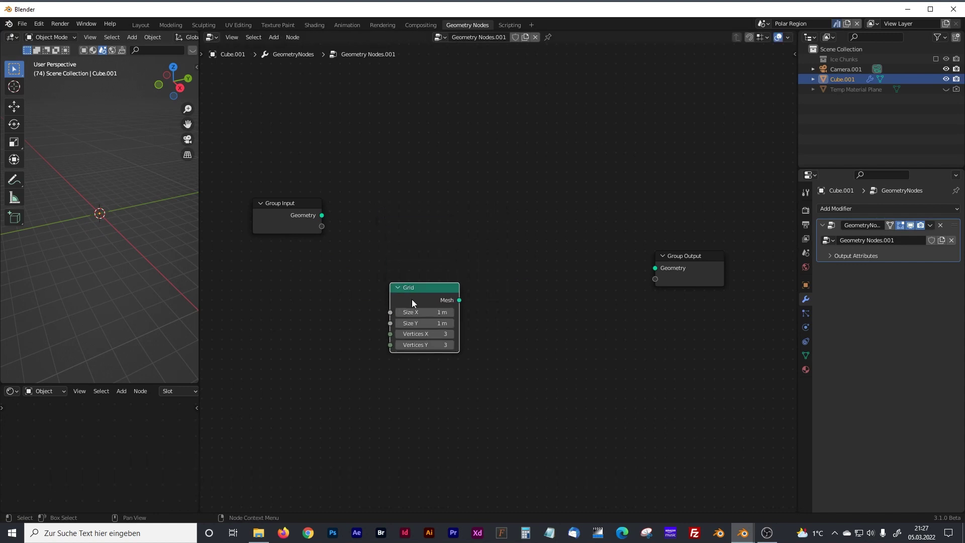
{"action": "left_click_drag", "start_coordinate": [291, 209], "coordinate": [283, 172]}
{"action": "left_click_drag", "start_coordinate": [423, 286], "coordinate": [383, 255]}
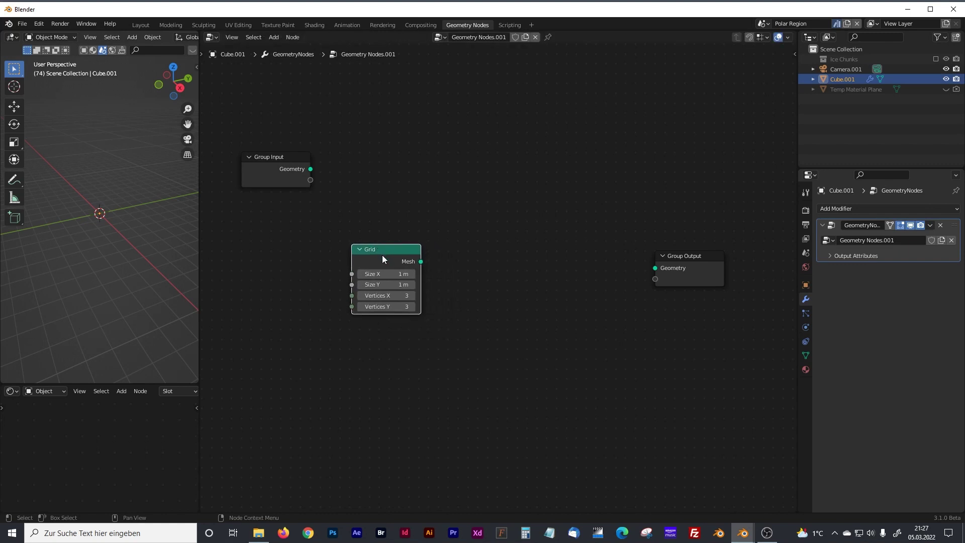
Set the Grid's Size X and Size Y to 200 m and its Vertices X and Vertices Y to 500
{"action": "left_click", "coordinate": [405, 274]}
{"action": "type", "text": "200"}
{"action": "key", "text": "Tab"}
{"action": "type", "text": "20"}
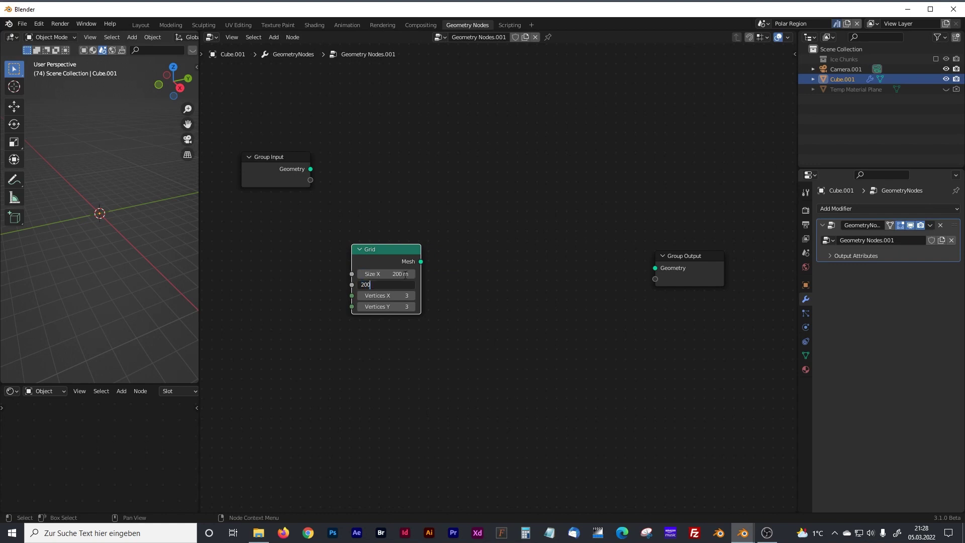
{"action": "type", "text": "0"}
{"action": "key", "text": "Tab"}
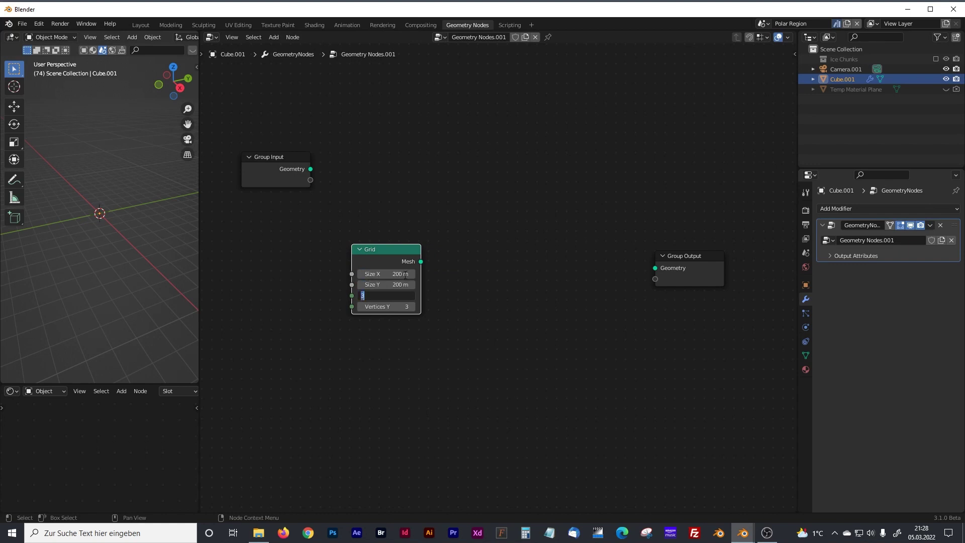
{"action": "type", "text": "500"}
{"action": "key", "text": "Tab"}
{"action": "type", "text": "500"}
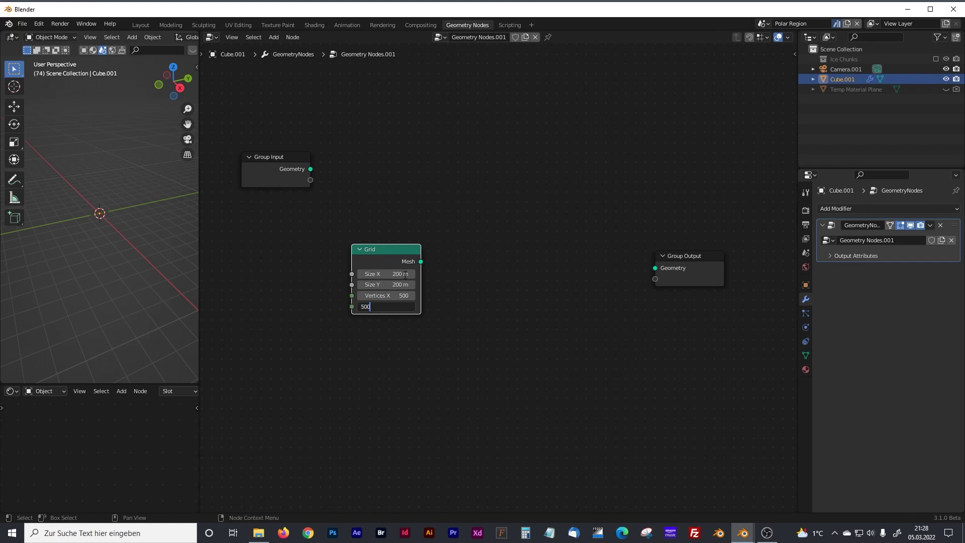
{"action": "key", "text": "Return"}
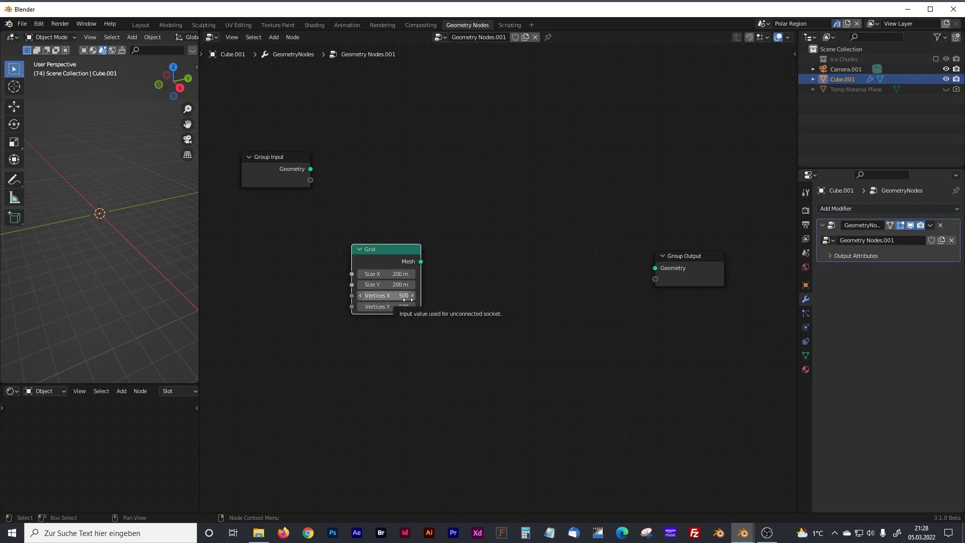
Add a Subdivision Surface node beside the Grid and set its Level to 0
{"action": "left_click_drag", "start_coordinate": [383, 250], "coordinate": [370, 249]}
{"action": "key", "text": "shift+a"}
{"action": "left_click", "coordinate": [446, 280]}
{"action": "type", "text": "sub"}
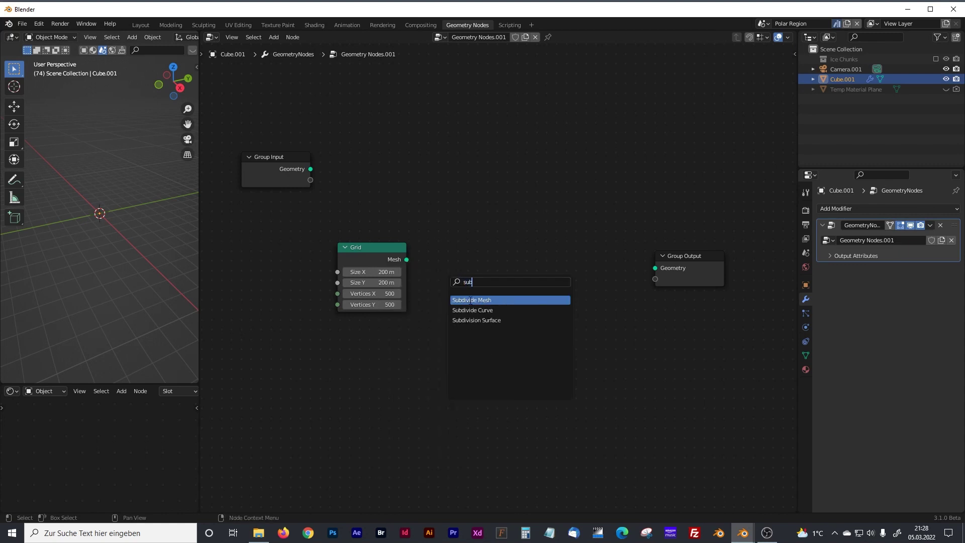
{"action": "left_click", "coordinate": [476, 321]}
{"action": "left_click", "coordinate": [490, 315]}
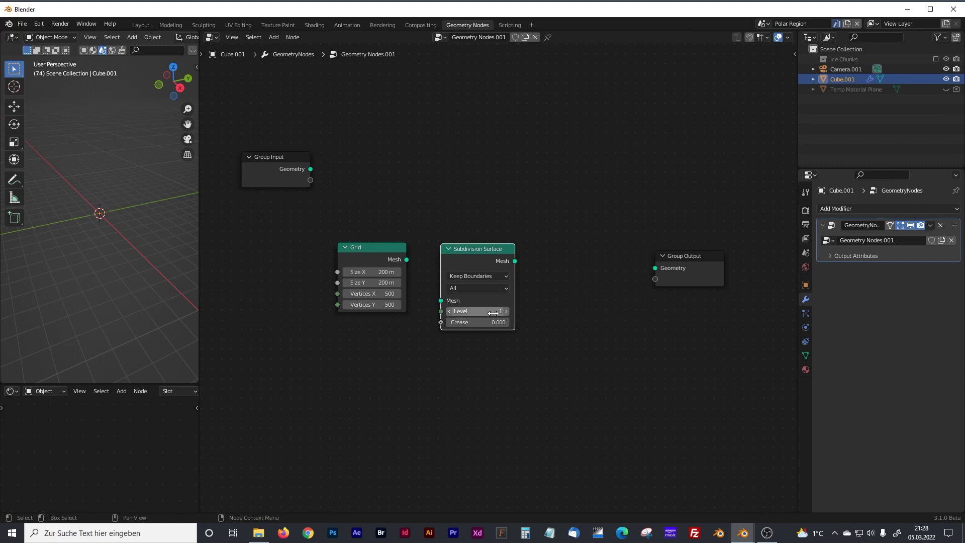
{"action": "left_click", "coordinate": [449, 312]}
{"action": "left_click_drag", "start_coordinate": [477, 249], "coordinate": [486, 247]}
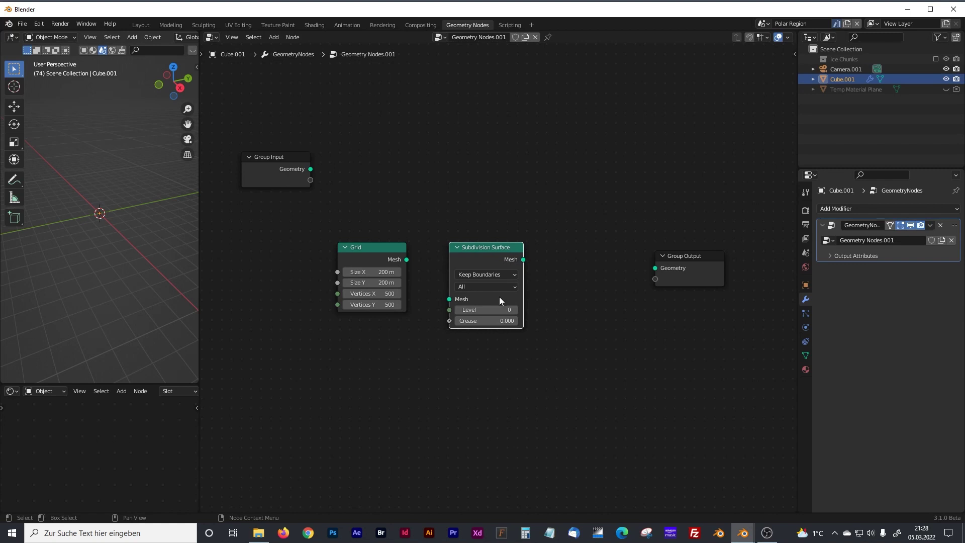
{"action": "left_click_drag", "start_coordinate": [487, 248], "coordinate": [492, 247]}
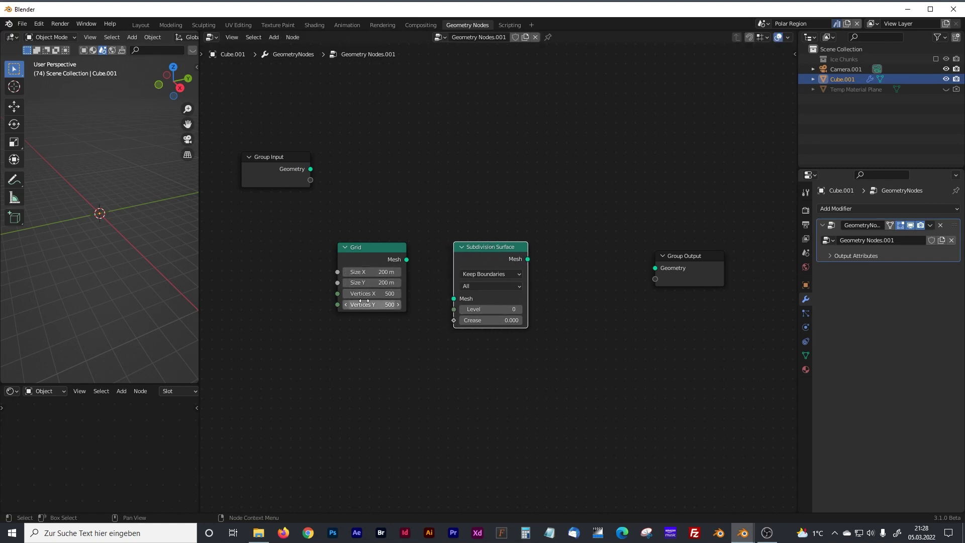
Connect the Grid's Mesh output to the Subdivision Surface's Mesh input and move Group Output farther away to make room
{"action": "left_click_drag", "start_coordinate": [407, 259], "coordinate": [453, 299]}
{"action": "left_click_drag", "start_coordinate": [483, 248], "coordinate": [496, 248]}
{"action": "scroll", "coordinate": [579, 291], "scroll_direction": "right", "scroll_amount": 3}
{"action": "left_click_drag", "start_coordinate": [611, 248], "coordinate": [656, 248]}
Add a Set Position node and place it between the Subdivision Surface and Group Output nodes
{"action": "key", "text": "shift+a"}
{"action": "left_click", "coordinate": [536, 265]}
{"action": "type", "text": "set"}
{"action": "key", "text": "Down"}
{"action": "key", "text": "Return"}
{"action": "left_click", "coordinate": [544, 259]}
{"action": "middle_click_drag", "start_coordinate": [589, 321], "coordinate": [474, 352]}
{"action": "left_click_drag", "start_coordinate": [537, 254], "coordinate": [702, 261]}
Add a Set Shade Smooth node between the Set Position and Group Output nodes
{"action": "key", "text": "shift+a"}
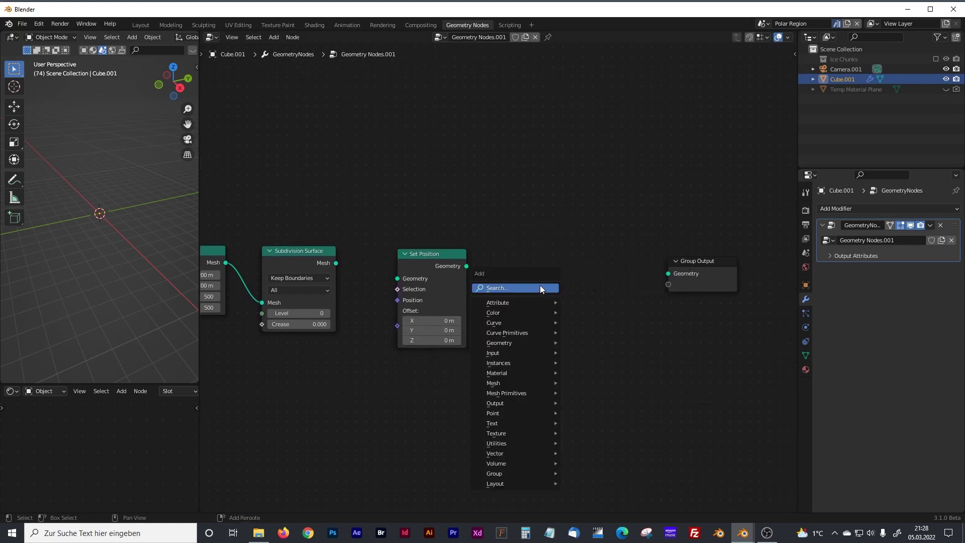
{"action": "left_click", "coordinate": [540, 288]}
{"action": "type", "text": "set sh"}
{"action": "left_click", "coordinate": [564, 302]}
{"action": "left_click", "coordinate": [564, 301]}
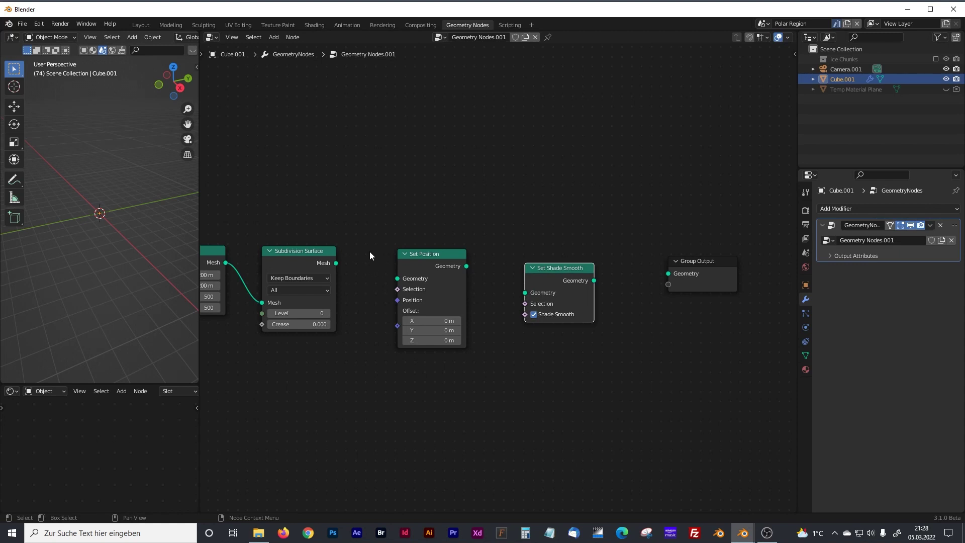
Link Subdivision Surface through Set Position to Set Shade Smooth and move Group Output farther along
{"action": "left_click_drag", "start_coordinate": [336, 263], "coordinate": [526, 294]}
{"action": "scroll", "coordinate": [629, 328], "scroll_direction": "right", "scroll_amount": 5}
{"action": "left_click_drag", "start_coordinate": [580, 267], "coordinate": [632, 262]}
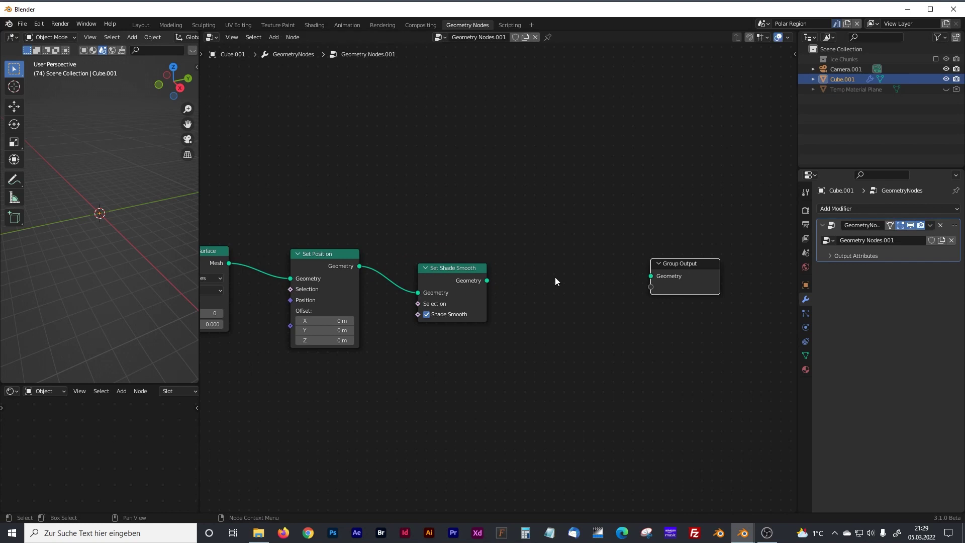
Add a Set Material node and connect it between Set Shade Smooth and Group Output
{"action": "key", "text": "shift+a"}
{"action": "left_click", "coordinate": [551, 277]}
{"action": "type", "text": "se"}
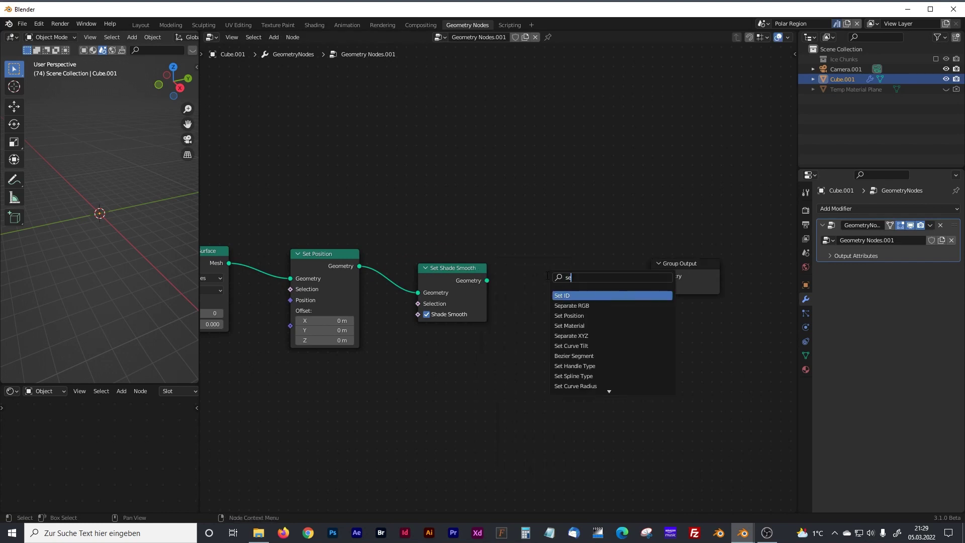
{"action": "type", "text": "t mat"}
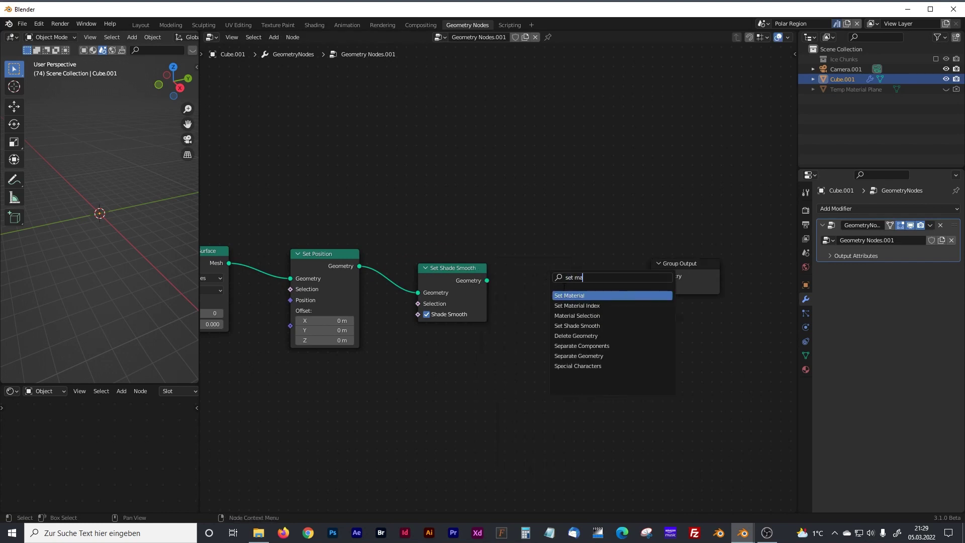
{"action": "left_click", "coordinate": [572, 295]}
{"action": "left_click_drag", "start_coordinate": [492, 282], "coordinate": [542, 300]}
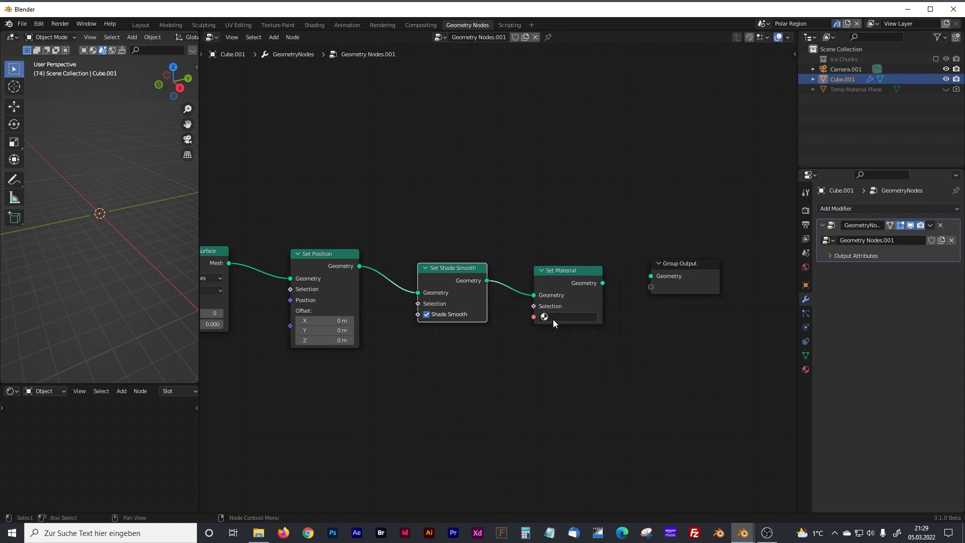
{"action": "left_click_drag", "start_coordinate": [603, 283], "coordinate": [652, 277]}
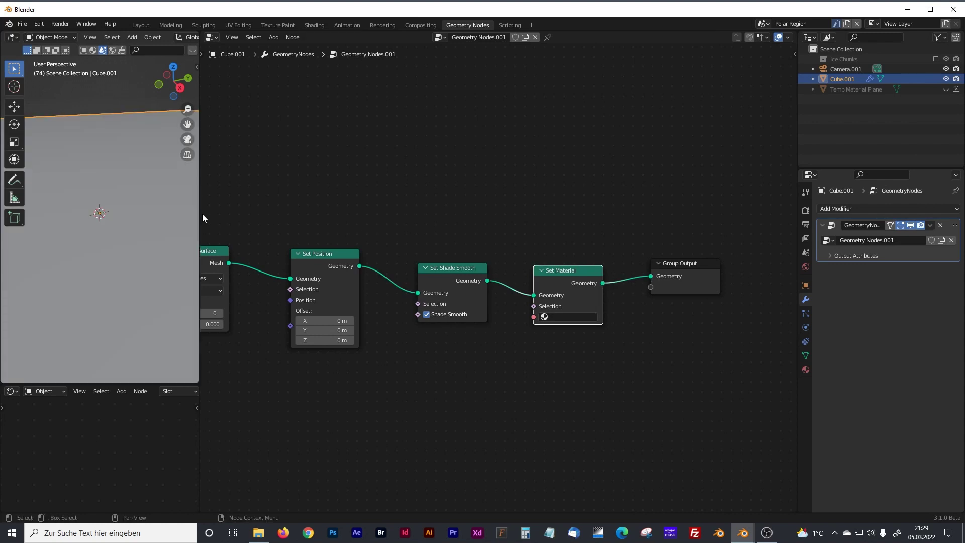
Widen the 3D viewport and move the Group Input node close to the Grid node
{"action": "left_click_drag", "start_coordinate": [202, 213], "coordinate": [272, 220]}
{"action": "scroll", "coordinate": [339, 216], "scroll_direction": "down", "scroll_amount": 2}
{"action": "scroll", "coordinate": [452, 218], "scroll_direction": "left", "scroll_amount": 10, "text": "ctrl"}
{"action": "left_click_drag", "start_coordinate": [425, 176], "coordinate": [363, 232]}
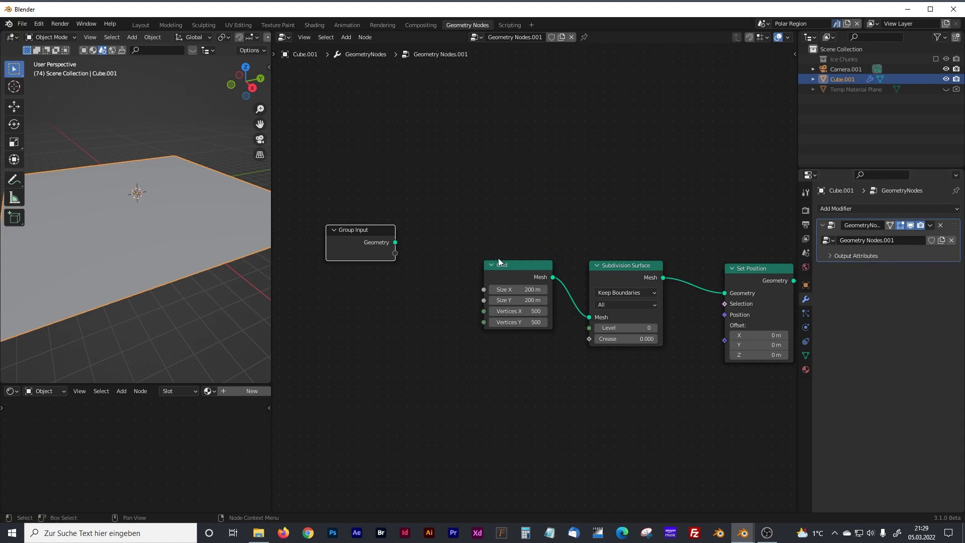
{"action": "left_click_drag", "start_coordinate": [375, 230], "coordinate": [367, 245]}
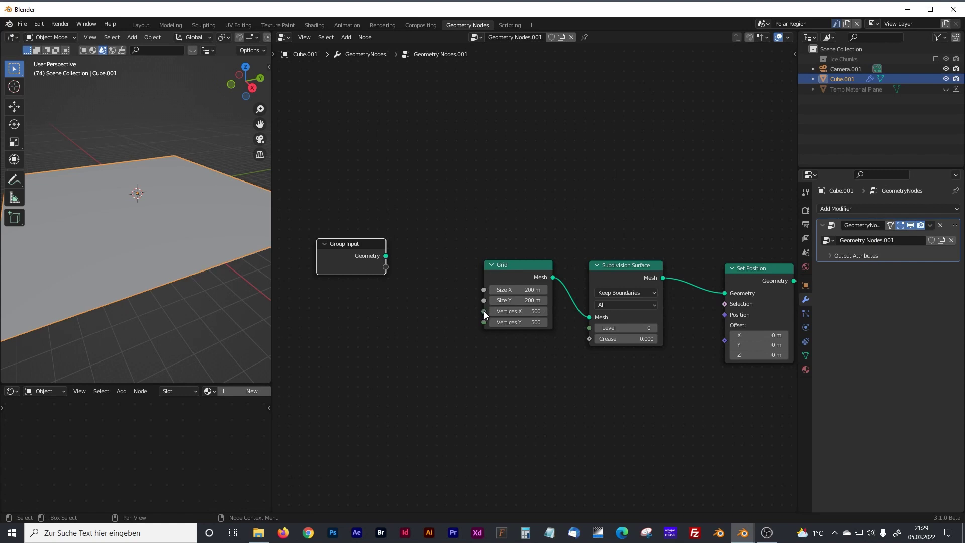
Expose the Grid's Vertices X through the Group Input node and set its modifier value to 500
{"action": "left_click_drag", "start_coordinate": [484, 312], "coordinate": [388, 271]}
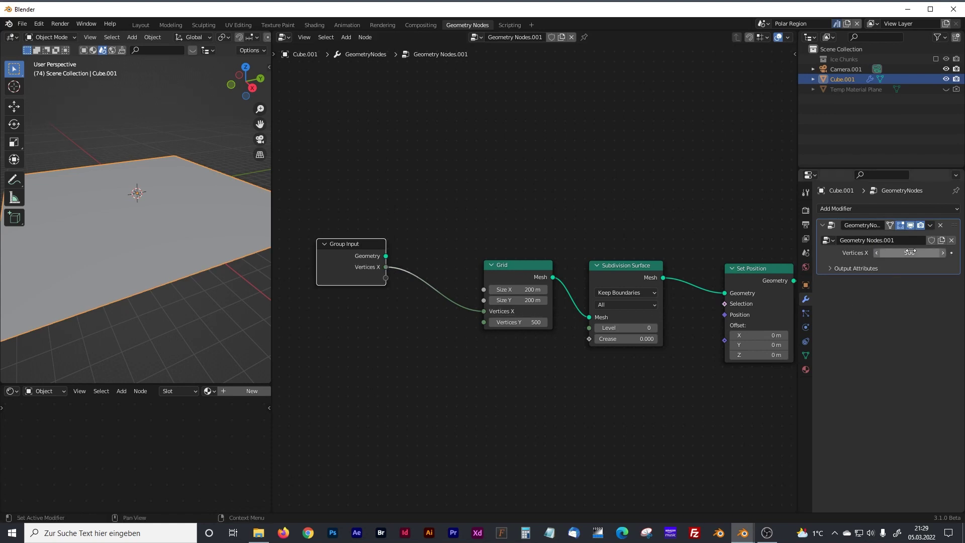
{"action": "left_click_drag", "start_coordinate": [911, 251], "coordinate": [904, 253]}
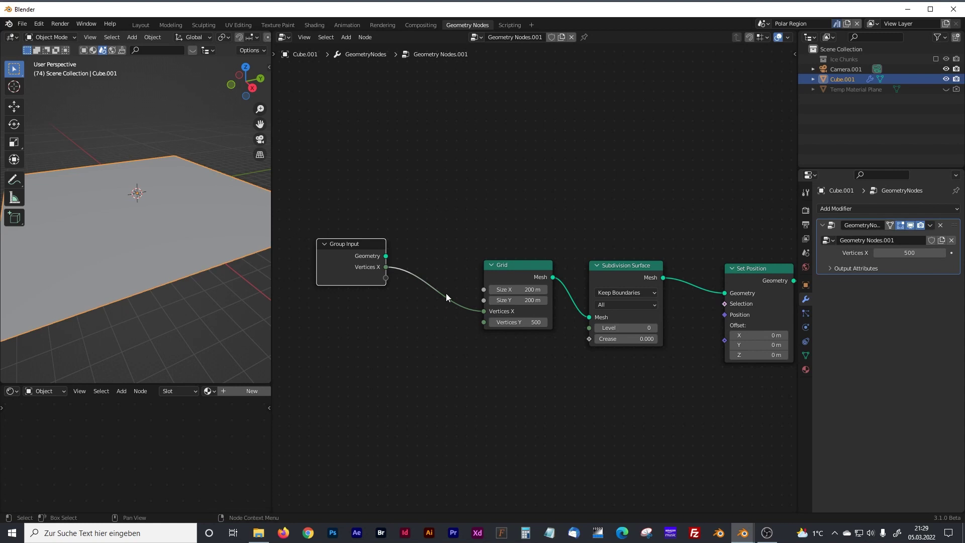
{"action": "left_click_drag", "start_coordinate": [910, 252], "coordinate": [916, 253]}
{"action": "left_click", "coordinate": [916, 253]}
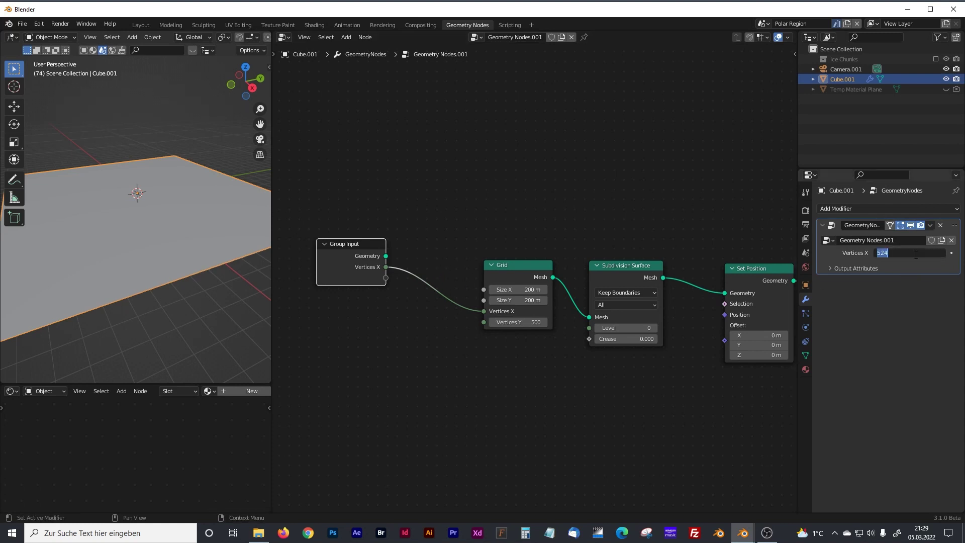
{"action": "type", "text": "500"}
{"action": "key", "text": "Return"}
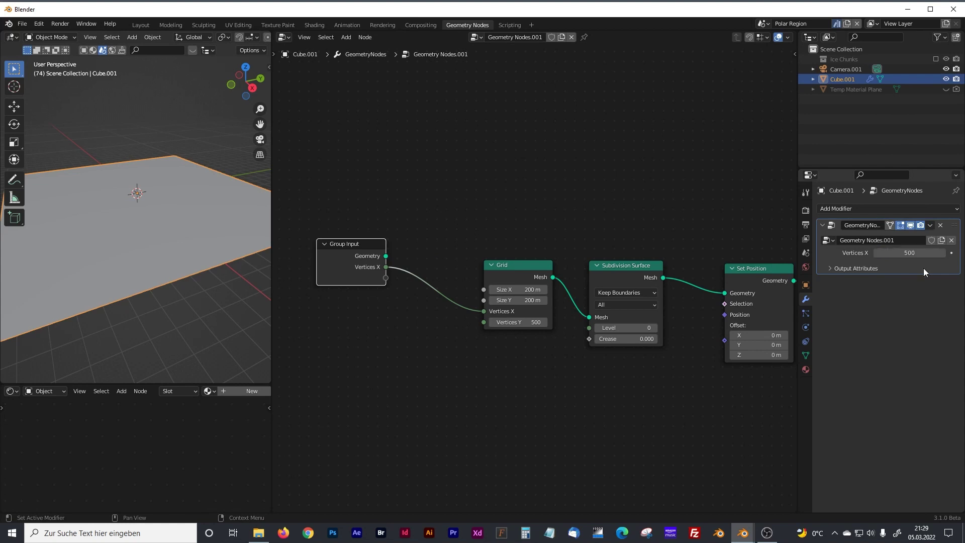
Cut the link from Group Input to the Grid's Vertices X and move Group Input up, clear of the node row
{"action": "right_click_drag", "start_coordinate": [437, 257], "coordinate": [430, 342], "text": "ctrl"}
{"action": "left_click_drag", "start_coordinate": [367, 250], "coordinate": [356, 202]}
{"action": "left_click", "coordinate": [516, 266]}
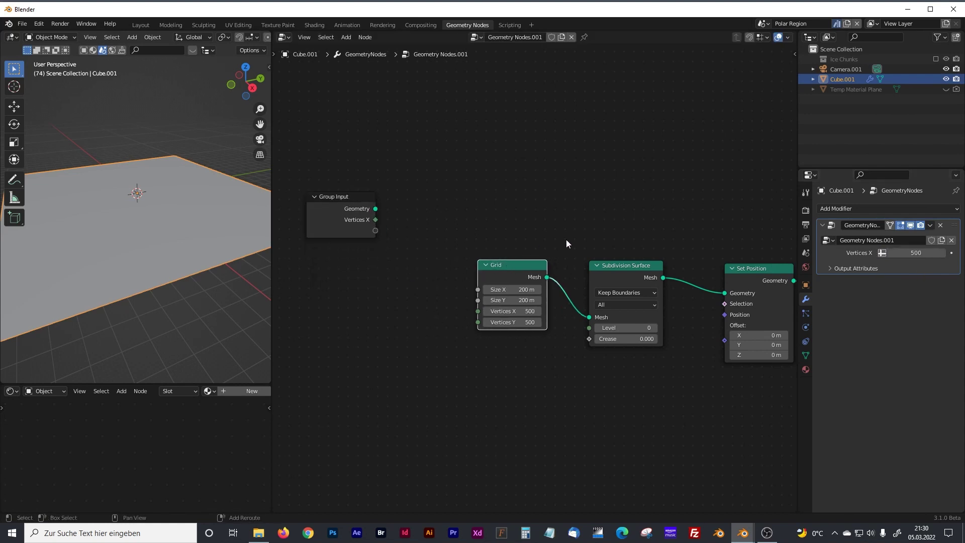
{"action": "scroll", "coordinate": [566, 239], "scroll_direction": "right", "scroll_amount": 5}
{"action": "left_click_drag", "start_coordinate": [739, 257], "coordinate": [726, 245]}
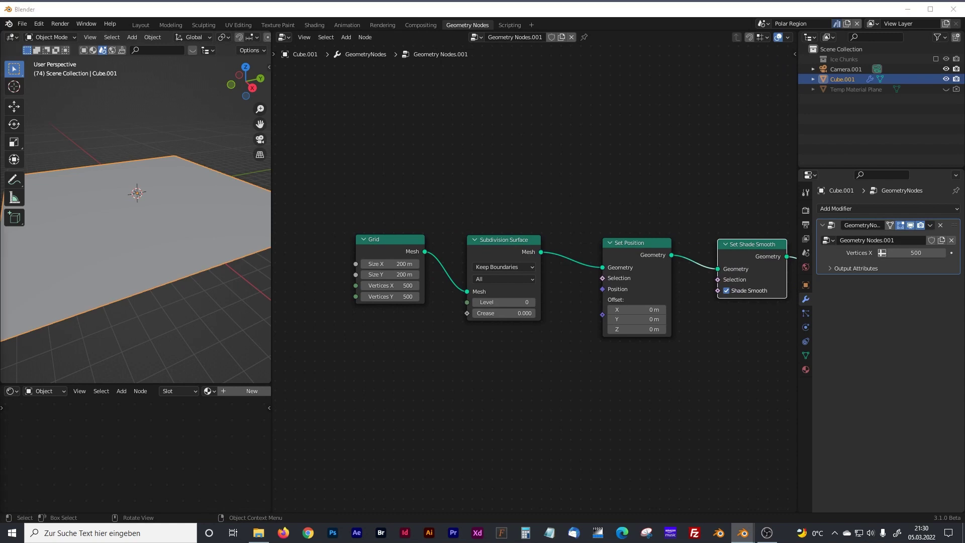
{"action": "left_click", "coordinate": [408, 246]}
{"action": "scroll", "coordinate": [505, 408], "scroll_direction": "down", "scroll_amount": 4}
{"action": "middle_click_drag", "start_coordinate": [517, 400], "coordinate": [469, 394]}
{"action": "left_click_drag", "start_coordinate": [311, 211], "coordinate": [307, 170]}
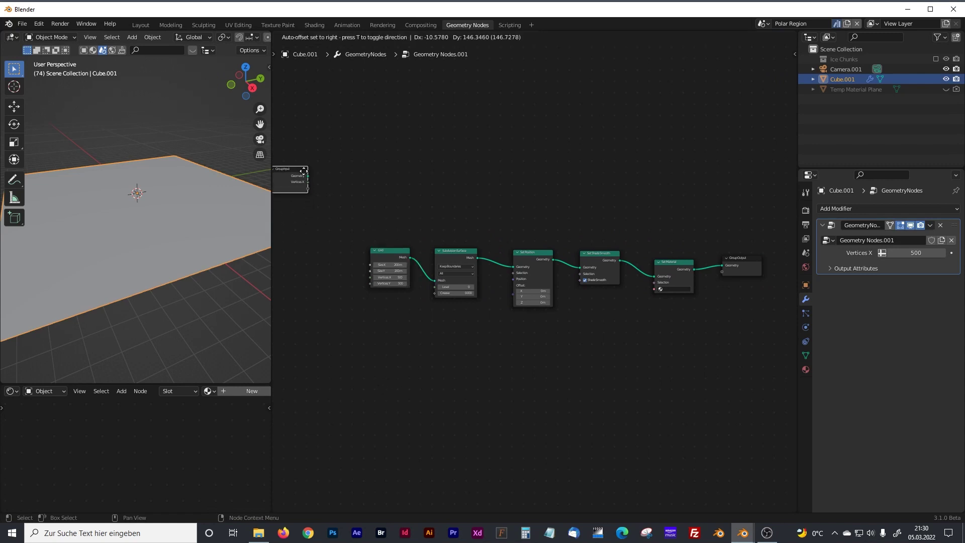
Join the five nodes from Grid to Set Material in a frame and label it Iceberg Grid
{"action": "left_click_drag", "start_coordinate": [349, 221], "coordinate": [707, 330]}
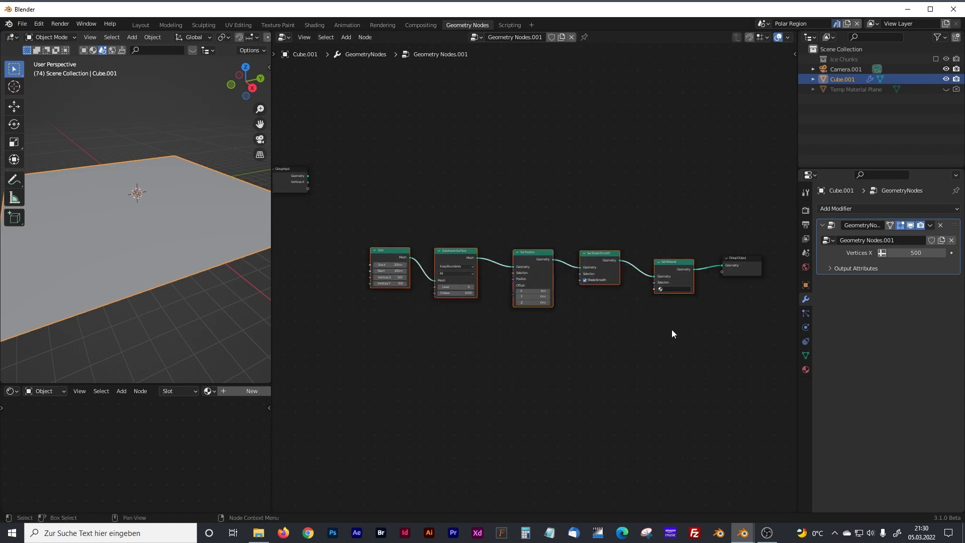
{"action": "key", "text": "ctrl+j"}
{"action": "left_click_drag", "start_coordinate": [642, 247], "coordinate": [637, 244]}
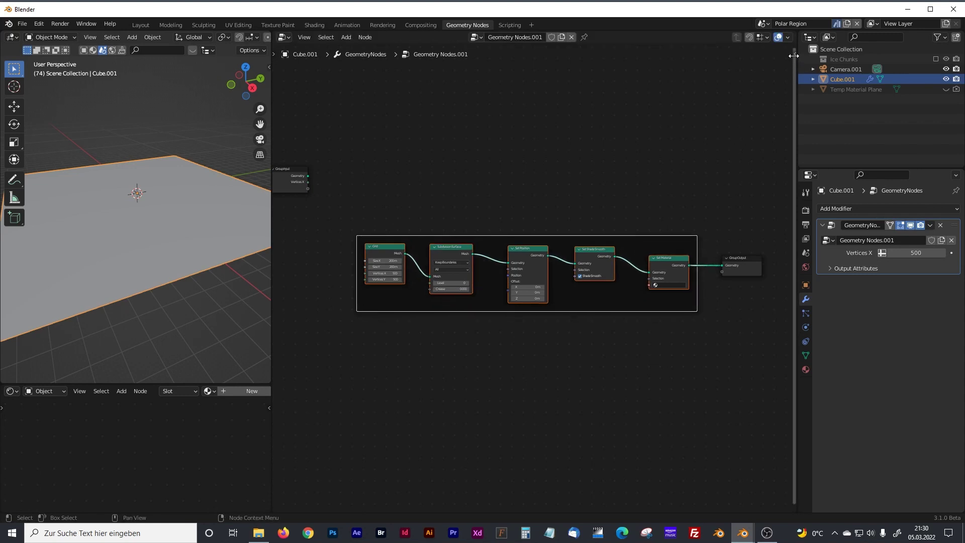
{"action": "left_click", "coordinate": [794, 55]}
{"action": "type", "text": "Iceberg"}
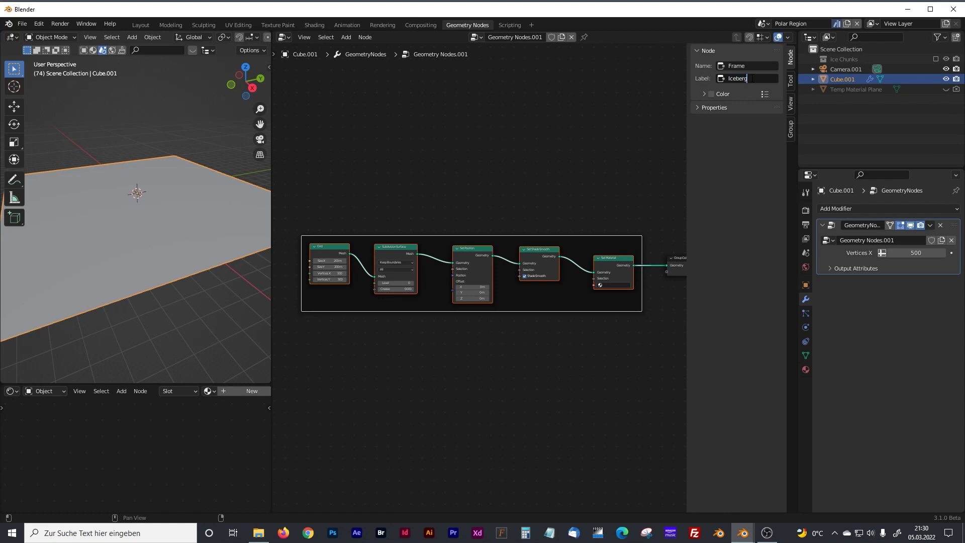
{"action": "type", "text": " Grid"}
{"action": "key", "text": "Return"}
Narrow the 3D viewport to enlarge the node editor around the empty area below the Iceberg Grid frame
{"action": "left_click_drag", "start_coordinate": [270, 219], "coordinate": [253, 216]}
{"action": "middle_click_drag", "start_coordinate": [317, 426], "coordinate": [504, 271]}
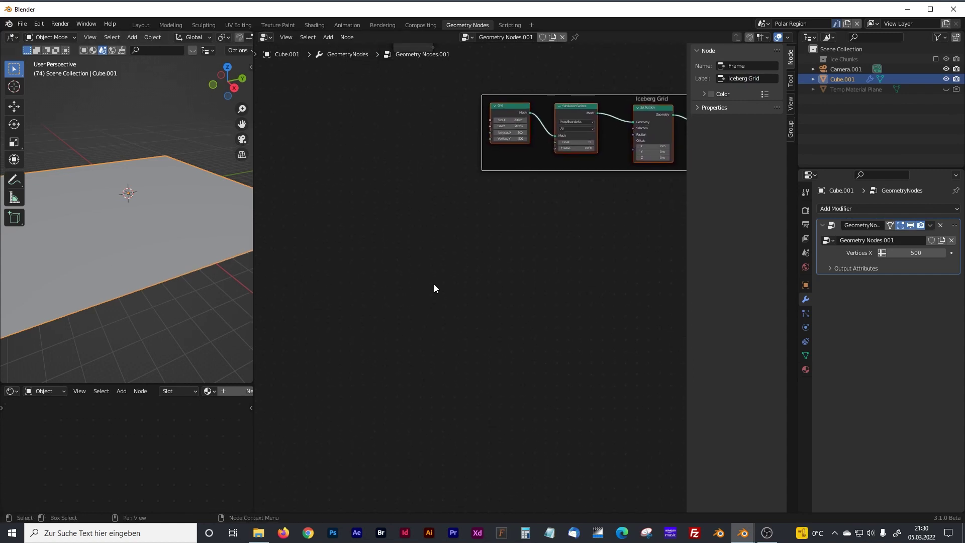
{"action": "scroll", "coordinate": [435, 288], "scroll_direction": "up", "scroll_amount": 1}
{"action": "middle_click_drag", "start_coordinate": [456, 281], "coordinate": [419, 285]}
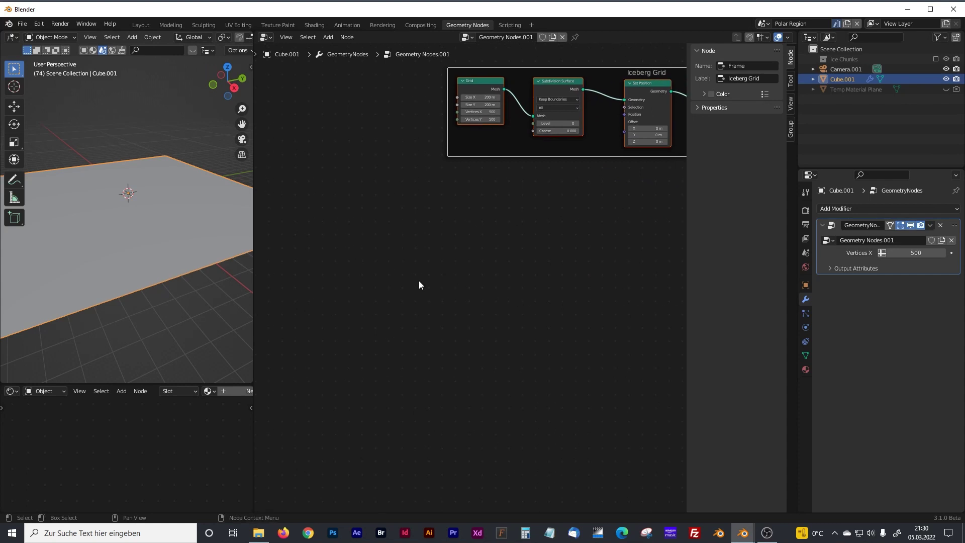
{"action": "key", "text": "shift+a"}
{"action": "key", "text": "Escape"}
{"action": "left_click", "coordinate": [334, 285]}
{"action": "left_click_drag", "start_coordinate": [254, 265], "coordinate": [195, 269]}
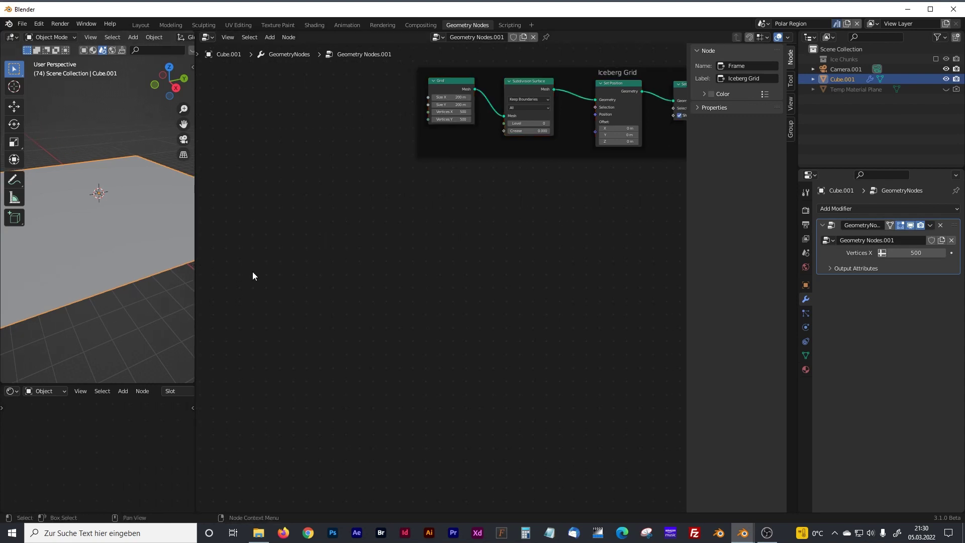
Add a Noise Texture node in the empty area below the Iceberg Grid frame
{"action": "key", "text": "shift+a"}
{"action": "left_click", "coordinate": [278, 268]}
{"action": "type", "text": "noi"}
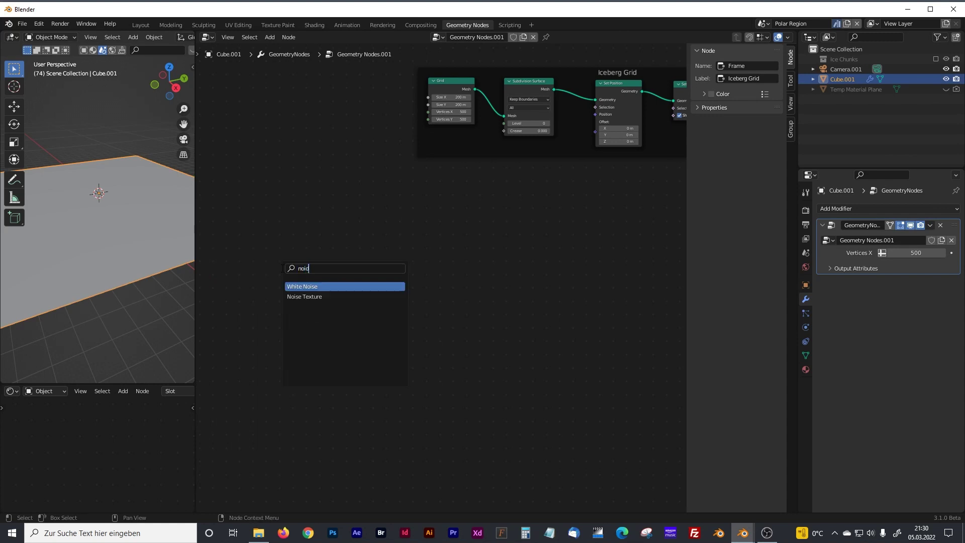
{"action": "key", "text": "BackSpace"}
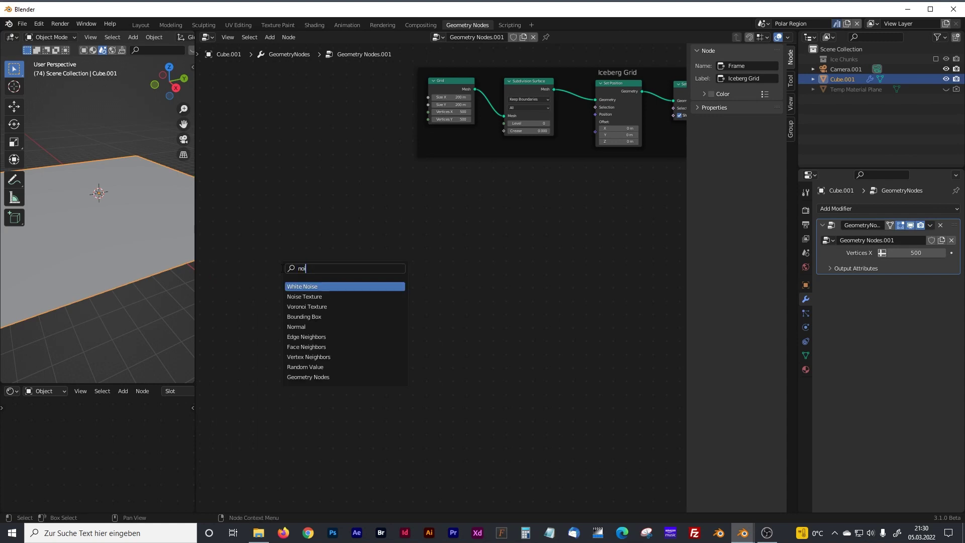
{"action": "type", "text": "se"}
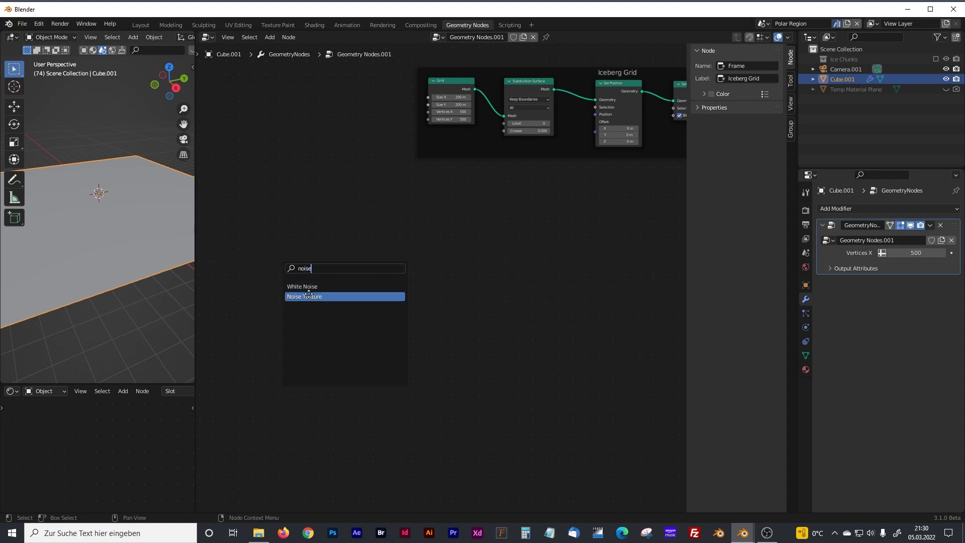
{"action": "left_click", "coordinate": [304, 295]}
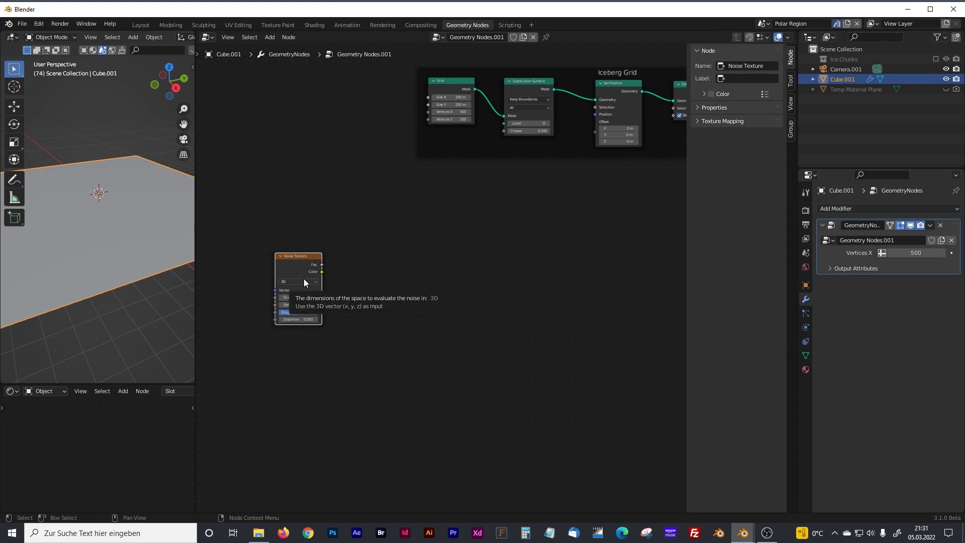
{"action": "scroll", "coordinate": [378, 296], "scroll_direction": "up", "scroll_amount": 2}
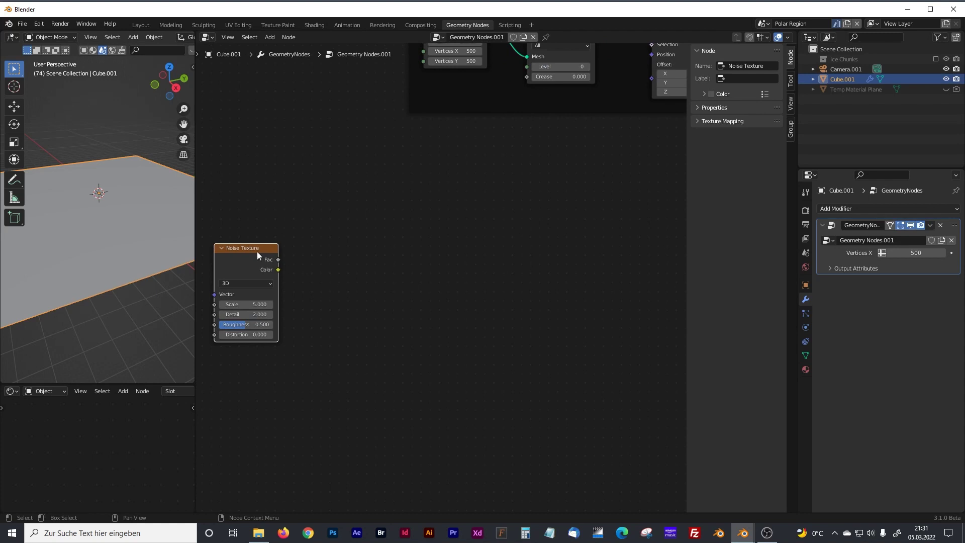
{"action": "left_click_drag", "start_coordinate": [258, 252], "coordinate": [264, 248]}
Add a Voronoi Texture node to the right of the Noise Texture and line the two up
{"action": "left_click", "coordinate": [362, 272]}
{"action": "key", "text": "shift+a"}
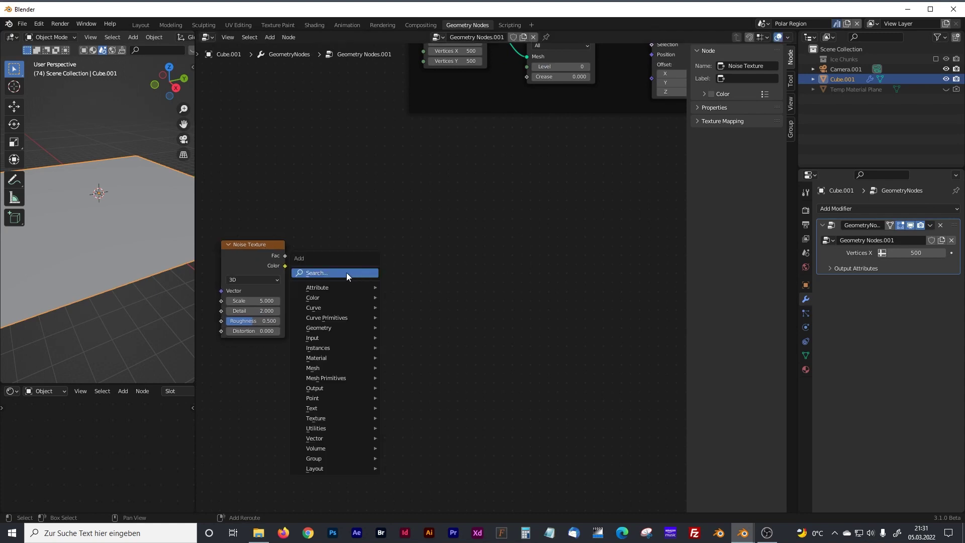
{"action": "left_click", "coordinate": [346, 273]}
{"action": "type", "text": "voro"}
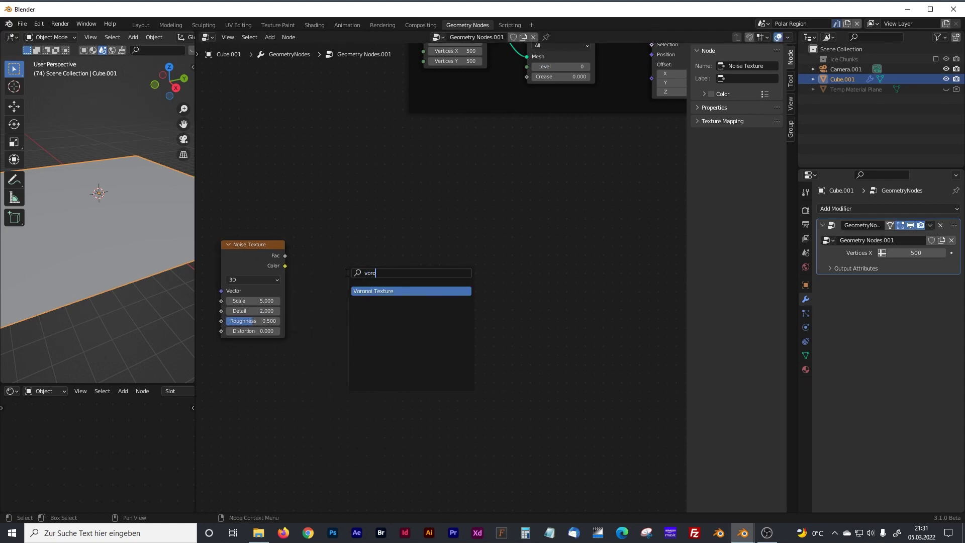
{"action": "key", "text": "Return"}
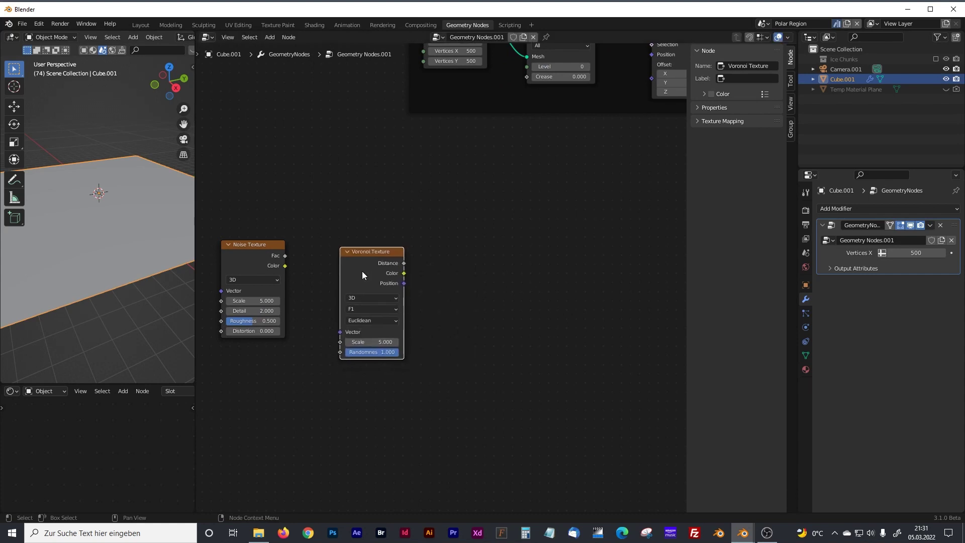
{"action": "left_click", "coordinate": [356, 264]}
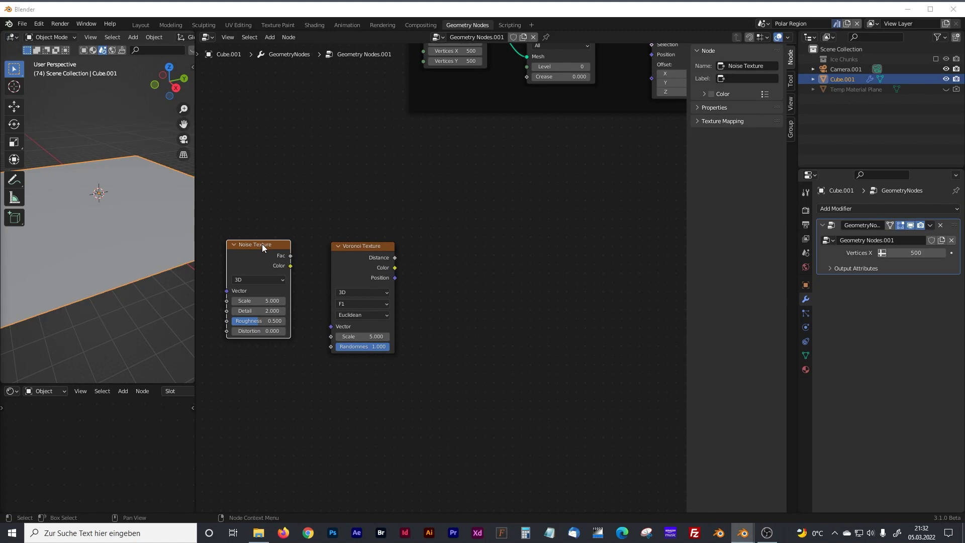
{"action": "left_click_drag", "start_coordinate": [356, 247], "coordinate": [348, 246]}
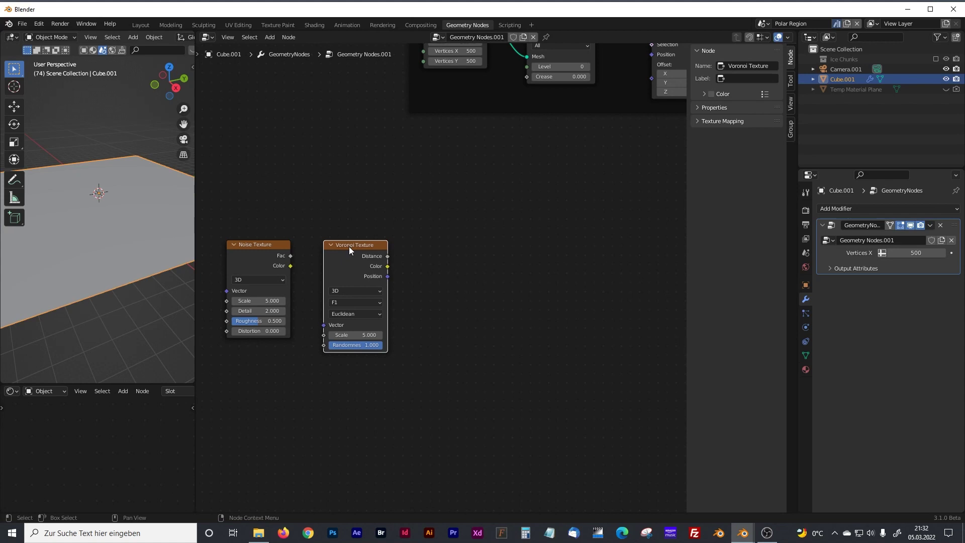
Add a ColorRamp node to the right of the Voronoi Texture
{"action": "key", "text": "shift+a"}
{"action": "left_click", "coordinate": [456, 274]}
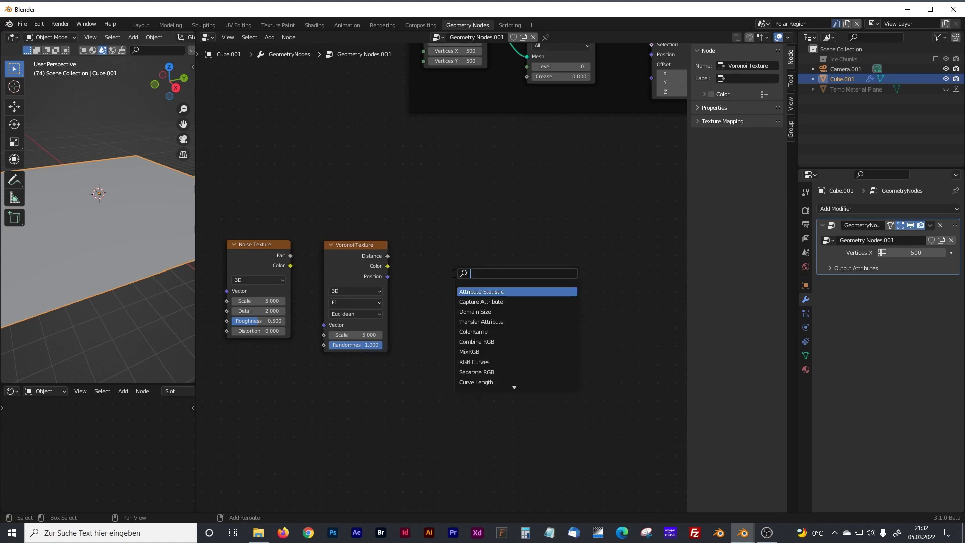
{"action": "type", "text": "color"}
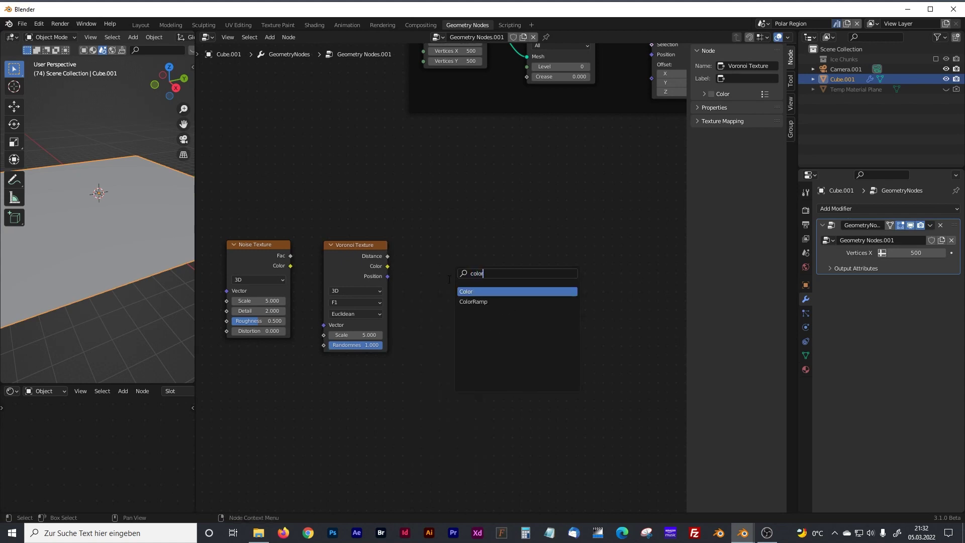
{"action": "left_click", "coordinate": [469, 301]}
{"action": "left_click", "coordinate": [443, 267]}
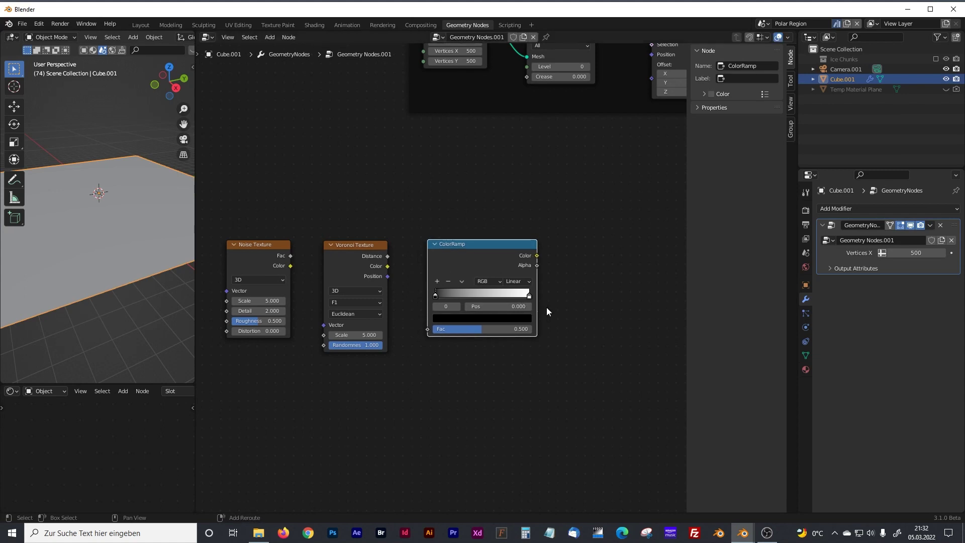
Add a Float Curve node to the right of the ColorRamp
{"action": "middle_click_drag", "start_coordinate": [547, 307], "coordinate": [433, 305]}
{"action": "left_click", "coordinate": [468, 291]}
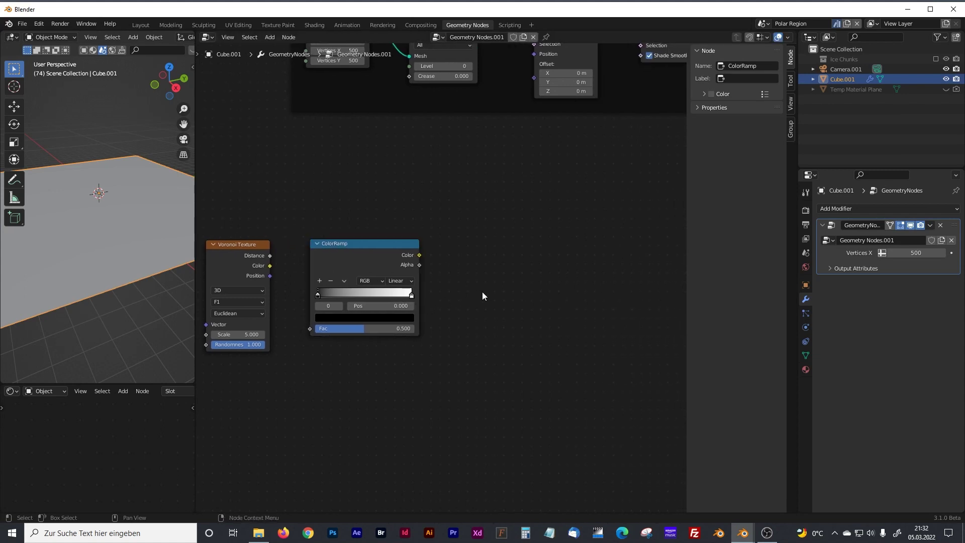
{"action": "key", "text": "shift+a"}
{"action": "left_click", "coordinate": [469, 291]}
{"action": "type", "text": "floas"}
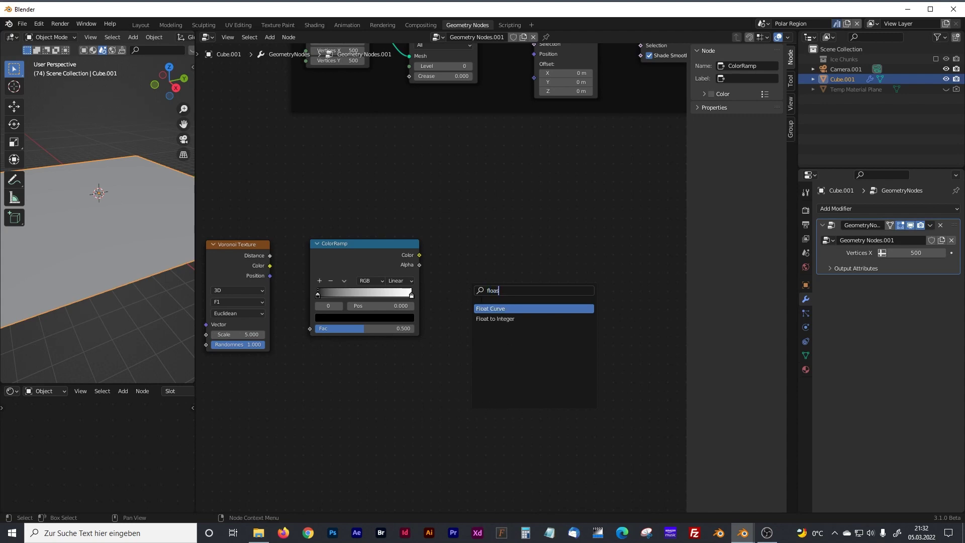
{"action": "left_click", "coordinate": [486, 308]}
{"action": "left_click", "coordinate": [487, 247]}
{"action": "left_click_drag", "start_coordinate": [510, 238], "coordinate": [503, 238]}
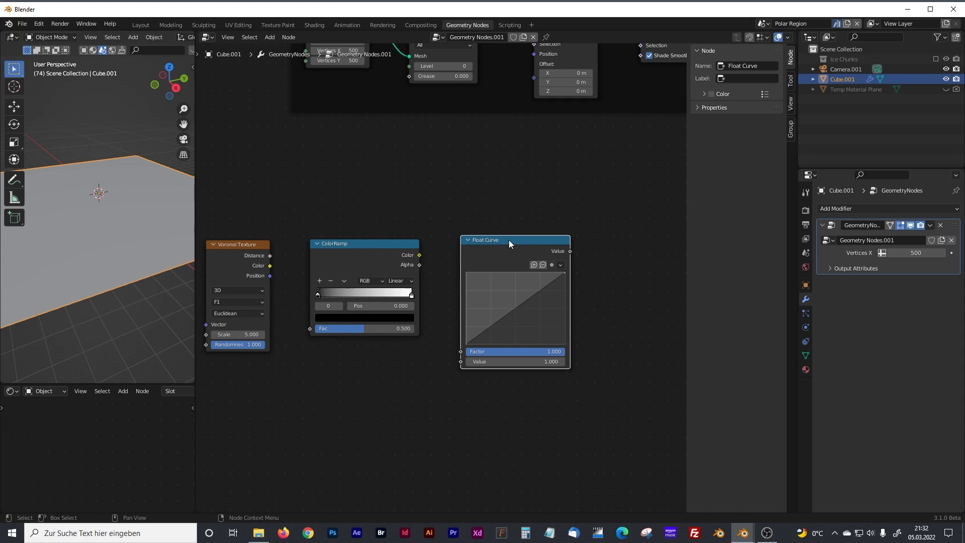
Add a Position node to the right of the Float Curve
{"action": "middle_click_drag", "start_coordinate": [529, 269], "coordinate": [327, 273]}
{"action": "left_click", "coordinate": [442, 291]}
{"action": "key", "text": "shift+a"}
{"action": "left_click", "coordinate": [439, 287]}
{"action": "type", "text": "po"}
{"action": "left_click", "coordinate": [454, 307]}
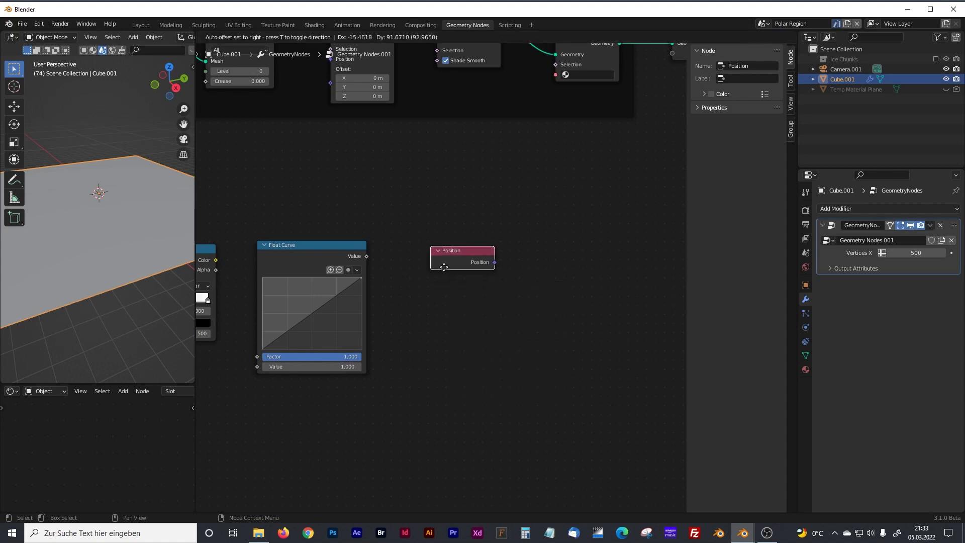
{"action": "left_click", "coordinate": [425, 255]}
Add a Combine XYZ node directly below the Position node
{"action": "key", "text": "shift+a"}
{"action": "left_click", "coordinate": [414, 316]}
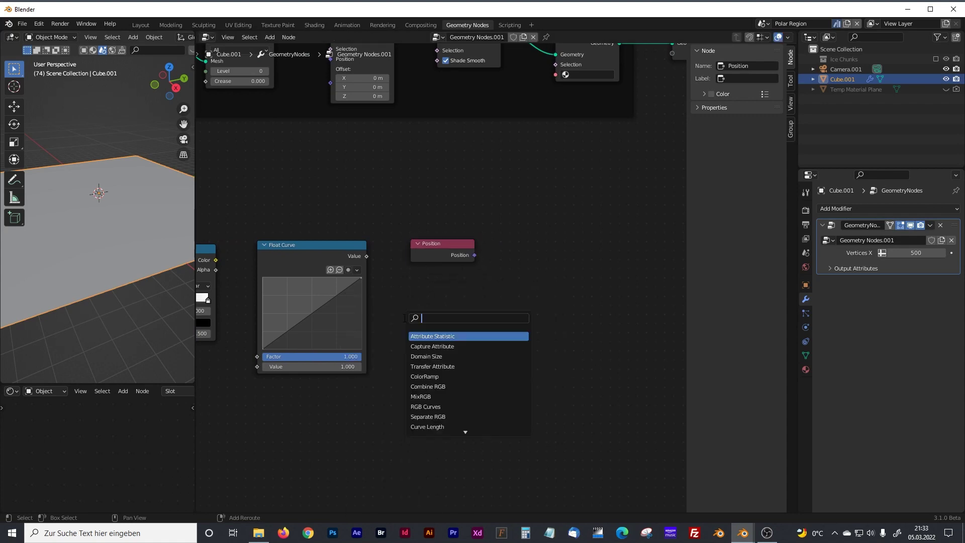
{"action": "type", "text": "comb"}
{"action": "key", "text": "Up"}
{"action": "key", "text": "Up"}
{"action": "key", "text": "Up"}
{"action": "key", "text": "Return"}
{"action": "left_click", "coordinate": [448, 317]}
Add a Vector Math node to the right of the Position and Combine XYZ nodes
{"action": "middle_click_drag", "start_coordinate": [497, 308], "coordinate": [373, 323]}
{"action": "key", "text": "shift+a"}
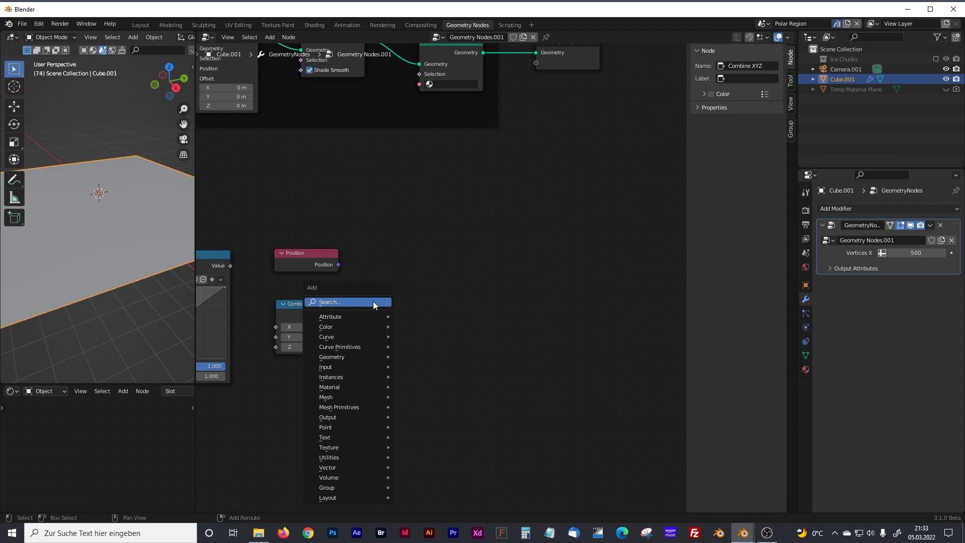
{"action": "left_click", "coordinate": [373, 300]}
{"action": "type", "text": "vect"}
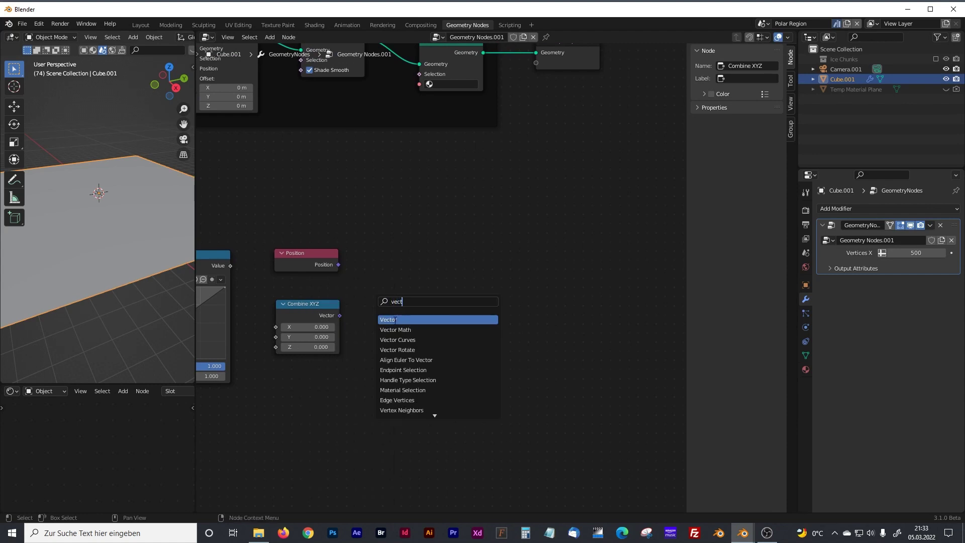
{"action": "left_click", "coordinate": [396, 330]}
{"action": "left_click", "coordinate": [413, 272]}
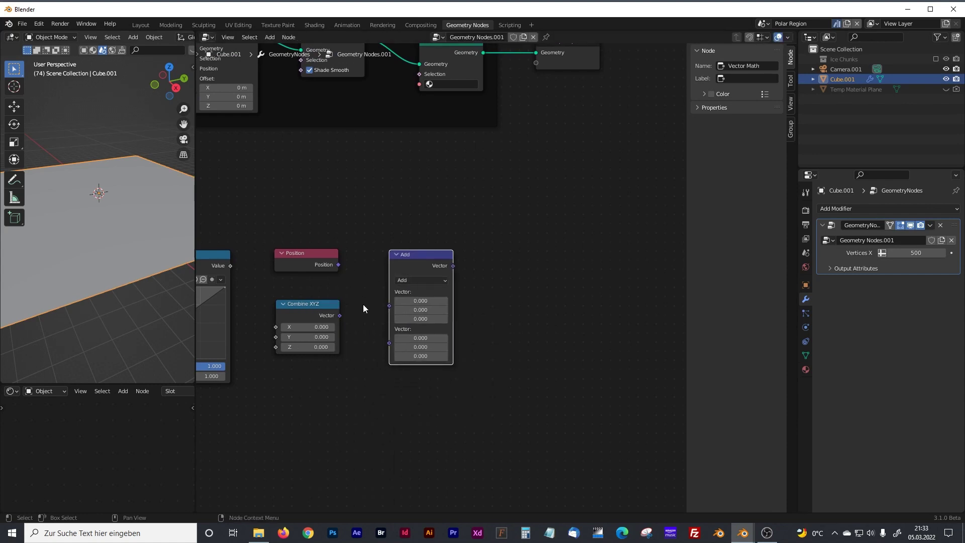
Connect the Noise Texture's Fac output to the Voronoi Texture's Vector input
{"action": "scroll", "coordinate": [384, 221], "scroll_direction": "left", "scroll_amount": 15, "text": "ctrl"}
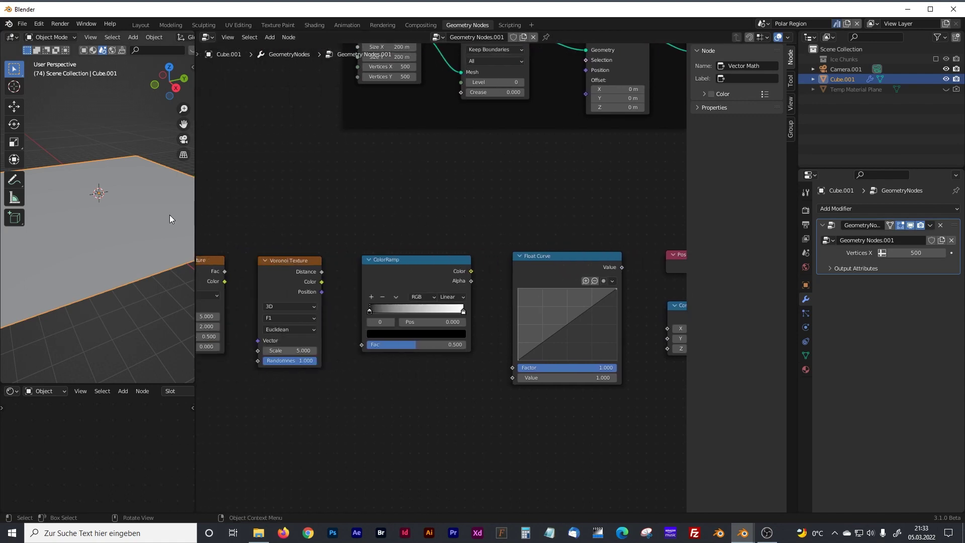
{"action": "scroll", "coordinate": [251, 233], "scroll_direction": "left", "scroll_amount": 4, "text": "ctrl"}
{"action": "scroll", "coordinate": [246, 221], "scroll_direction": "down", "scroll_amount": 1, "text": "shift"}
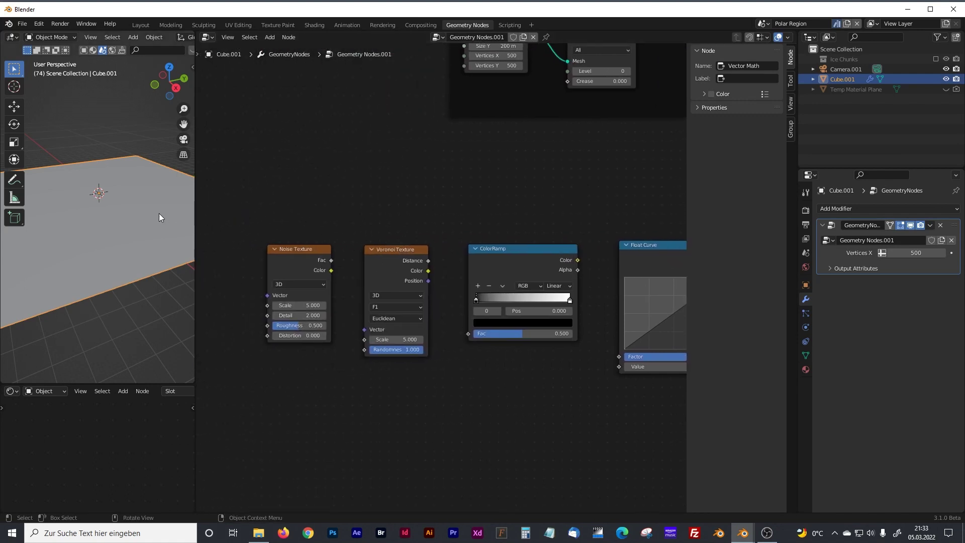
{"action": "scroll", "coordinate": [244, 319], "scroll_direction": "up", "scroll_amount": 3}
{"action": "scroll", "coordinate": [327, 282], "scroll_direction": "left", "scroll_amount": 4, "text": "ctrl"}
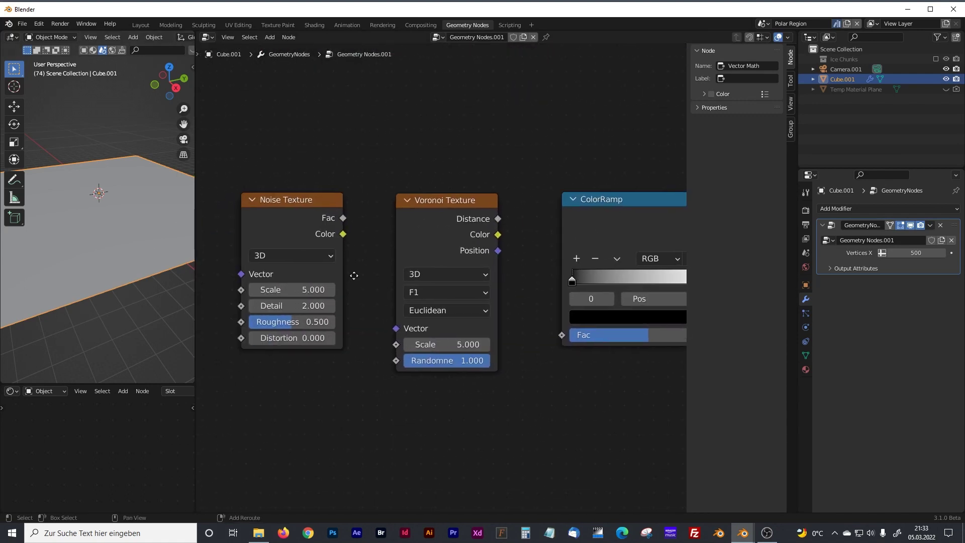
{"action": "scroll", "coordinate": [379, 290], "scroll_direction": "up", "scroll_amount": 1, "text": "shift"}
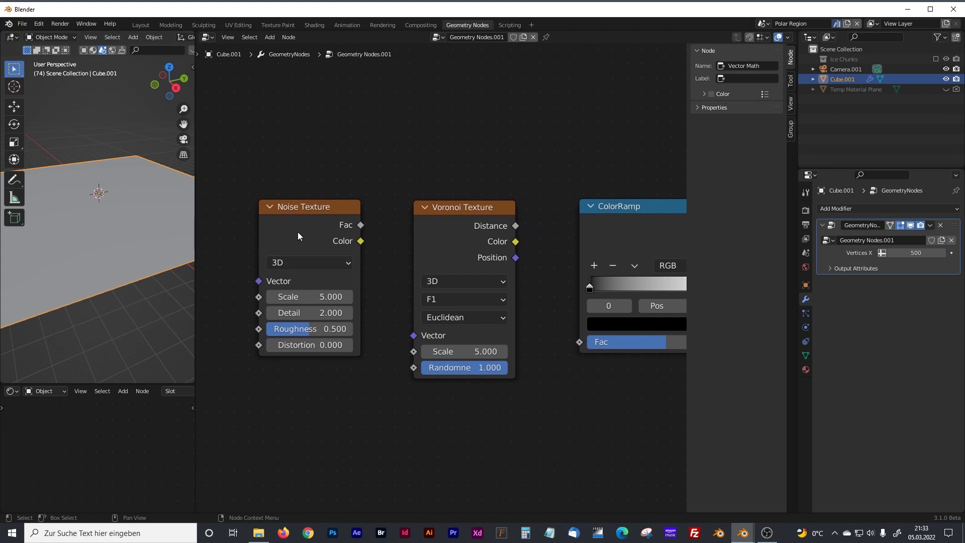
{"action": "left_click_drag", "start_coordinate": [361, 224], "coordinate": [388, 240]}
{"action": "left_click_drag", "start_coordinate": [403, 277], "coordinate": [414, 335]}
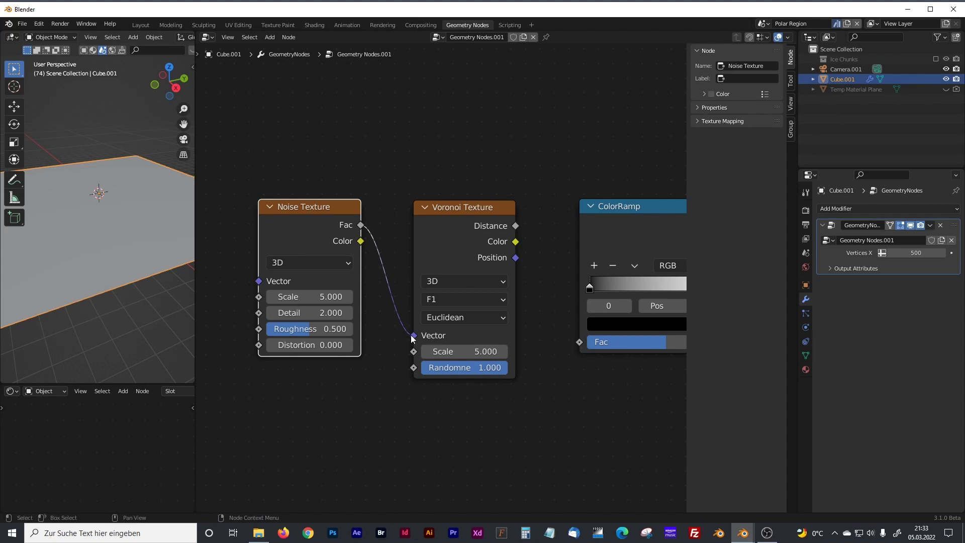
Set the Noise Texture to 2D with scale 0.003 and detail 15
{"action": "left_click", "coordinate": [295, 263]}
{"action": "left_click", "coordinate": [289, 297]}
{"action": "mouse_move", "coordinate": [297, 204]}
{"action": "left_mouse_down"}
{"action": "mouse_move", "coordinate": [315, 204]}
{"action": "mouse_move", "coordinate": [292, 203]}
{"action": "left_mouse_up"}
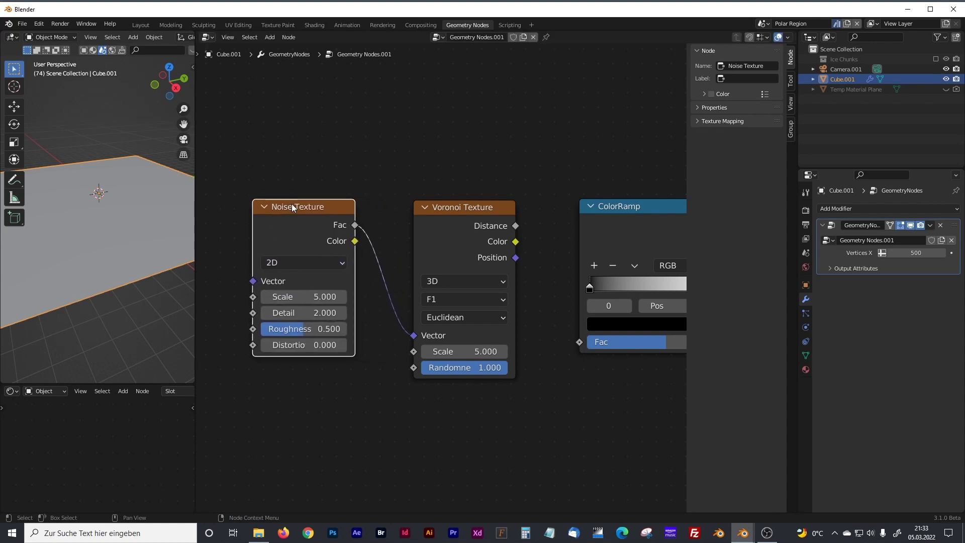
{"action": "double_click", "coordinate": [324, 296]}
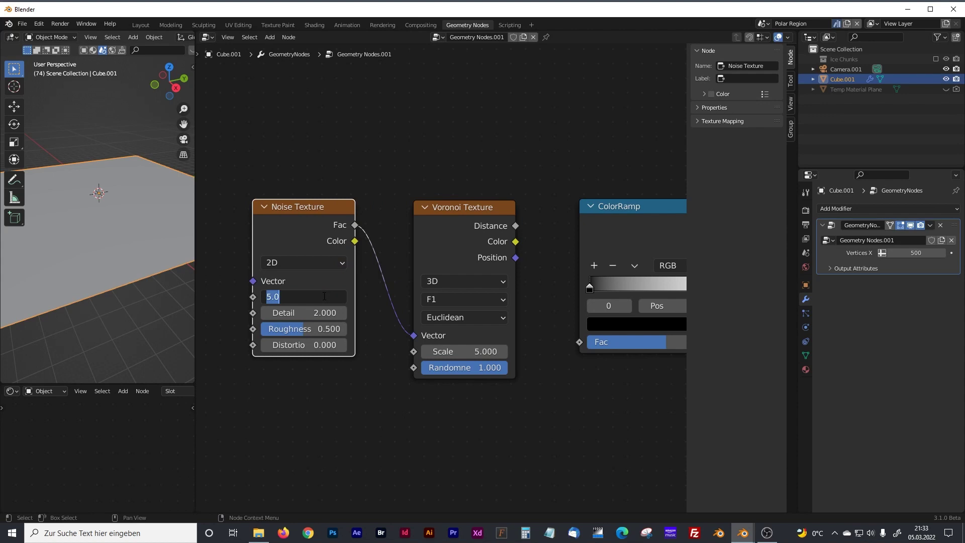
{"action": "type", "text": "0.003"}
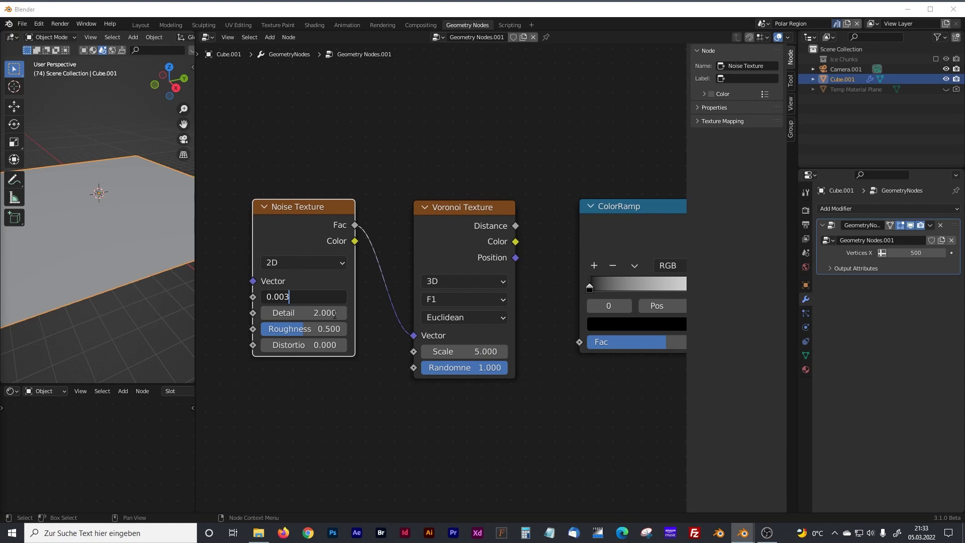
{"action": "key", "text": "Return"}
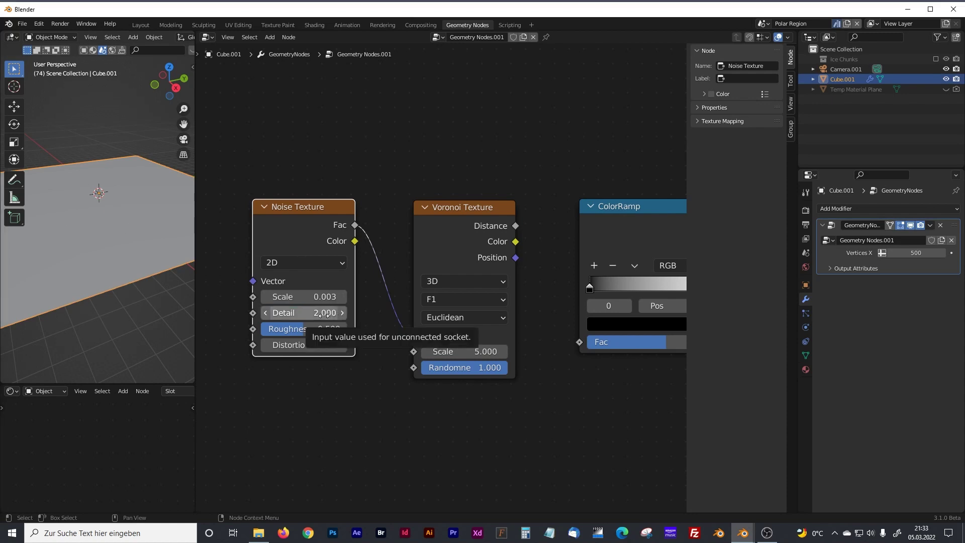
{"action": "left_click", "coordinate": [324, 316]}
{"action": "type", "text": "15"}
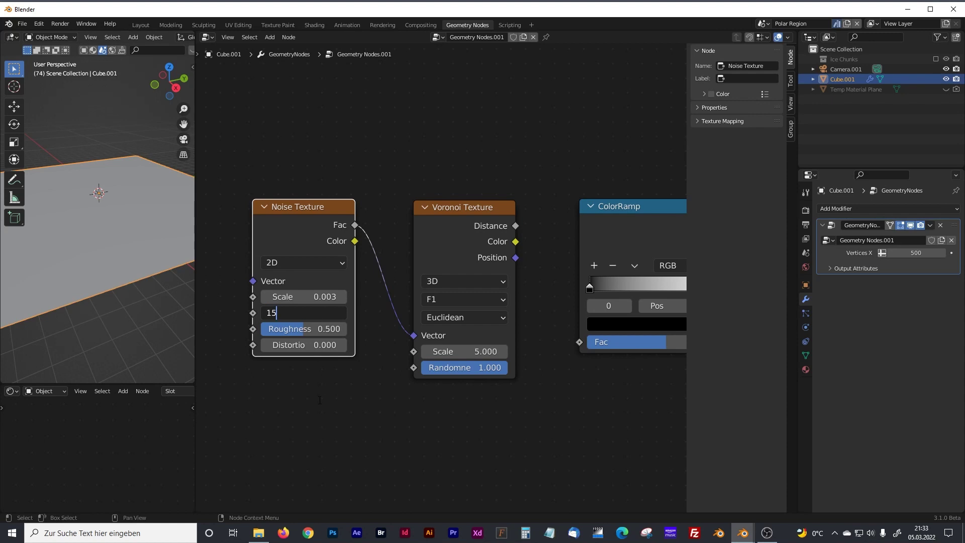
{"action": "key", "text": "Return"}
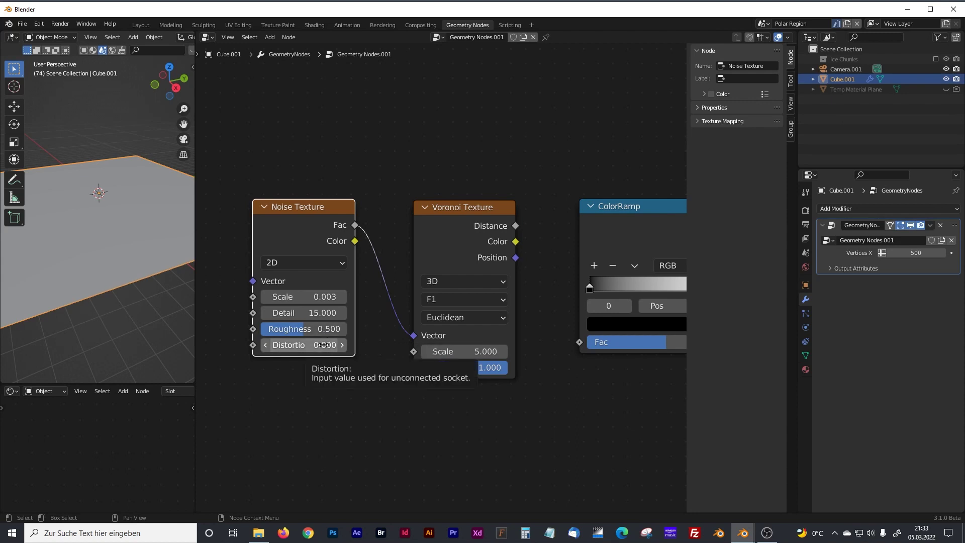
Set the Voronoi Texture to Smooth F1 with Manhattan distance and a scale of 2.1
{"action": "middle_click_drag", "start_coordinate": [437, 435], "coordinate": [353, 425]}
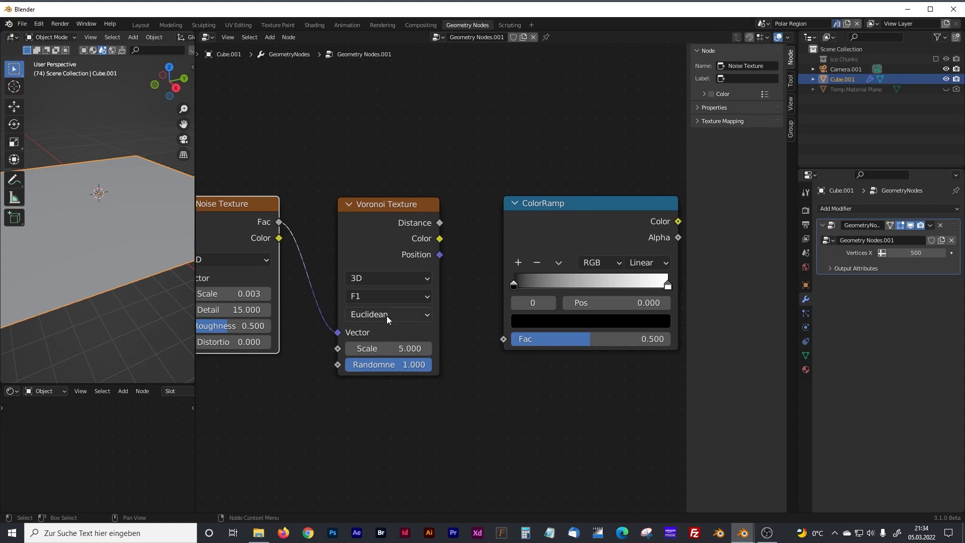
{"action": "left_click", "coordinate": [361, 298]}
{"action": "left_click", "coordinate": [370, 346]}
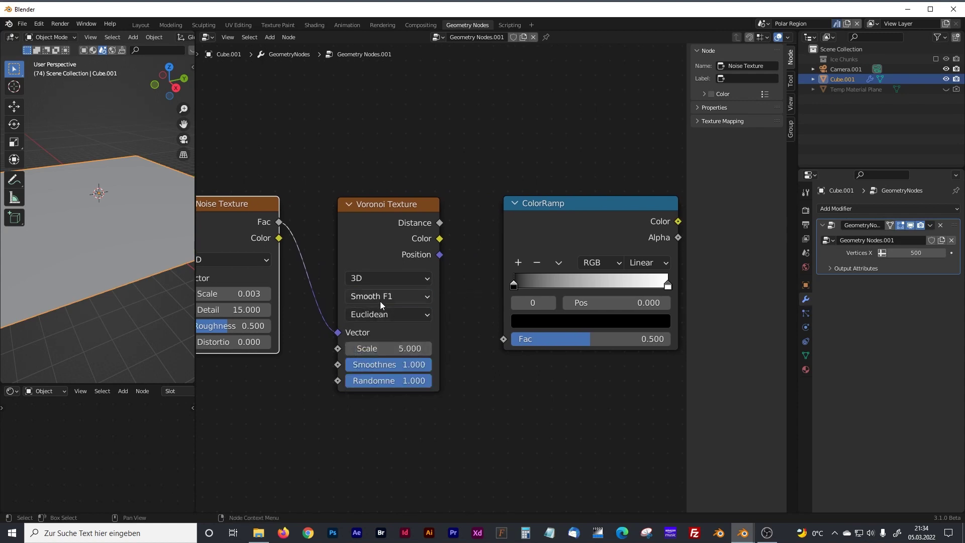
{"action": "left_click", "coordinate": [387, 315]}
{"action": "left_click", "coordinate": [378, 347]}
{"action": "left_click", "coordinate": [402, 349]}
{"action": "type", "text": "2.1"}
{"action": "key", "text": "Return"}
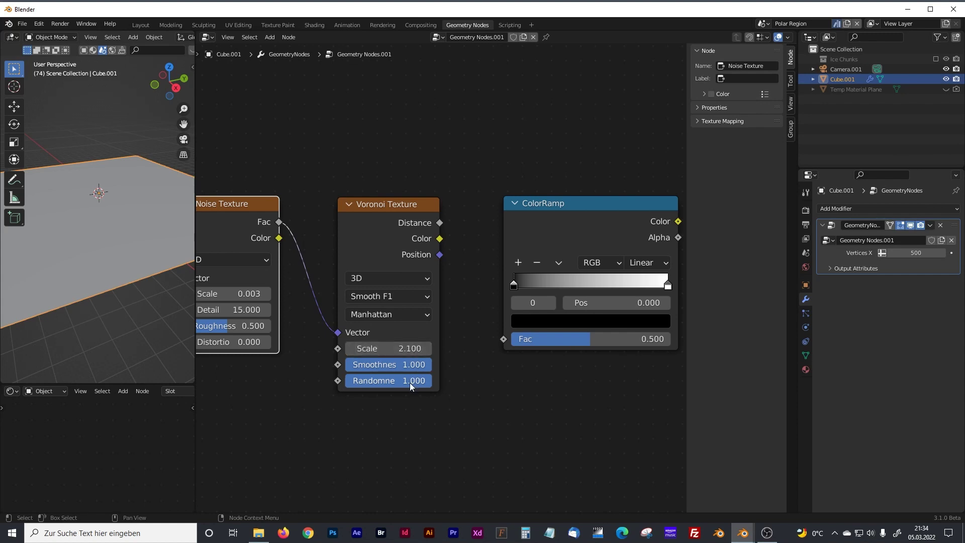
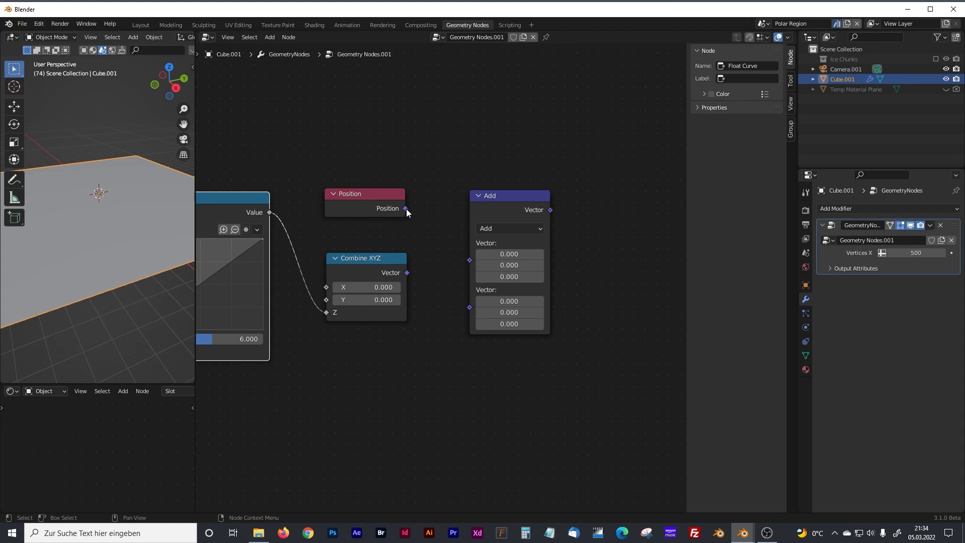
Connect the Position output and the Combine XYZ vector to the two inputs of the vector Add node
{"action": "left_click_drag", "start_coordinate": [405, 208], "coordinate": [463, 261]}
{"action": "left_click", "coordinate": [491, 196]}
{"action": "left_click_drag", "start_coordinate": [491, 194], "coordinate": [480, 191]}
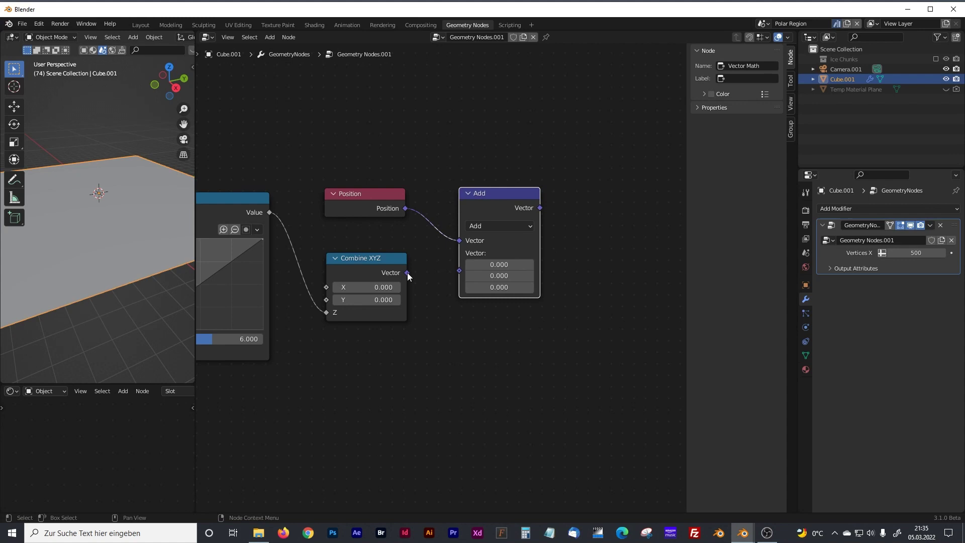
{"action": "left_click_drag", "start_coordinate": [408, 274], "coordinate": [457, 274]}
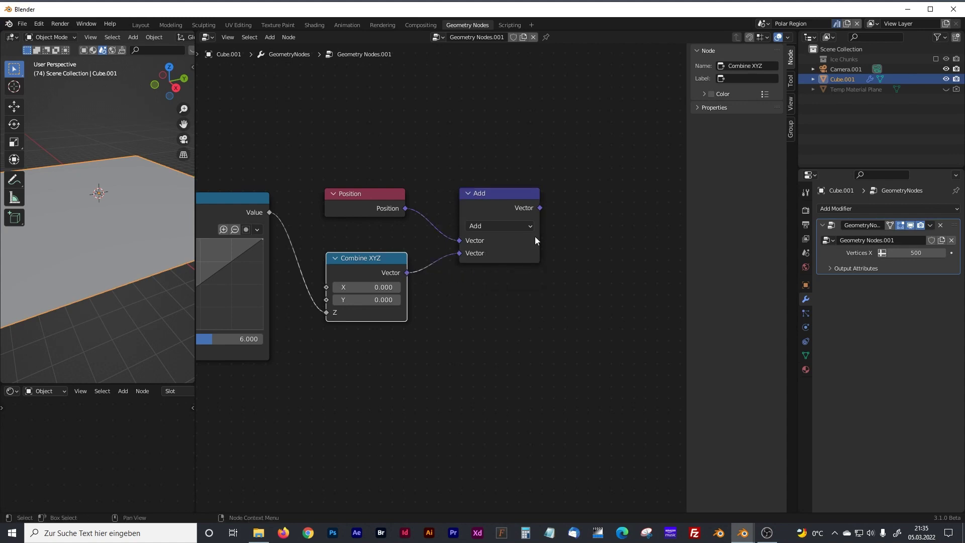
Connect the vector Add node's output to the Offset input of Set Position in the Iceberg Grid frame
{"action": "left_click", "coordinate": [480, 200]}
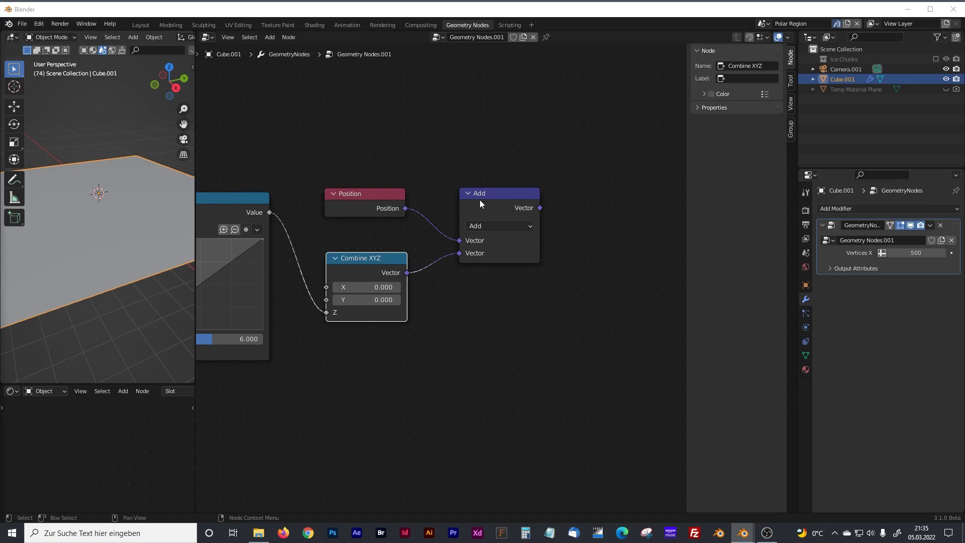
{"action": "scroll", "coordinate": [570, 185], "scroll_direction": "down", "scroll_amount": 3}
{"action": "middle_click_drag", "start_coordinate": [569, 186], "coordinate": [554, 270]}
{"action": "scroll", "coordinate": [408, 190], "scroll_direction": "left", "scroll_amount": 2, "text": "ctrl"}
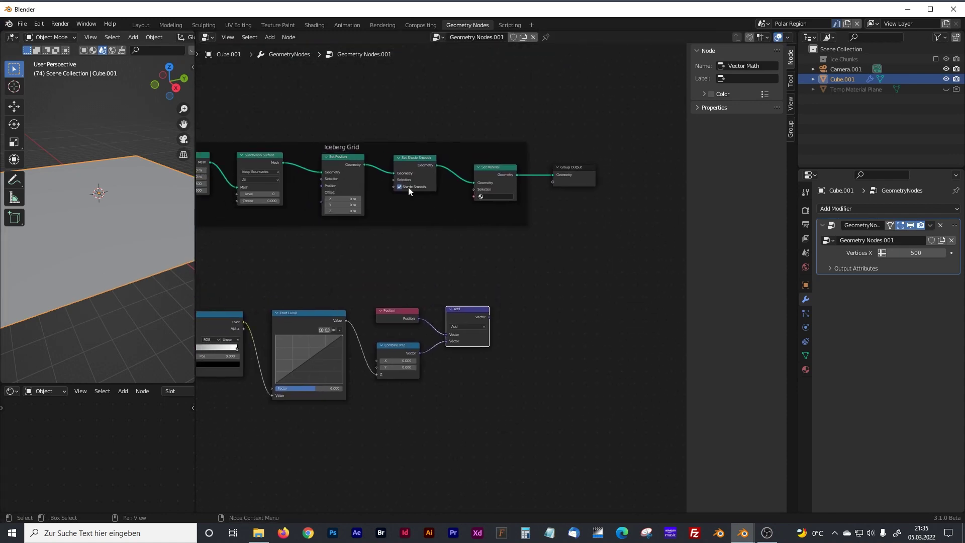
{"action": "scroll", "coordinate": [483, 265], "scroll_direction": "down", "scroll_amount": 3}
{"action": "left_click_drag", "start_coordinate": [541, 401], "coordinate": [234, 269]}
{"action": "left_click_drag", "start_coordinate": [487, 293], "coordinate": [428, 292]}
{"action": "scroll", "coordinate": [426, 291], "scroll_direction": "up", "scroll_amount": 4}
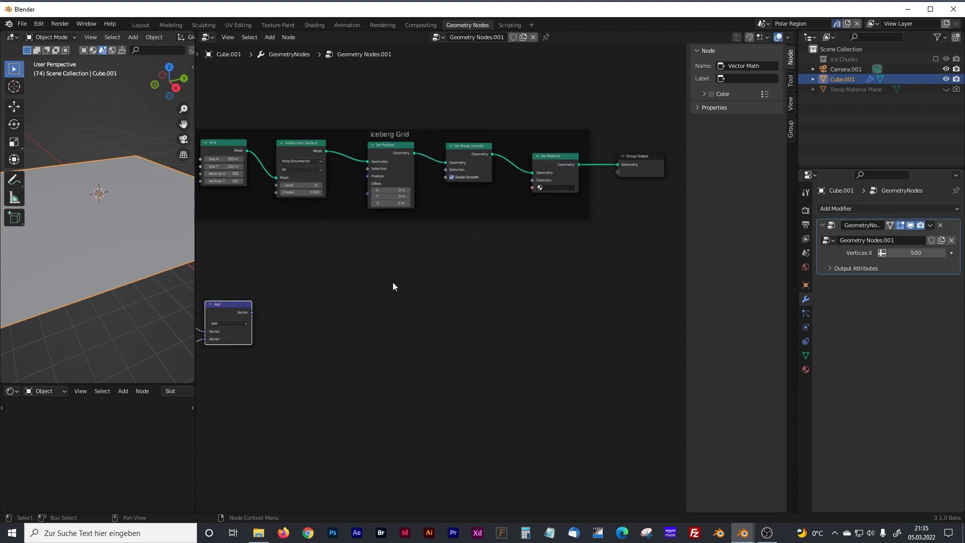
{"action": "left_click", "coordinate": [446, 309]}
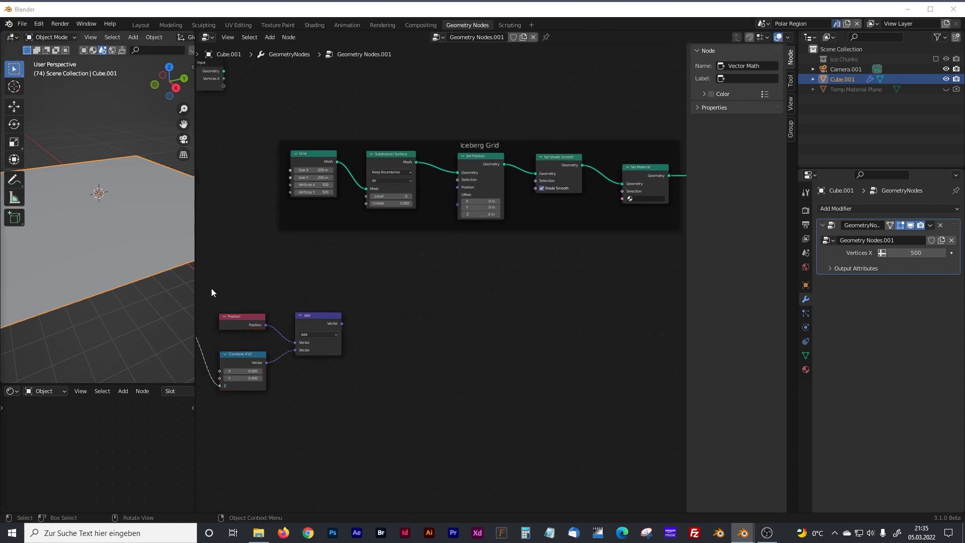
{"action": "left_click_drag", "start_coordinate": [342, 324], "coordinate": [457, 207]}
Widen the 3D viewport and set the ColorRamp's white stop to position 0.677
{"action": "left_click_drag", "start_coordinate": [195, 202], "coordinate": [323, 203]}
{"action": "scroll", "coordinate": [225, 233], "scroll_direction": "down", "scroll_amount": 5}
{"action": "middle_click_drag", "start_coordinate": [224, 232], "coordinate": [217, 255]}
{"action": "middle_click_drag", "start_coordinate": [377, 288], "coordinate": [515, 240]}
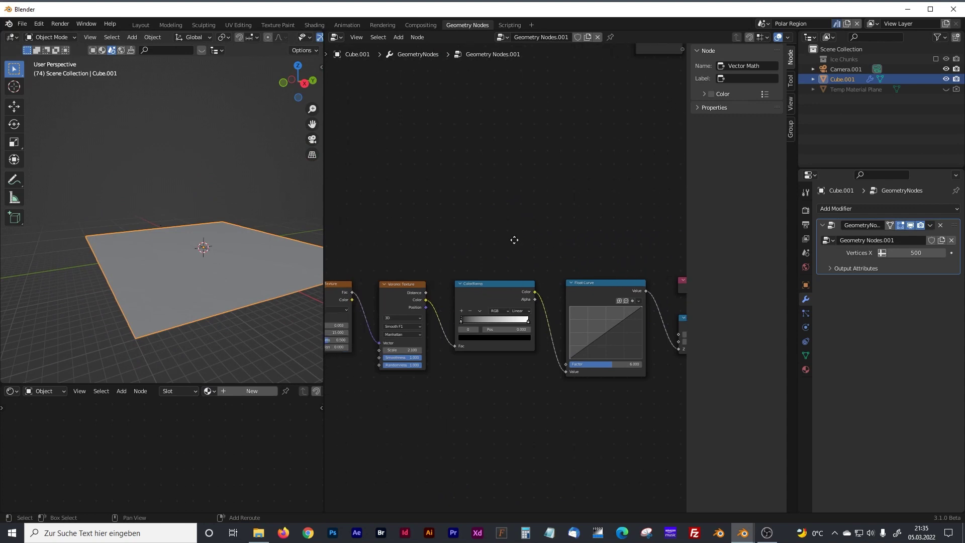
{"action": "scroll", "coordinate": [514, 240], "scroll_direction": "up", "scroll_amount": 3}
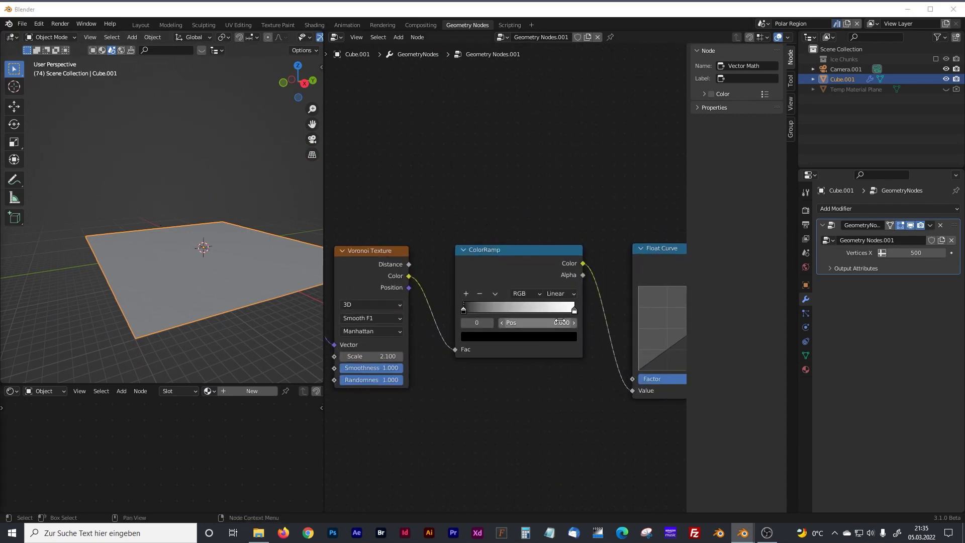
{"action": "left_click_drag", "start_coordinate": [574, 310], "coordinate": [524, 313]}
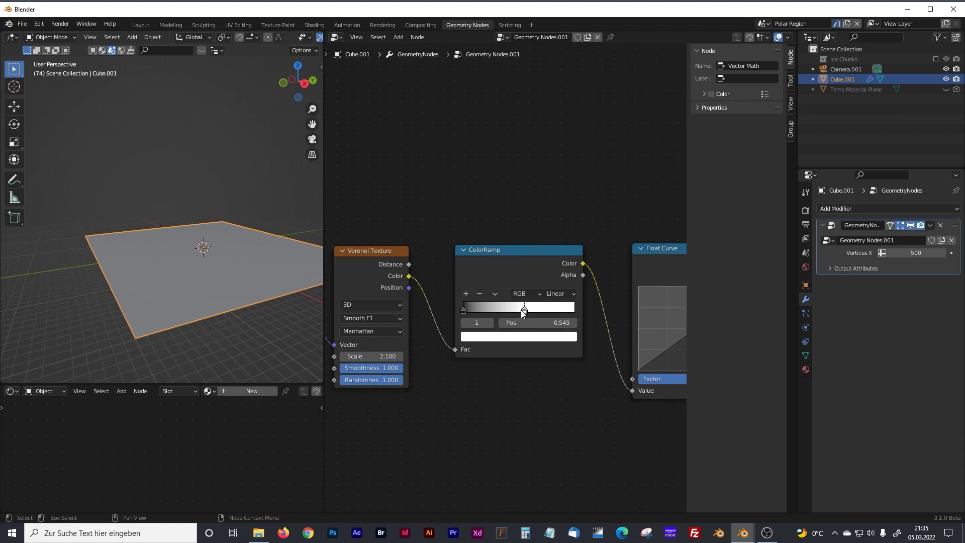
{"action": "left_click", "coordinate": [557, 326]}
{"action": "type", "text": "0"}
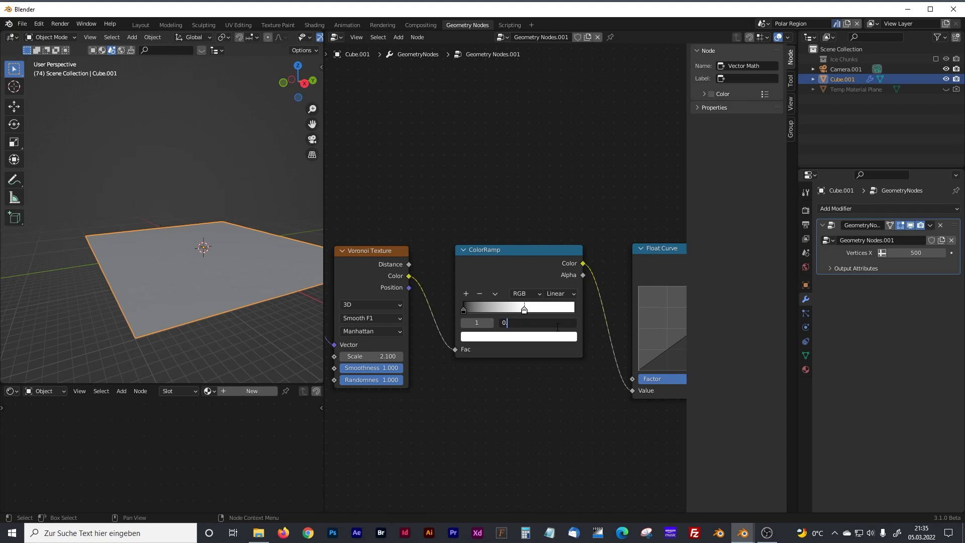
{"action": "type", "text": ".677"}
{"action": "key", "text": "Return"}
Flatten the Float Curve into a gently rising line, with its start point at about 0.631 and its end point slightly higher
{"action": "middle_click_drag", "start_coordinate": [552, 221], "coordinate": [421, 206]}
{"action": "left_click_drag", "start_coordinate": [547, 299], "coordinate": [547, 326]}
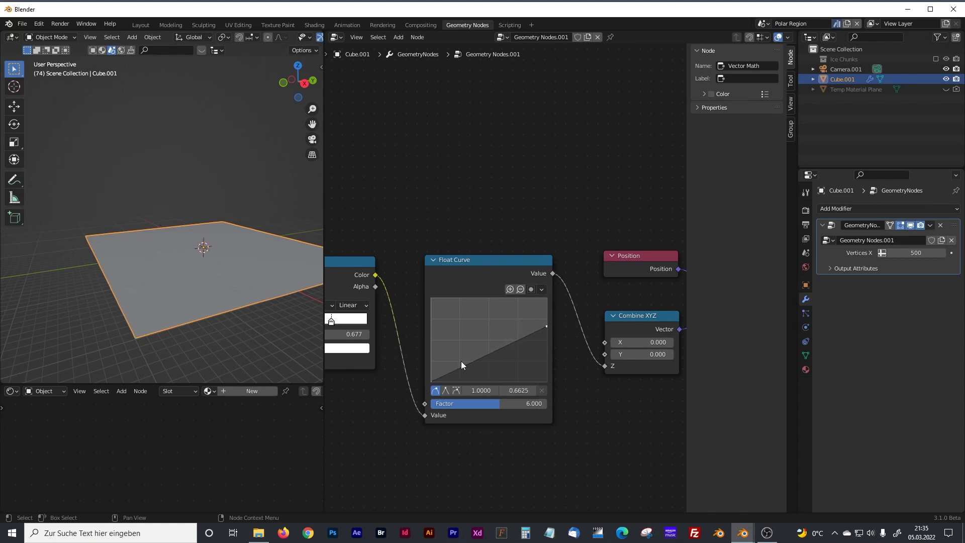
{"action": "left_click_drag", "start_coordinate": [431, 379], "coordinate": [458, 316]}
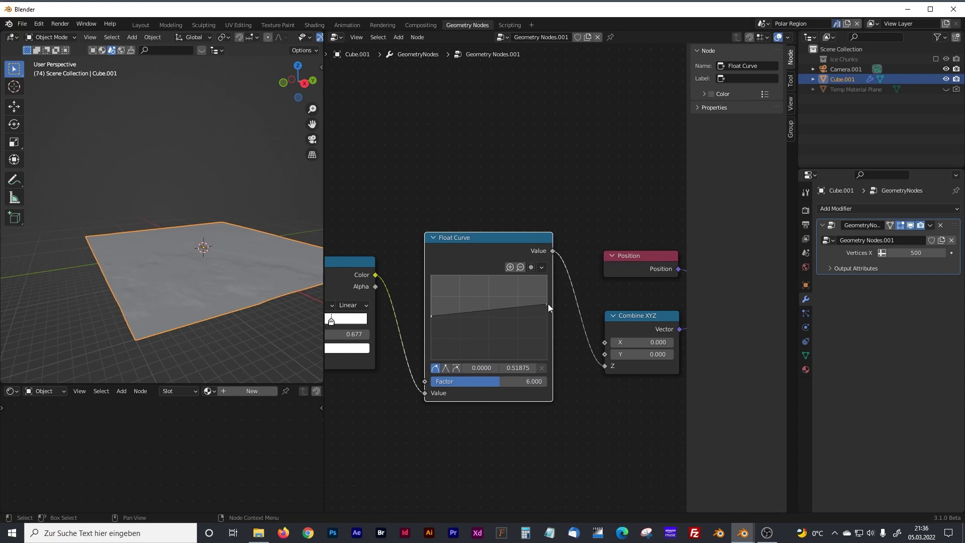
{"action": "left_click_drag", "start_coordinate": [548, 305], "coordinate": [545, 287]}
{"action": "left_click_drag", "start_coordinate": [438, 305], "coordinate": [431, 300]}
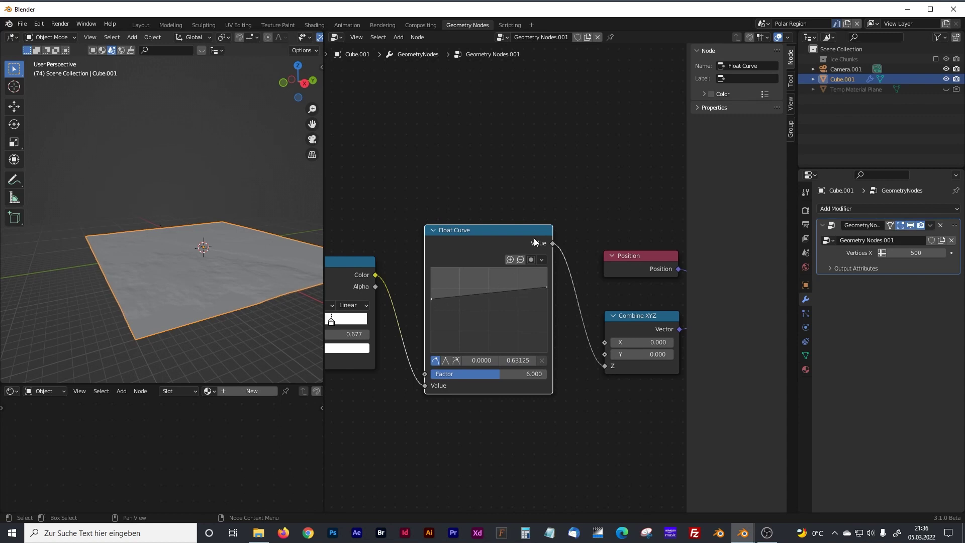
Duplicate the vector Add node, change the copy to Multiply, and insert it between Add and Set Position's Offset
{"action": "middle_click_drag", "start_coordinate": [568, 209], "coordinate": [468, 293]}
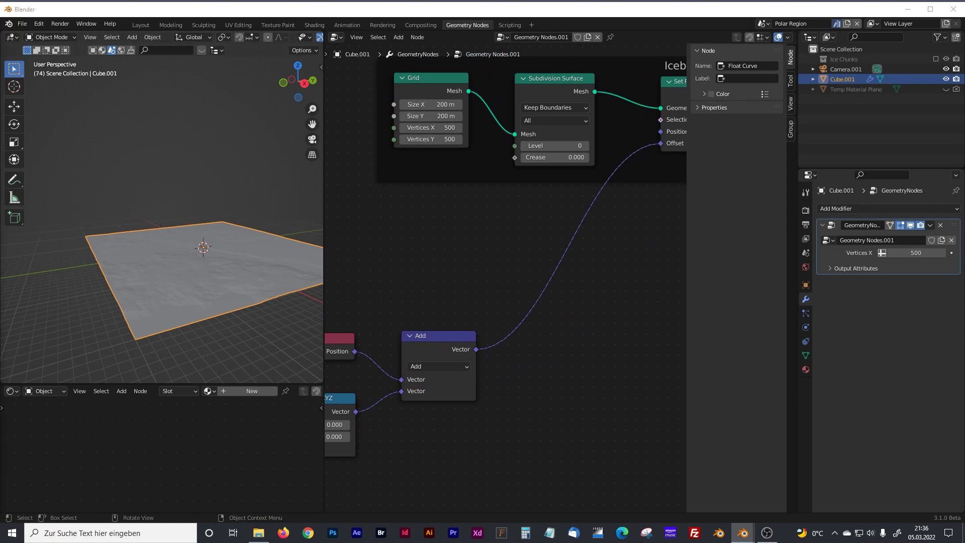
{"action": "key", "text": "shift+a"}
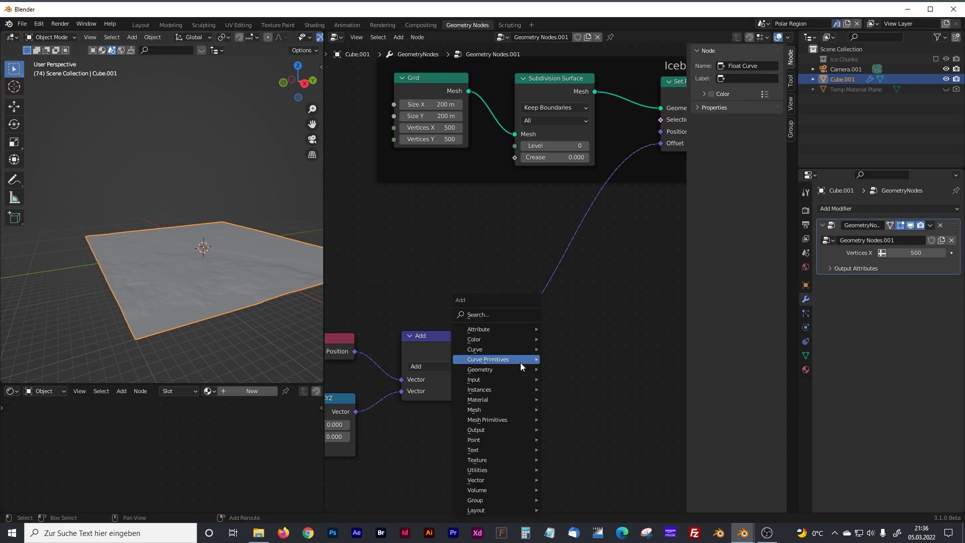
{"action": "key", "text": "Escape"}
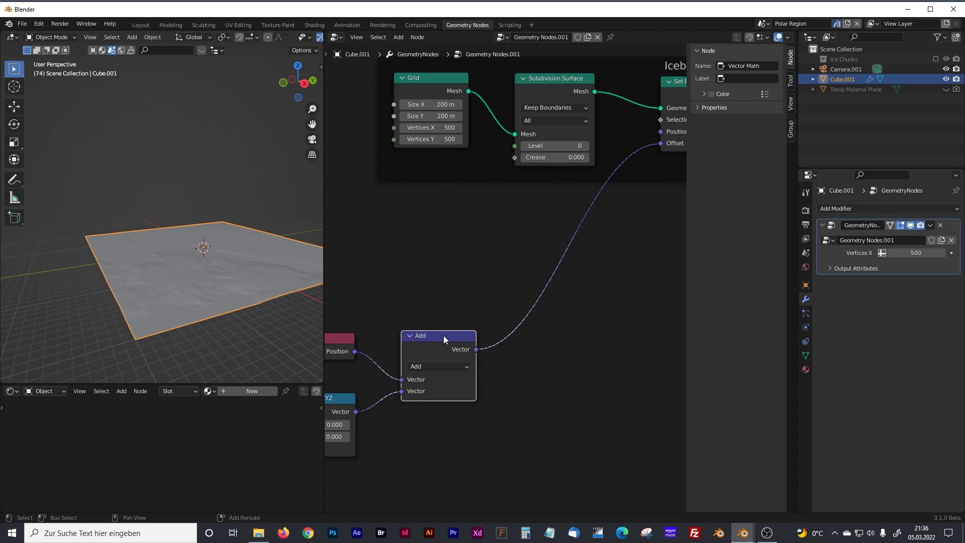
{"action": "key", "text": "shift+d"}
{"action": "left_click", "coordinate": [572, 346]}
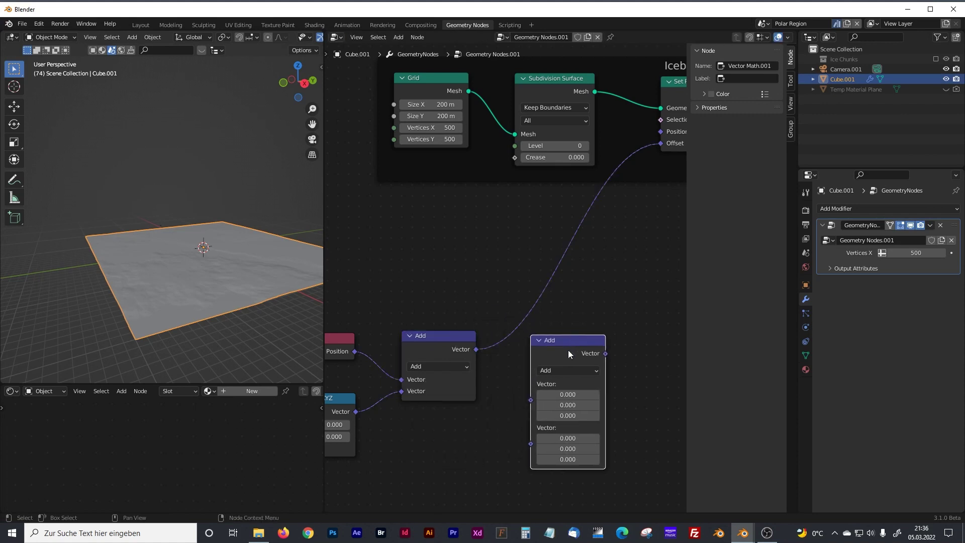
{"action": "left_click", "coordinate": [554, 373]}
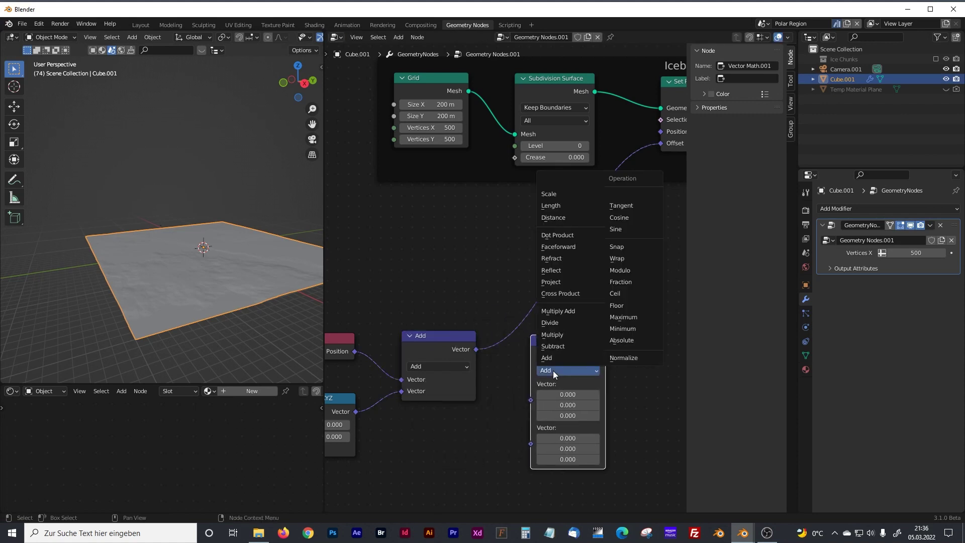
{"action": "left_click", "coordinate": [552, 334]}
{"action": "left_click_drag", "start_coordinate": [559, 338], "coordinate": [551, 275]}
{"action": "mouse_move", "coordinate": [597, 261]}
{"action": "middle_mouse_down"}
{"action": "mouse_move", "coordinate": [535, 303]}
{"action": "mouse_move", "coordinate": [585, 268]}
{"action": "middle_mouse_up"}
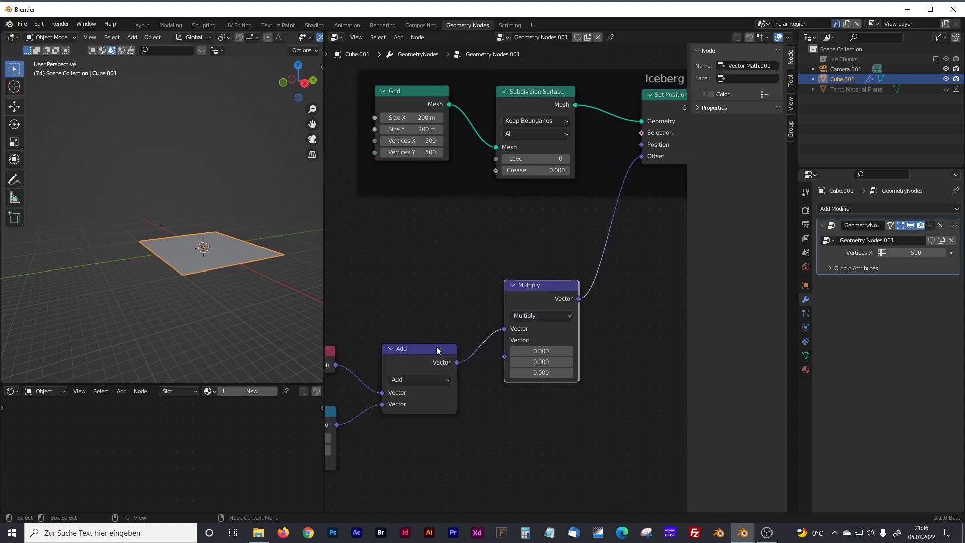
Set the Multiply node's second vector to 1, 1, 30
{"action": "left_click", "coordinate": [523, 351]}
{"action": "type", "text": "1"}
{"action": "left_click", "coordinate": [545, 362]}
{"action": "type", "text": "1"}
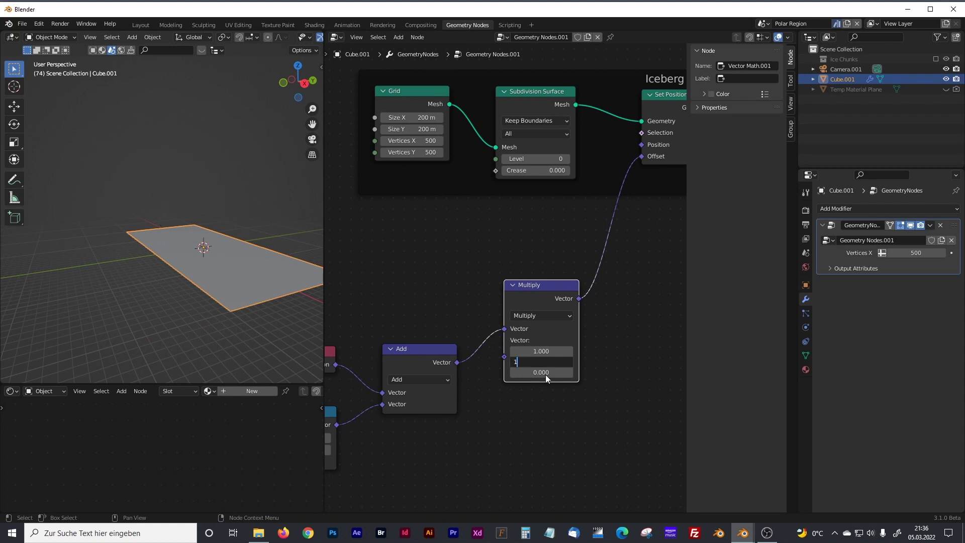
{"action": "key", "text": "Return"}
{"action": "left_click", "coordinate": [543, 373]}
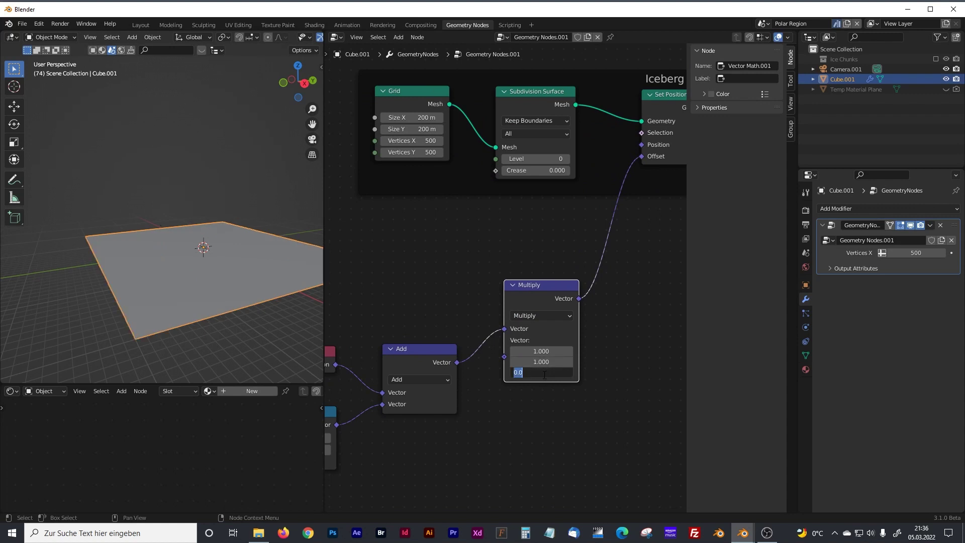
{"action": "type", "text": "30"}
{"action": "key", "text": "Return"}
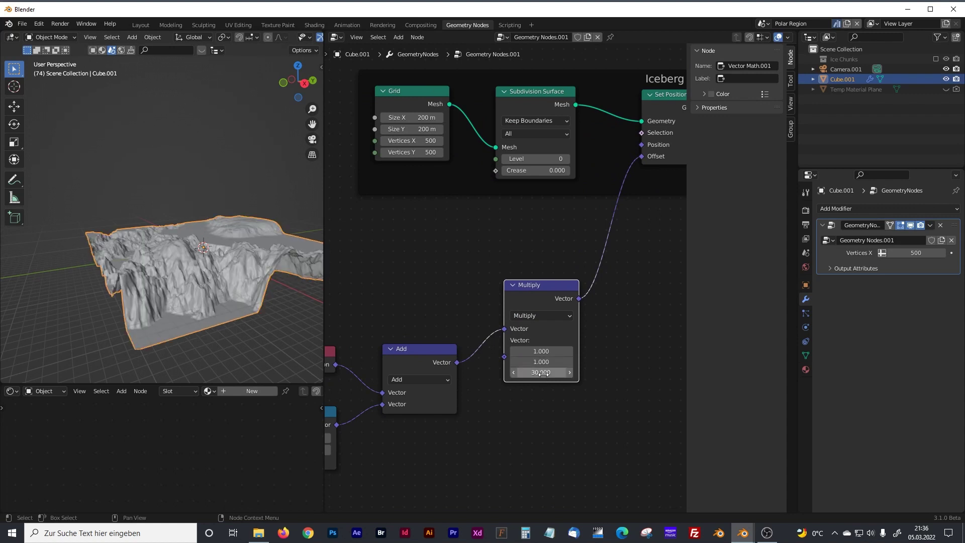
Enlarge the 3D viewport further and switch it to rendered shading for a close view of the terrain
{"action": "left_click_drag", "start_coordinate": [324, 282], "coordinate": [347, 282]}
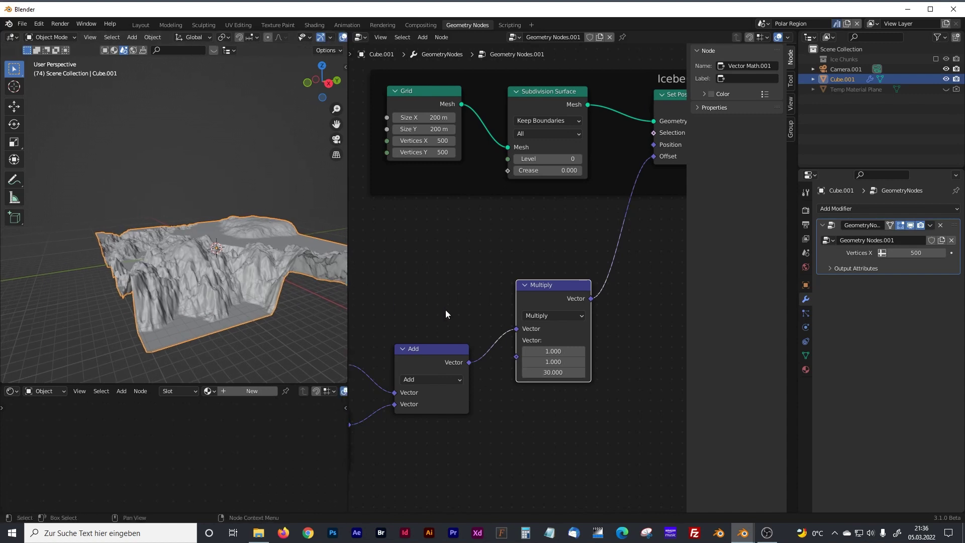
{"action": "middle_click_drag", "start_coordinate": [246, 242], "coordinate": [284, 179]}
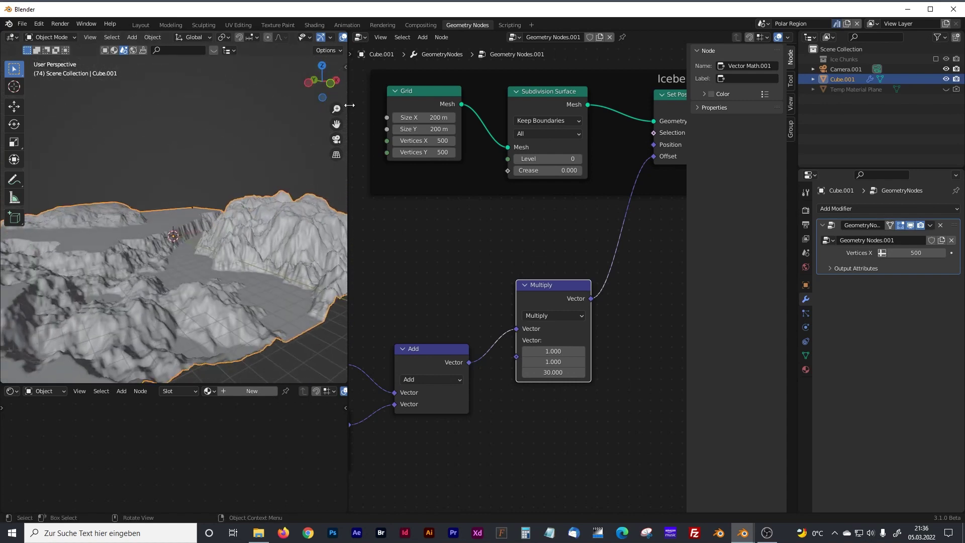
{"action": "left_click_drag", "start_coordinate": [348, 101], "coordinate": [466, 101]}
{"action": "left_click", "coordinate": [435, 37]}
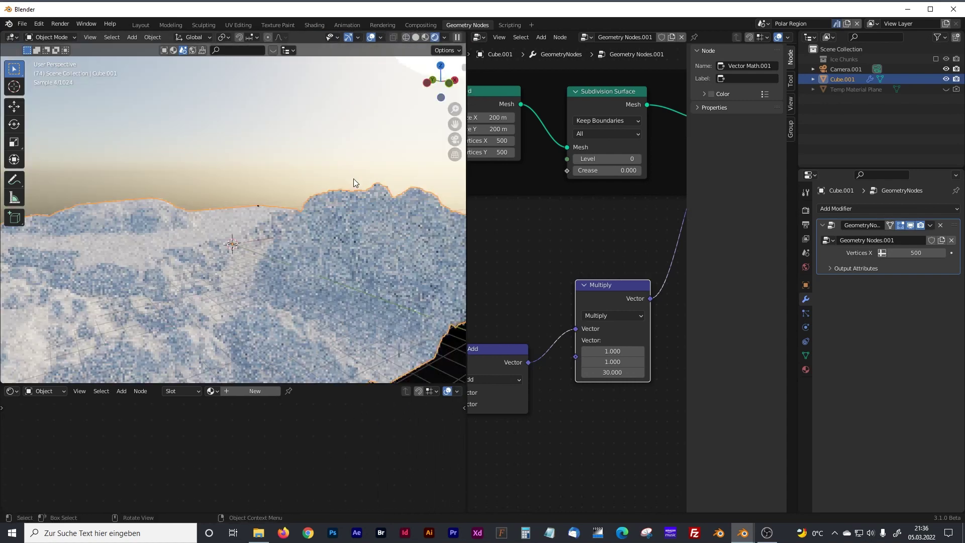
Switch the viewport to solid shading and examine the terrain's height and cliffs from the front and several other angles
{"action": "middle_click_drag", "start_coordinate": [289, 255], "coordinate": [357, 99]}
{"action": "left_click", "coordinate": [247, 153]}
{"action": "middle_click_drag", "start_coordinate": [269, 196], "coordinate": [241, 218]}
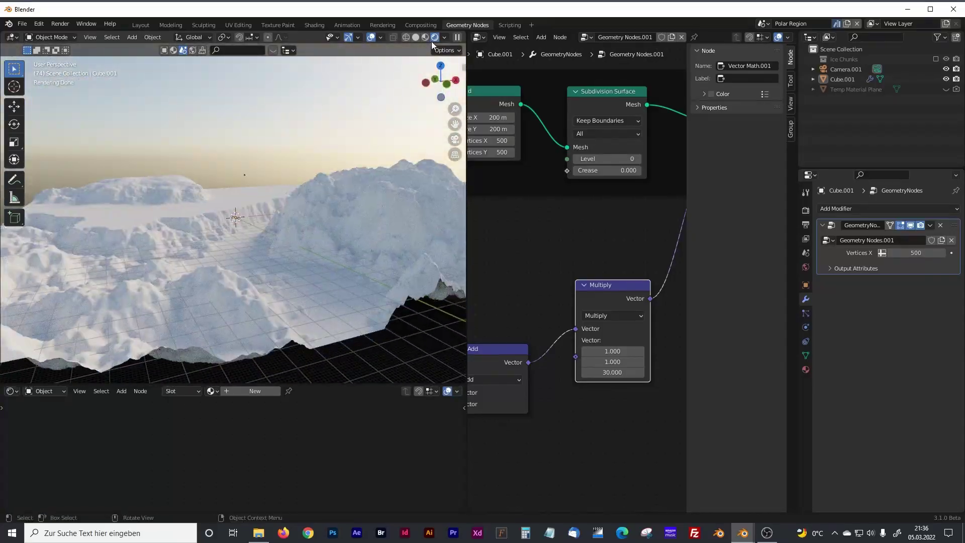
{"action": "left_click", "coordinate": [416, 37]}
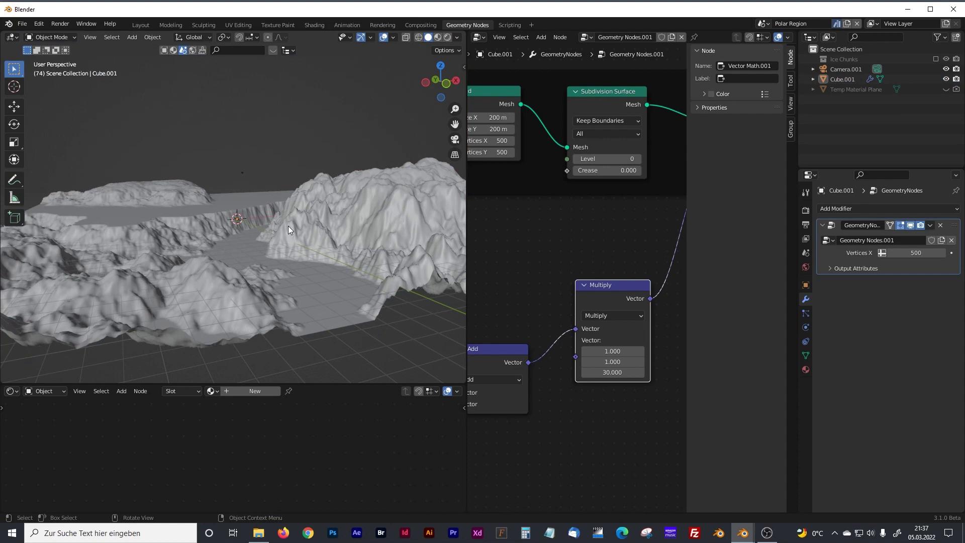
{"action": "key", "text": "KP_1"}
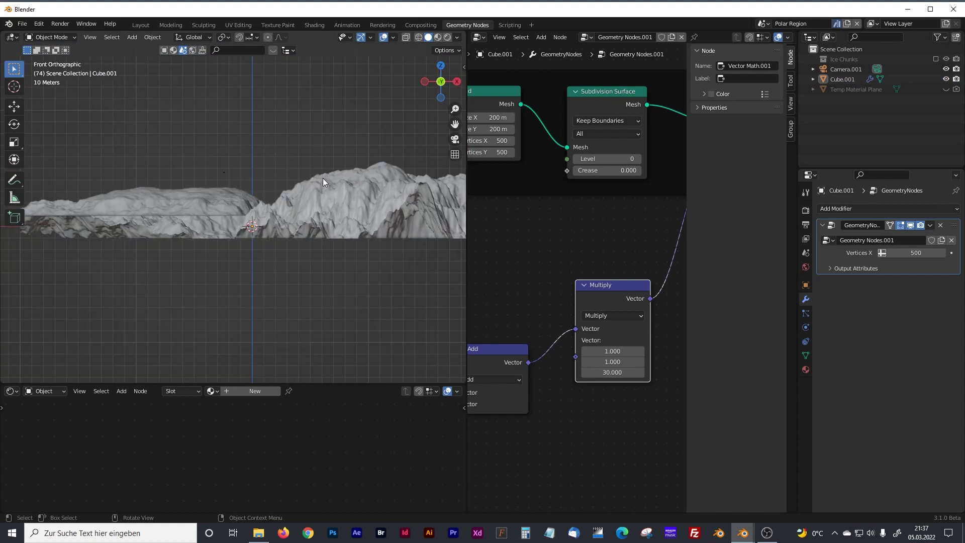
{"action": "middle_click_drag", "start_coordinate": [282, 170], "coordinate": [282, 146]}
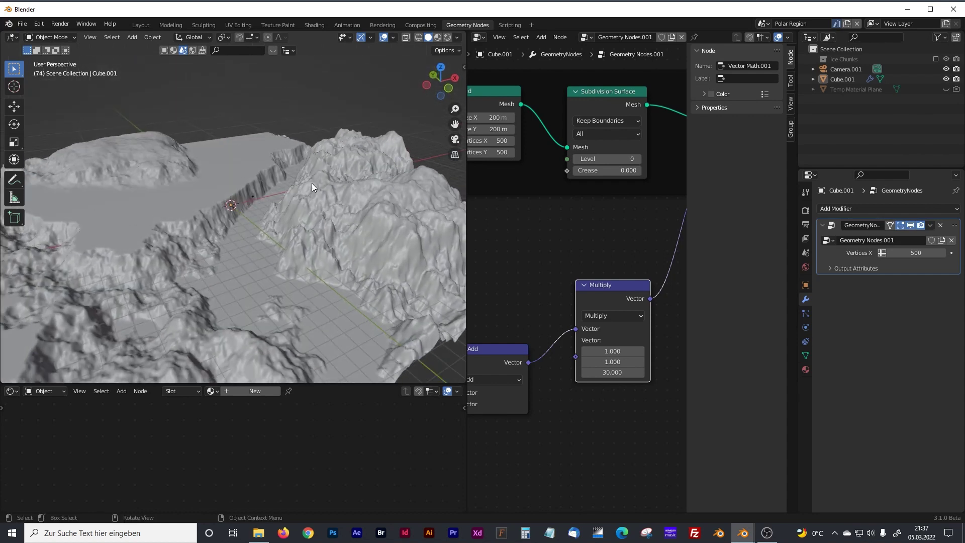
{"action": "middle_click_drag", "start_coordinate": [378, 230], "coordinate": [317, 231]}
{"action": "middle_click_drag", "start_coordinate": [300, 149], "coordinate": [310, 175]}
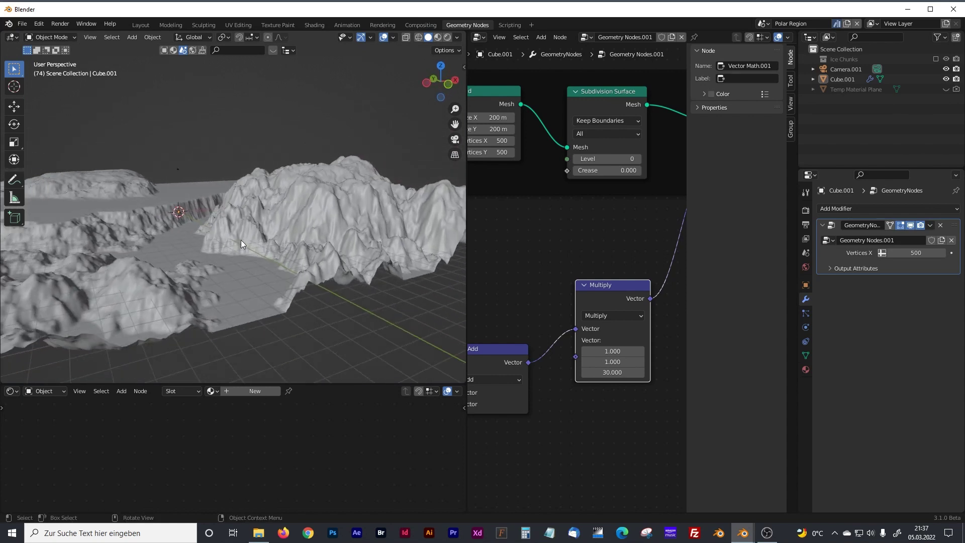
{"action": "middle_click_drag", "start_coordinate": [257, 225], "coordinate": [397, 278]}
Widen the node editor and move the Multiply node away from Set Position to make room between them
{"action": "left_click_drag", "start_coordinate": [465, 276], "coordinate": [298, 277]}
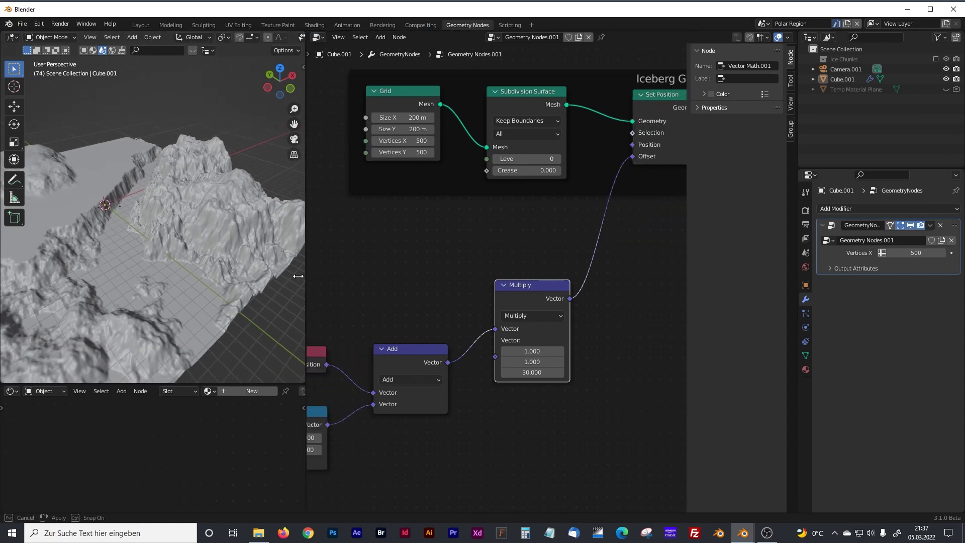
{"action": "scroll", "coordinate": [530, 205], "scroll_direction": "down", "scroll_amount": 5, "text": "ctrl"}
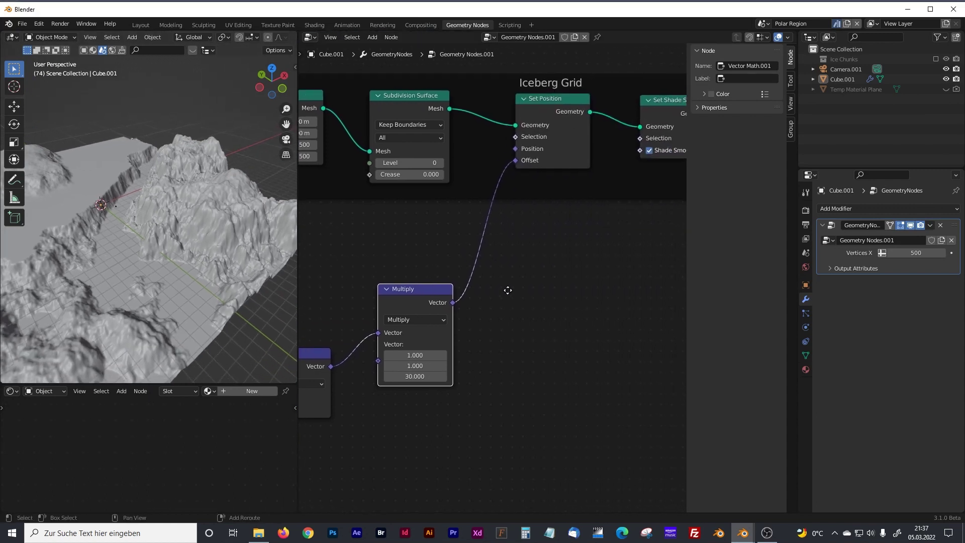
{"action": "key", "text": "g"}
{"action": "left_click", "coordinate": [474, 315]}
{"action": "left_click", "coordinate": [478, 324]}
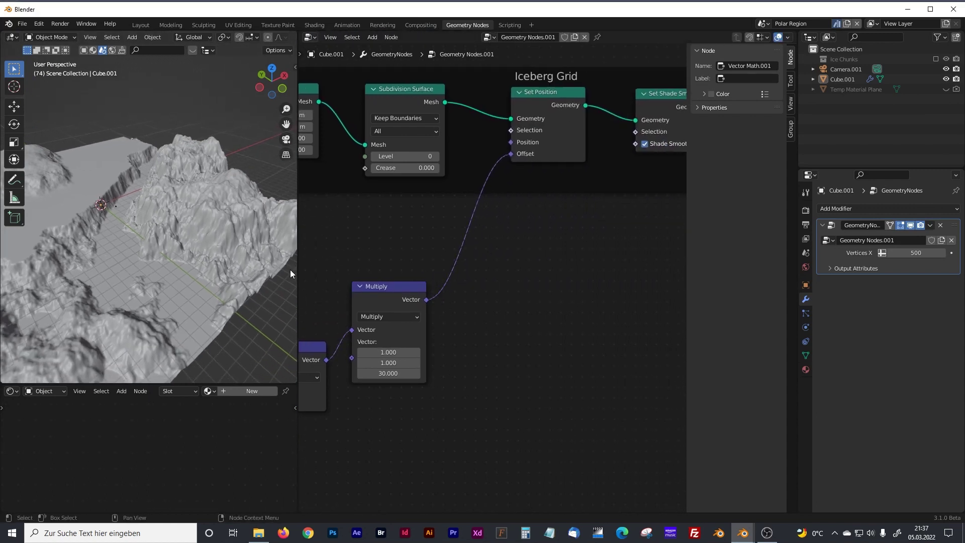
Show the terrain from the front and insert a Map Range node between Multiply and Set Position's Offset
{"action": "key", "text": "KP_1"}
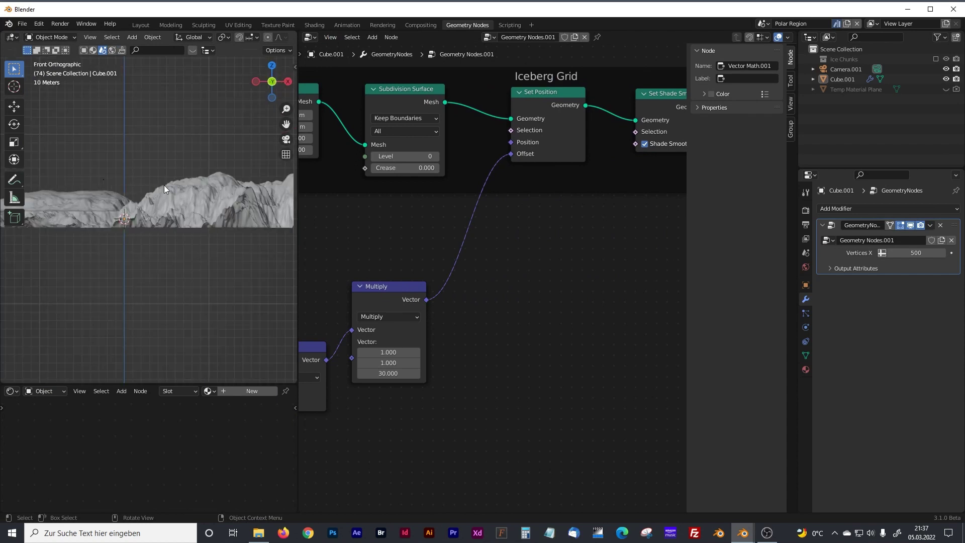
{"action": "middle_click_drag", "start_coordinate": [165, 183], "coordinate": [123, 230], "text": "shift"}
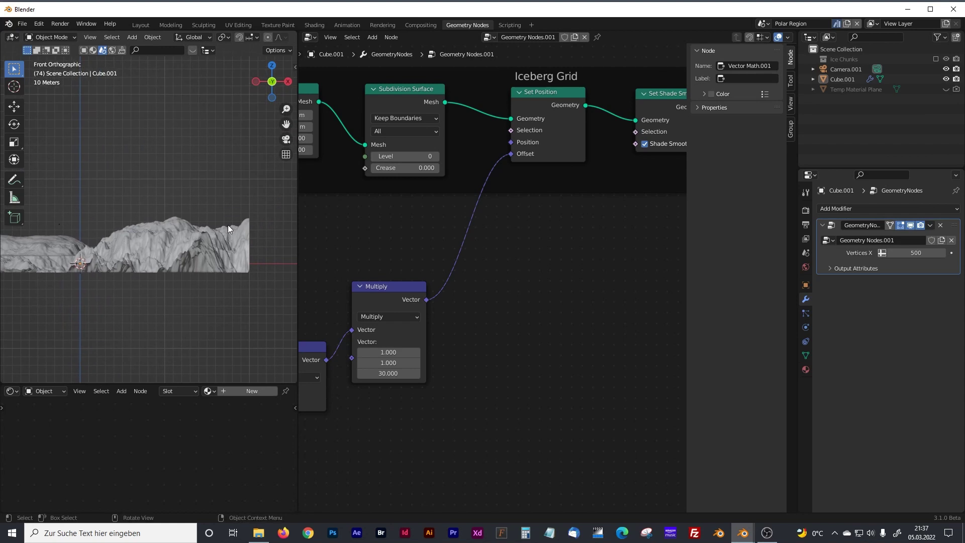
{"action": "left_click", "coordinate": [383, 289]}
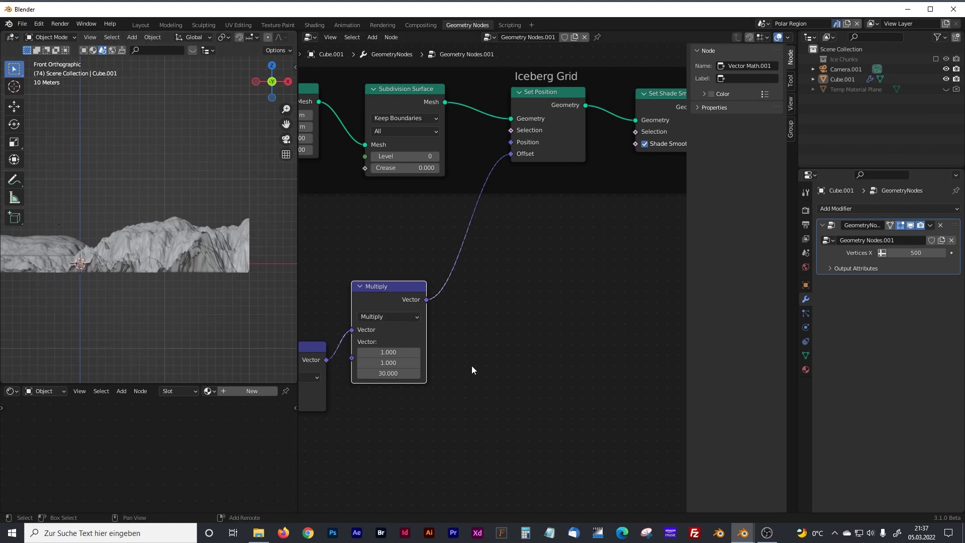
{"action": "key", "text": "shift+a"}
{"action": "left_click", "coordinate": [445, 315]}
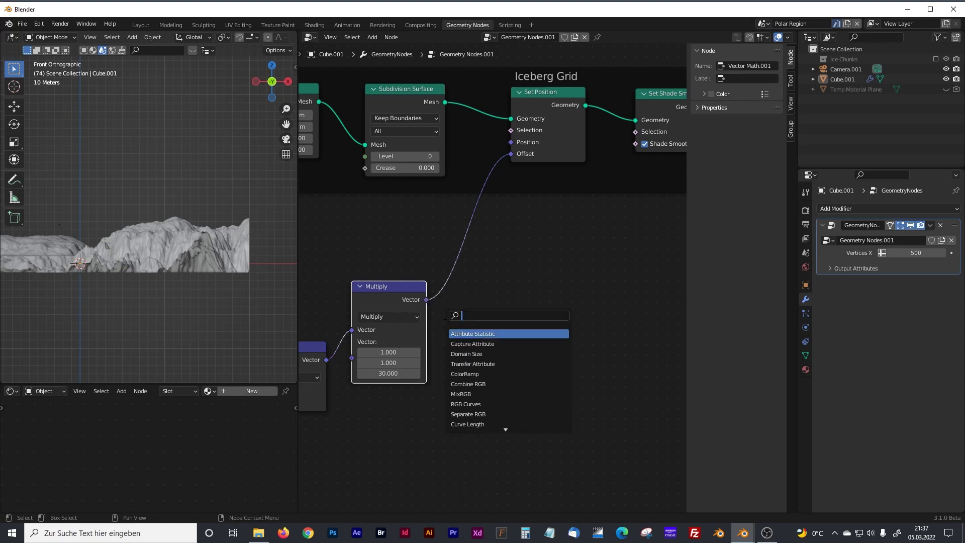
{"action": "type", "text": "mapra"}
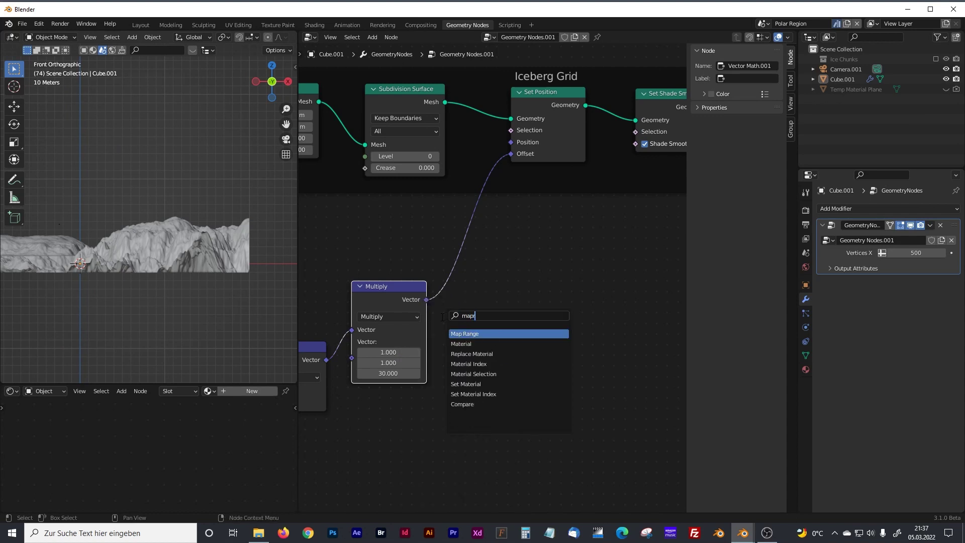
{"action": "left_click", "coordinate": [470, 334]}
{"action": "left_click", "coordinate": [474, 263]}
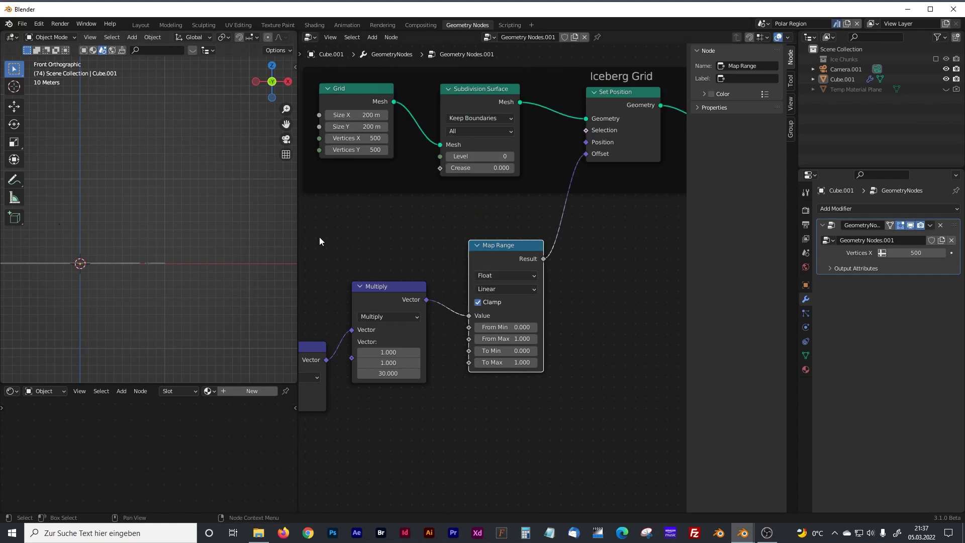
Set the Map Range node's data type to Vector and its interpolation to Smoother Step
{"action": "left_click", "coordinate": [497, 274]}
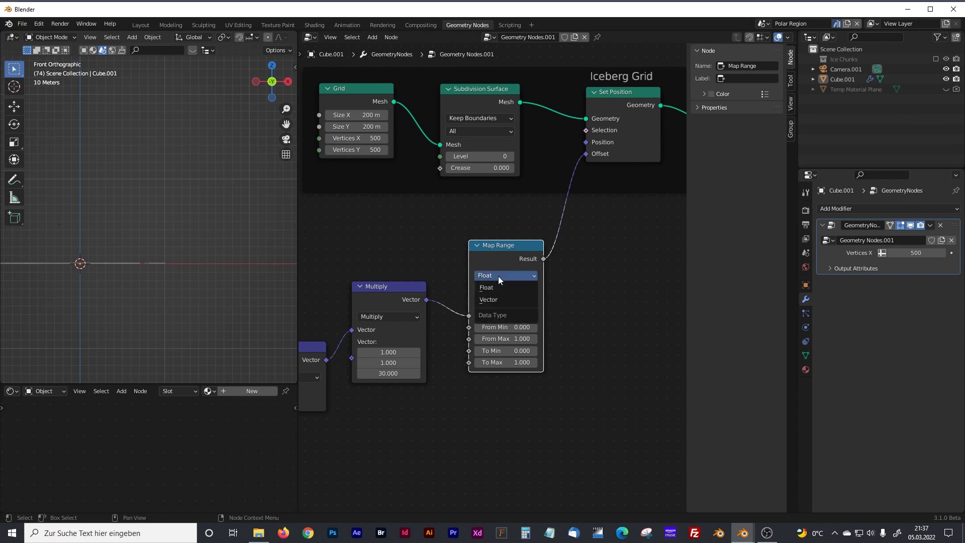
{"action": "left_click", "coordinate": [489, 299]}
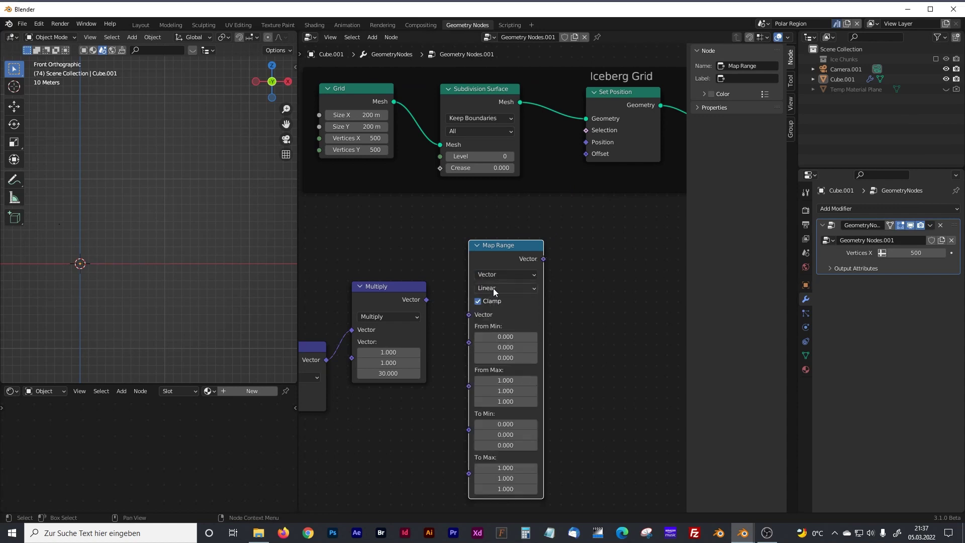
{"action": "left_click", "coordinate": [493, 288]}
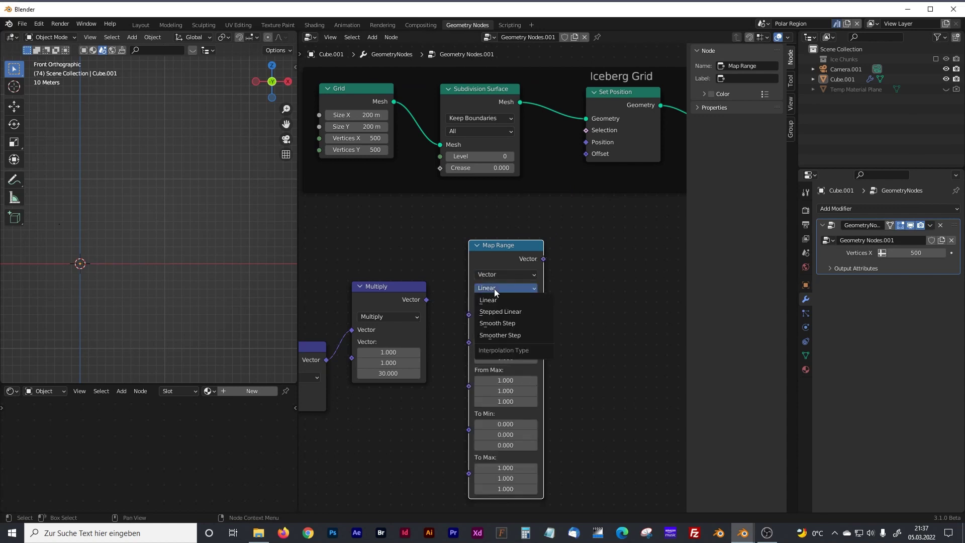
{"action": "left_click", "coordinate": [499, 337]}
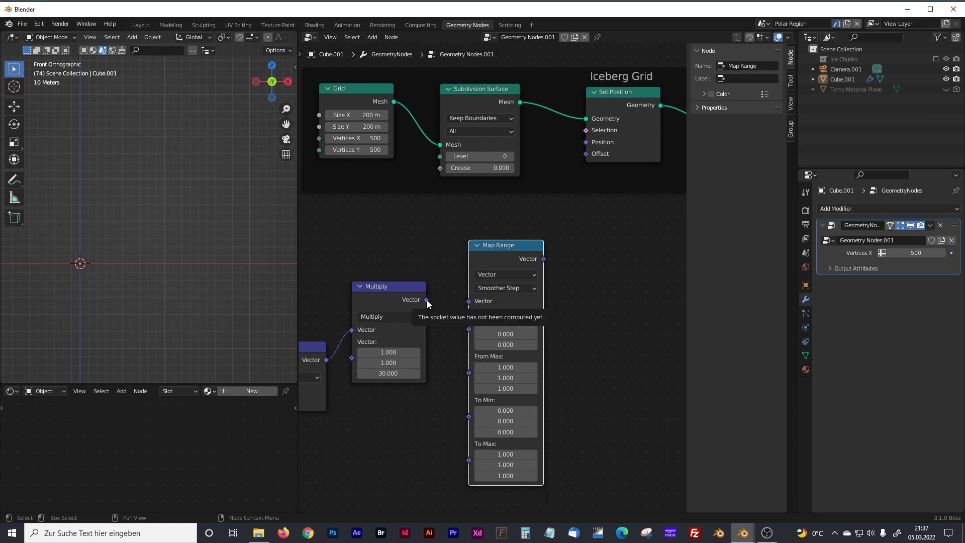
Connect Multiply's output to Map Range's Vector input and Map Range's output to Set Position's Offset
{"action": "left_click_drag", "start_coordinate": [427, 300], "coordinate": [458, 302]}
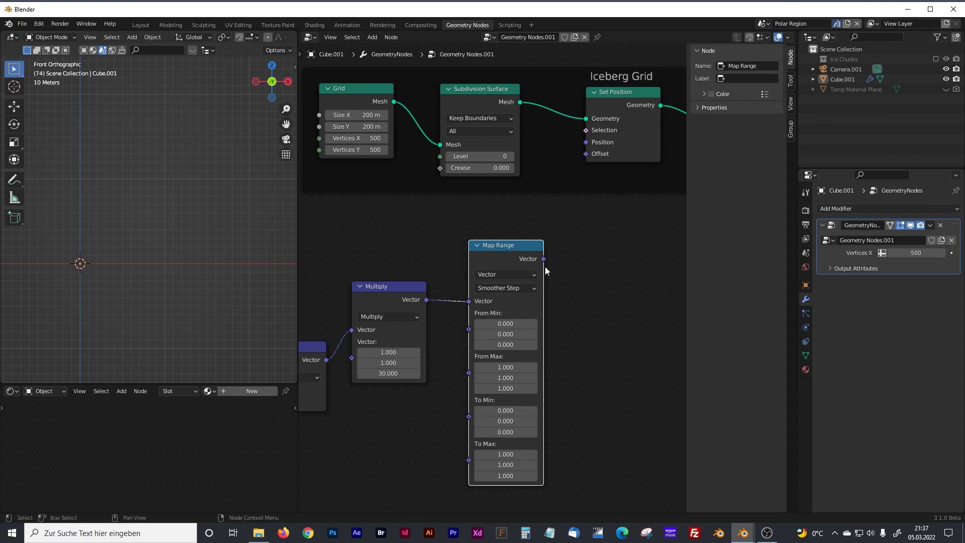
{"action": "left_click_drag", "start_coordinate": [543, 259], "coordinate": [567, 254]}
{"action": "left_click_drag", "start_coordinate": [577, 201], "coordinate": [581, 154]}
{"action": "middle_click_drag", "start_coordinate": [113, 274], "coordinate": [169, 244]}
{"action": "scroll", "coordinate": [183, 305], "scroll_direction": "up", "scroll_amount": 3}
{"action": "scroll", "coordinate": [195, 287], "scroll_direction": "up", "scroll_amount": 3}
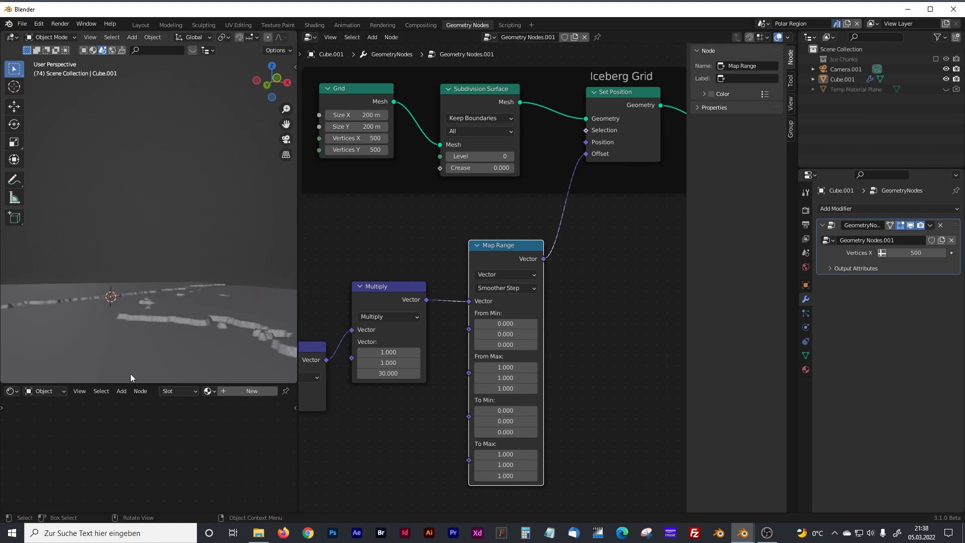
Set all three From Max values of the Map Range node to 3
{"action": "left_click_drag", "start_coordinate": [503, 247], "coordinate": [507, 239]}
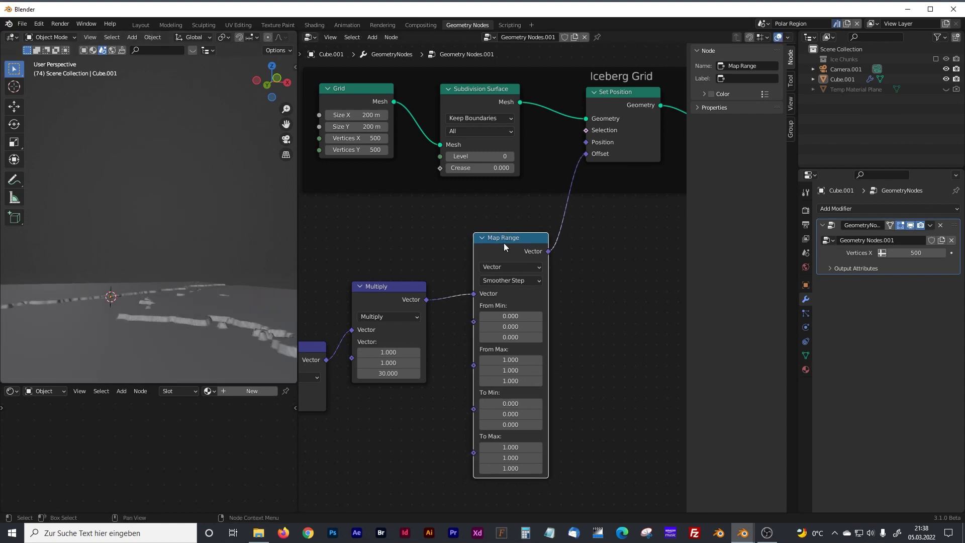
{"action": "left_click", "coordinate": [520, 360]}
{"action": "type", "text": "3"}
{"action": "key", "text": "Return"}
{"action": "left_click", "coordinate": [515, 371]}
{"action": "type", "text": "3"}
{"action": "key", "text": "Return"}
{"action": "left_click", "coordinate": [515, 381]}
{"action": "type", "text": "3"}
{"action": "key", "text": "Return"}
{"action": "middle_click_drag", "start_coordinate": [282, 326], "coordinate": [179, 294]}
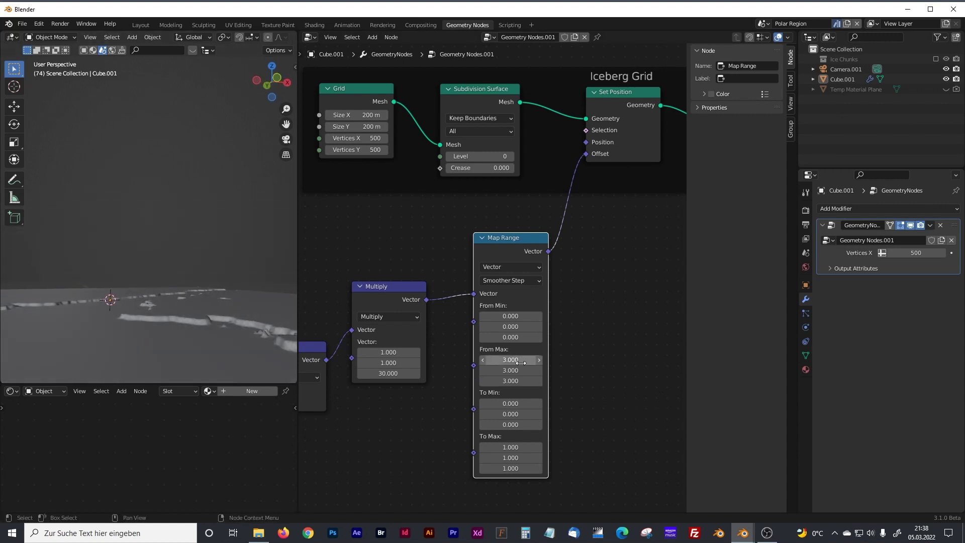
Set the Map Range node's To Max to 10, 10 and about 10.1
{"action": "left_click_drag", "start_coordinate": [501, 239], "coordinate": [499, 236]}
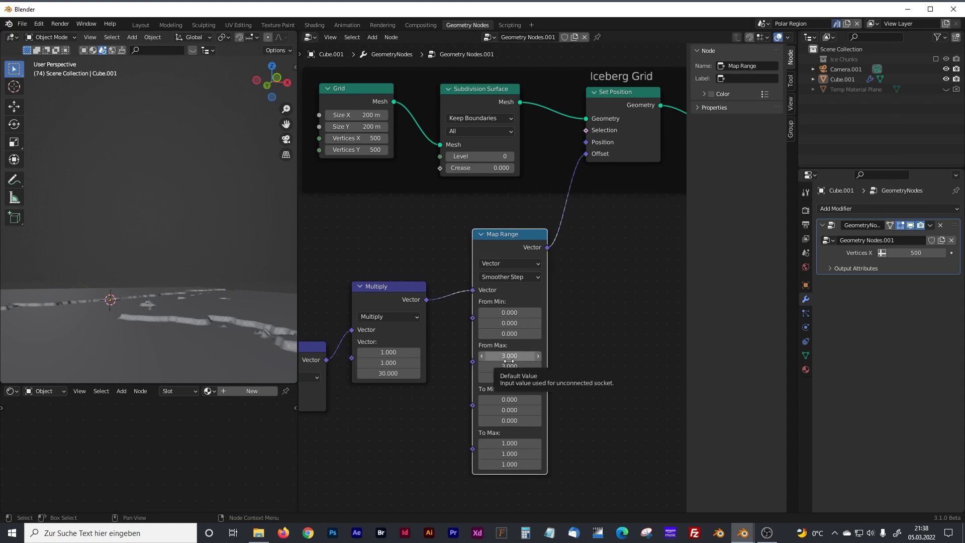
{"action": "left_click", "coordinate": [513, 440]}
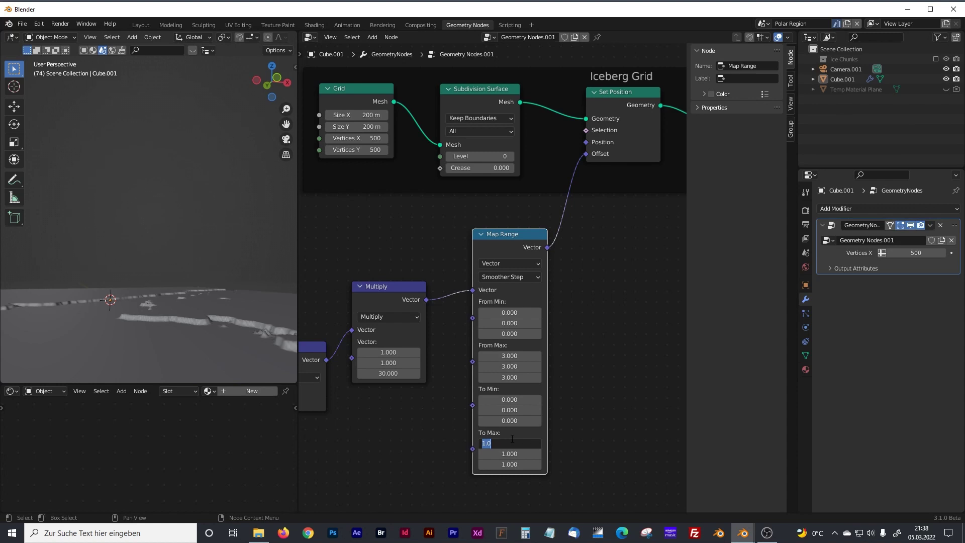
{"action": "type", "text": "19"}
{"action": "key", "text": "Tab"}
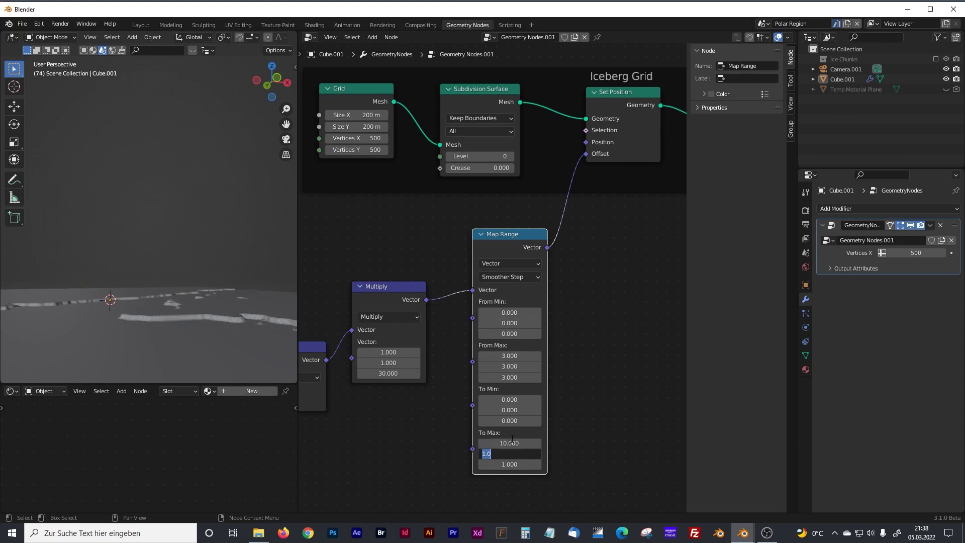
{"action": "type", "text": "10"}
{"action": "key", "text": "Tab"}
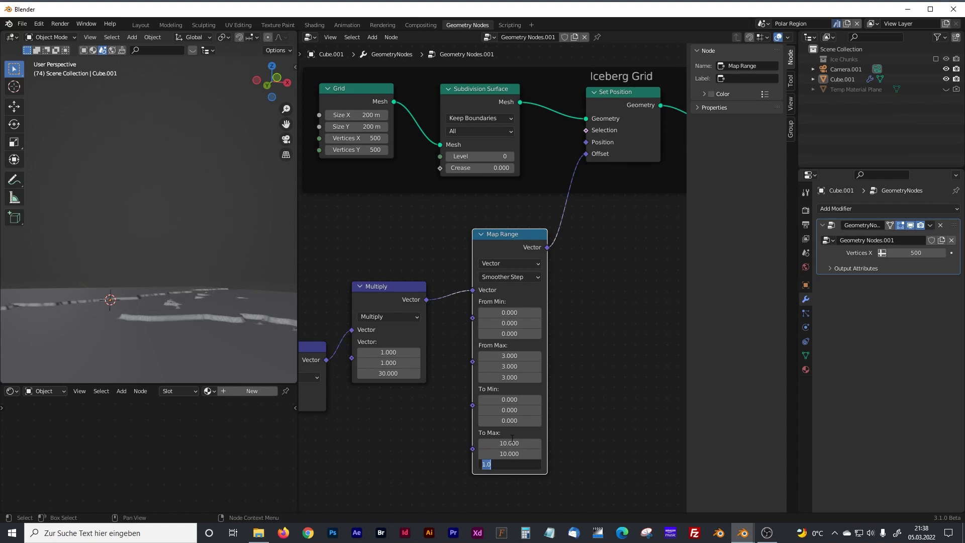
{"action": "type", "text": "15"}
{"action": "key", "text": "Return"}
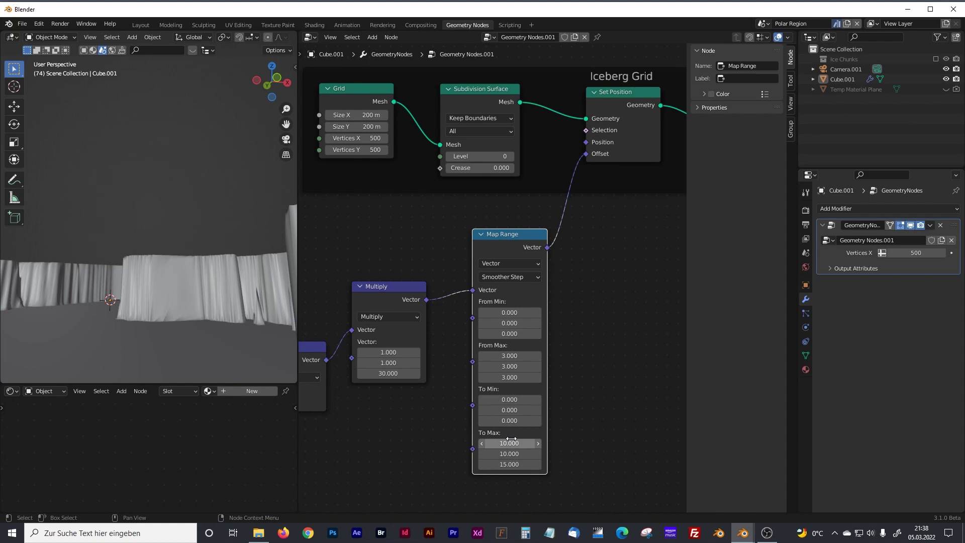
{"action": "mouse_move", "coordinate": [504, 465]}
{"action": "left_mouse_down"}
{"action": "mouse_move", "coordinate": [473, 466]}
{"action": "mouse_move", "coordinate": [503, 465]}
{"action": "left_mouse_up"}
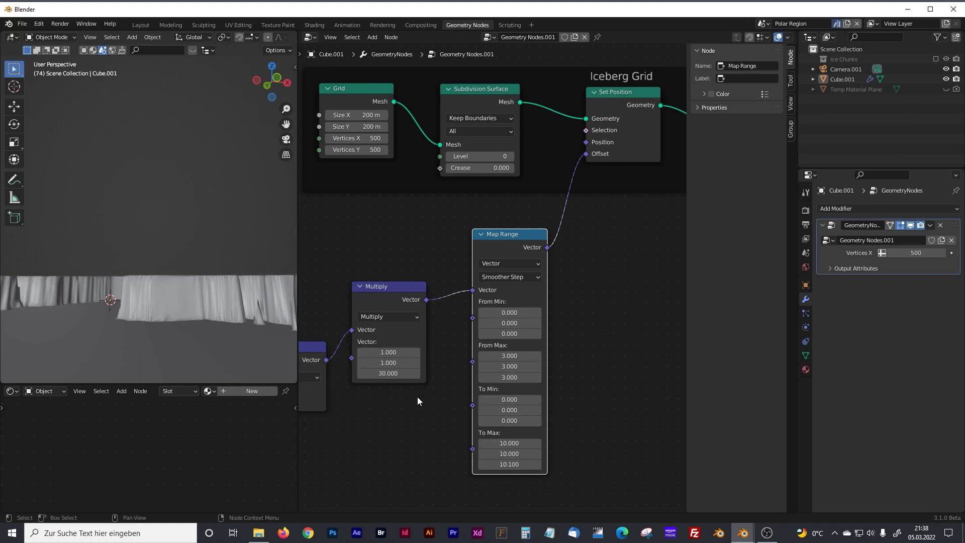
Reset the Multiply node's Z value to 1 and adjust it up to about 5.8 to compare terrain heights
{"action": "left_click", "coordinate": [389, 373]}
{"action": "type", "text": "1"}
{"action": "key", "text": "Return"}
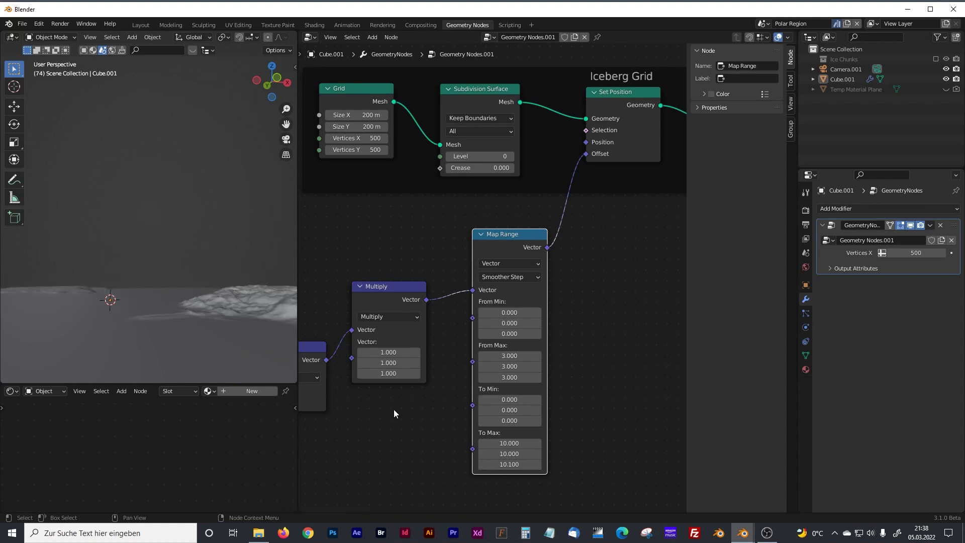
{"action": "left_click_drag", "start_coordinate": [389, 373], "coordinate": [410, 373]}
{"action": "mouse_move", "coordinate": [222, 294]}
{"action": "middle_mouse_down"}
{"action": "mouse_move", "coordinate": [210, 310]}
{"action": "mouse_move", "coordinate": [222, 312]}
{"action": "middle_mouse_up"}
{"action": "mouse_move", "coordinate": [389, 373]}
{"action": "left_mouse_down"}
{"action": "mouse_move", "coordinate": [368, 373]}
{"action": "mouse_move", "coordinate": [378, 373]}
{"action": "left_mouse_up"}
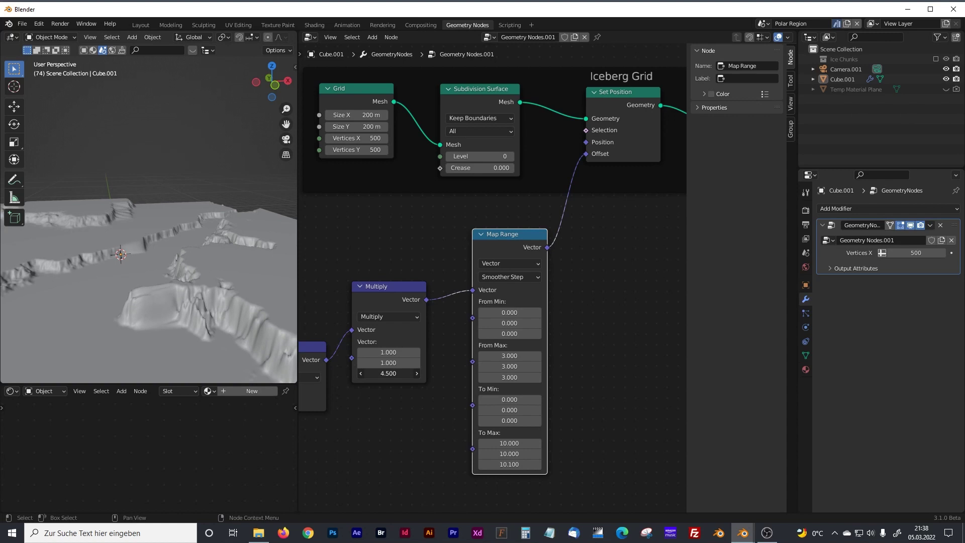
{"action": "mouse_move", "coordinate": [378, 373]}
{"action": "left_mouse_down"}
{"action": "mouse_move", "coordinate": [408, 373]}
{"action": "mouse_move", "coordinate": [389, 373]}
{"action": "left_mouse_up"}
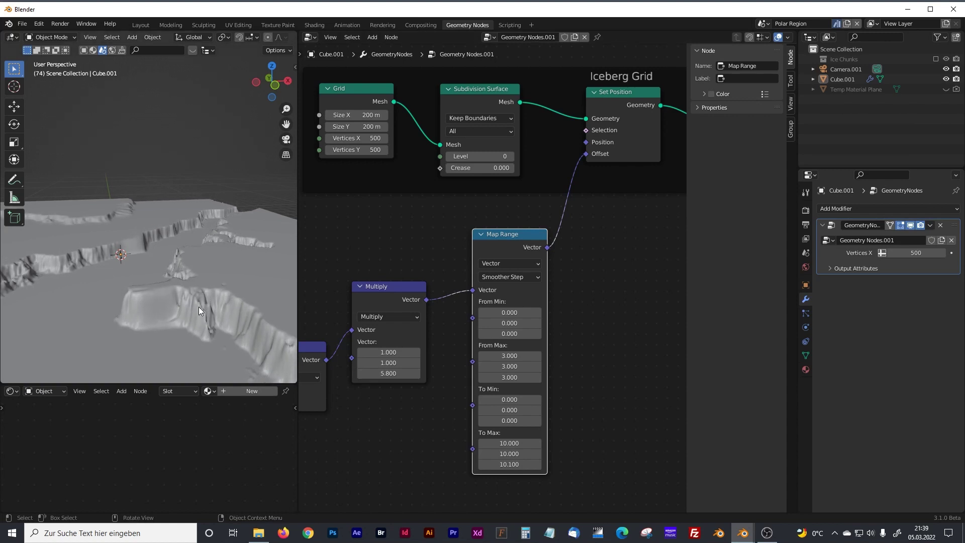
Set the Multiply node's Z value to 10 and the Map Range node's To Max Z to 10
{"action": "left_click_drag", "start_coordinate": [388, 374], "coordinate": [436, 374]}
{"action": "left_click", "coordinate": [388, 373]}
{"action": "type", "text": "10"}
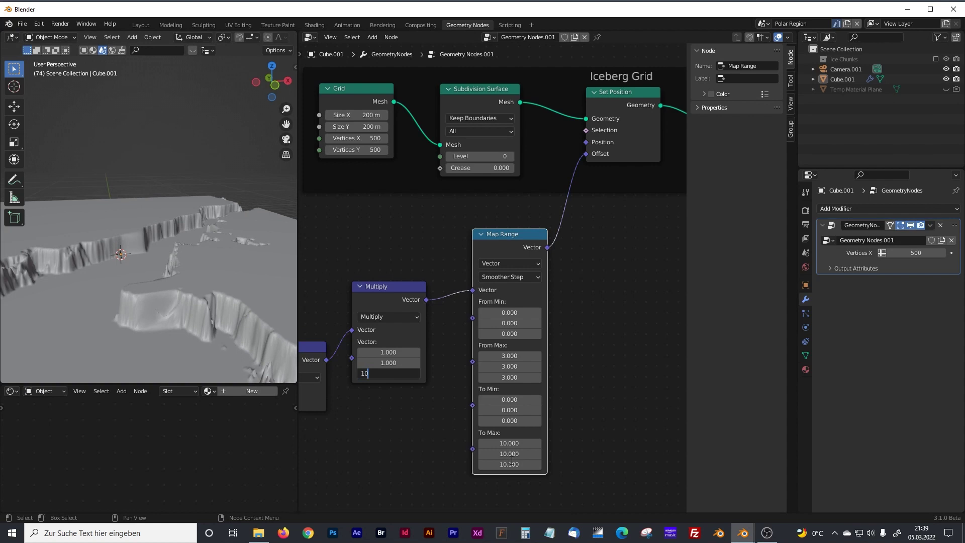
{"action": "left_click", "coordinate": [511, 464]}
{"action": "type", "text": "12"}
{"action": "key", "text": "ctrl+a"}
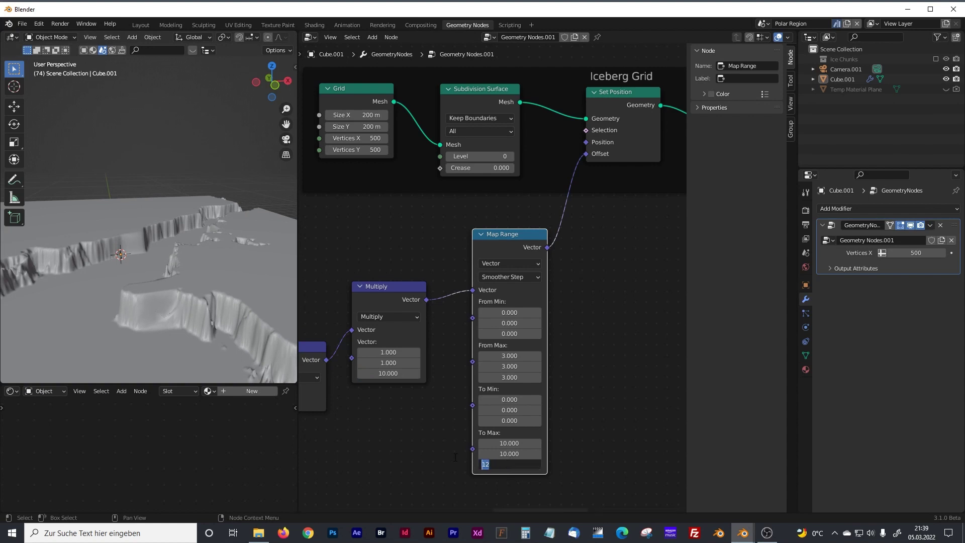
{"action": "key", "text": "Return"}
{"action": "mouse_move", "coordinate": [206, 288]}
{"action": "middle_mouse_down"}
{"action": "mouse_move", "coordinate": [217, 263]}
{"action": "mouse_move", "coordinate": [200, 243]}
{"action": "mouse_move", "coordinate": [222, 290]}
{"action": "mouse_move", "coordinate": [192, 297]}
{"action": "middle_mouse_up"}
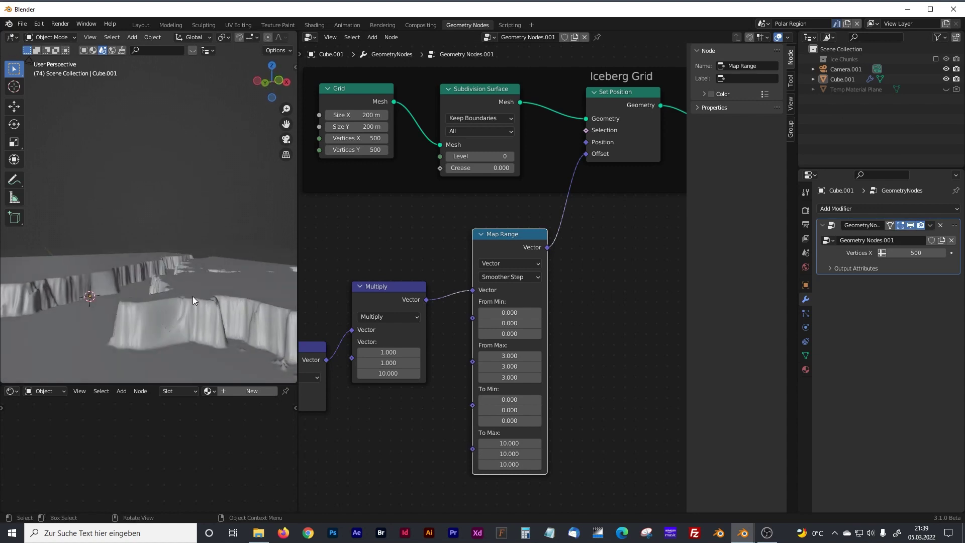
Set the Multiply node's Z value to 9 after trying slightly lower terrain heights
{"action": "mouse_move", "coordinate": [388, 374]}
{"action": "left_mouse_down"}
{"action": "mouse_move", "coordinate": [377, 373]}
{"action": "mouse_move", "coordinate": [392, 374]}
{"action": "left_mouse_up"}
{"action": "middle_click_drag", "start_coordinate": [186, 290], "coordinate": [284, 342]}
{"action": "left_click", "coordinate": [388, 373]}
{"action": "type", "text": "9"}
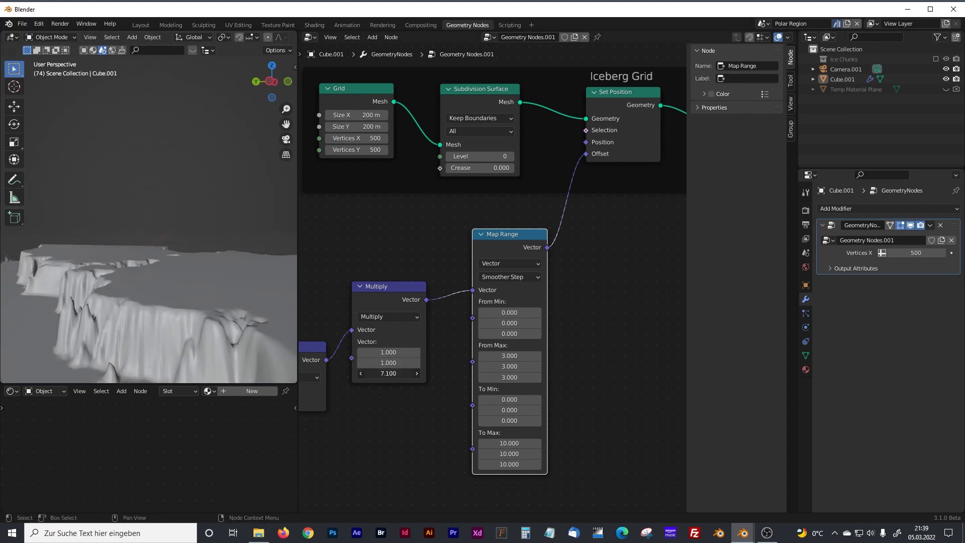
{"action": "key", "text": "Return"}
{"action": "left_click", "coordinate": [388, 373]}
{"action": "type", "text": "8.9"}
{"action": "key", "text": "Return"}
{"action": "key", "text": "ctrl+z"}
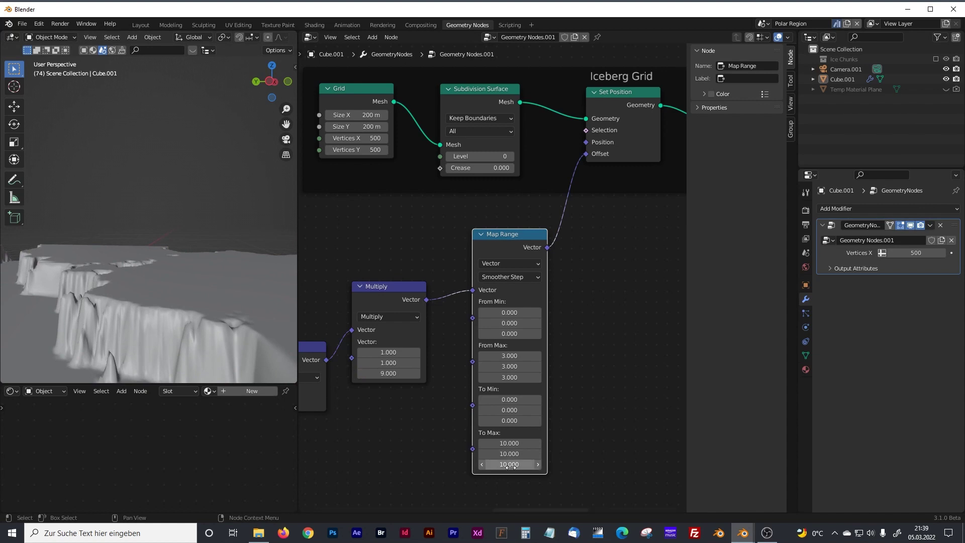
Enter a new To Max Z value in the Map Range node and inspect the ice cliffs in a widened viewport
{"action": "left_click", "coordinate": [510, 465]}
{"action": "type", "text": "1"}
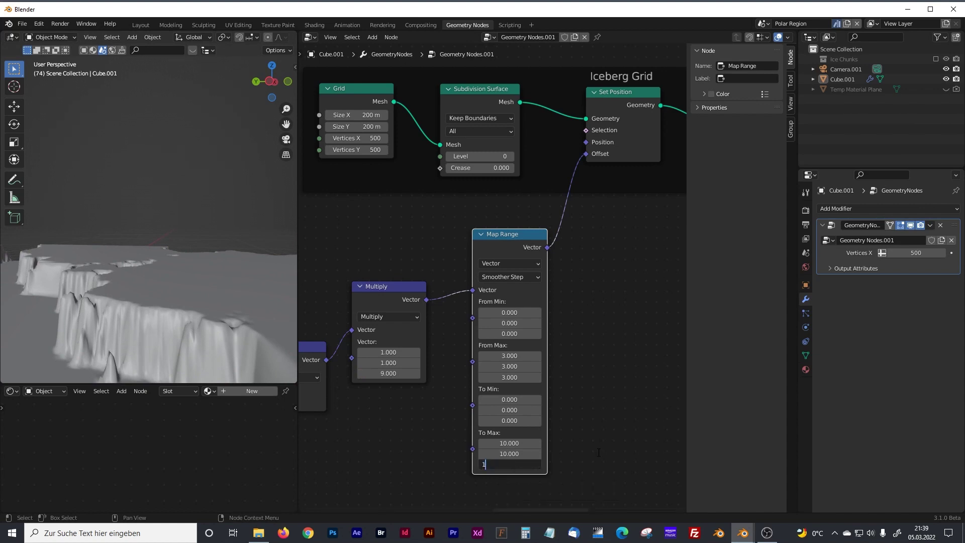
{"action": "type", "text": "56"}
{"action": "key", "text": "BackSpace"}
{"action": "key", "text": "BackSpace"}
{"action": "key", "text": "Return"}
{"action": "middle_click_drag", "start_coordinate": [225, 321], "coordinate": [211, 264]}
{"action": "middle_click_drag", "start_coordinate": [480, 223], "coordinate": [425, 272]}
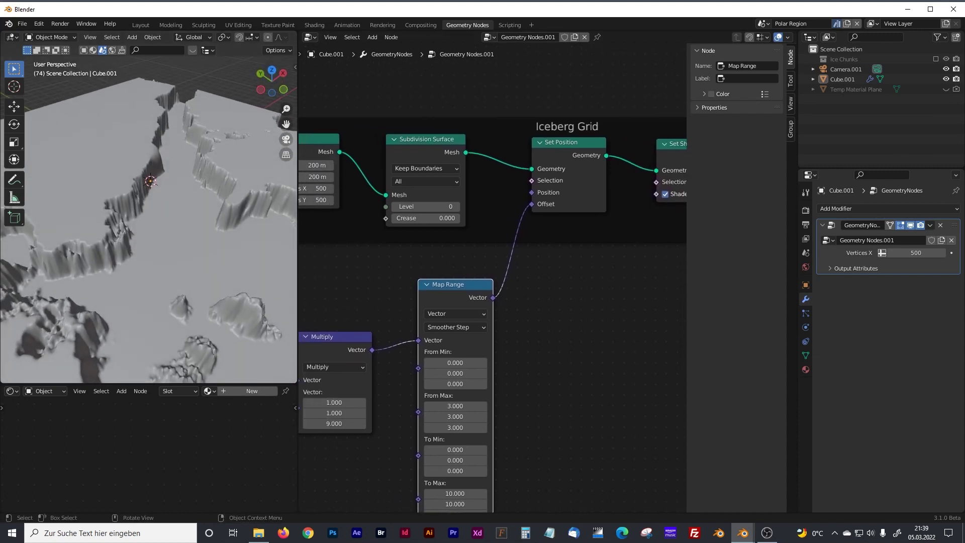
{"action": "left_click_drag", "start_coordinate": [299, 104], "coordinate": [454, 105]}
{"action": "middle_click_drag", "start_coordinate": [371, 155], "coordinate": [343, 174]}
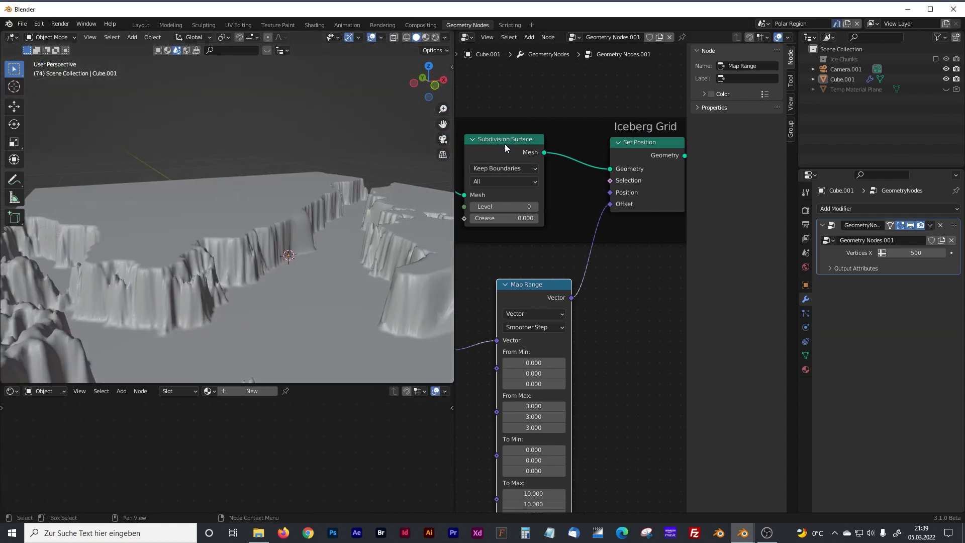
Assign the Iceberg material in the Set Material node at the end of the Iceberg Grid frame
{"action": "left_click_drag", "start_coordinate": [456, 130], "coordinate": [241, 131]}
{"action": "middle_click_drag", "start_coordinate": [583, 190], "coordinate": [327, 217]}
{"action": "scroll", "coordinate": [512, 278], "scroll_direction": "up", "scroll_amount": 3}
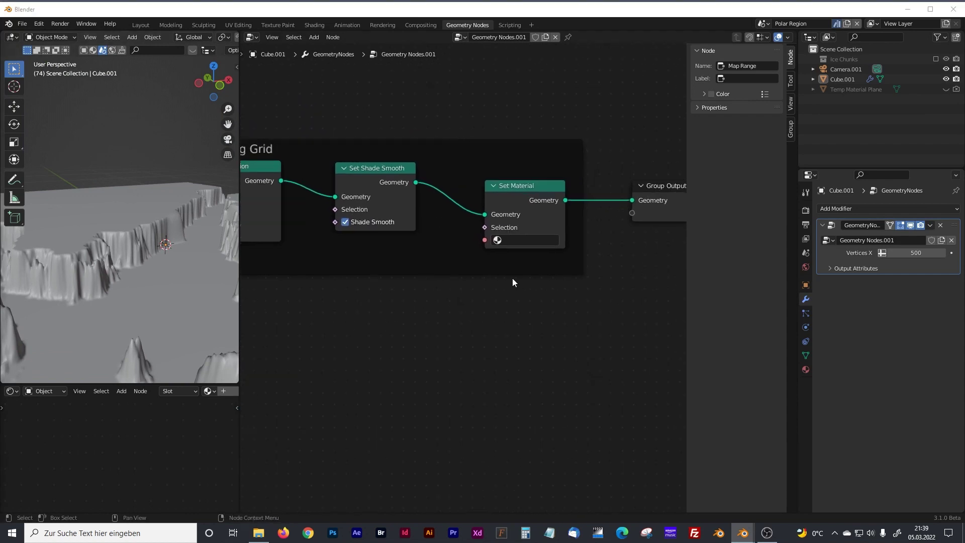
{"action": "left_click", "coordinate": [521, 220]}
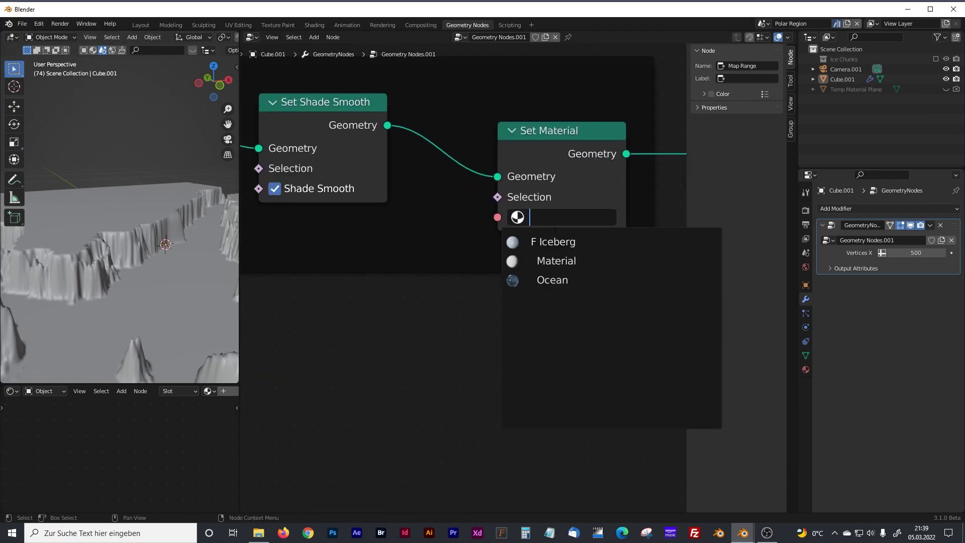
{"action": "left_click", "coordinate": [555, 242]}
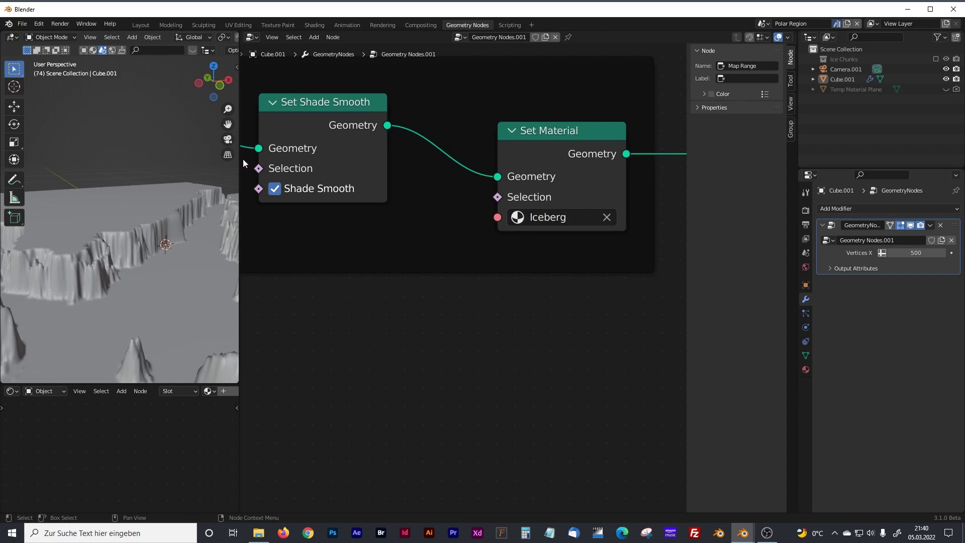
Enlarge the 3D viewport, switch it to rendered shading and view the channel between the ice cliffs
{"action": "left_click_drag", "start_coordinate": [241, 159], "coordinate": [513, 159]}
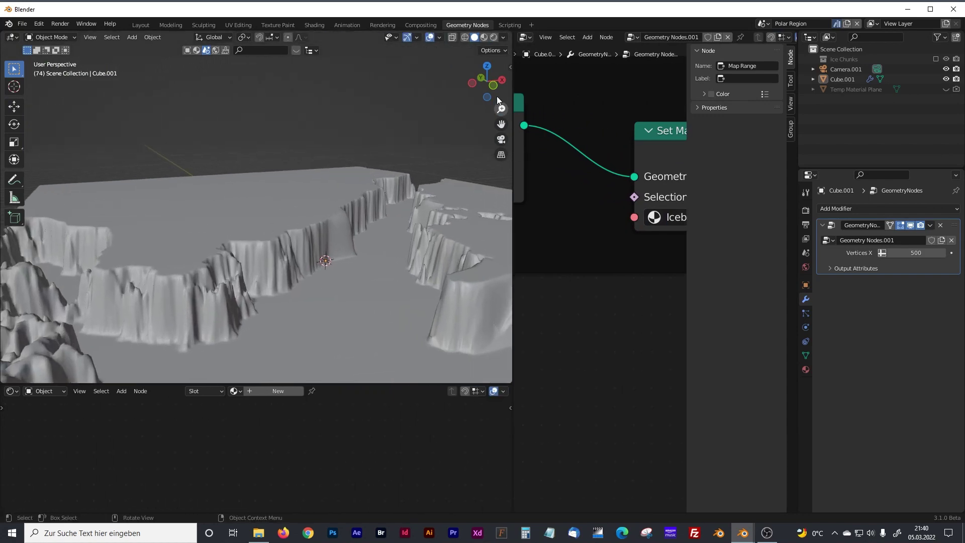
{"action": "left_click", "coordinate": [493, 37]}
{"action": "scroll", "coordinate": [354, 233], "scroll_direction": "up", "scroll_amount": 4}
{"action": "middle_click_drag", "start_coordinate": [355, 232], "coordinate": [280, 236]}
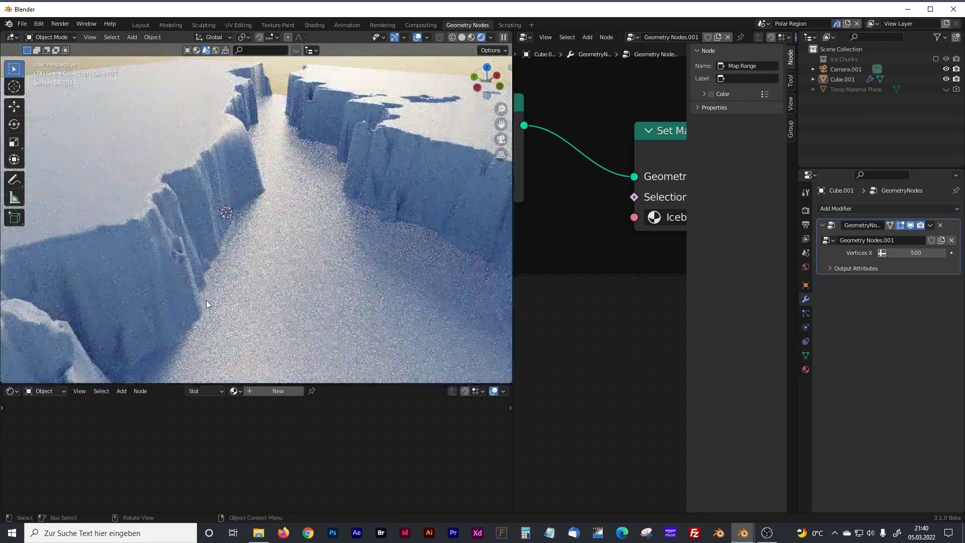
{"action": "mouse_move", "coordinate": [512, 249]}
{"action": "left_mouse_down"}
{"action": "mouse_move", "coordinate": [348, 247]}
{"action": "mouse_move", "coordinate": [493, 252]}
{"action": "left_mouse_up"}
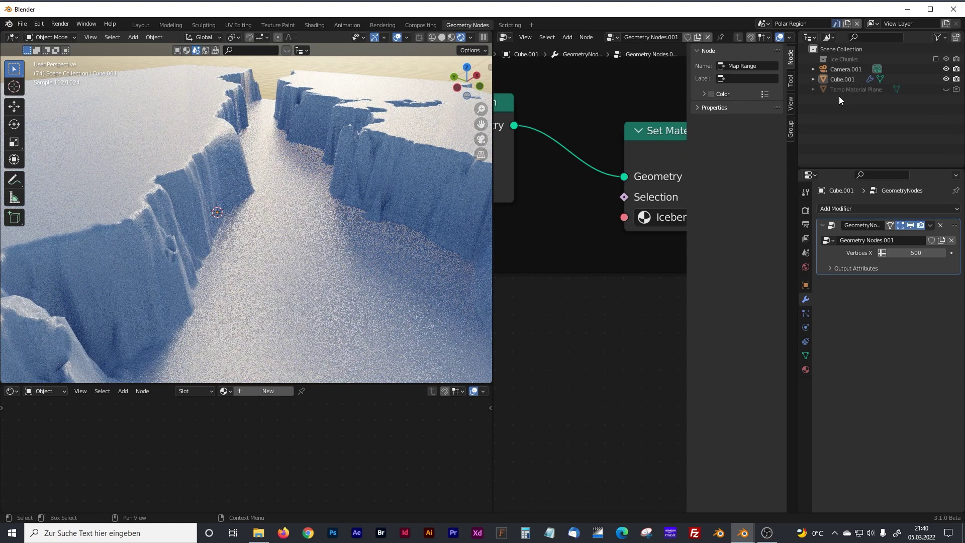
Select the Temp Material Plane and enlarge the shader editor to show the Iceberg material's nodes
{"action": "left_click", "coordinate": [857, 89]}
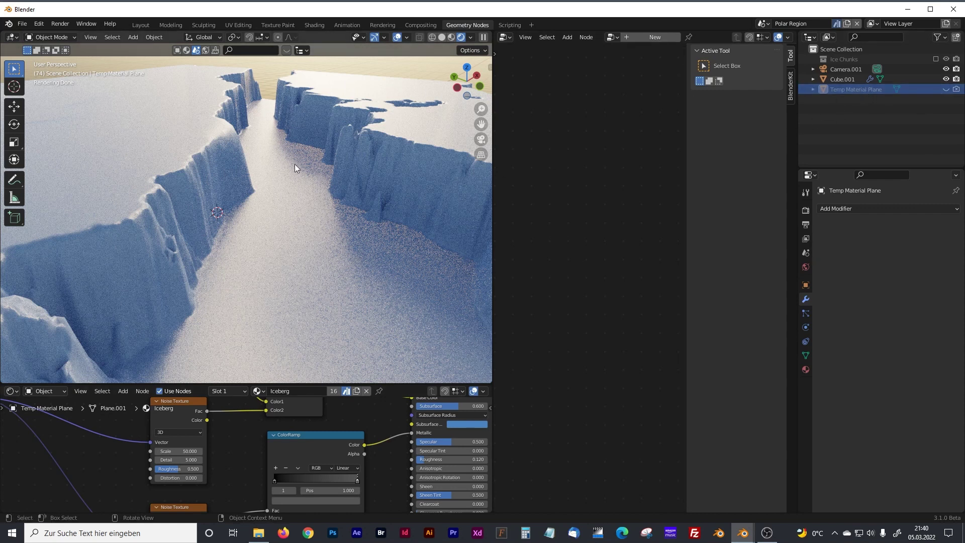
{"action": "scroll", "coordinate": [253, 246], "scroll_direction": "down", "scroll_amount": 6}
{"action": "middle_click_drag", "start_coordinate": [272, 248], "coordinate": [331, 386]}
{"action": "scroll", "coordinate": [286, 207], "scroll_direction": "up", "scroll_amount": 5}
{"action": "left_click_drag", "start_coordinate": [331, 387], "coordinate": [337, 133]}
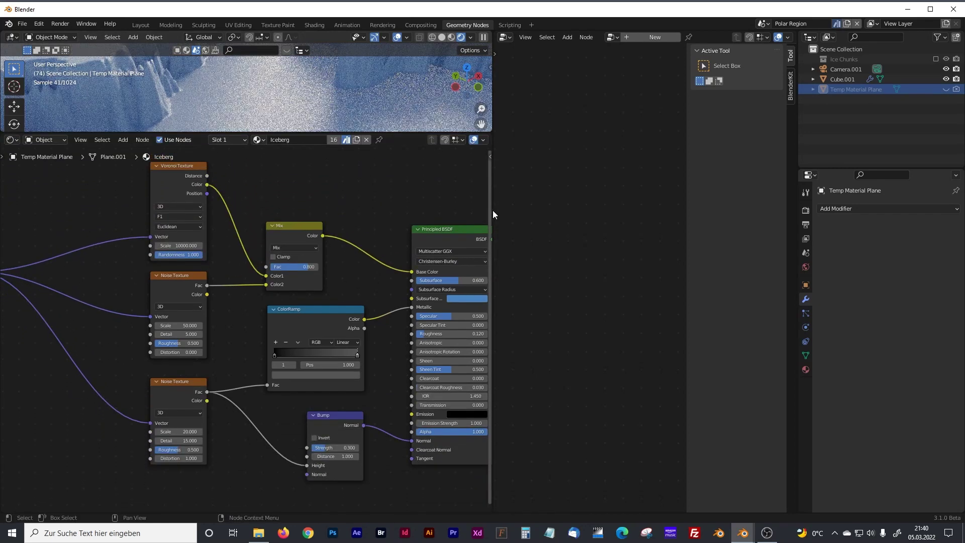
{"action": "left_click_drag", "start_coordinate": [495, 210], "coordinate": [740, 209]}
{"action": "middle_click_drag", "start_coordinate": [239, 281], "coordinate": [350, 277]}
Rearrange the Iceberg material's Texture Coordinate, Mapping and two Noise Texture nodes into a tidier layout
{"action": "left_click_drag", "start_coordinate": [204, 265], "coordinate": [245, 252]}
{"action": "left_click_drag", "start_coordinate": [109, 293], "coordinate": [191, 255]}
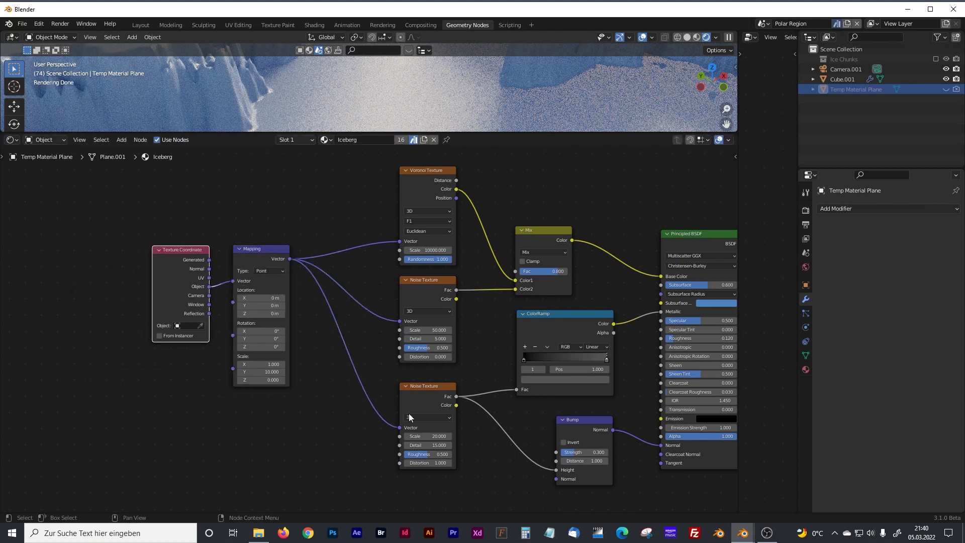
{"action": "left_click_drag", "start_coordinate": [441, 388], "coordinate": [442, 379]}
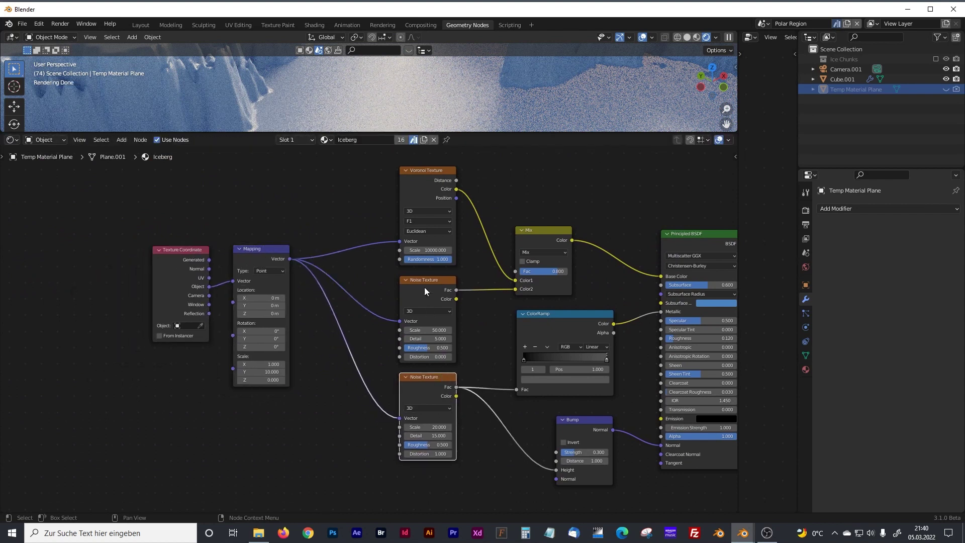
{"action": "left_click_drag", "start_coordinate": [424, 284], "coordinate": [421, 282]}
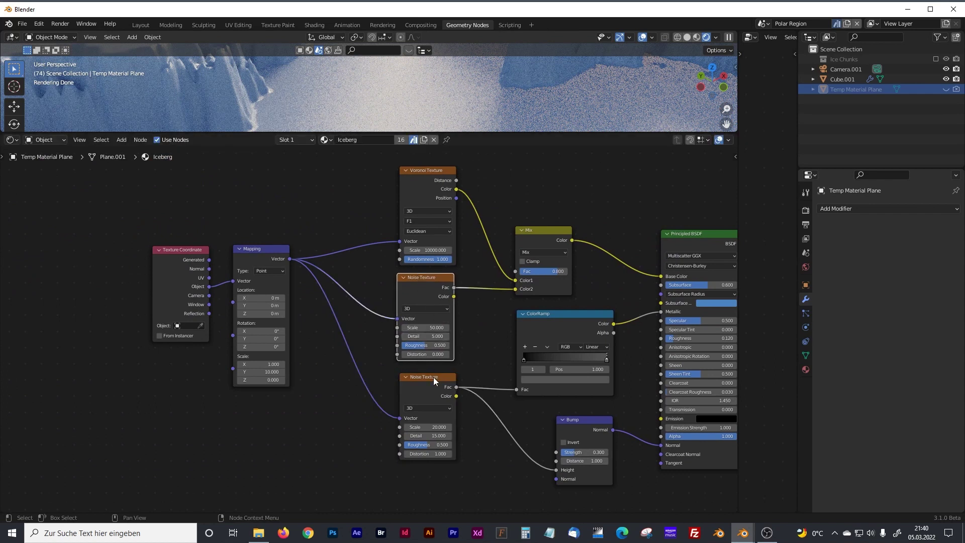
{"action": "left_click_drag", "start_coordinate": [429, 381], "coordinate": [425, 377]}
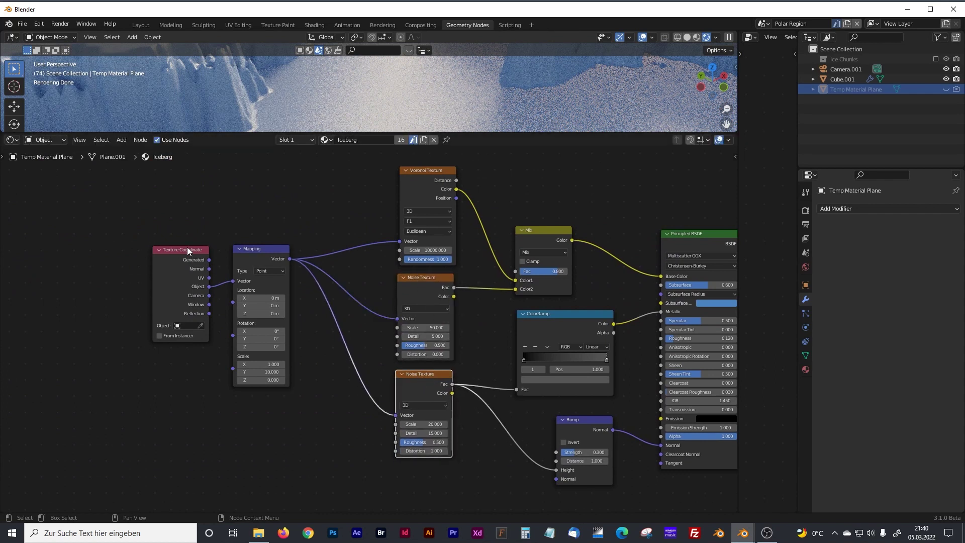
{"action": "scroll", "coordinate": [186, 246], "scroll_direction": "up", "scroll_amount": 1}
{"action": "left_click", "coordinate": [128, 230]}
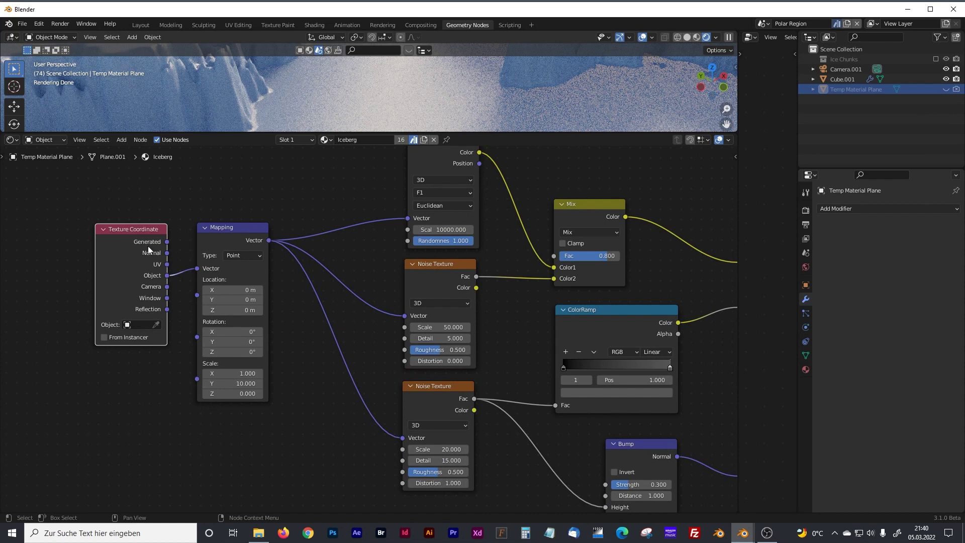
{"action": "left_click_drag", "start_coordinate": [151, 229], "coordinate": [144, 230]}
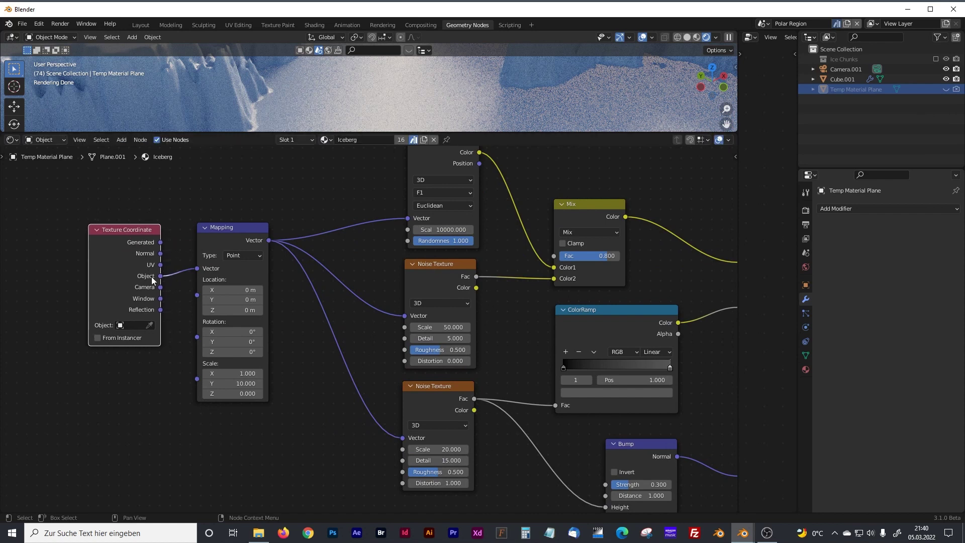
{"action": "left_click_drag", "start_coordinate": [219, 234], "coordinate": [215, 230]}
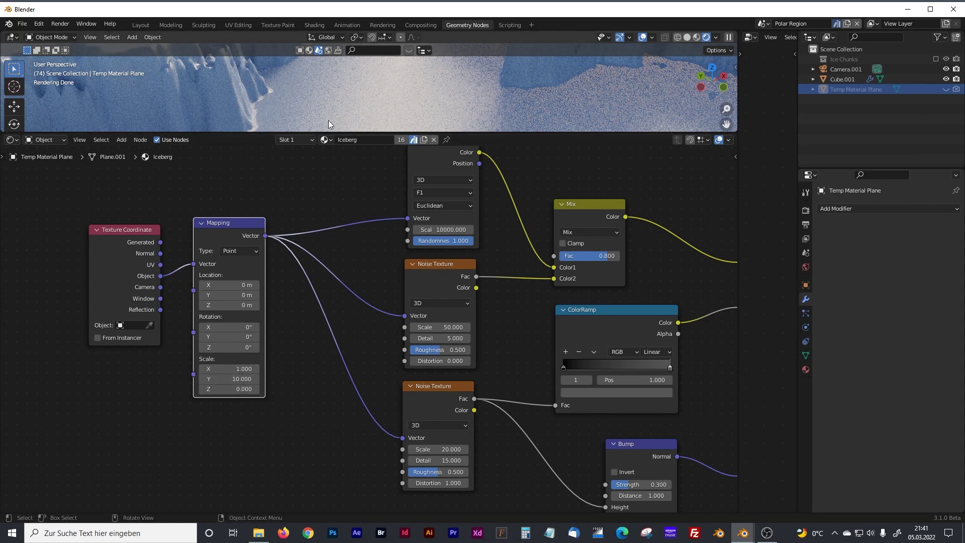
Enlarge the rendered viewport and examine the Iceberg material on the cliff walls from close up and from above
{"action": "left_click_drag", "start_coordinate": [455, 131], "coordinate": [442, 335]}
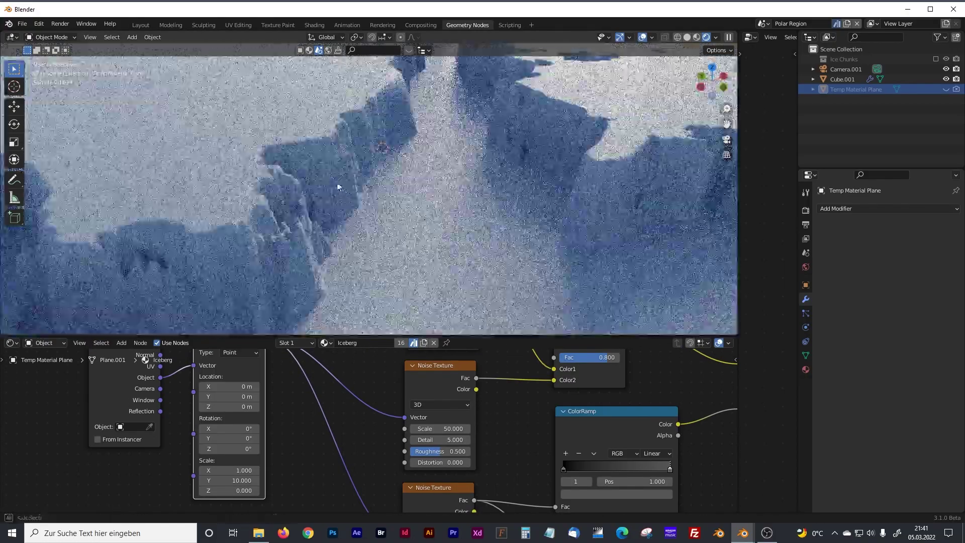
{"action": "middle_click_drag", "start_coordinate": [338, 187], "coordinate": [432, 253]}
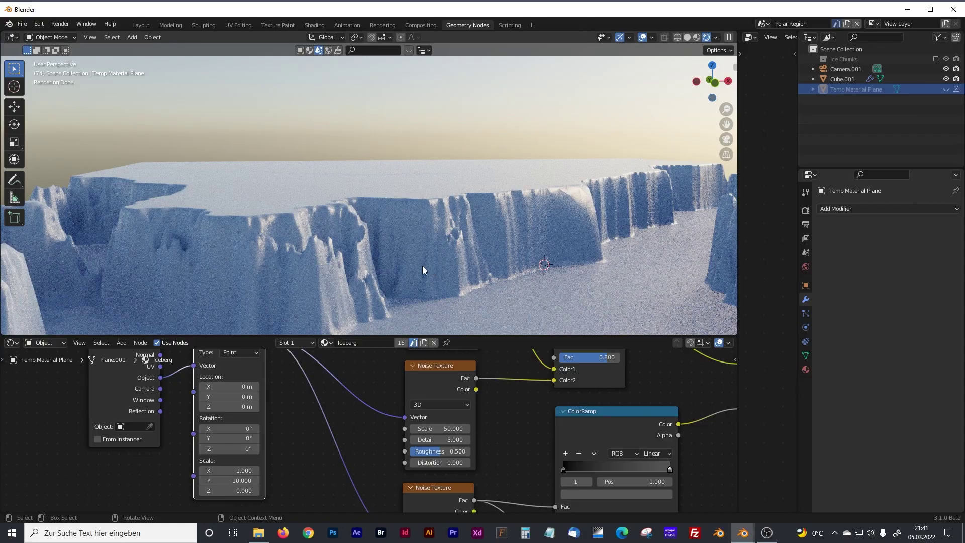
{"action": "scroll", "coordinate": [445, 246], "scroll_direction": "up", "scroll_amount": 5}
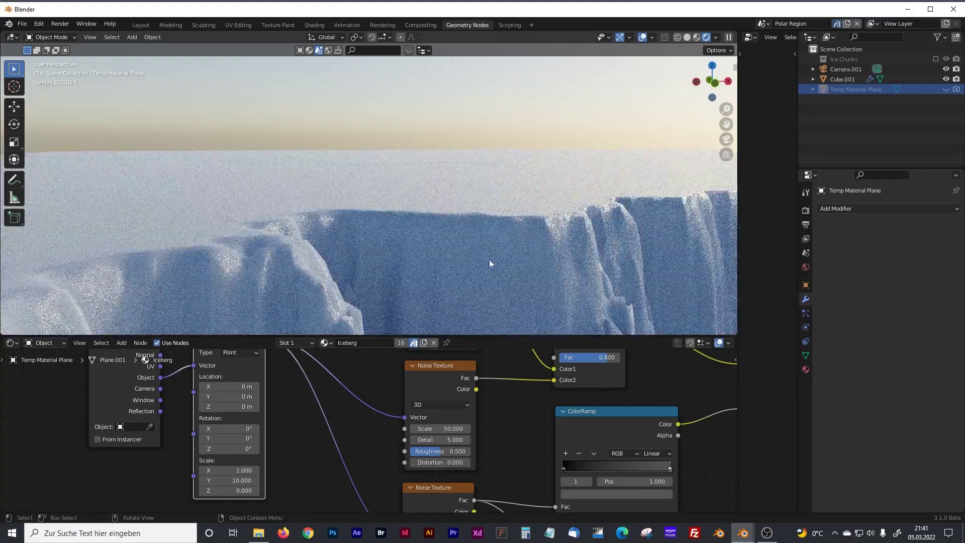
{"action": "middle_click_drag", "start_coordinate": [217, 269], "coordinate": [323, 250]}
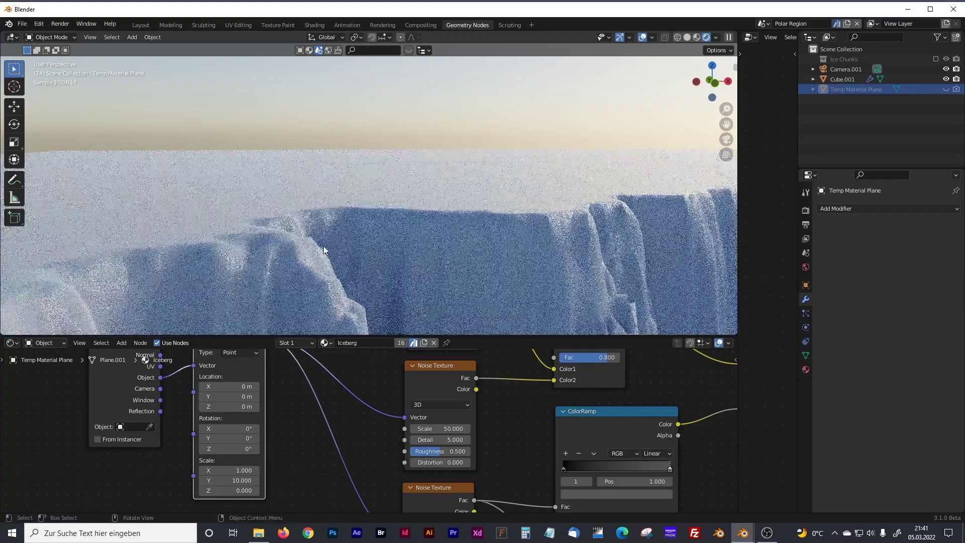
{"action": "scroll", "coordinate": [324, 249], "scroll_direction": "down", "scroll_amount": 2}
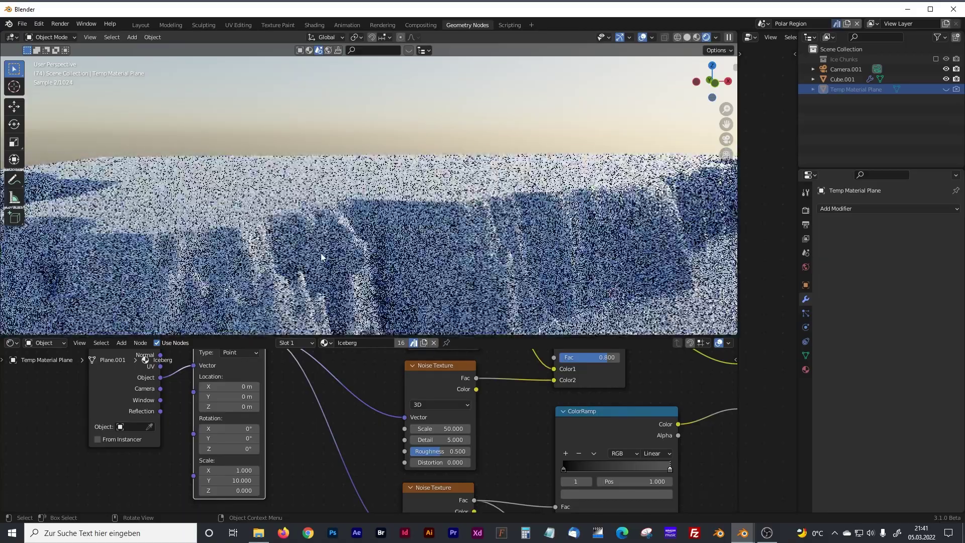
{"action": "middle_click_drag", "start_coordinate": [322, 257], "coordinate": [350, 250]}
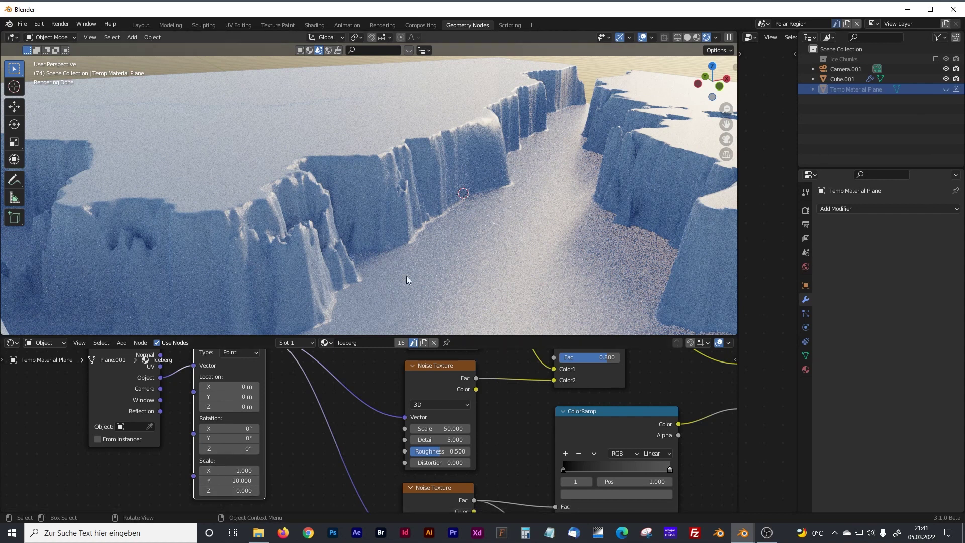
Enlarge the shader editor to show the Iceberg node tree through to Material Output, and nudge the Voronoi Texture node
{"action": "key", "text": "Home"}
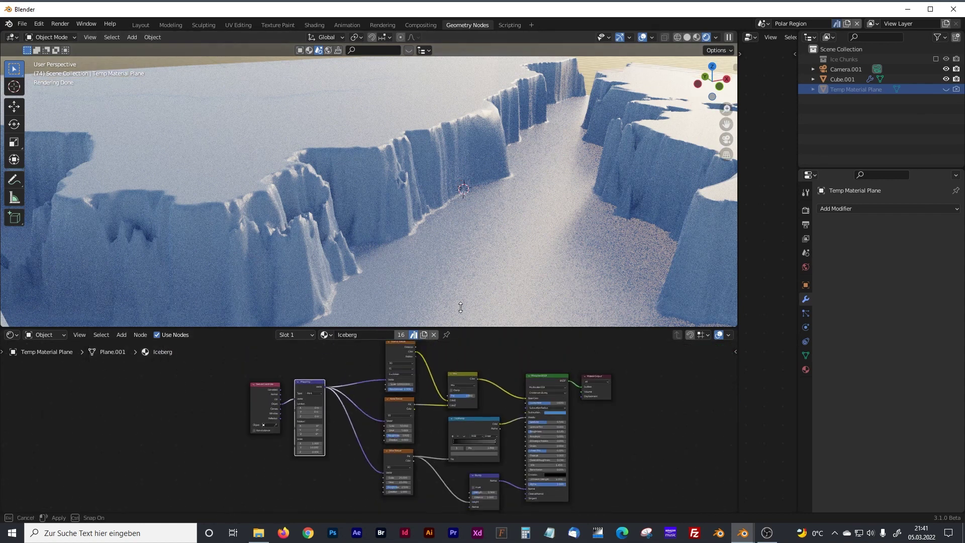
{"action": "left_click_drag", "start_coordinate": [456, 337], "coordinate": [453, 172]}
{"action": "scroll", "coordinate": [424, 268], "scroll_direction": "up", "scroll_amount": 5}
{"action": "middle_click_drag", "start_coordinate": [334, 273], "coordinate": [289, 301]}
{"action": "left_click", "coordinate": [392, 193]}
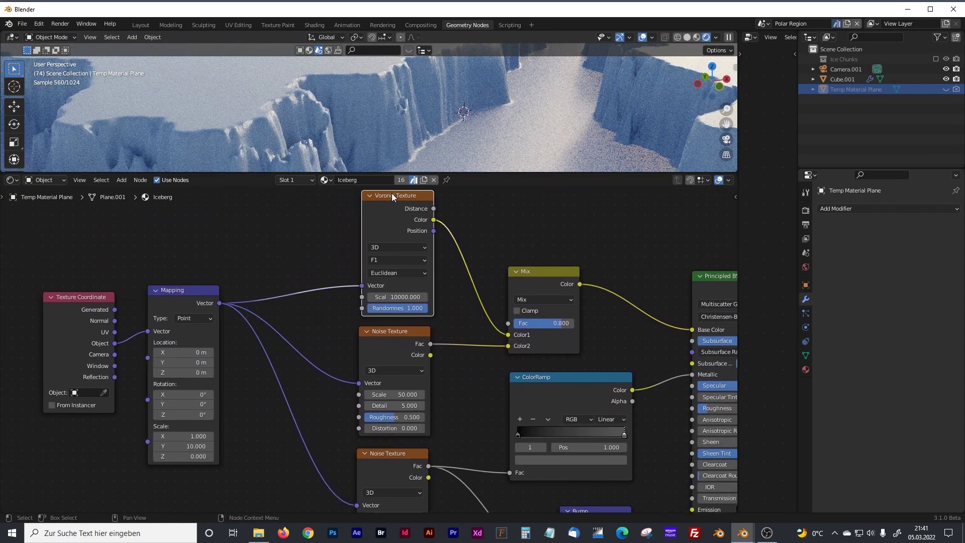
{"action": "left_click_drag", "start_coordinate": [391, 195], "coordinate": [386, 197]}
{"action": "scroll", "coordinate": [448, 304], "scroll_direction": "down", "scroll_amount": 2}
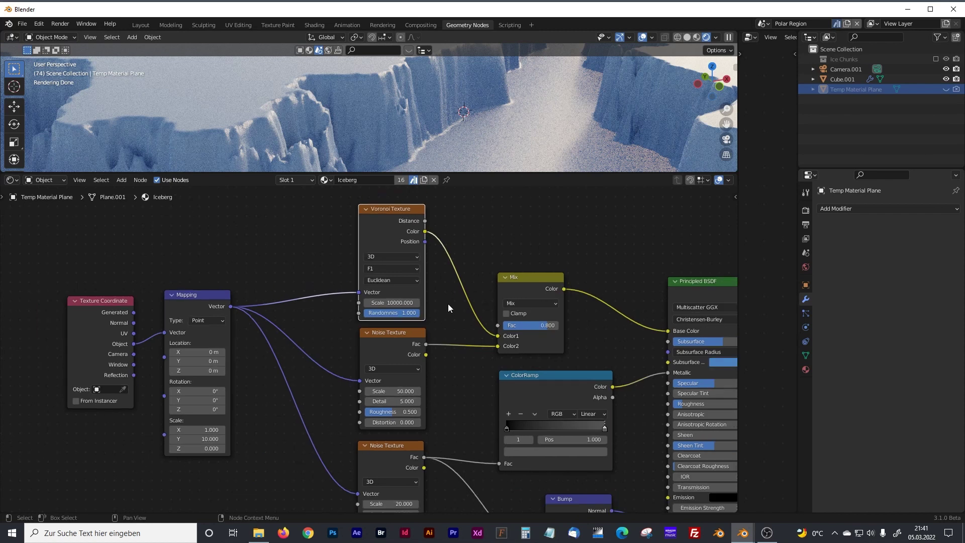
{"action": "left_click_drag", "start_coordinate": [466, 174], "coordinate": [466, 126]}
{"action": "middle_click_drag", "start_coordinate": [478, 194], "coordinate": [407, 177]}
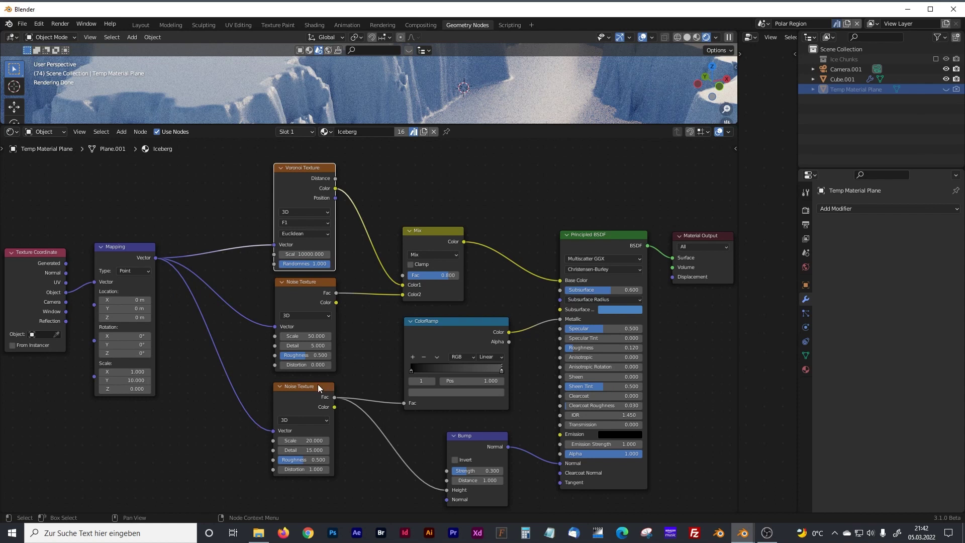
Shift the Mix, ColorRamp, Bump and Voronoi Texture nodes slightly within the Iceberg material's node layout
{"action": "left_click_drag", "start_coordinate": [438, 231], "coordinate": [444, 230]}
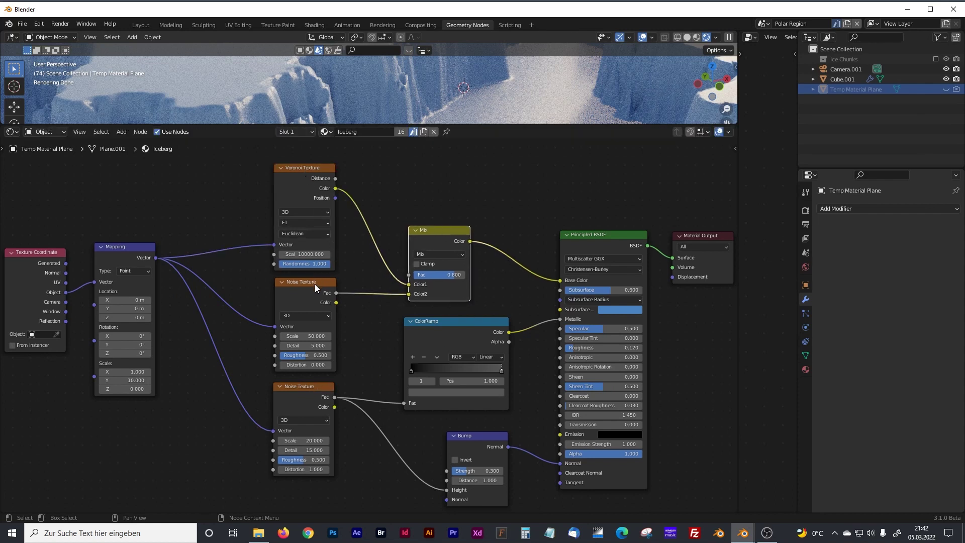
{"action": "left_click_drag", "start_coordinate": [474, 325], "coordinate": [480, 327]}
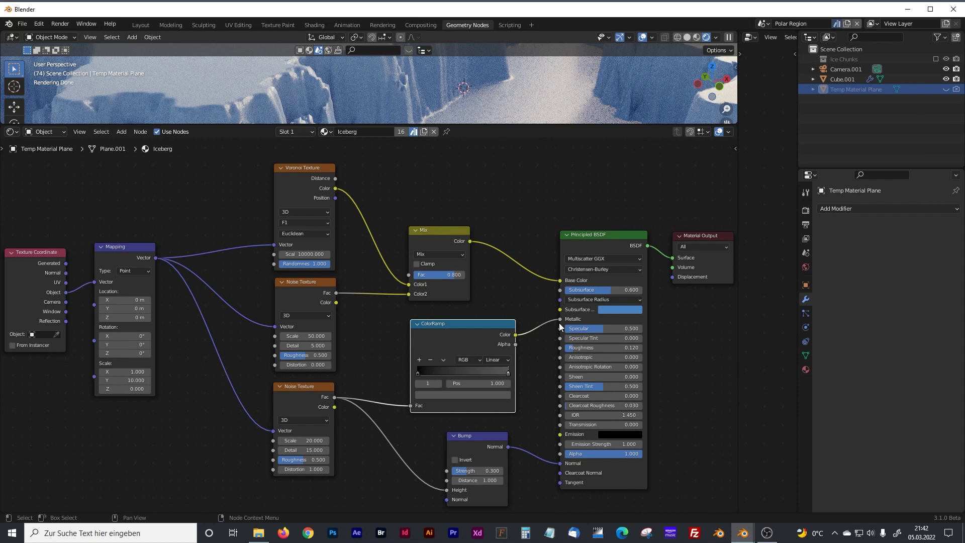
{"action": "left_click_drag", "start_coordinate": [478, 438], "coordinate": [485, 433]}
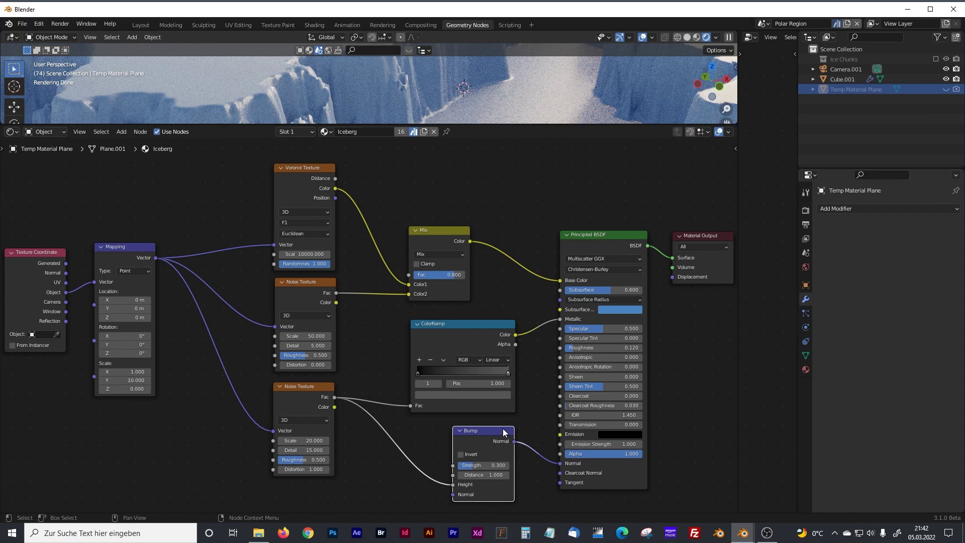
{"action": "left_click_drag", "start_coordinate": [506, 431], "coordinate": [507, 428]}
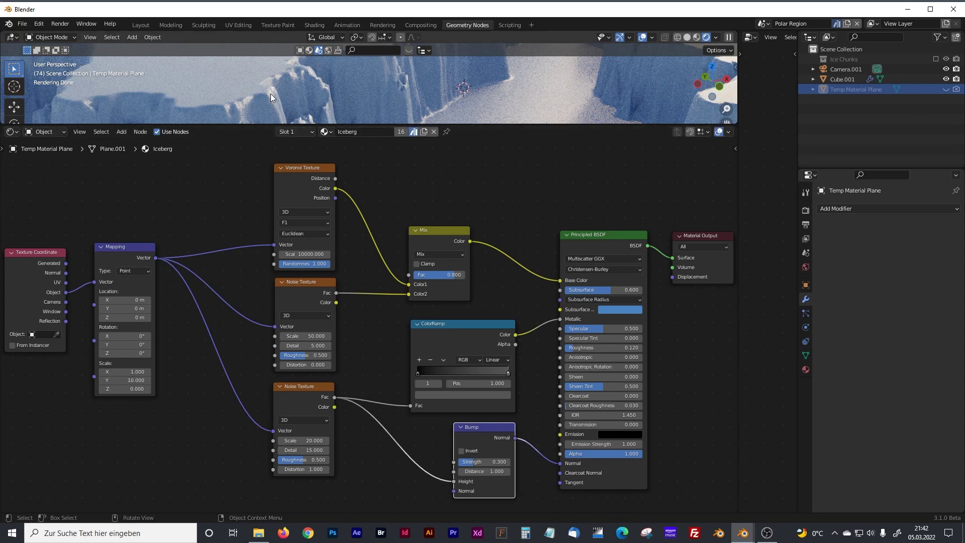
{"action": "left_click_drag", "start_coordinate": [309, 169], "coordinate": [309, 163]}
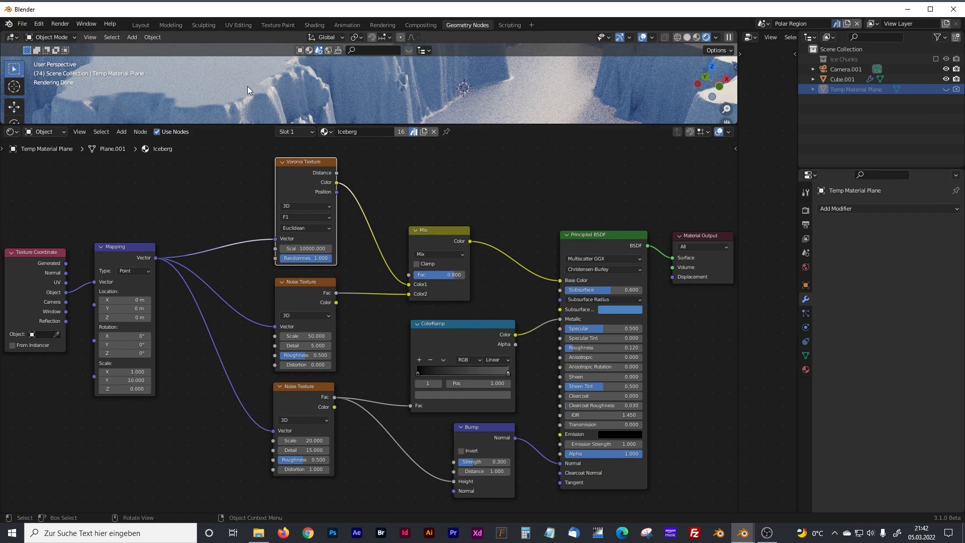
Move the Bump node slightly down and the Mix node slightly to the right in the Iceberg node tree
{"action": "left_click_drag", "start_coordinate": [487, 427], "coordinate": [488, 432]}
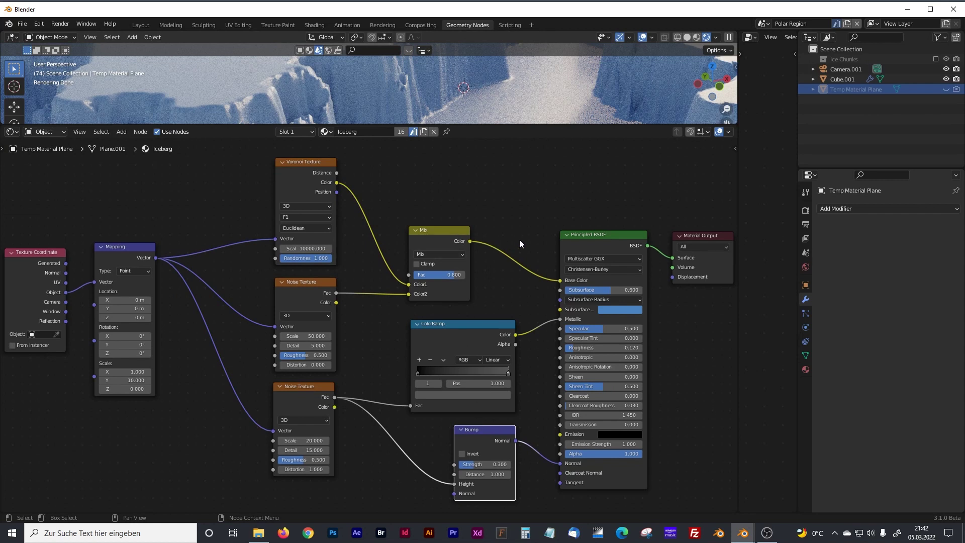
{"action": "left_click_drag", "start_coordinate": [460, 230], "coordinate": [464, 234]}
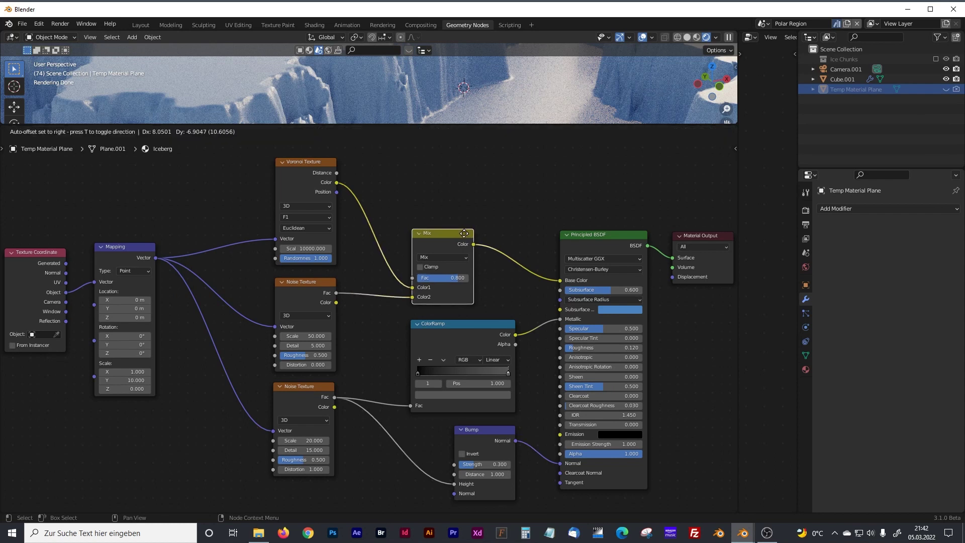
{"action": "right_click", "coordinate": [466, 234]}
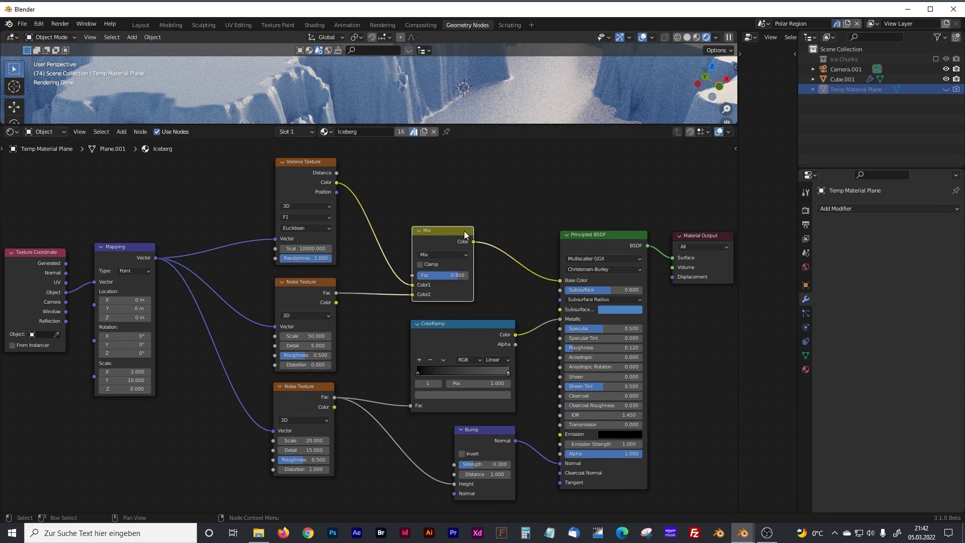
{"action": "scroll", "coordinate": [498, 216], "scroll_direction": "up", "scroll_amount": 2}
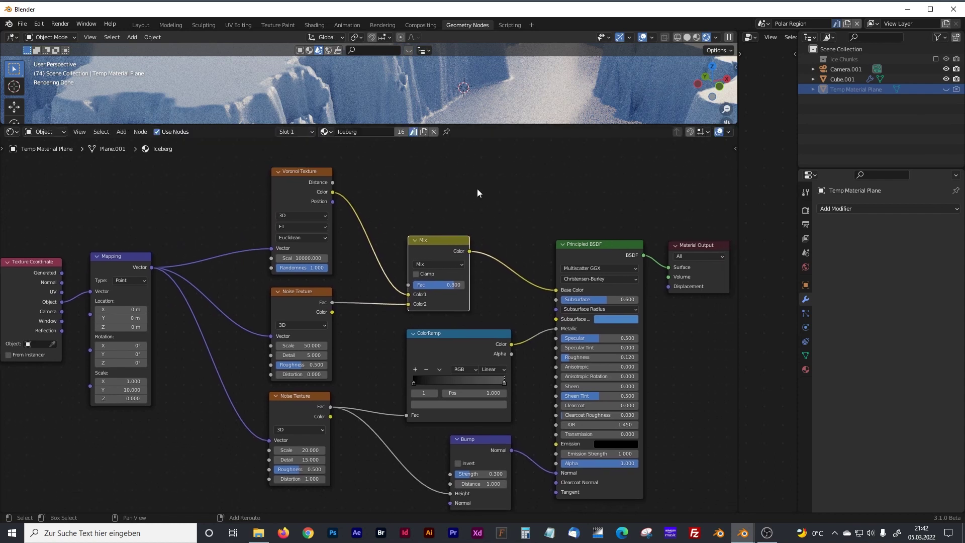
{"action": "scroll", "coordinate": [477, 195], "scroll_direction": "down", "scroll_amount": 1}
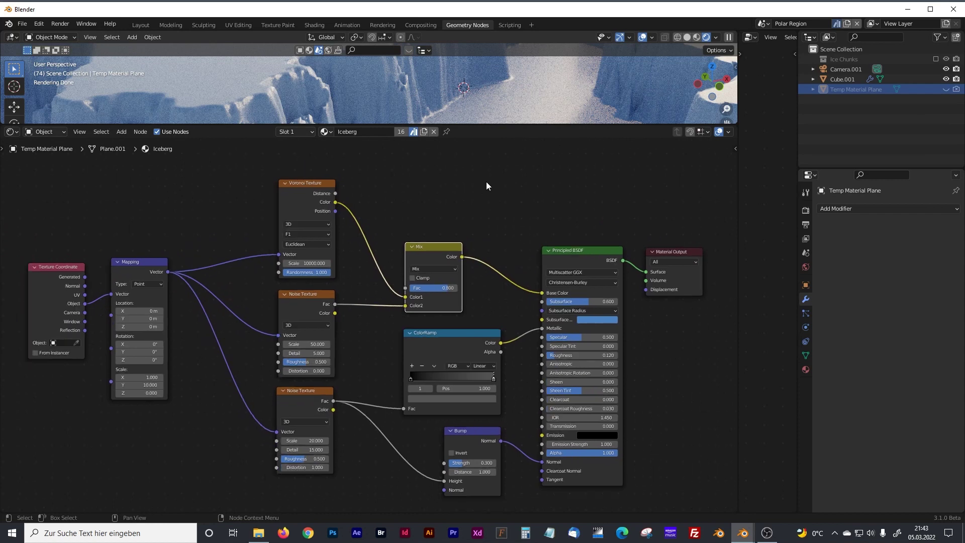
Enlarge the geometry node editor and enclose the node chain from Noise Texture through Map Range in a new frame
{"action": "left_click_drag", "start_coordinate": [489, 125], "coordinate": [494, 247]}
{"action": "left_click", "coordinate": [495, 195]}
{"action": "left_click_drag", "start_coordinate": [739, 213], "coordinate": [48, 216]}
{"action": "scroll", "coordinate": [357, 250], "scroll_direction": "down", "scroll_amount": 5}
{"action": "middle_click_drag", "start_coordinate": [305, 306], "coordinate": [444, 267]}
{"action": "scroll", "coordinate": [402, 236], "scroll_direction": "left", "scroll_amount": 4, "text": "ctrl"}
{"action": "scroll", "coordinate": [326, 206], "scroll_direction": "down", "scroll_amount": 1}
{"action": "scroll", "coordinate": [261, 214], "scroll_direction": "left", "scroll_amount": 1, "text": "ctrl"}
{"action": "left_click_drag", "start_coordinate": [87, 209], "coordinate": [578, 361]}
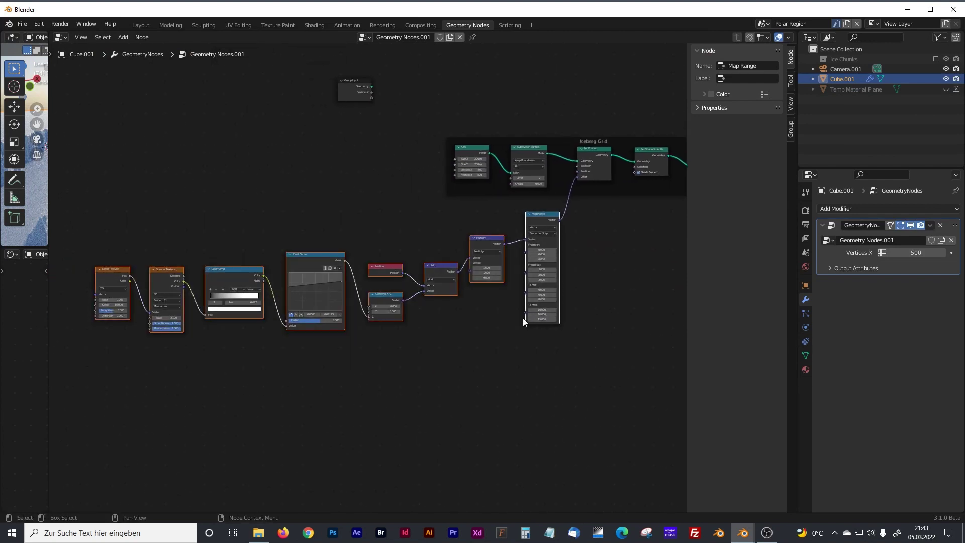
{"action": "key", "text": "ctrl+j"}
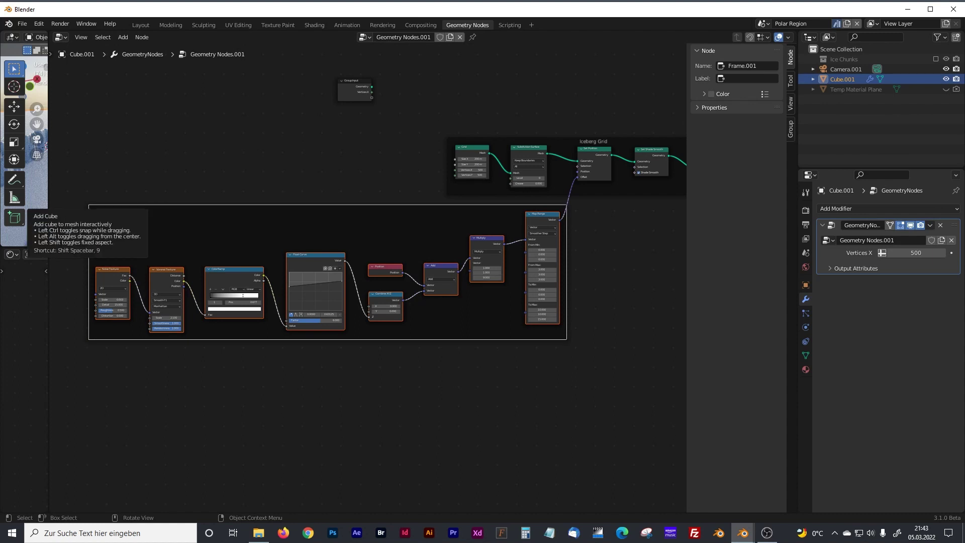
Label the new frame "Iceberg Base Shape"
{"action": "left_click", "coordinate": [736, 79]}
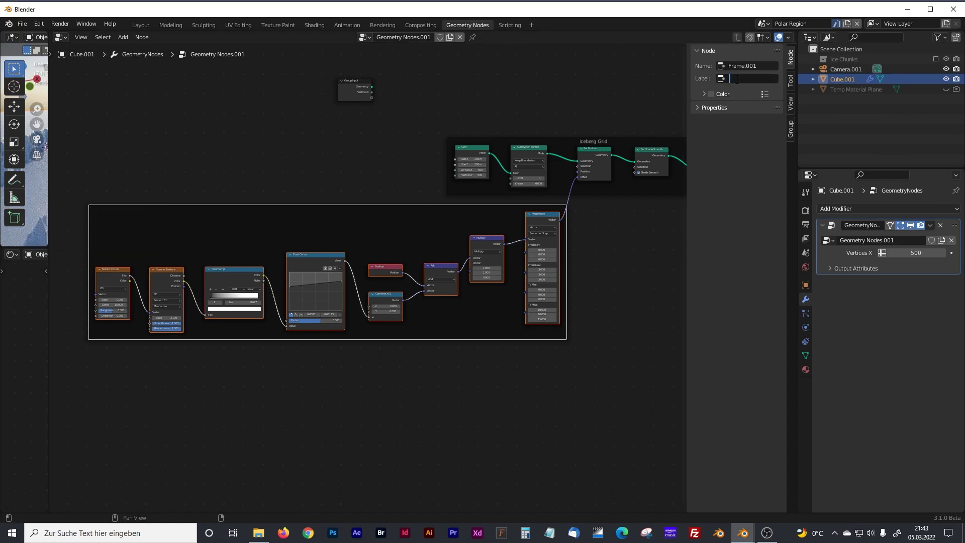
{"action": "type", "text": "Iceberg Base Shape"}
{"action": "key", "text": "BackSpace"}
{"action": "type", "text": "pe"}
{"action": "key", "text": "Return"}
Enlarge the rendered 3D viewport beside the geometry node editor and view the ice terrain from above
{"action": "left_click_drag", "start_coordinate": [49, 124], "coordinate": [397, 124]}
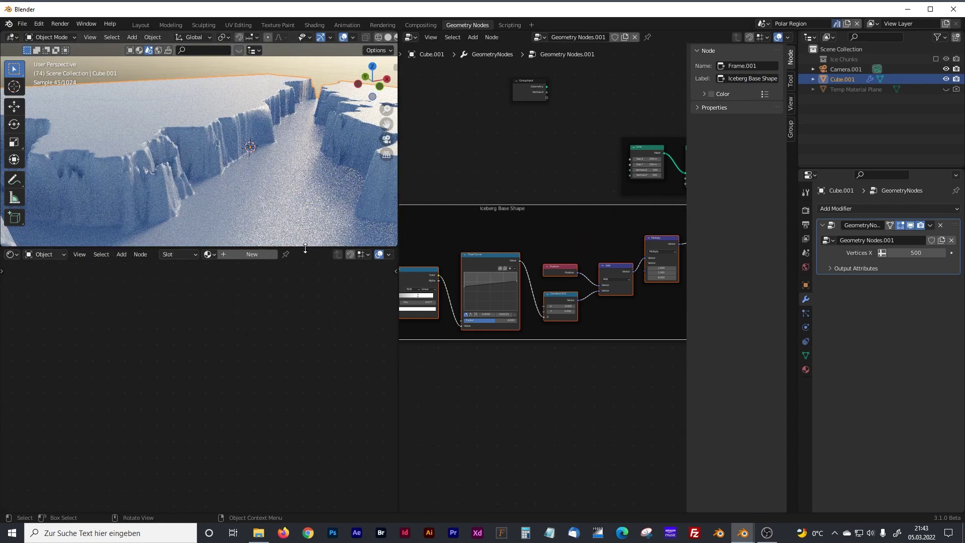
{"action": "left_click_drag", "start_coordinate": [306, 249], "coordinate": [306, 438]}
{"action": "left_click_drag", "start_coordinate": [399, 160], "coordinate": [327, 163]}
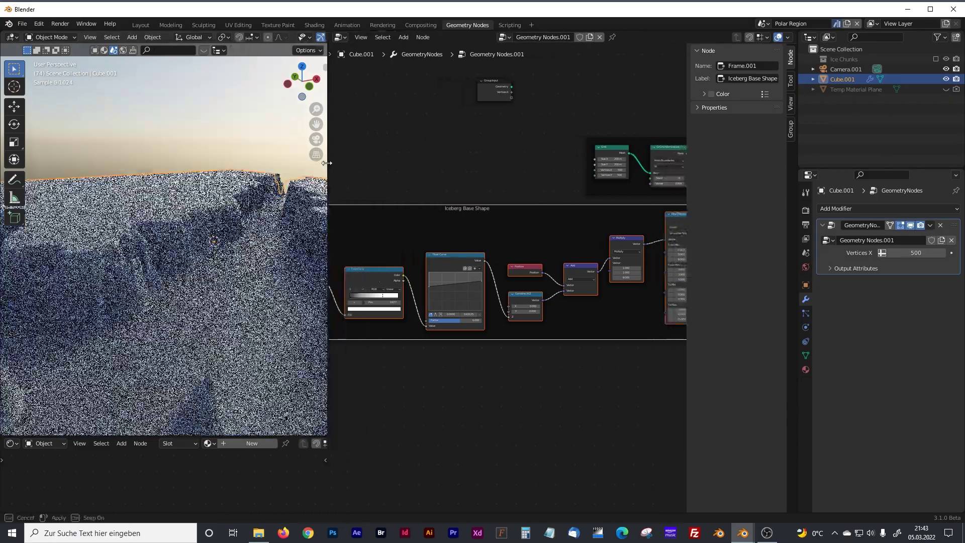
{"action": "scroll", "coordinate": [218, 242], "scroll_direction": "up", "scroll_amount": 5}
{"action": "middle_click_drag", "start_coordinate": [217, 239], "coordinate": [292, 173]}
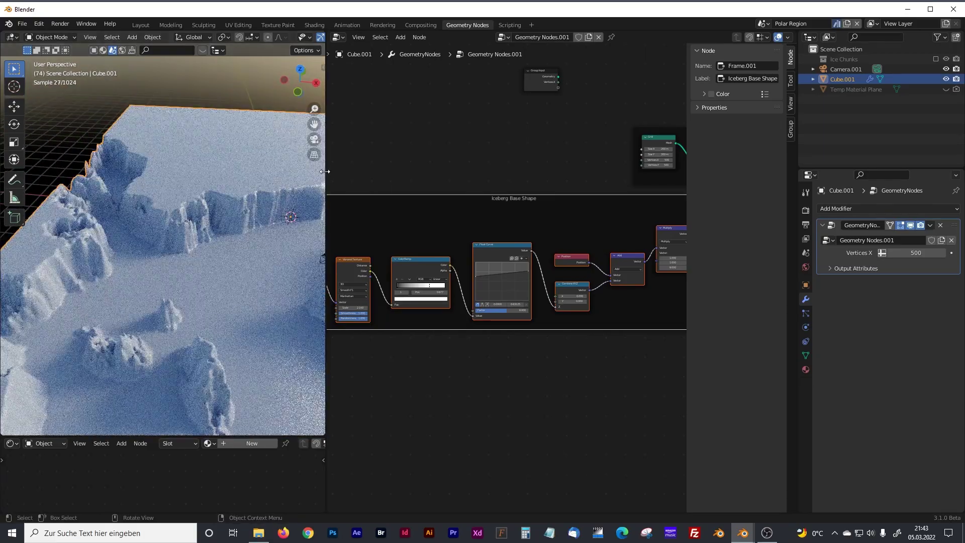
{"action": "left_click_drag", "start_coordinate": [325, 172], "coordinate": [365, 171]}
Try a Scale of 0.004 on the Noise Texture in the Iceberg Base Shape frame and return it to 0.003
{"action": "scroll", "coordinate": [201, 226], "scroll_direction": "up", "scroll_amount": 3}
{"action": "middle_click_drag", "start_coordinate": [471, 139], "coordinate": [470, 188]}
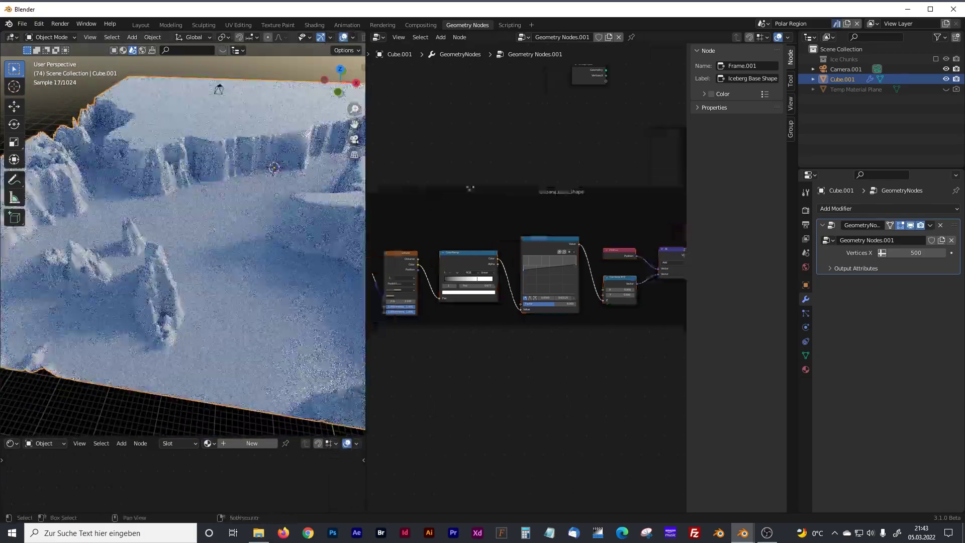
{"action": "scroll", "coordinate": [489, 209], "scroll_direction": "up", "scroll_amount": 4}
{"action": "middle_click_drag", "start_coordinate": [482, 147], "coordinate": [531, 152]}
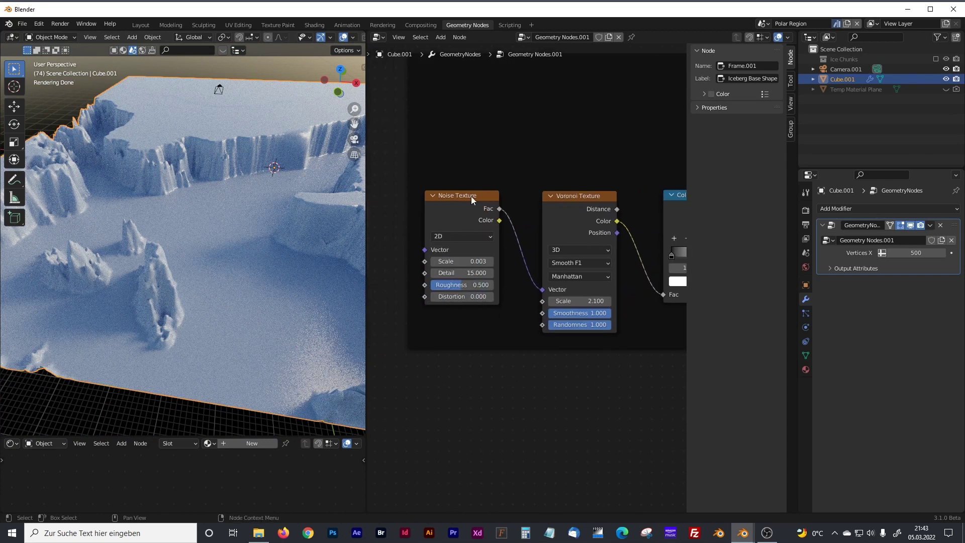
{"action": "left_click", "coordinate": [471, 261]}
{"action": "left_click", "coordinate": [470, 262]}
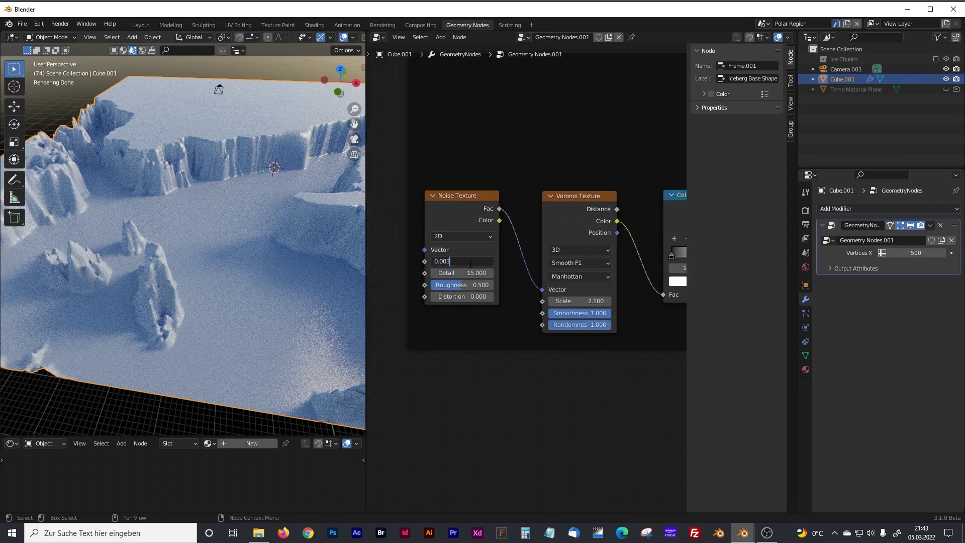
{"action": "type", "text": "4"}
{"action": "key", "text": "Return"}
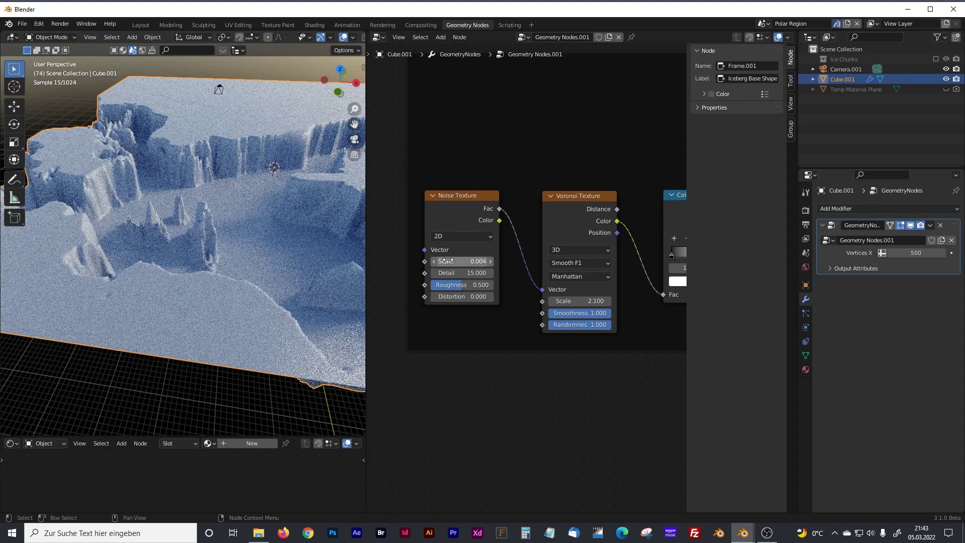
{"action": "double_click", "coordinate": [476, 261]}
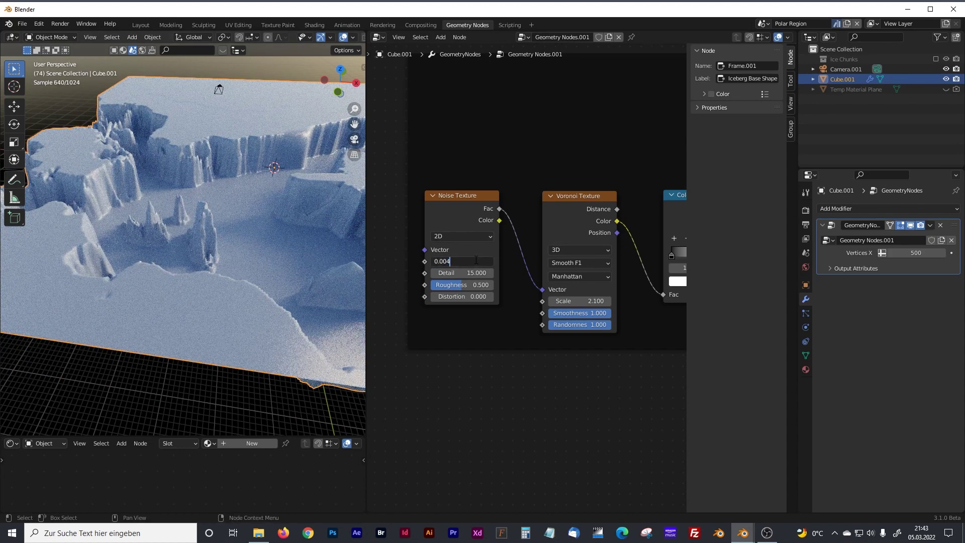
{"action": "key", "text": "Return"}
Try a Distortion of 0.01 on the base shape's Noise Texture
{"action": "double_click", "coordinate": [477, 297]}
{"action": "type", "text": "0.0"}
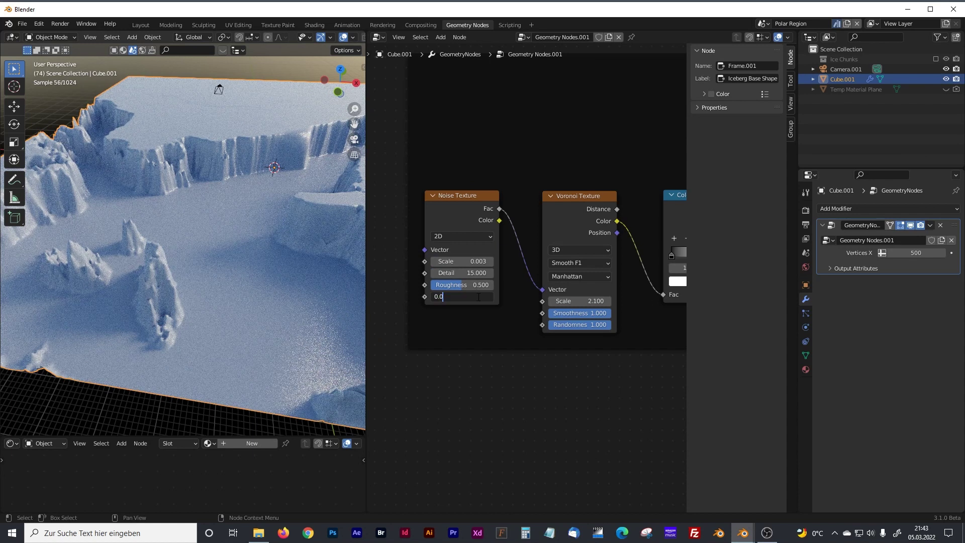
{"action": "type", "text": "1"}
{"action": "key", "text": "Return"}
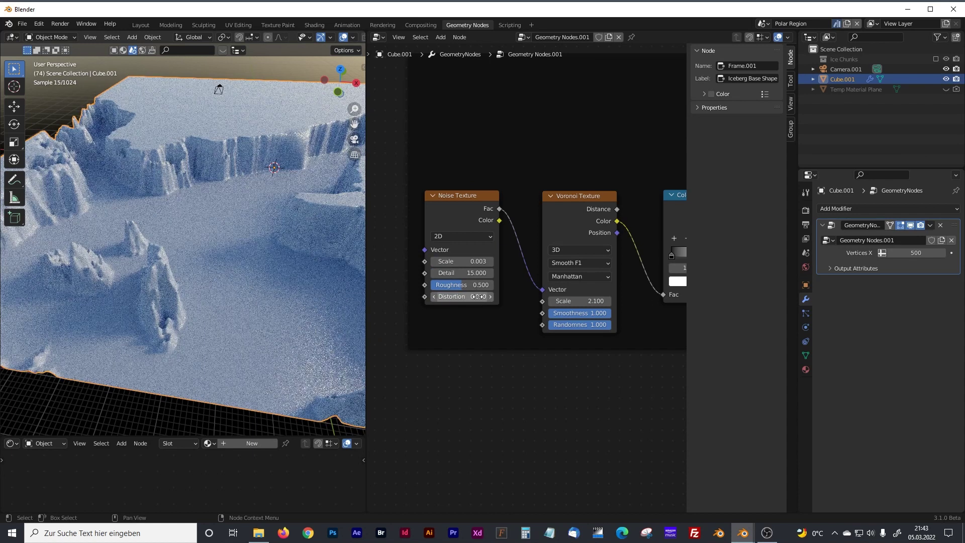
Try a Distortion of 0.1 on the Noise Texture, inspect the cliffs, and reset the Distortion to 0
{"action": "left_click", "coordinate": [474, 297]}
{"action": "left_click", "coordinate": [474, 297]}
{"action": "key", "text": "BackSpace"}
{"action": "type", "text": "1"}
{"action": "key", "text": "Return"}
{"action": "middle_click_drag", "start_coordinate": [176, 241], "coordinate": [241, 259]}
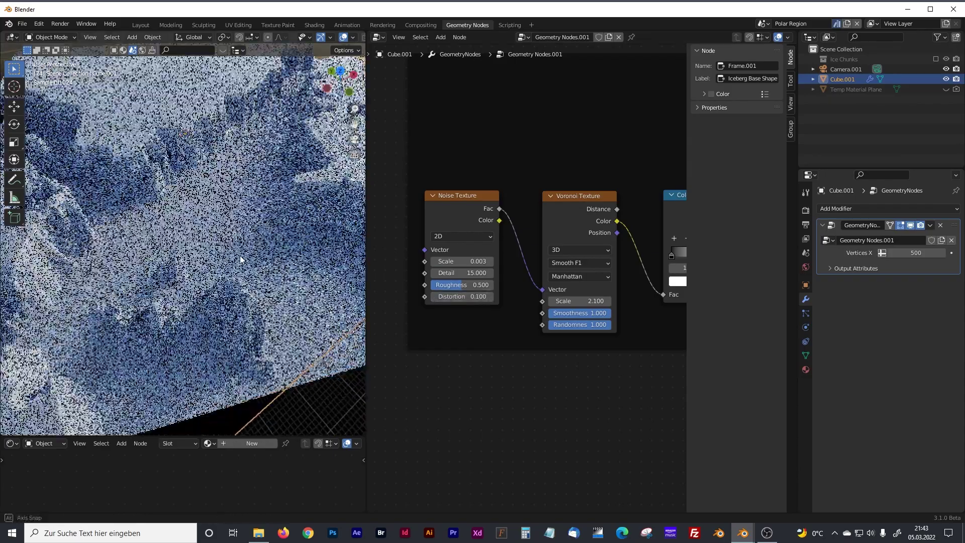
{"action": "left_click", "coordinate": [467, 297]}
{"action": "type", "text": "0"}
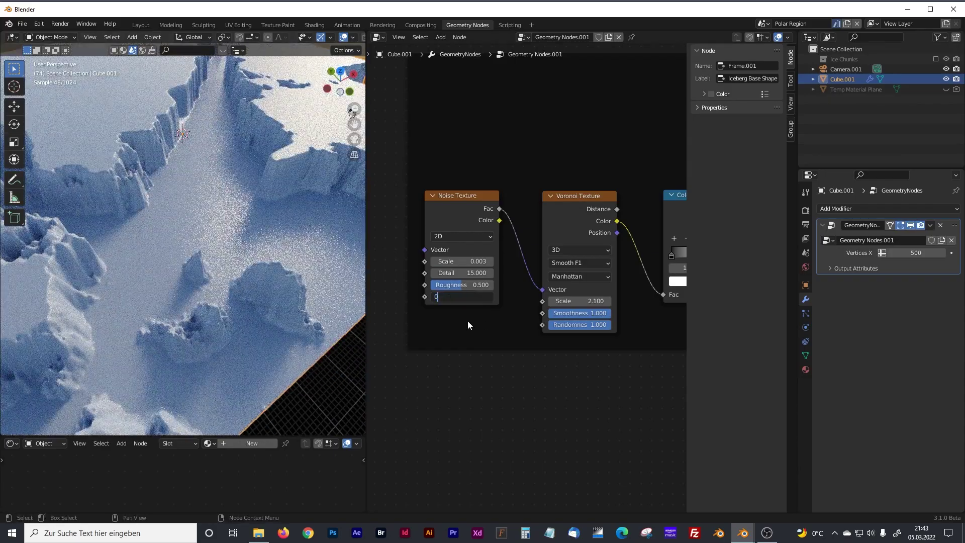
{"action": "key", "text": "Return"}
Try Scale values such as 2.4 and 2.0 on the Voronoi Texture, inspect the terrain, and return the Scale to 2.1
{"action": "left_click_drag", "start_coordinate": [584, 197], "coordinate": [580, 194]}
{"action": "middle_click_drag", "start_coordinate": [296, 251], "coordinate": [322, 246]}
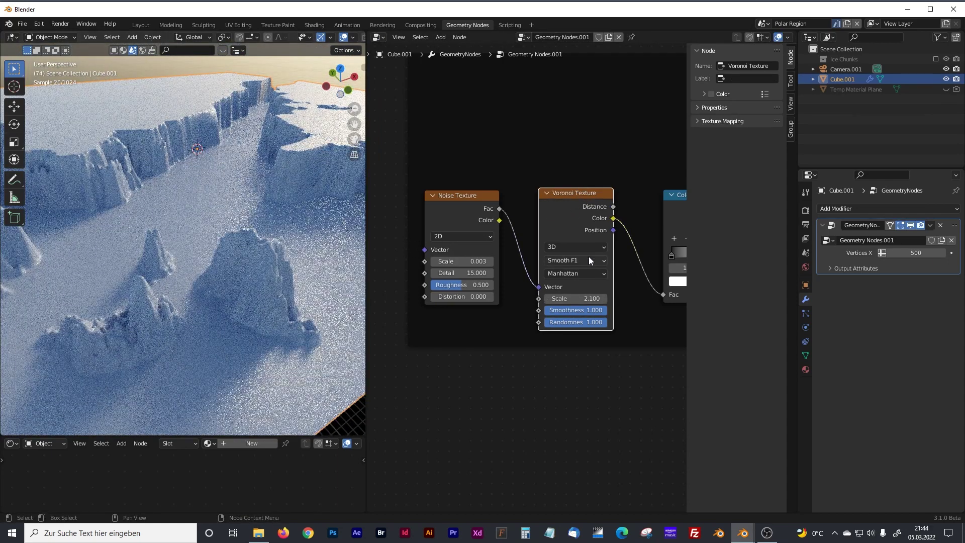
{"action": "left_click", "coordinate": [584, 298]}
{"action": "type", "text": "2.1"}
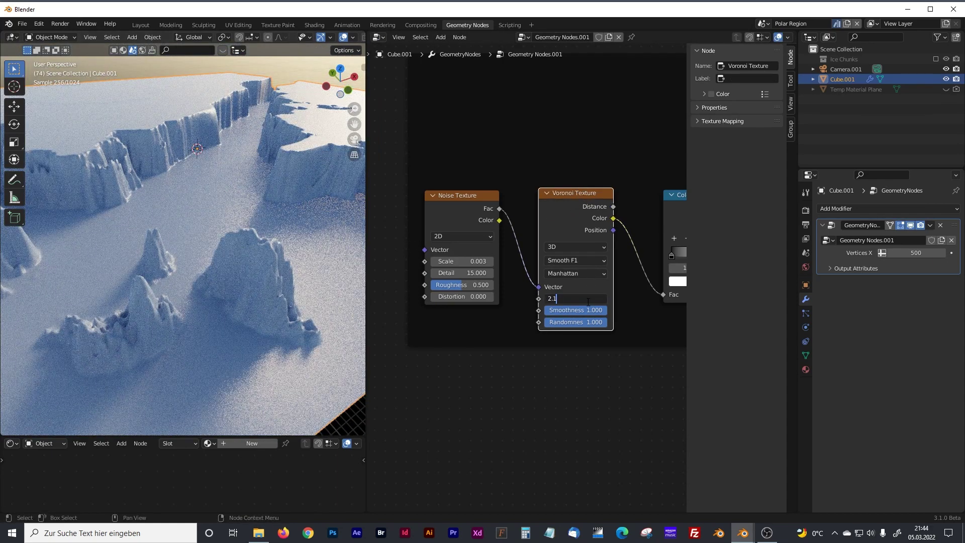
{"action": "key", "text": "Return"}
{"action": "middle_click_drag", "start_coordinate": [221, 216], "coordinate": [244, 274]}
{"action": "left_click", "coordinate": [590, 299]}
{"action": "type", "text": "2.4"}
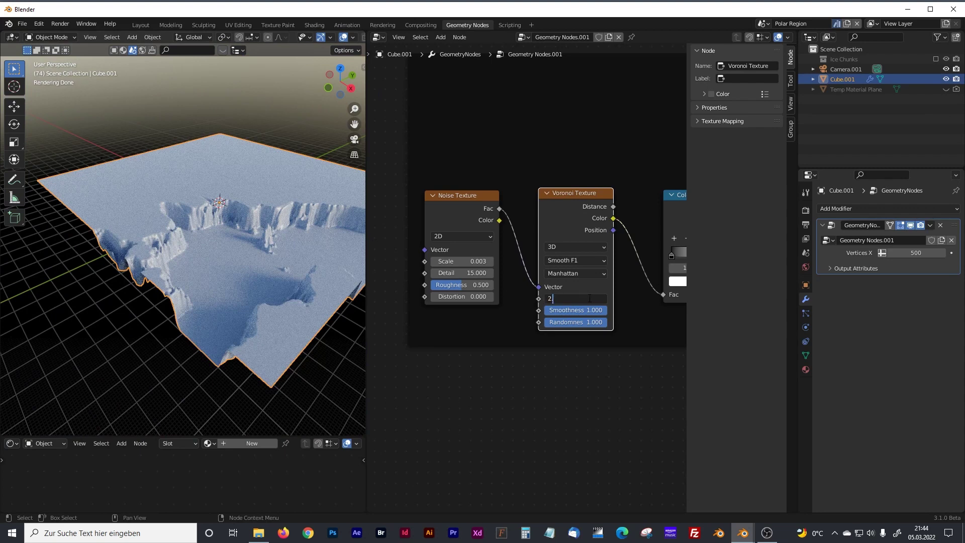
{"action": "key", "text": "Return"}
{"action": "middle_click_drag", "start_coordinate": [186, 253], "coordinate": [303, 253]}
{"action": "left_click", "coordinate": [584, 299]}
{"action": "type", "text": "2.0"}
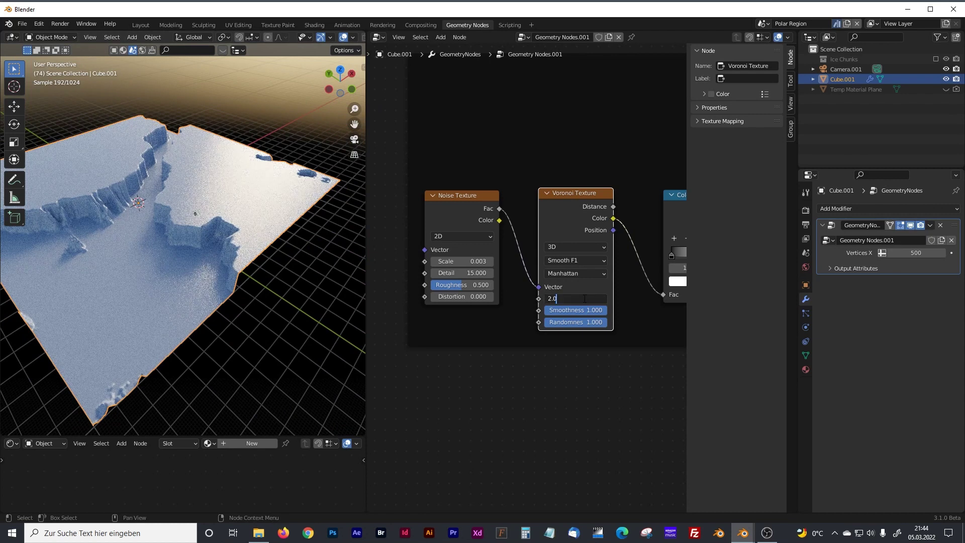
{"action": "key", "text": "Return"}
Try a Randomness of 0.5 on the Voronoi Texture, inspect the terrain, and undo the change
{"action": "middle_click_drag", "start_coordinate": [587, 310], "coordinate": [503, 327]}
{"action": "left_click", "coordinate": [478, 322]}
{"action": "type", "text": "0.5"}
{"action": "key", "text": "Return"}
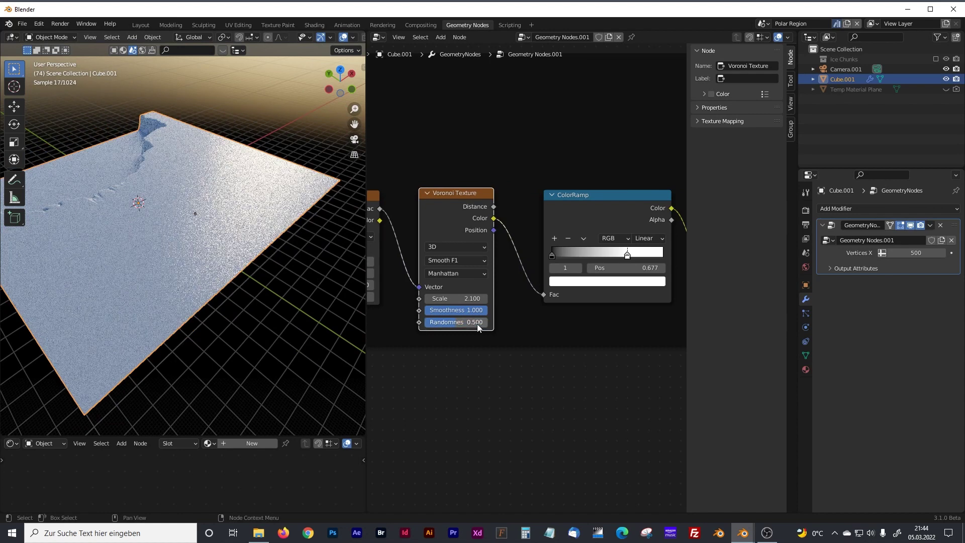
{"action": "middle_click_drag", "start_coordinate": [51, 230], "coordinate": [272, 259]}
{"action": "key", "text": "ctrl+z"}
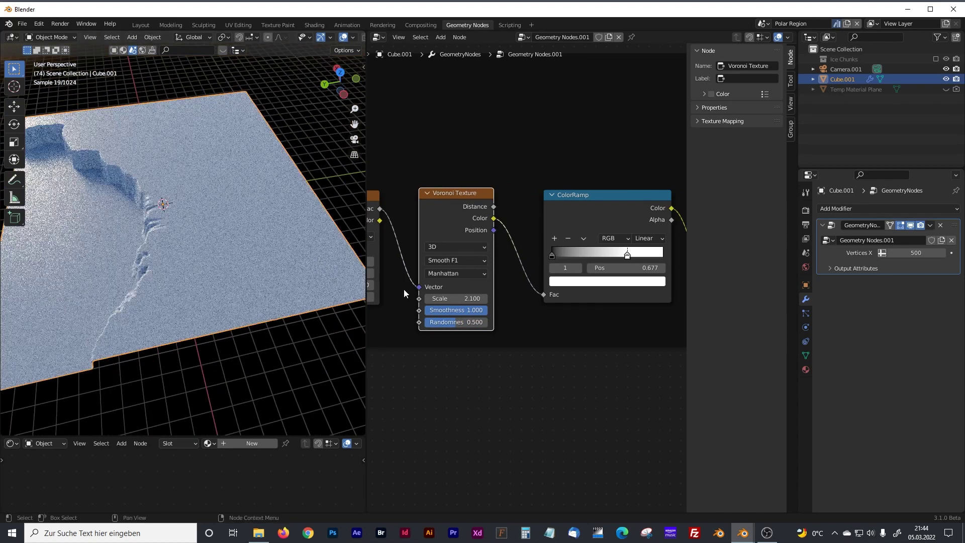
{"action": "middle_click_drag", "start_coordinate": [271, 251], "coordinate": [464, 206]}
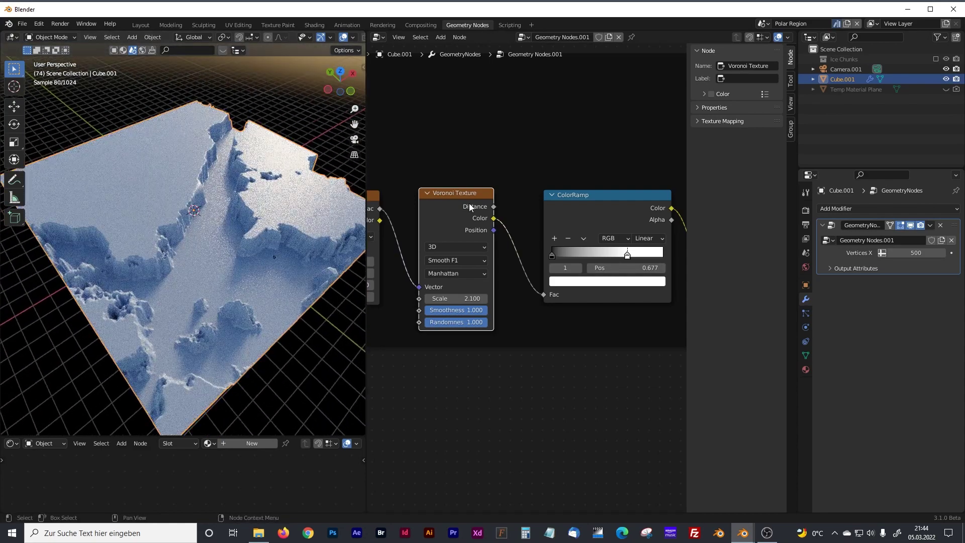
Shift the base shape's ColorRamp node slightly and set its white stop to position 0.645 after trying a higher position
{"action": "left_click_drag", "start_coordinate": [597, 210], "coordinate": [583, 207]}
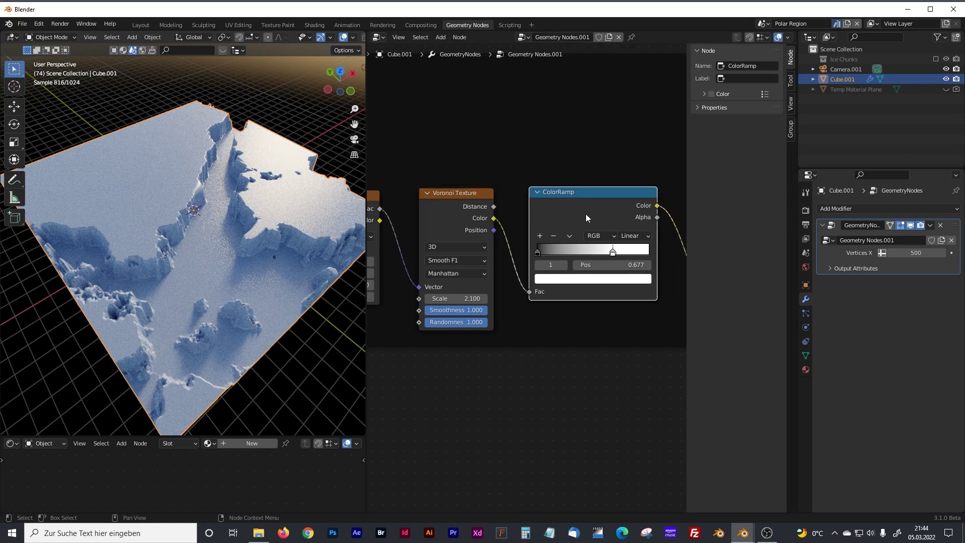
{"action": "left_click_drag", "start_coordinate": [612, 255], "coordinate": [623, 253]}
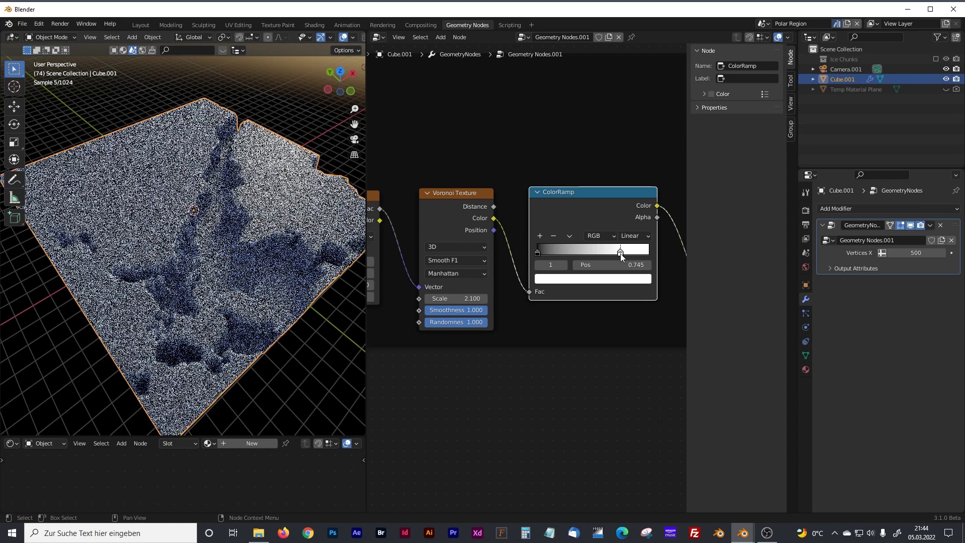
{"action": "left_click_drag", "start_coordinate": [622, 254], "coordinate": [609, 251]}
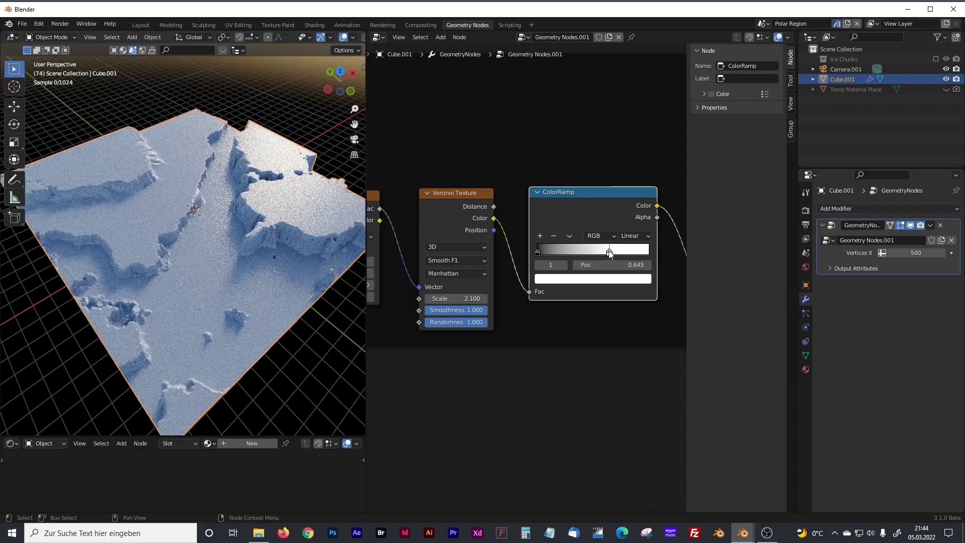
{"action": "middle_click_drag", "start_coordinate": [211, 241], "coordinate": [272, 233]}
Examine the Multiply and Map Range values at the end of the base shape chain and the terrain from a closer, lower angle
{"action": "scroll", "coordinate": [490, 216], "scroll_direction": "down", "scroll_amount": 5}
{"action": "scroll", "coordinate": [448, 232], "scroll_direction": "up", "scroll_amount": 2}
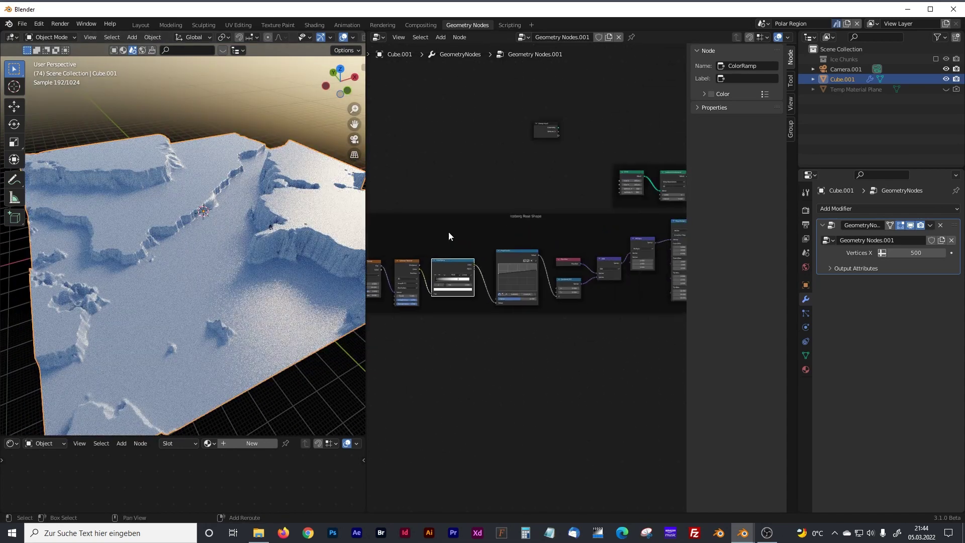
{"action": "scroll", "coordinate": [545, 279], "scroll_direction": "up", "scroll_amount": 4}
{"action": "scroll", "coordinate": [538, 300], "scroll_direction": "up", "scroll_amount": 2}
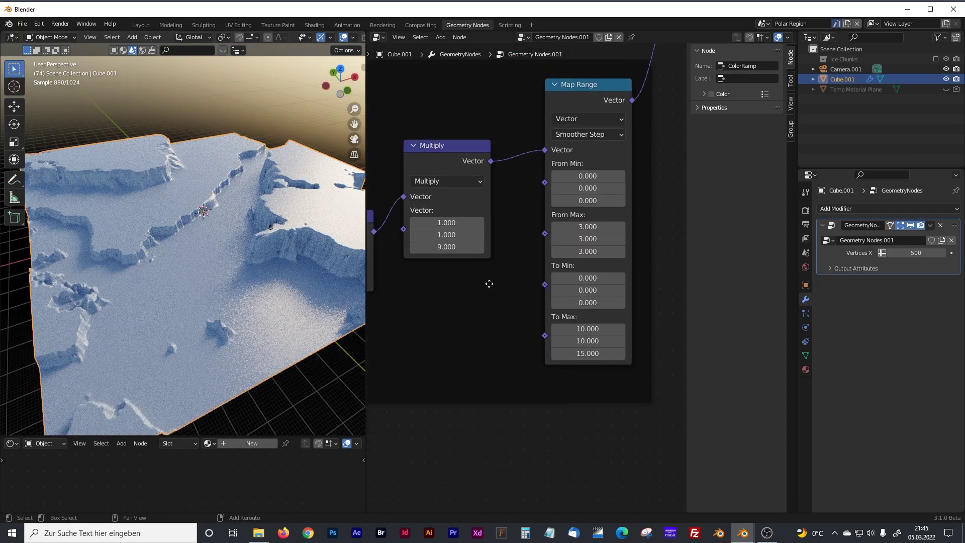
{"action": "middle_click_drag", "start_coordinate": [453, 247], "coordinate": [420, 218]}
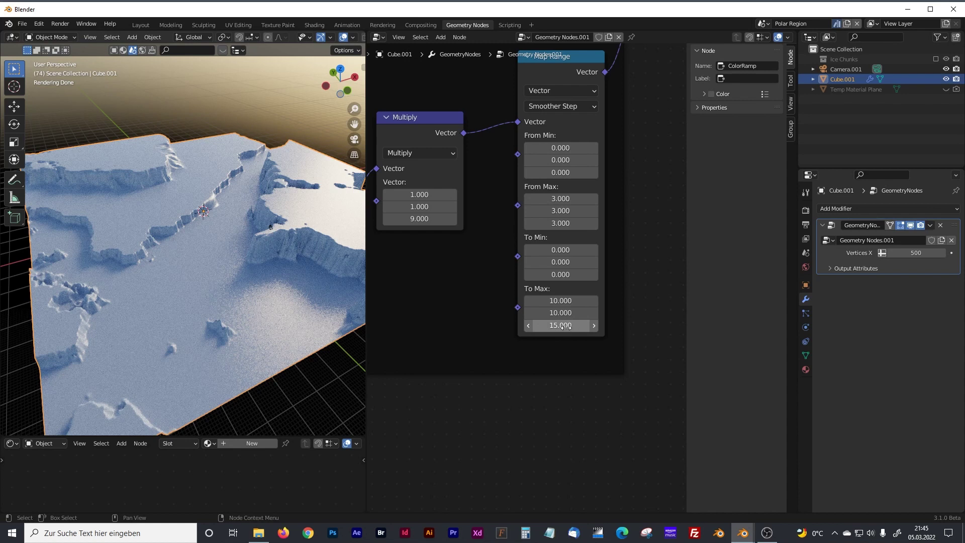
{"action": "left_click_drag", "start_coordinate": [417, 118], "coordinate": [421, 117]}
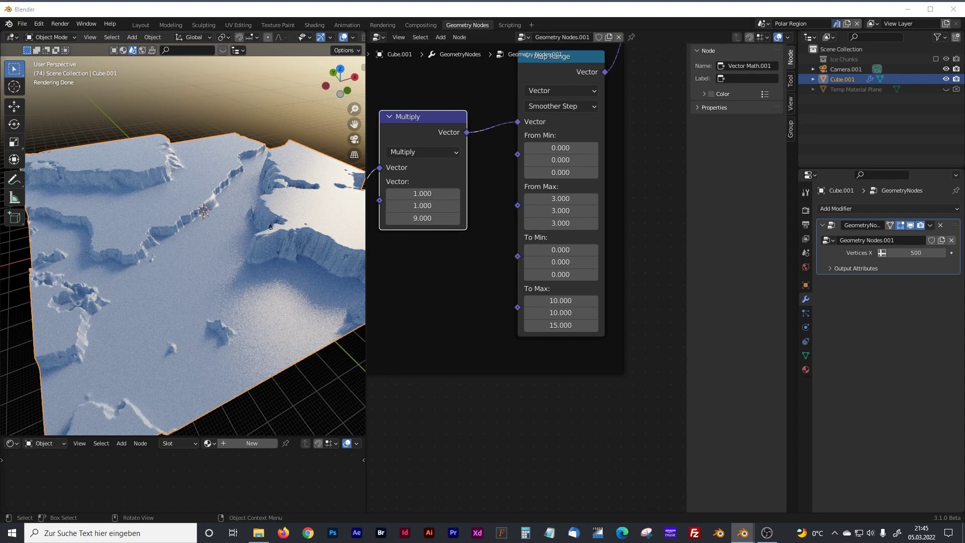
{"action": "scroll", "coordinate": [289, 237], "scroll_direction": "up", "scroll_amount": 3}
{"action": "middle_click_drag", "start_coordinate": [289, 238], "coordinate": [215, 210]}
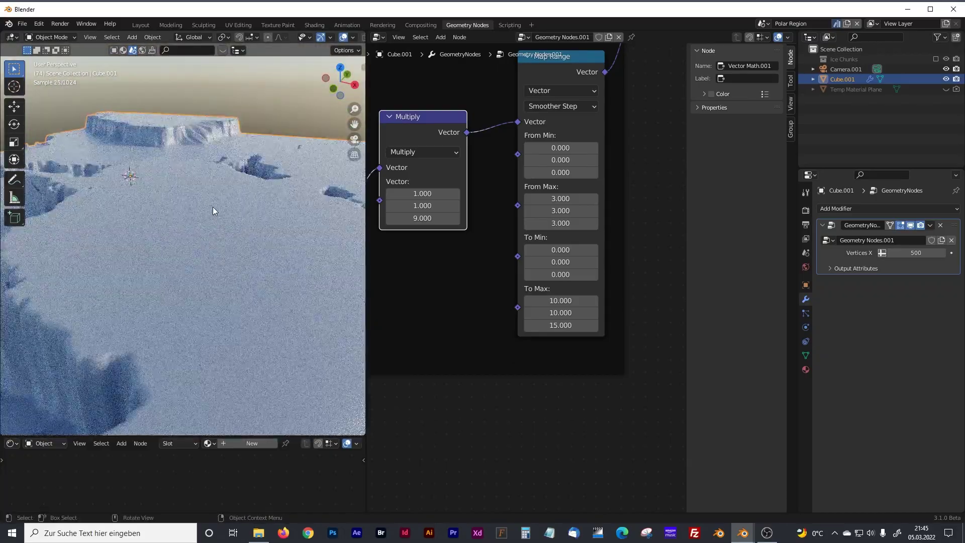
Make room in the Iceberg Grid frame and insert a duplicate of the Set Position node before Set Shade Smooth
{"action": "scroll", "coordinate": [203, 213], "scroll_direction": "down", "scroll_amount": 3}
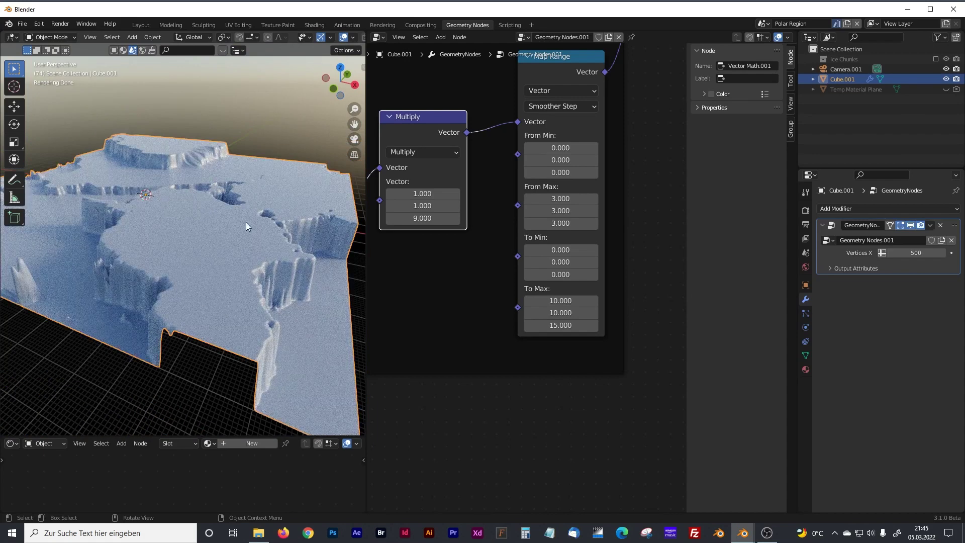
{"action": "middle_click_drag", "start_coordinate": [199, 248], "coordinate": [246, 244]}
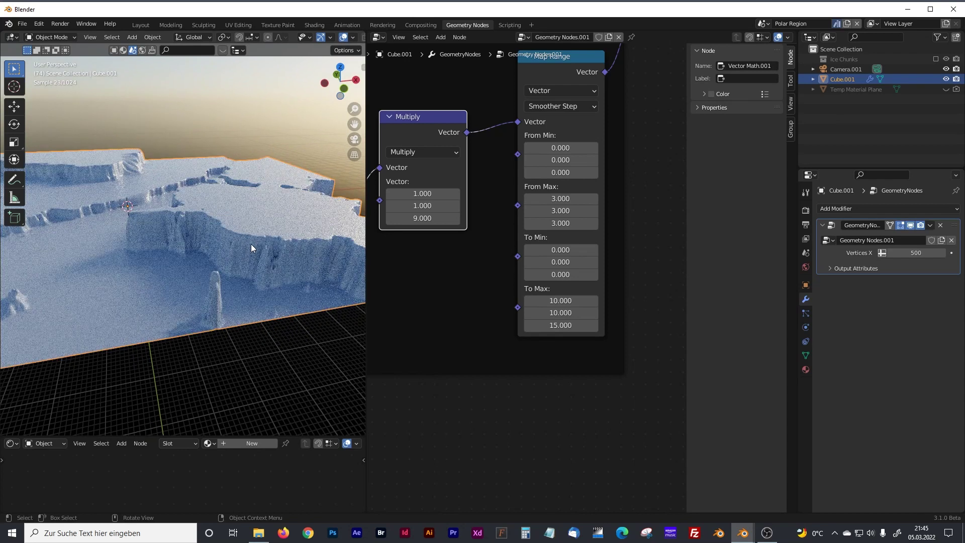
{"action": "scroll", "coordinate": [502, 249], "scroll_direction": "down", "scroll_amount": 6}
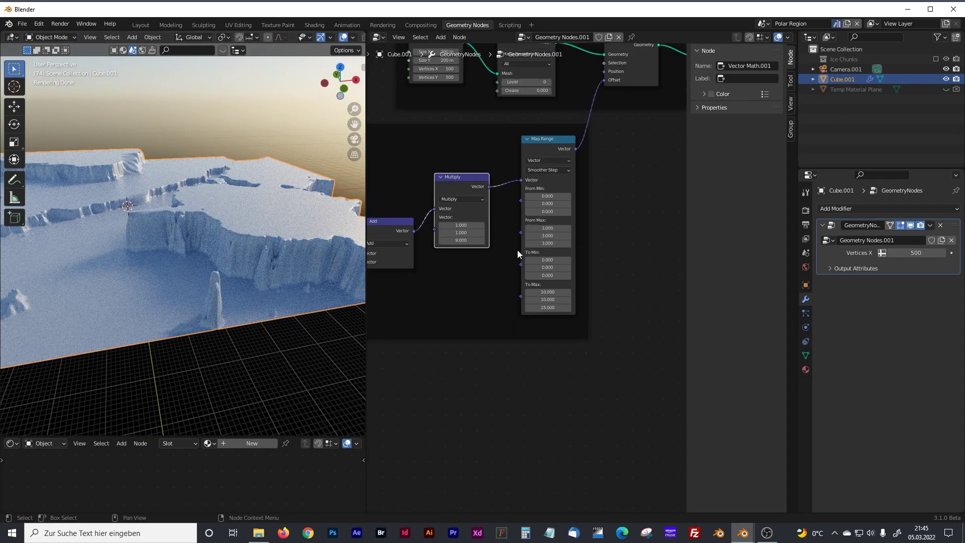
{"action": "scroll", "coordinate": [574, 256], "scroll_direction": "up", "scroll_amount": 3}
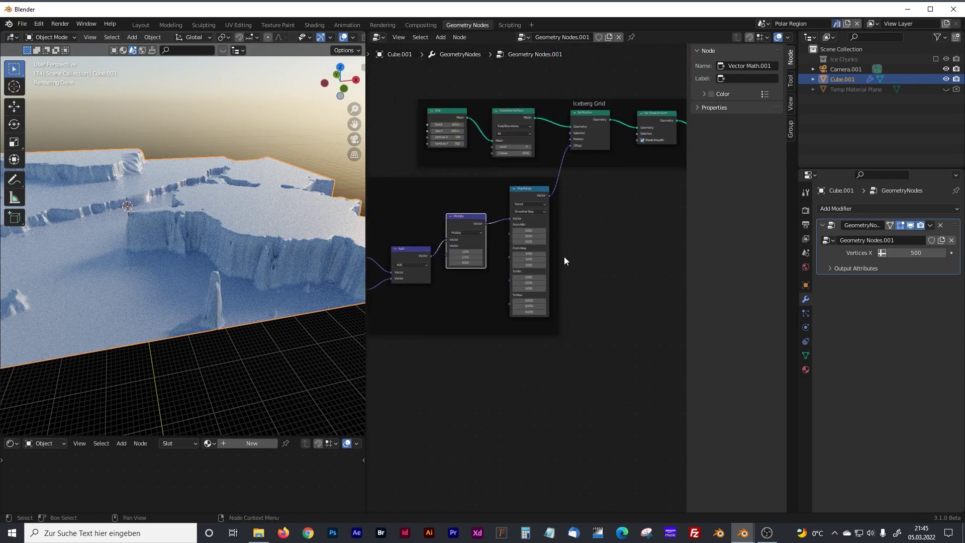
{"action": "middle_click_drag", "start_coordinate": [595, 179], "coordinate": [447, 258]}
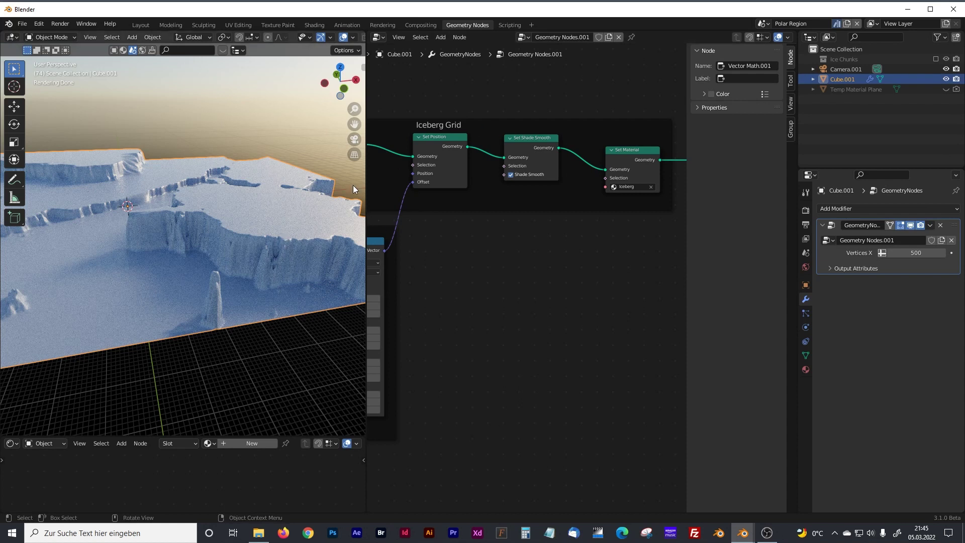
{"action": "middle_click_drag", "start_coordinate": [399, 262], "coordinate": [614, 220]}
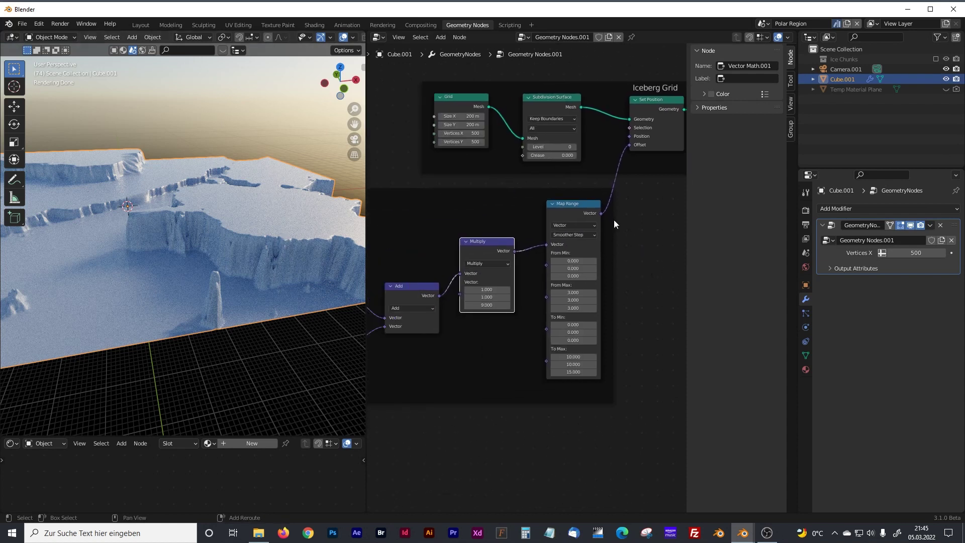
{"action": "left_click_drag", "start_coordinate": [367, 200], "coordinate": [255, 200]}
{"action": "middle_click_drag", "start_coordinate": [681, 110], "coordinate": [502, 150]}
{"action": "left_click_drag", "start_coordinate": [502, 150], "coordinate": [540, 146]}
{"action": "left_click", "coordinate": [421, 140]}
{"action": "key", "text": "shift+d"}
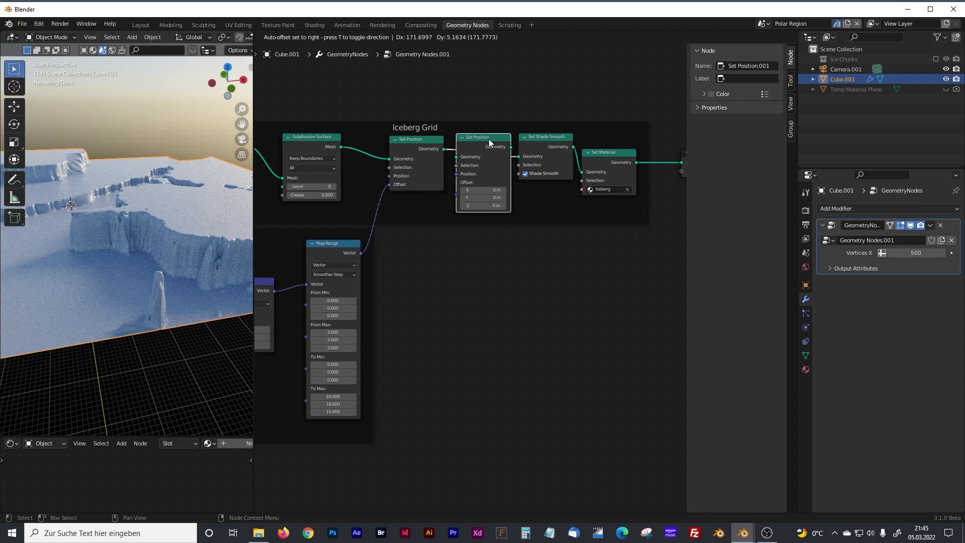
{"action": "left_click", "coordinate": [489, 138]}
Add a Noise Texture node in the empty area below the base shape frame
{"action": "middle_click_drag", "start_coordinate": [428, 357], "coordinate": [583, 217]}
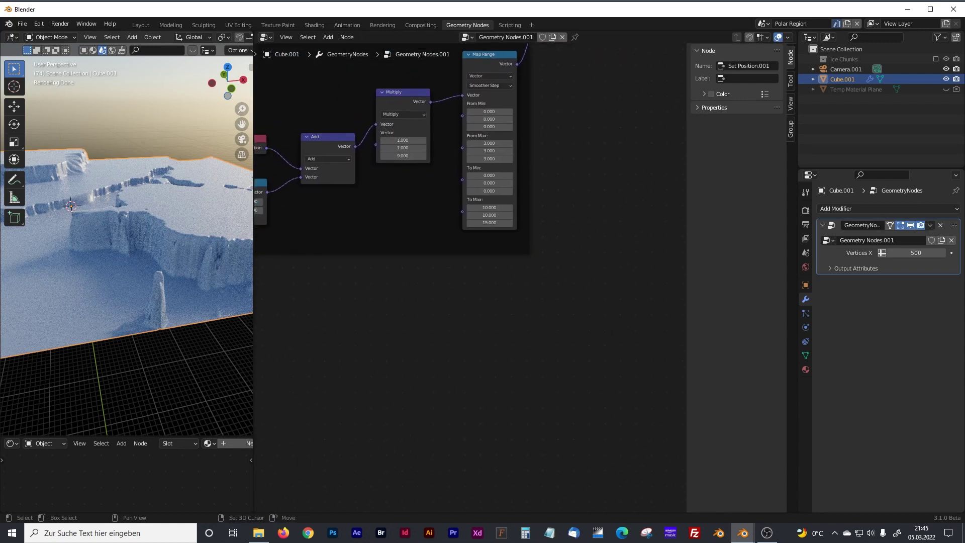
{"action": "middle_click_drag", "start_coordinate": [403, 330], "coordinate": [480, 293]}
{"action": "key", "text": "shift+a"}
{"action": "left_click", "coordinate": [378, 312]}
{"action": "type", "text": "noise"}
{"action": "key", "text": "Down"}
{"action": "key", "text": "Return"}
{"action": "left_click", "coordinate": [363, 288]}
Add a Float Curve node beside the new Noise Texture
{"action": "key", "text": "shift+a"}
{"action": "left_click", "coordinate": [417, 293]}
{"action": "type", "text": "float"}
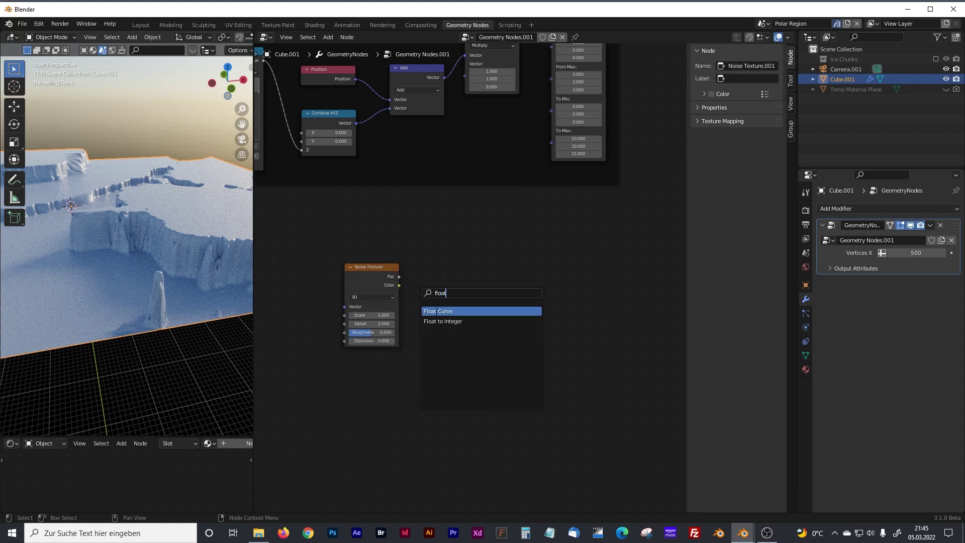
{"action": "left_click", "coordinate": [436, 311]}
{"action": "left_click", "coordinate": [451, 288]}
{"action": "scroll", "coordinate": [498, 286], "scroll_direction": "down", "scroll_amount": 5, "text": "ctrl"}
{"action": "key", "text": "shift+a"}
{"action": "left_click", "coordinate": [445, 287]}
{"action": "type", "text": "set"}
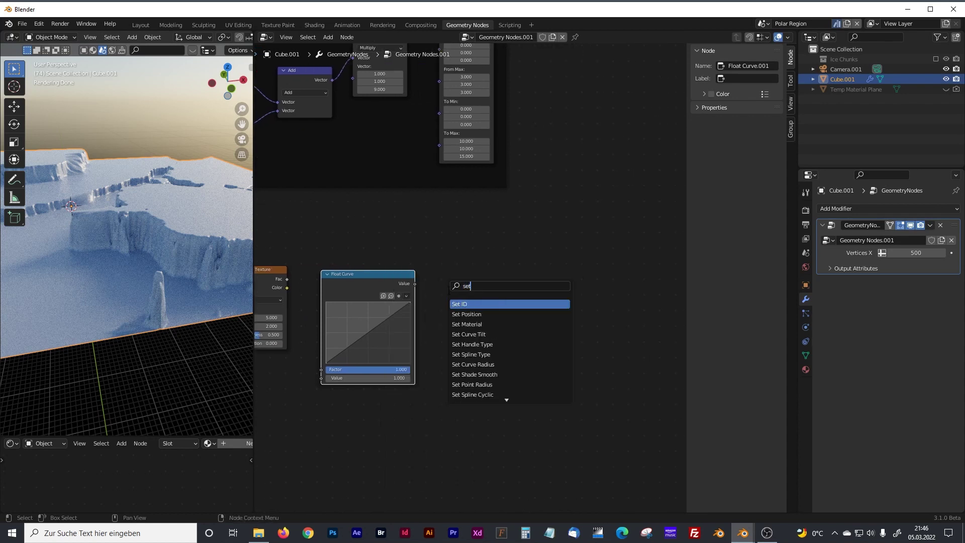
{"action": "left_click", "coordinate": [466, 314]}
{"action": "left_click", "coordinate": [475, 259]}
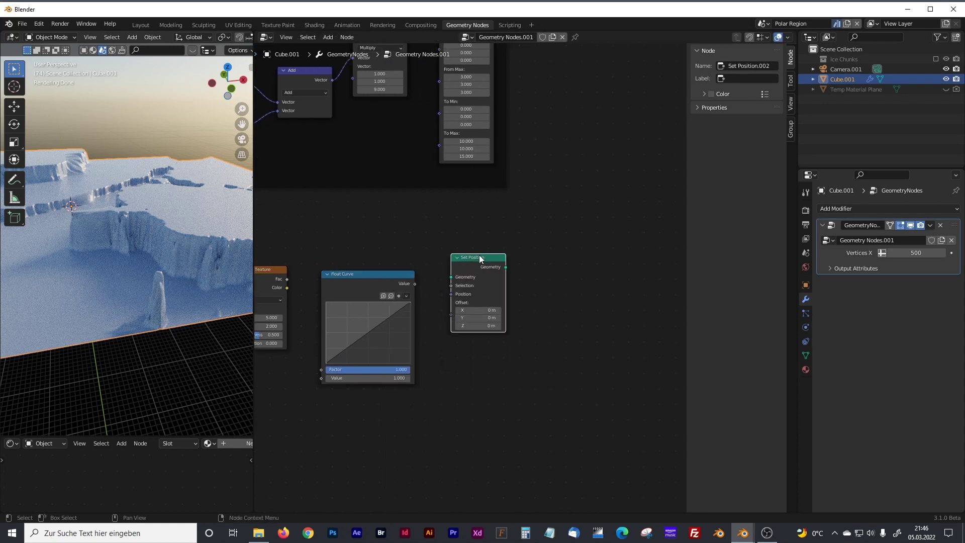
{"action": "key", "text": "x"}
Add a Position node following the Float Curve
{"action": "key", "text": "shift+a"}
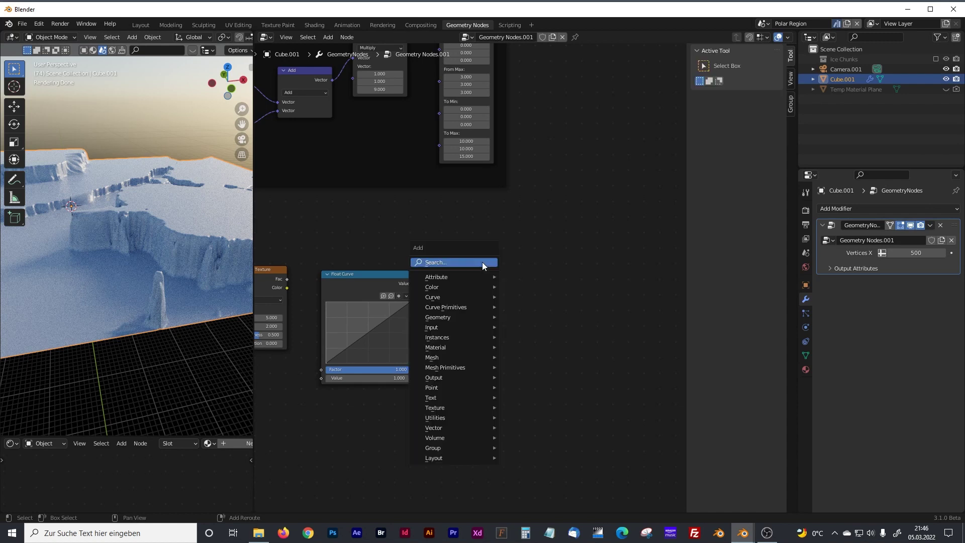
{"action": "left_click", "coordinate": [483, 262]}
{"action": "type", "text": "po"}
{"action": "key", "text": "Return"}
{"action": "left_click", "coordinate": [477, 273]}
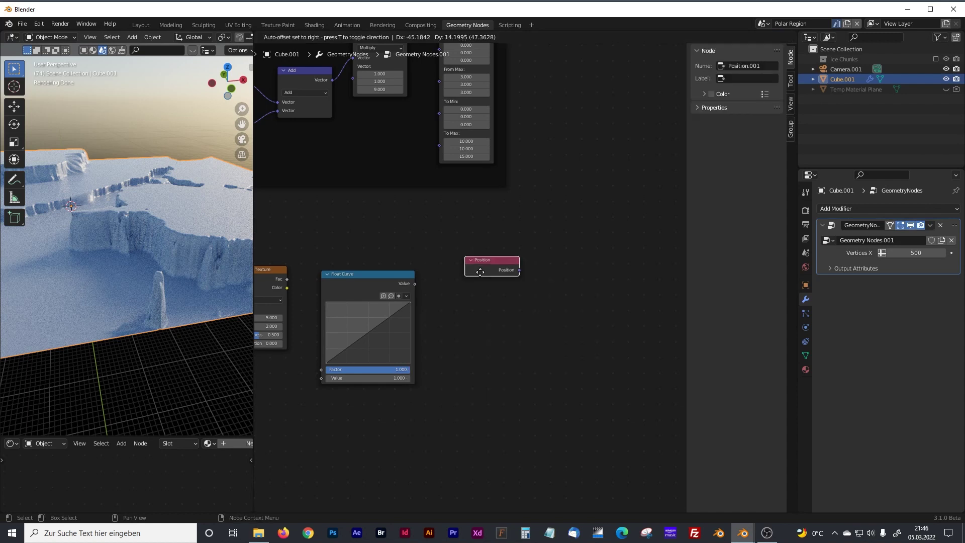
Add a Combine XYZ node below the new Position node
{"action": "key", "text": "shift+a"}
{"action": "left_click", "coordinate": [478, 274]}
{"action": "type", "text": "combin"}
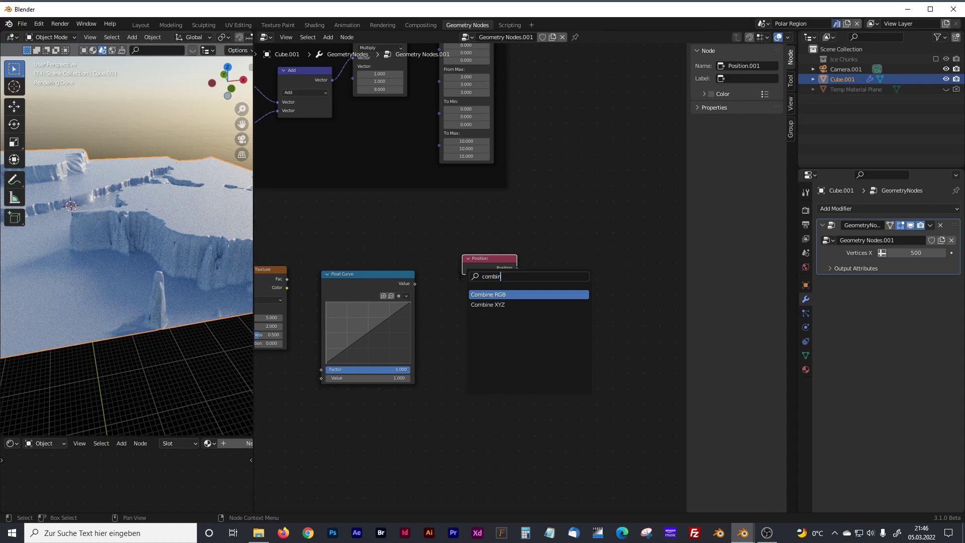
{"action": "key", "text": "Down"}
{"action": "key", "text": "Return"}
{"action": "left_click", "coordinate": [491, 318]}
Add a Vector Math node set to Add after the new Position and Combine XYZ nodes
{"action": "scroll", "coordinate": [491, 319], "scroll_direction": "right", "scroll_amount": 3}
{"action": "scroll", "coordinate": [490, 318], "scroll_direction": "up", "scroll_amount": 1}
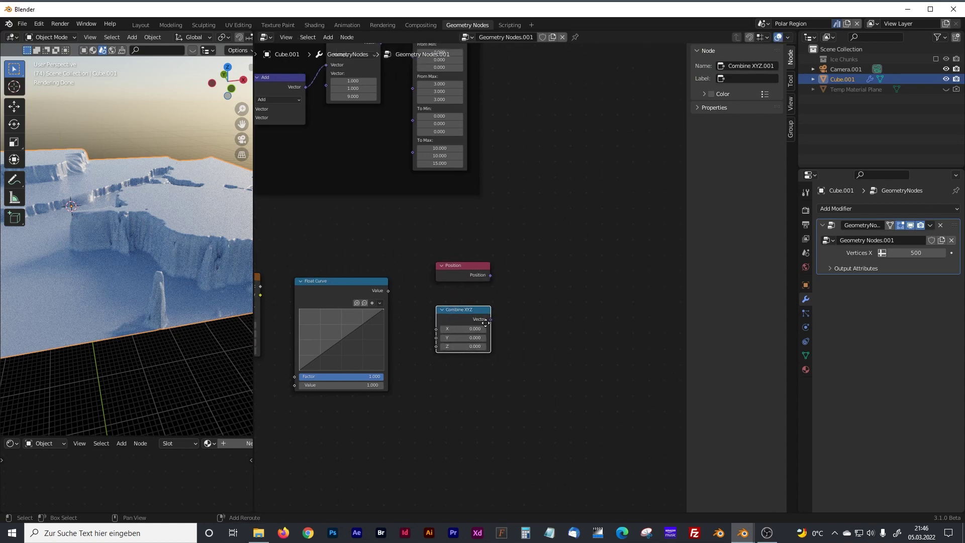
{"action": "key", "text": "shift+a"}
{"action": "left_click", "coordinate": [459, 308]}
{"action": "type", "text": "bve"}
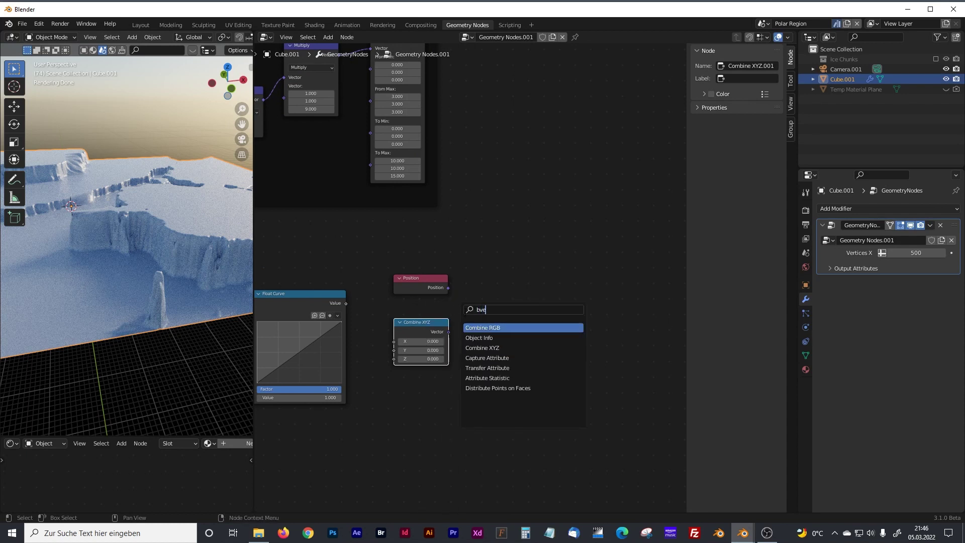
{"action": "key", "text": "ctrl+a"}
{"action": "key", "text": "BackSpace"}
{"action": "type", "text": "vec"}
{"action": "key", "text": "Down"}
{"action": "key", "text": "Return"}
{"action": "left_click", "coordinate": [532, 303]}
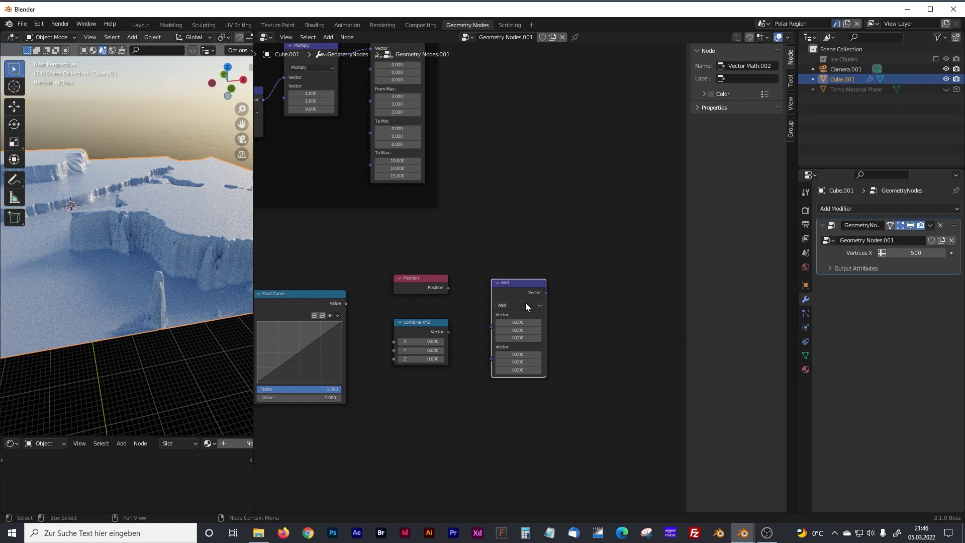
Connect the Noise Texture's Fac output to the Float Curve's Value input
{"action": "scroll", "coordinate": [475, 331], "scroll_direction": "left", "scroll_amount": 5, "text": "ctrl"}
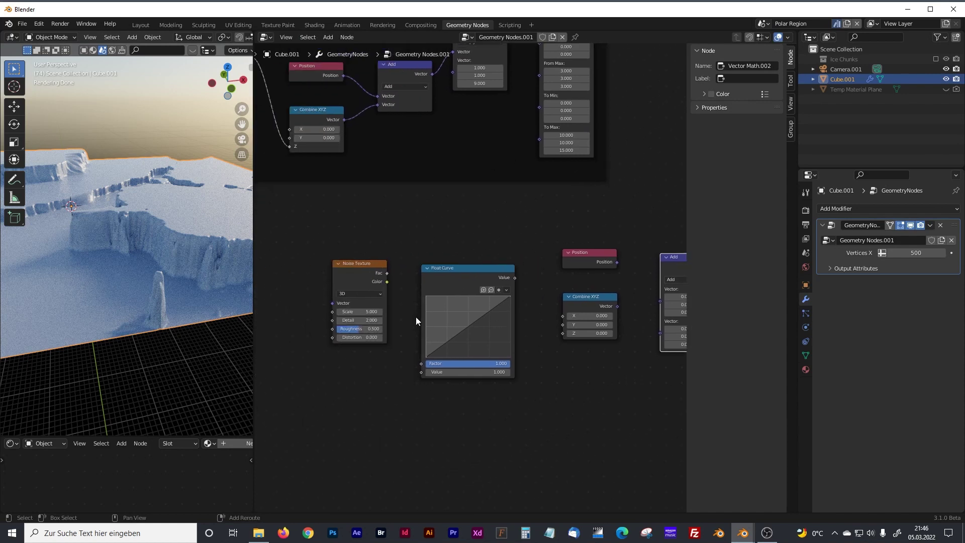
{"action": "left_click_drag", "start_coordinate": [374, 263], "coordinate": [377, 271]}
{"action": "scroll", "coordinate": [377, 270], "scroll_direction": "up", "scroll_amount": 3}
{"action": "middle_click_drag", "start_coordinate": [367, 279], "coordinate": [439, 252]}
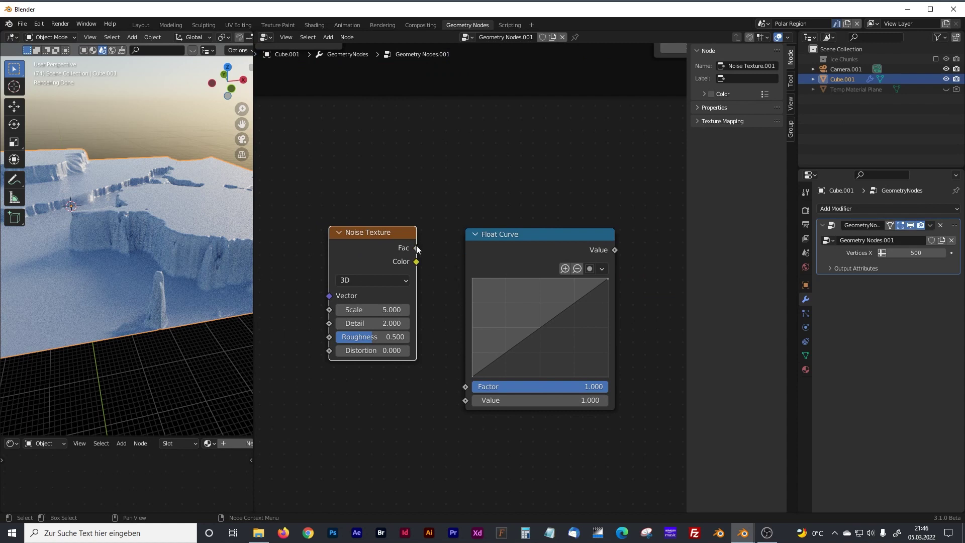
{"action": "left_click_drag", "start_coordinate": [417, 250], "coordinate": [462, 400]}
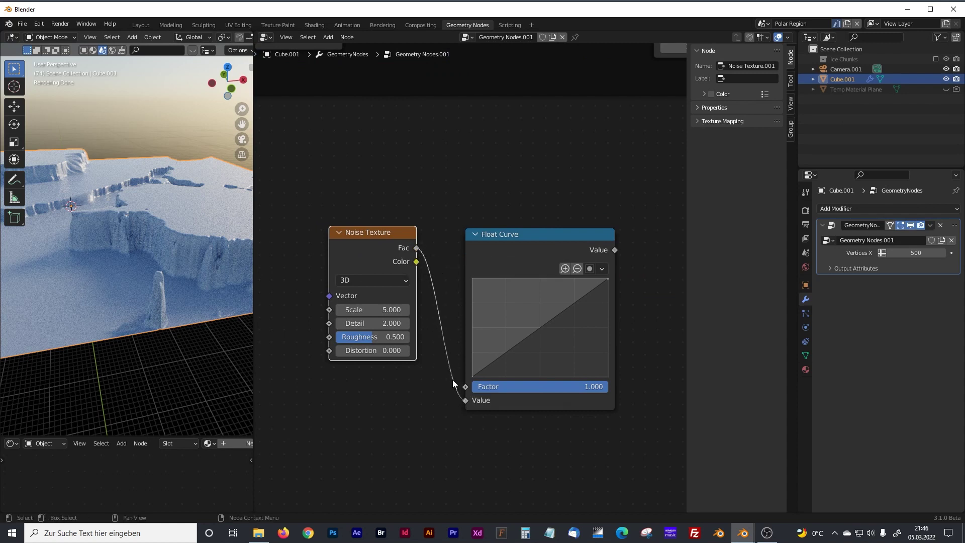
Set the new Noise Texture's Scale to 0.01 and its Detail to 15
{"action": "left_click", "coordinate": [380, 310]}
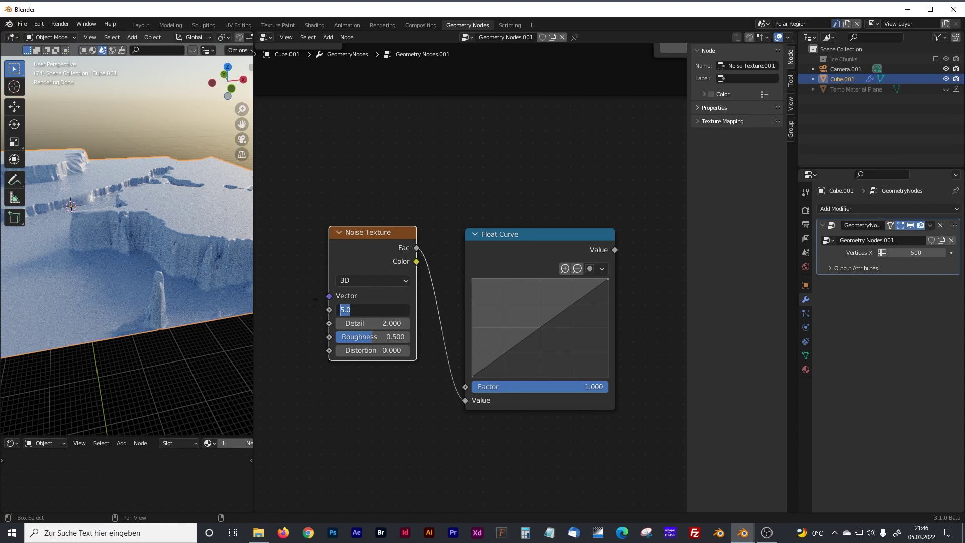
{"action": "type", "text": "0"}
{"action": "key", "text": "Tab"}
{"action": "type", "text": "15"}
{"action": "key", "text": "Return"}
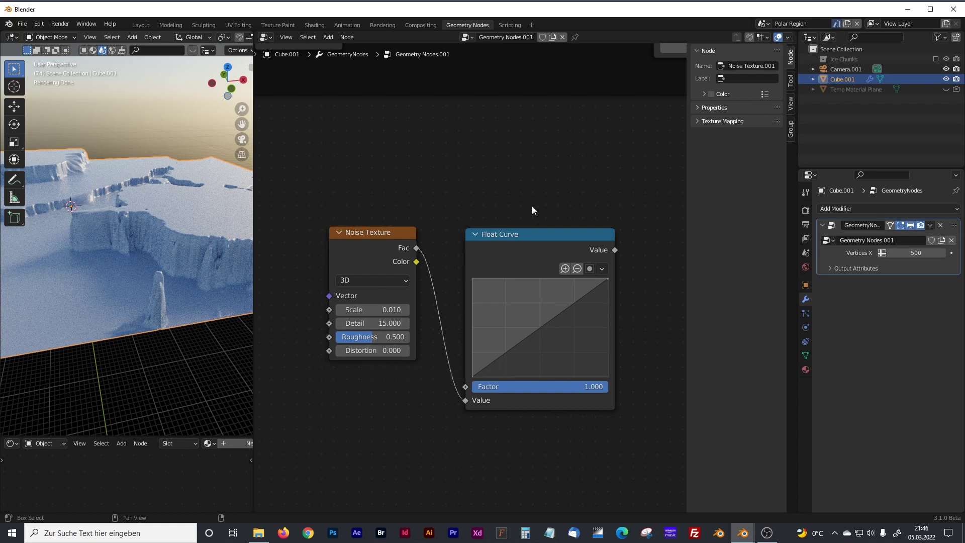
Shape the Float Curve with a steep initial rise, a dip past the middle, a second hump and an end value of about 0.18
{"action": "middle_click_drag", "start_coordinate": [458, 212], "coordinate": [403, 188]}
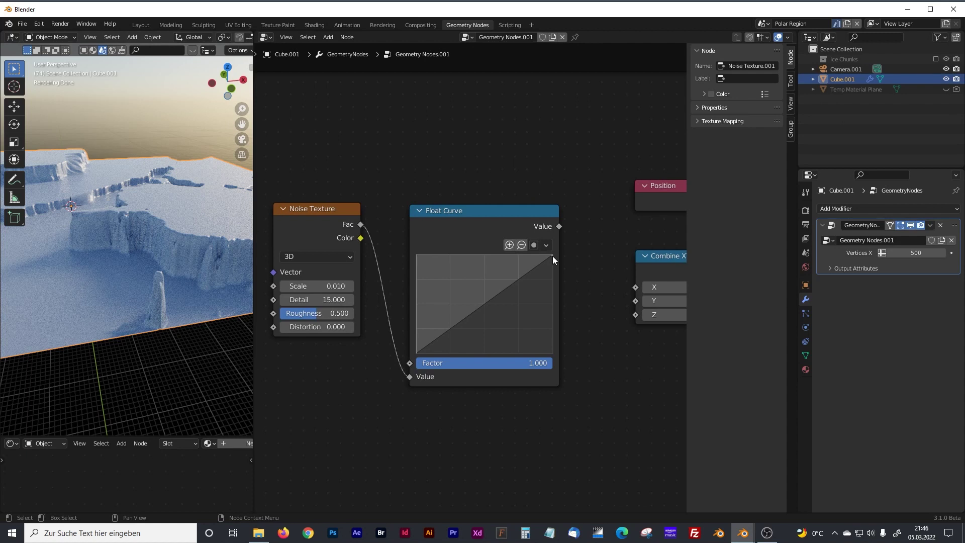
{"action": "left_click_drag", "start_coordinate": [552, 254], "coordinate": [552, 291]}
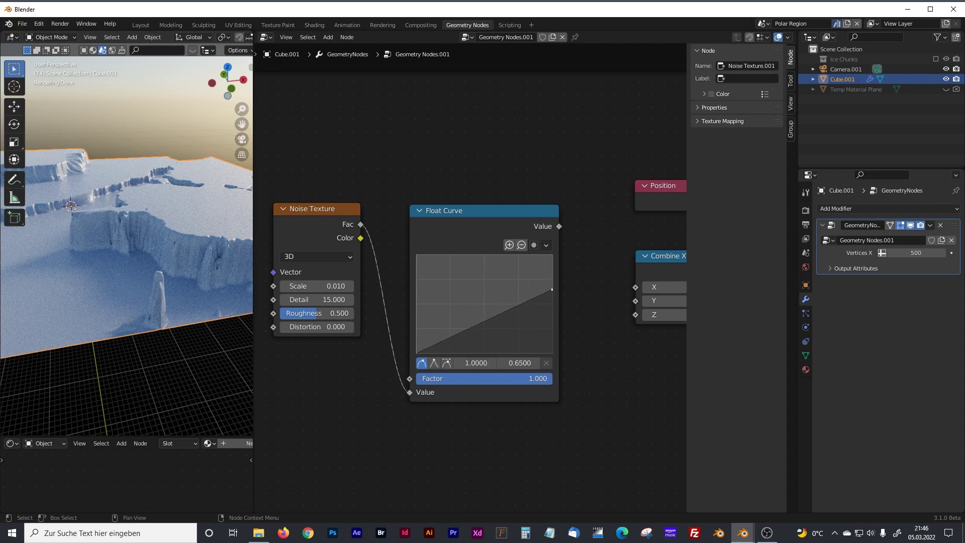
{"action": "left_click", "coordinate": [535, 269]}
{"action": "left_click", "coordinate": [482, 275]}
{"action": "left_click_drag", "start_coordinate": [482, 276], "coordinate": [481, 293]}
{"action": "left_click_drag", "start_coordinate": [474, 274], "coordinate": [439, 316]}
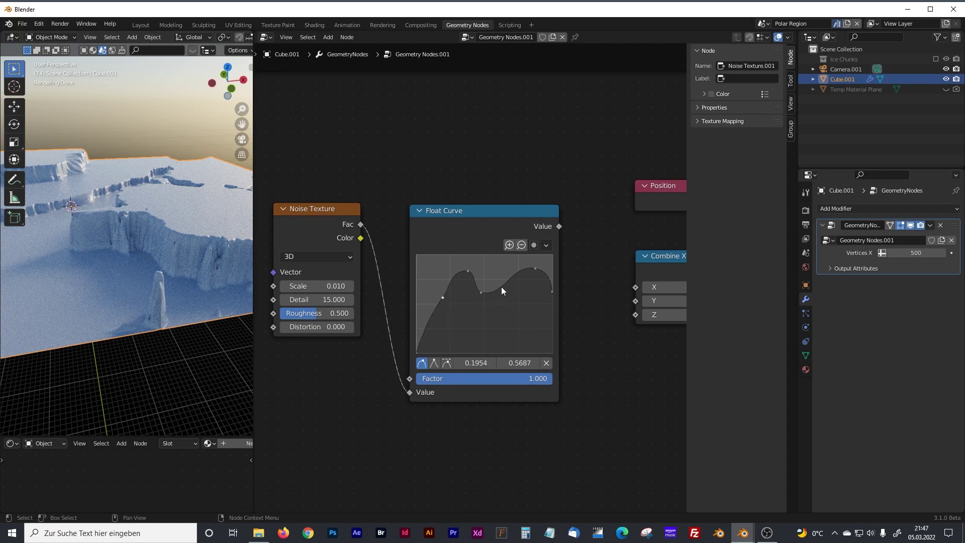
{"action": "left_click_drag", "start_coordinate": [501, 289], "coordinate": [504, 304]}
{"action": "left_click_drag", "start_coordinate": [443, 303], "coordinate": [437, 287]}
{"action": "left_click", "coordinate": [456, 273]}
{"action": "left_click", "coordinate": [430, 317]}
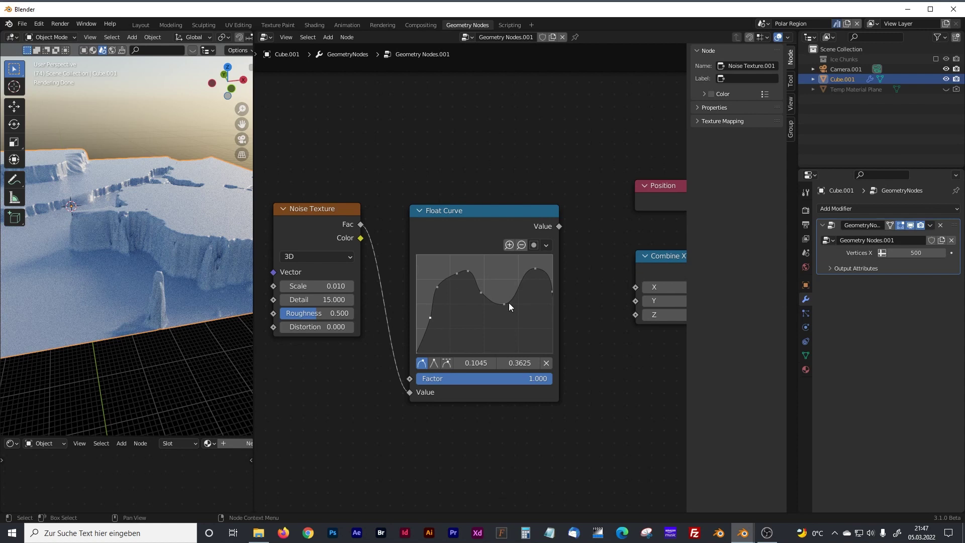
{"action": "left_click_drag", "start_coordinate": [550, 291], "coordinate": [564, 312]}
Connect the Float Curve's Value to Combine XYZ's Z, and the Position and Combine XYZ outputs to the Add node's two vector inputs
{"action": "middle_click_drag", "start_coordinate": [564, 312], "coordinate": [415, 319]}
{"action": "left_click_drag", "start_coordinate": [385, 249], "coordinate": [463, 339]}
{"action": "middle_click_drag", "start_coordinate": [530, 238], "coordinate": [455, 244]}
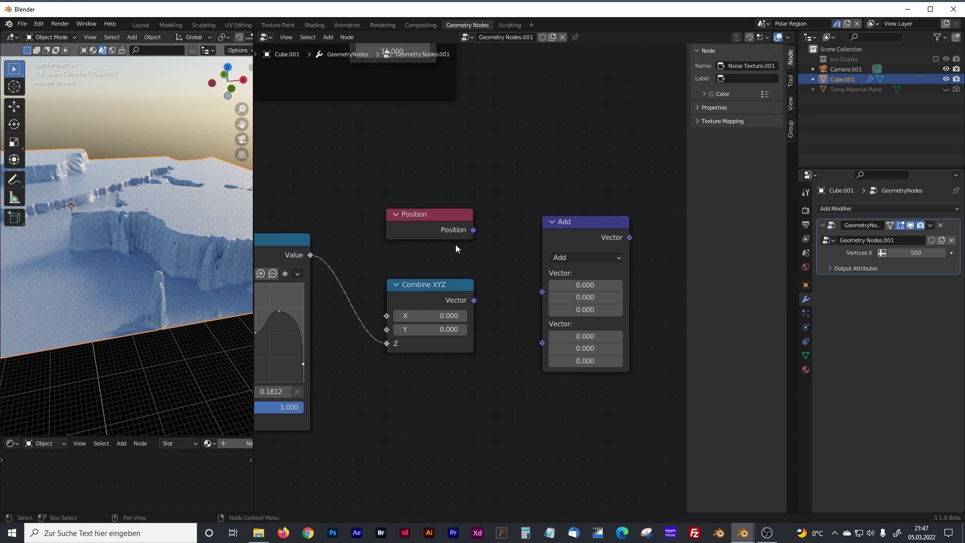
{"action": "left_click_drag", "start_coordinate": [473, 231], "coordinate": [541, 292]}
{"action": "left_click_drag", "start_coordinate": [476, 300], "coordinate": [543, 310]}
Connect the new Add node's Vector output to the Position input of the second Set Position node
{"action": "scroll", "coordinate": [104, 272], "scroll_direction": "down", "scroll_amount": 3}
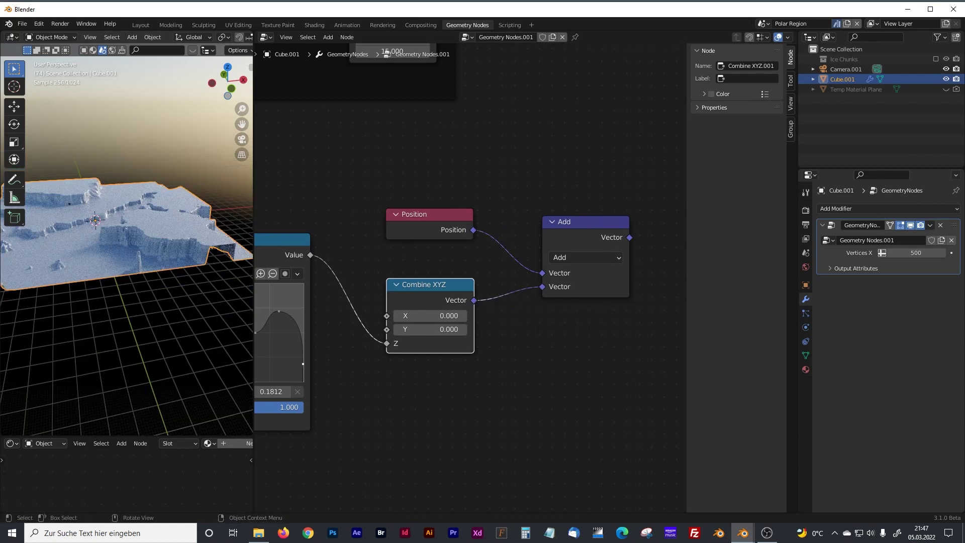
{"action": "scroll", "coordinate": [138, 264], "scroll_direction": "up", "scroll_amount": 4}
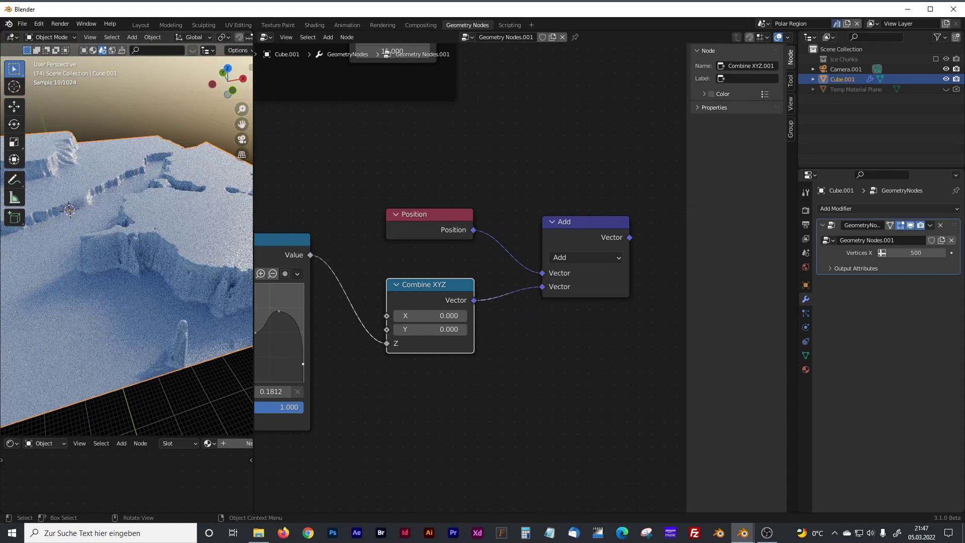
{"action": "middle_click_drag", "start_coordinate": [511, 233], "coordinate": [448, 299]}
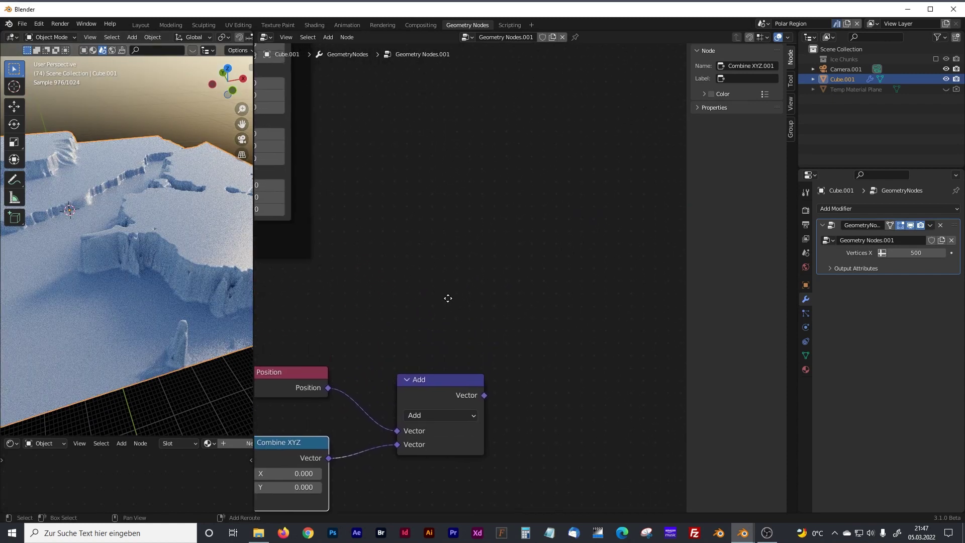
{"action": "left_click_drag", "start_coordinate": [485, 396], "coordinate": [468, 249]}
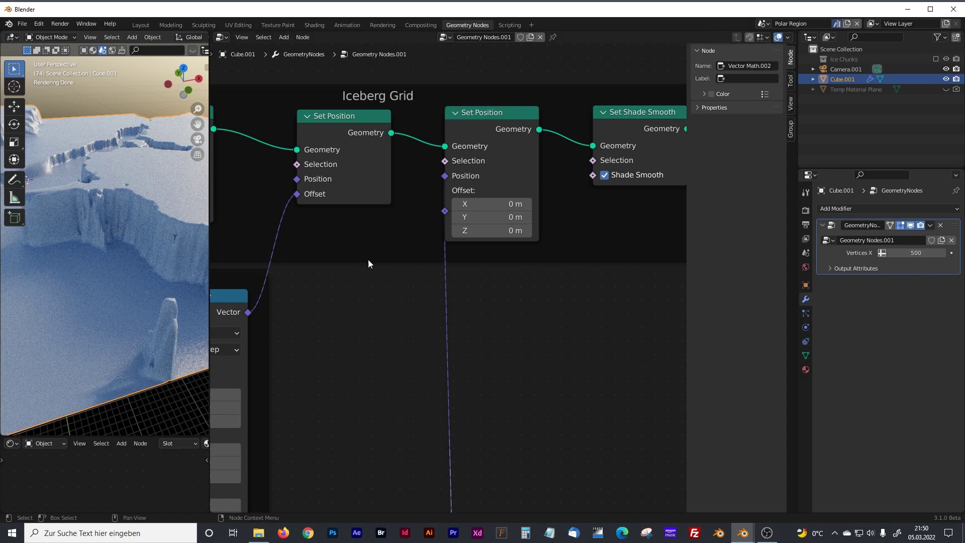
Widen the 3D viewport for the terrain and shift the Float Curve node slightly
{"action": "scroll", "coordinate": [409, 287], "scroll_direction": "down", "scroll_amount": 5}
{"action": "scroll", "coordinate": [428, 339], "scroll_direction": "up", "scroll_amount": 5}
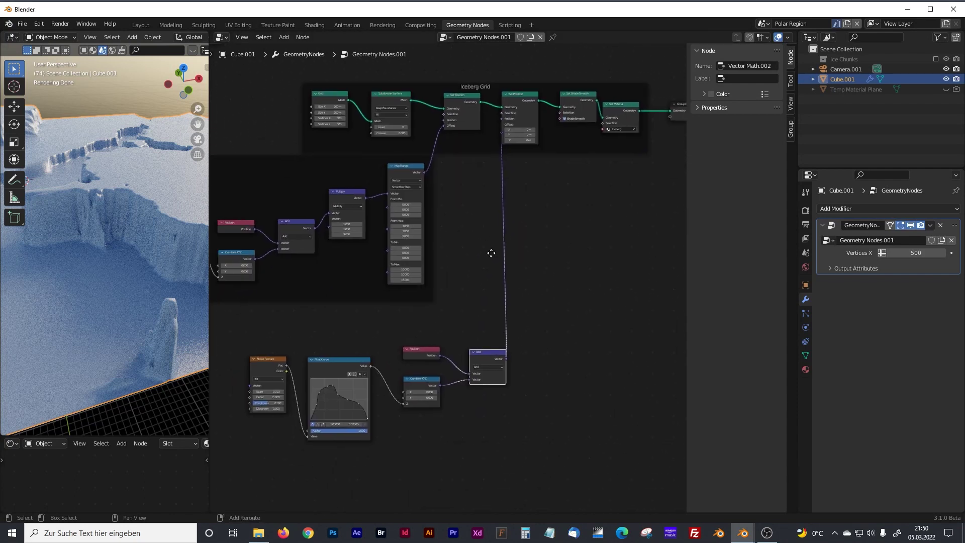
{"action": "scroll", "coordinate": [418, 345], "scroll_direction": "up", "scroll_amount": 3}
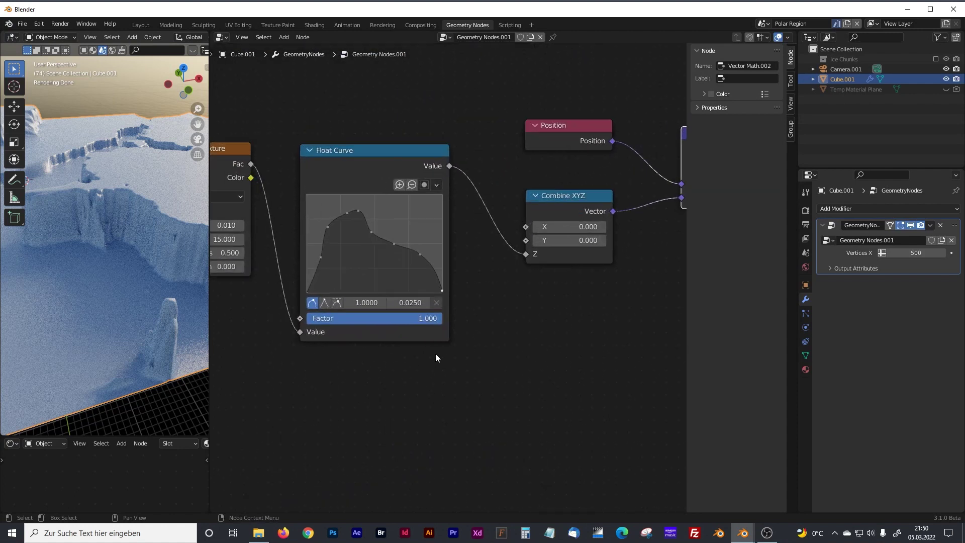
{"action": "left_click_drag", "start_coordinate": [208, 229], "coordinate": [321, 230]}
{"action": "key", "text": "shift+d"}
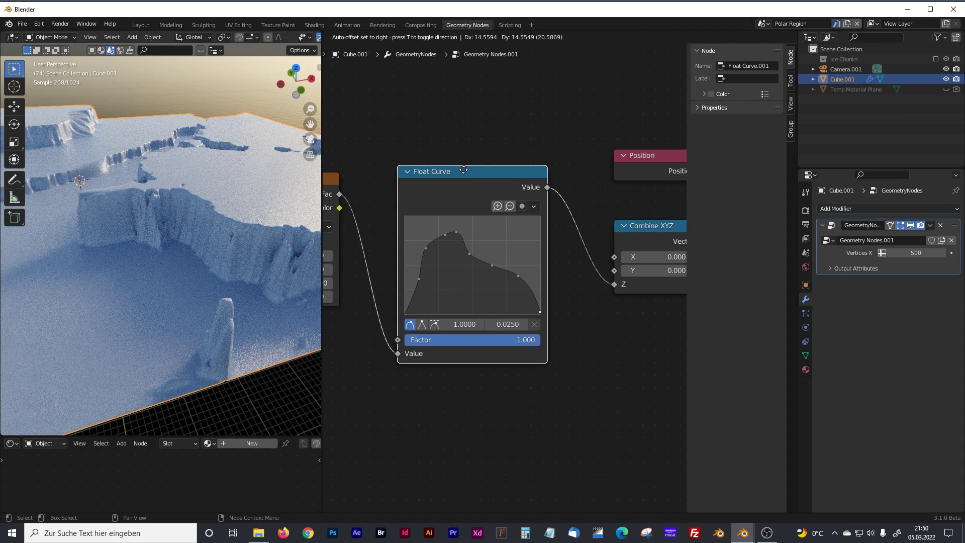
{"action": "left_click", "coordinate": [464, 169]}
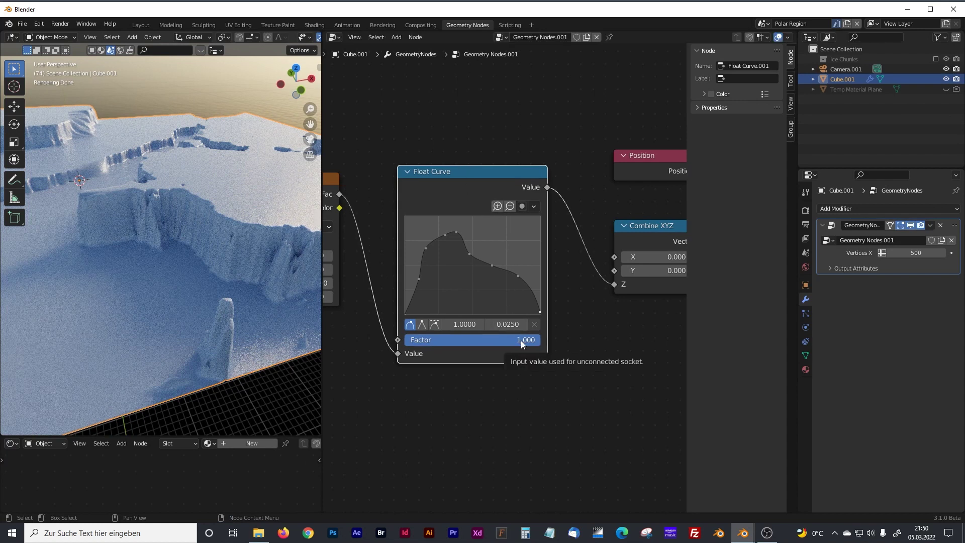
Set the Factor of the second Float Curve node, the one feeding Combine XYZ's Z, to 10
{"action": "scroll", "coordinate": [521, 341], "scroll_direction": "up", "scroll_amount": 2}
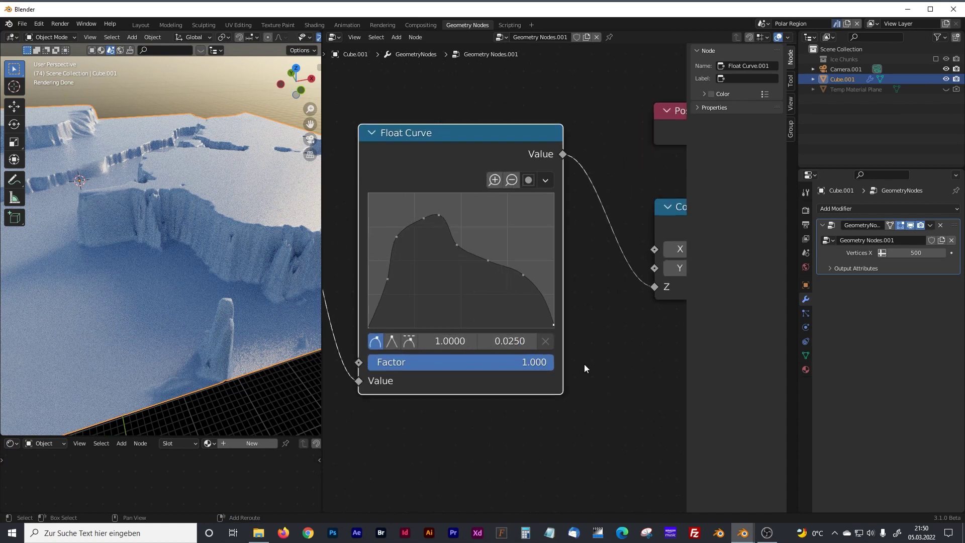
{"action": "middle_click_drag", "start_coordinate": [545, 369], "coordinate": [560, 327]}
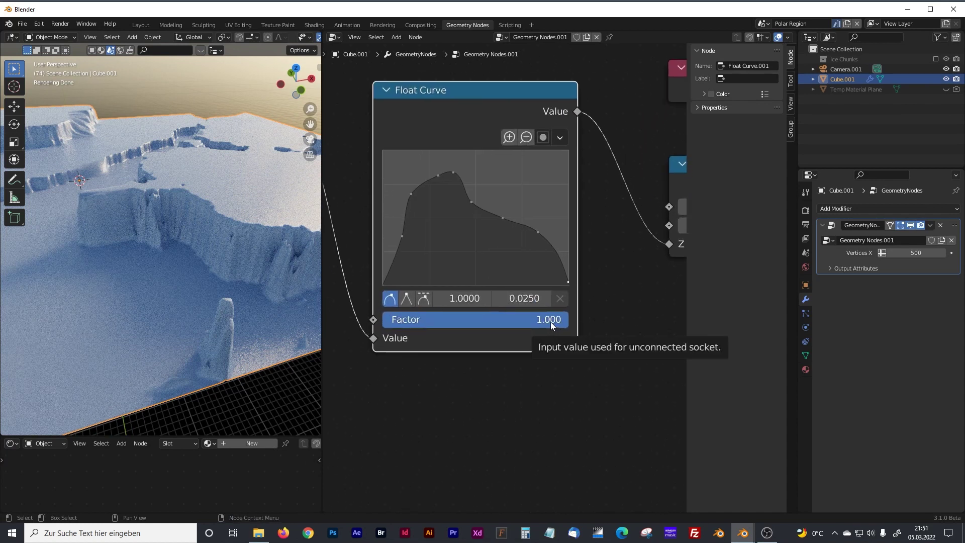
{"action": "left_click", "coordinate": [551, 321]}
{"action": "type", "text": "1"}
{"action": "key", "text": "Return"}
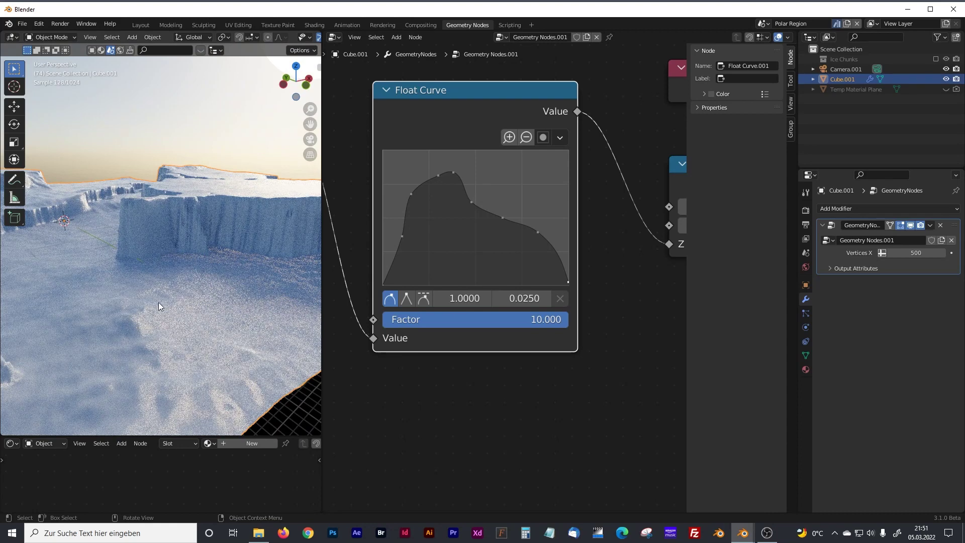
{"action": "middle_click_drag", "start_coordinate": [218, 253], "coordinate": [216, 294]}
{"action": "middle_click_drag", "start_coordinate": [250, 281], "coordinate": [183, 296]}
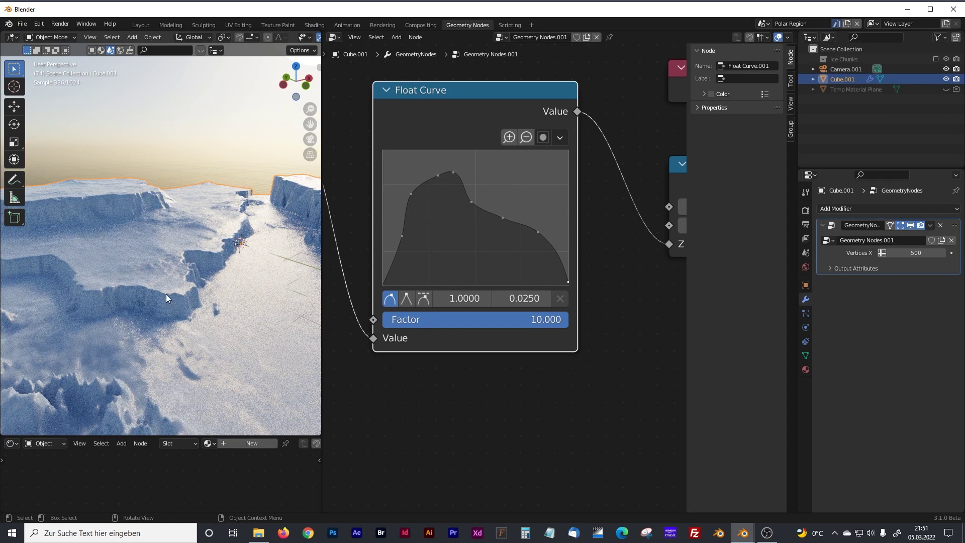
{"action": "scroll", "coordinate": [210, 249], "scroll_direction": "down", "scroll_amount": 5}
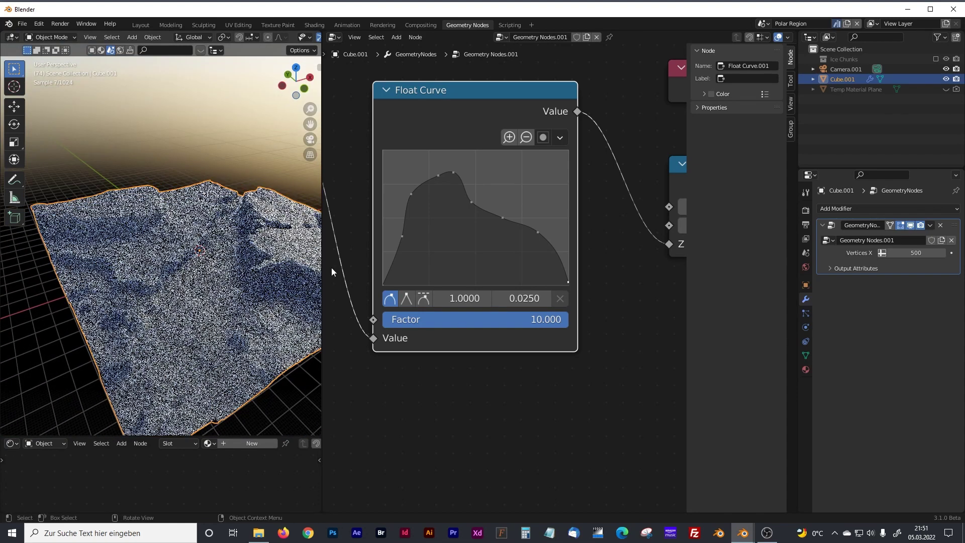
Group the noise, Float Curve, Position, Combine XYZ and Add nodes in a frame labelled "Distortion on Top"
{"action": "scroll", "coordinate": [532, 204], "scroll_direction": "down", "scroll_amount": 1}
{"action": "scroll", "coordinate": [532, 204], "scroll_direction": "down", "scroll_amount": 6}
{"action": "left_click_drag", "start_coordinate": [422, 210], "coordinate": [626, 312]}
{"action": "key", "text": "ctrl+j"}
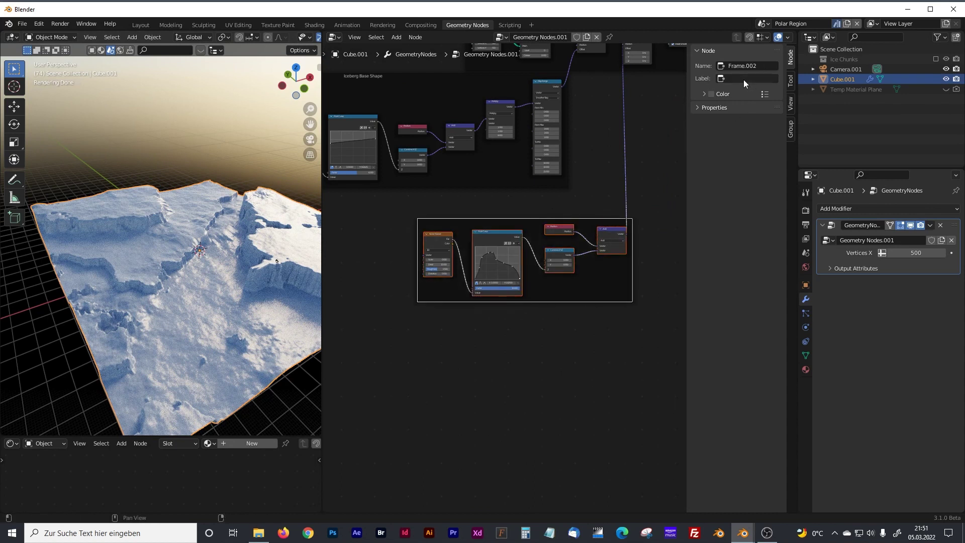
{"action": "type", "text": "Distortion on Top"}
{"action": "key", "text": "Return"}
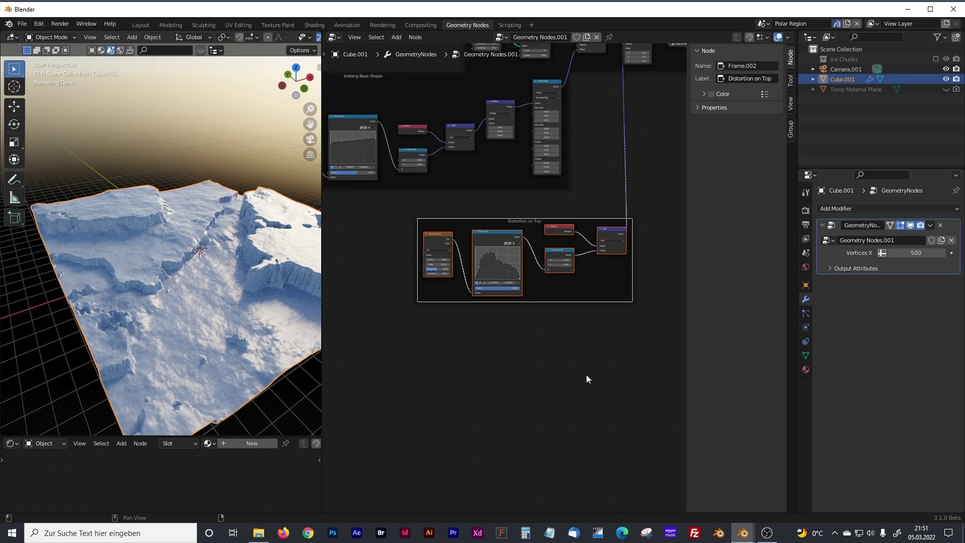
Widen the node editor and add a Grid node in the empty space above the Iceberg Grid frame
{"action": "middle_click_drag", "start_coordinate": [547, 186], "coordinate": [560, 335]}
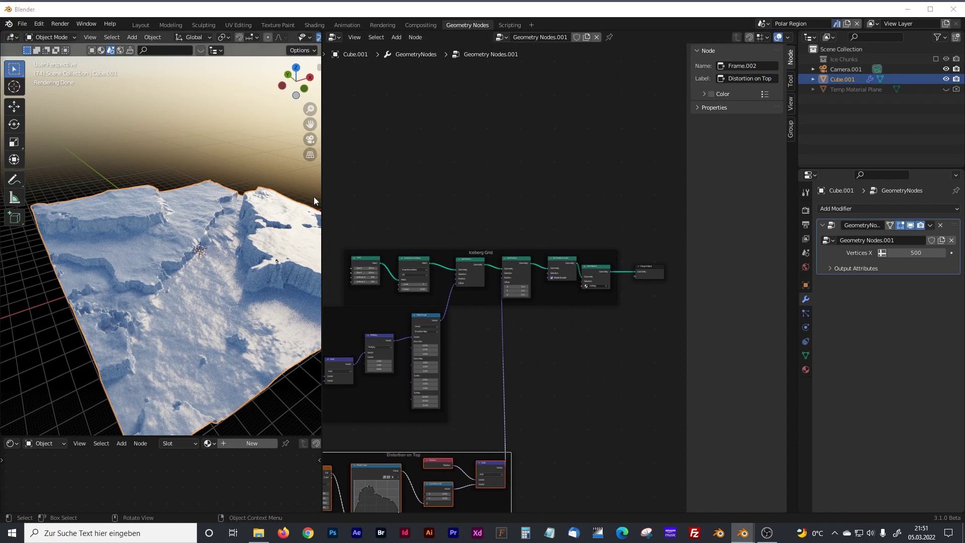
{"action": "left_click_drag", "start_coordinate": [323, 196], "coordinate": [205, 196]}
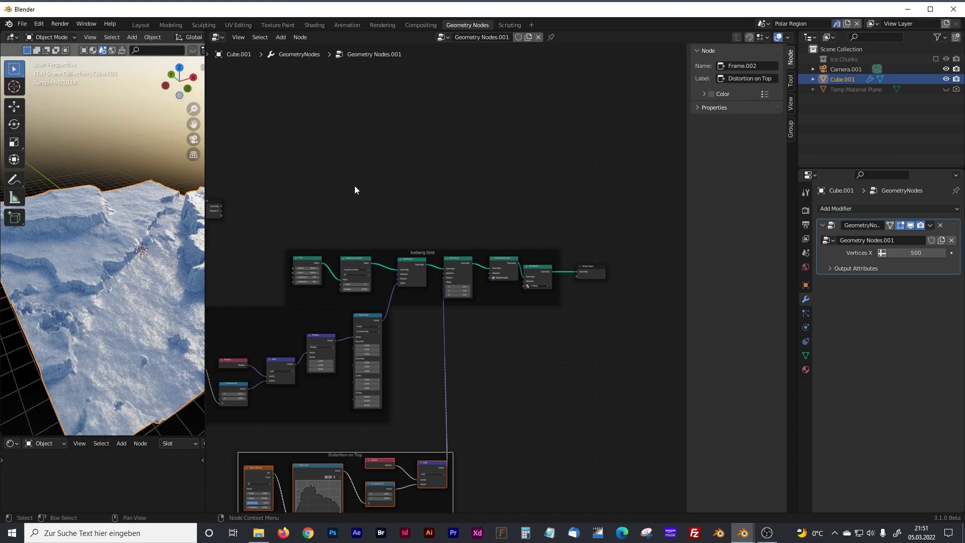
{"action": "middle_click_drag", "start_coordinate": [355, 189], "coordinate": [381, 248]}
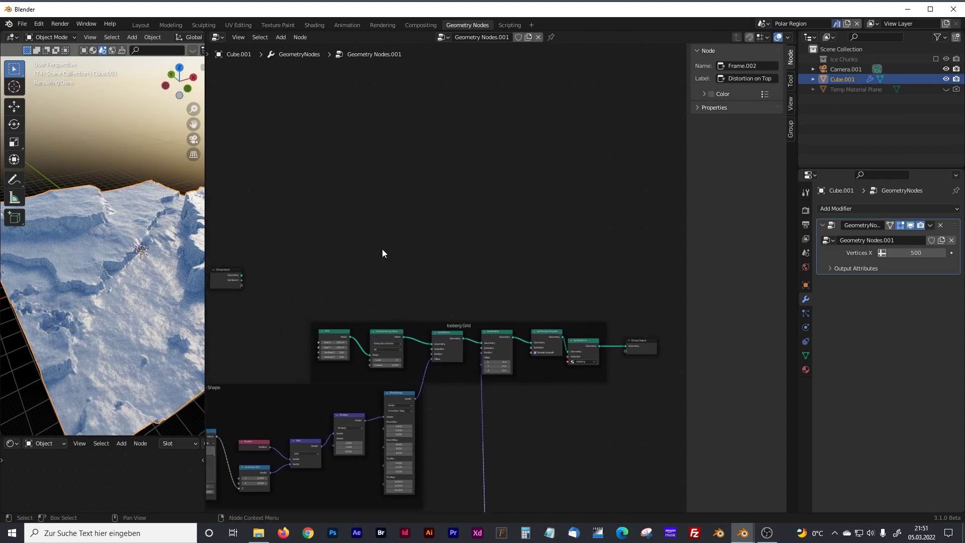
{"action": "scroll", "coordinate": [384, 250], "scroll_direction": "up", "scroll_amount": 2}
{"action": "key", "text": "shift+a"}
{"action": "type", "text": "grid"}
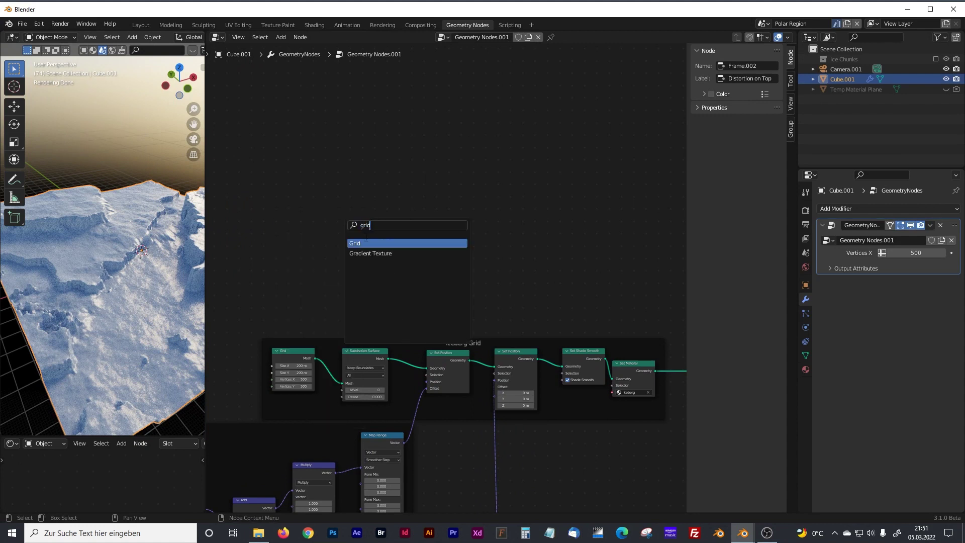
{"action": "key", "text": "Return"}
{"action": "left_click", "coordinate": [385, 222]}
{"action": "scroll", "coordinate": [385, 226], "scroll_direction": "up", "scroll_amount": 2}
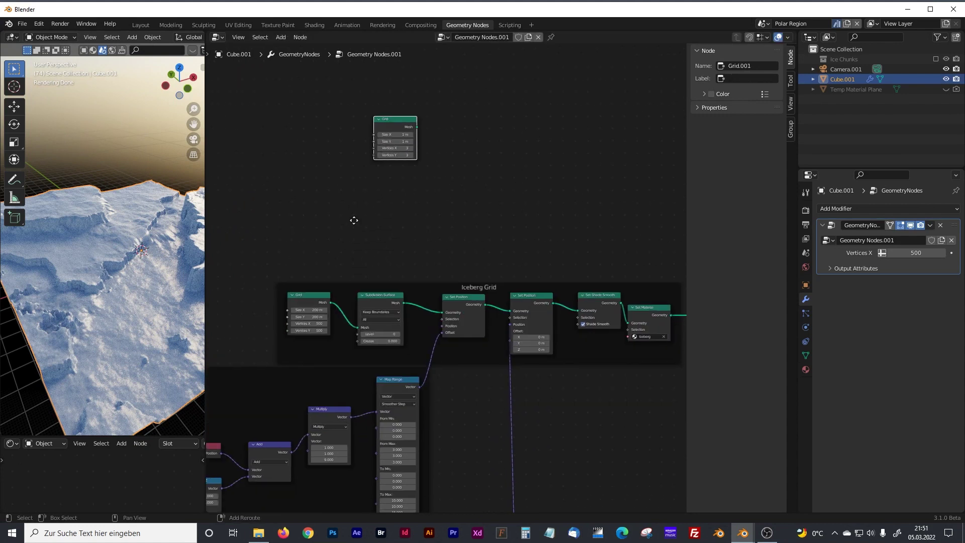
Set the new Grid node's Size X and Size Y to 200 m
{"action": "left_click", "coordinate": [397, 279]}
{"action": "double_click", "coordinate": [401, 130]}
{"action": "type", "text": "200"}
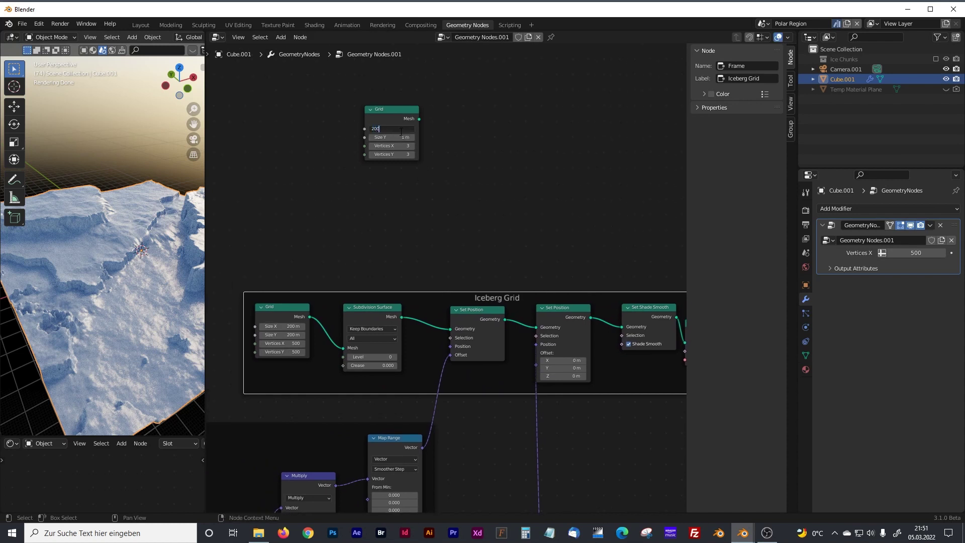
{"action": "key", "text": "Tab"}
{"action": "type", "text": "200"}
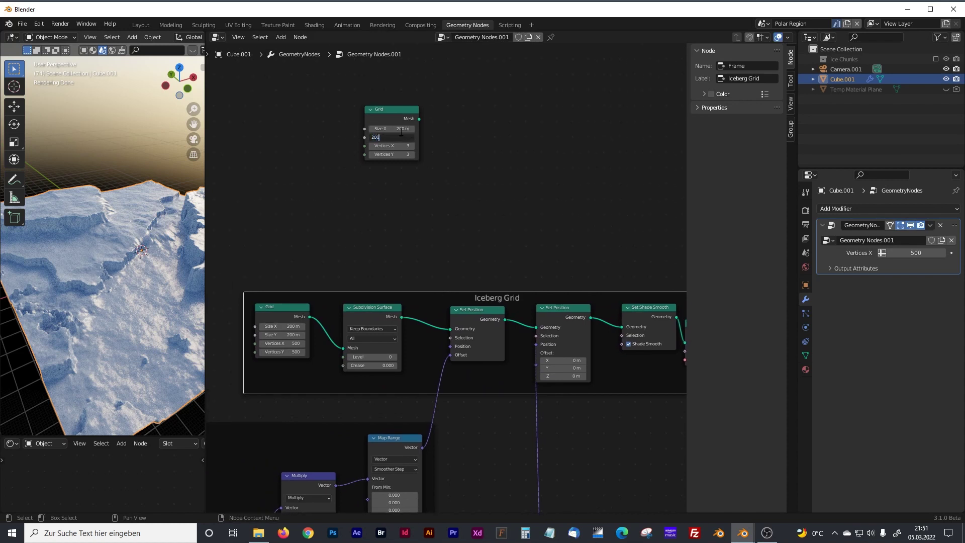
{"action": "key", "text": "Return"}
Add a Set Position node beside the new Grid node
{"action": "scroll", "coordinate": [471, 168], "scroll_direction": "up", "scroll_amount": 2}
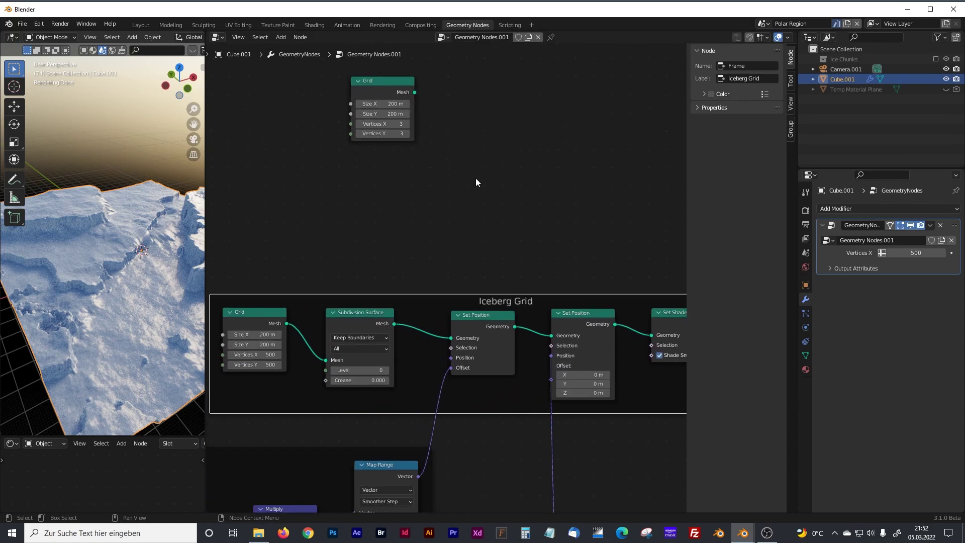
{"action": "key", "text": "shift+a"}
{"action": "type", "text": "set"}
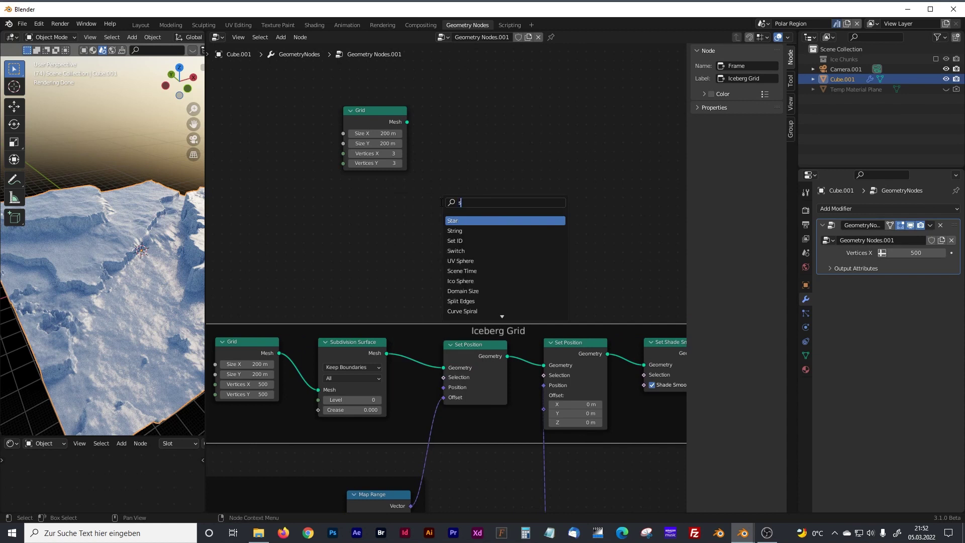
{"action": "left_click", "coordinate": [462, 230]}
{"action": "left_click", "coordinate": [467, 115]}
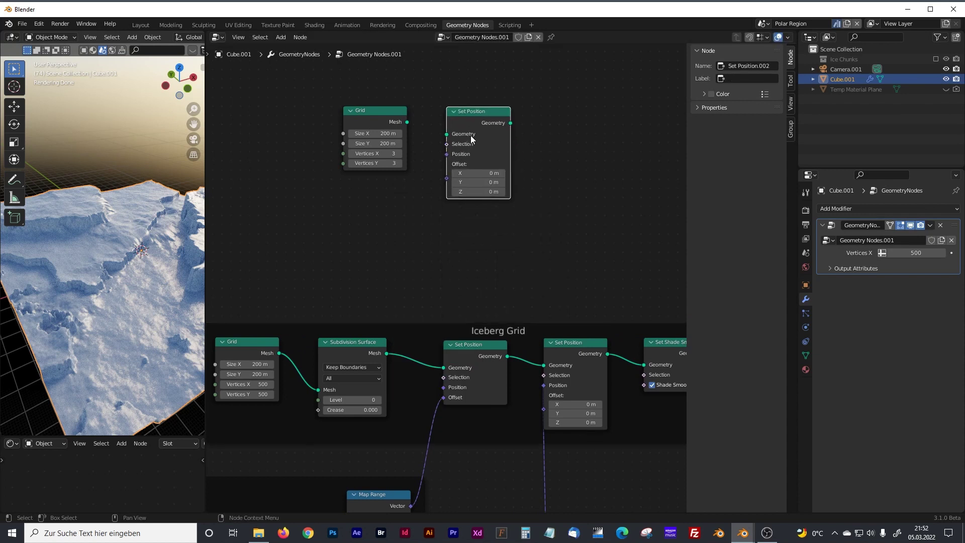
Add a Set Shade Smooth node after the new Set Position and link the Grid through Set Position into it
{"action": "middle_click_drag", "start_coordinate": [538, 233], "coordinate": [488, 234]}
{"action": "key", "text": "shift+a"}
{"action": "type", "text": "set"}
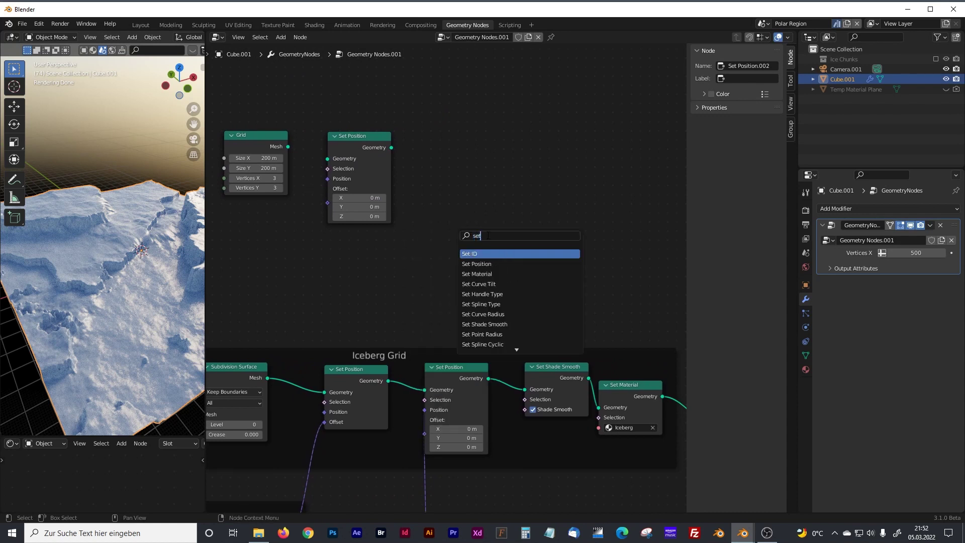
{"action": "type", "text": " sha"}
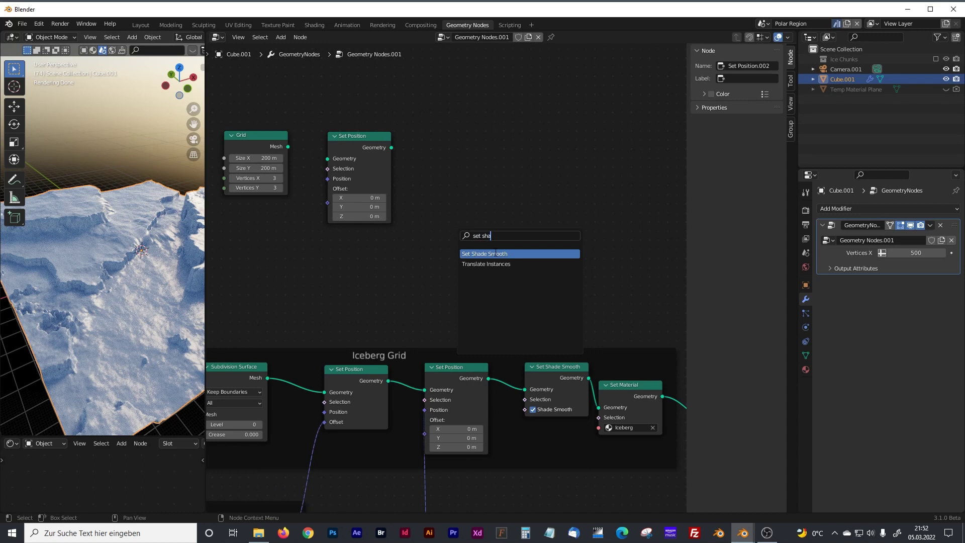
{"action": "left_click", "coordinate": [496, 253]}
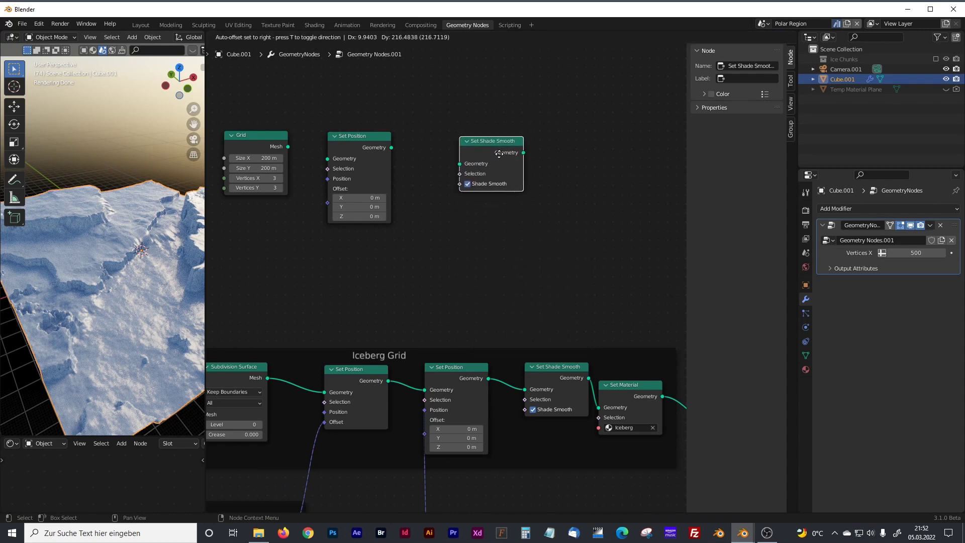
{"action": "left_click", "coordinate": [499, 154]}
{"action": "left_click_drag", "start_coordinate": [504, 144], "coordinate": [509, 143]}
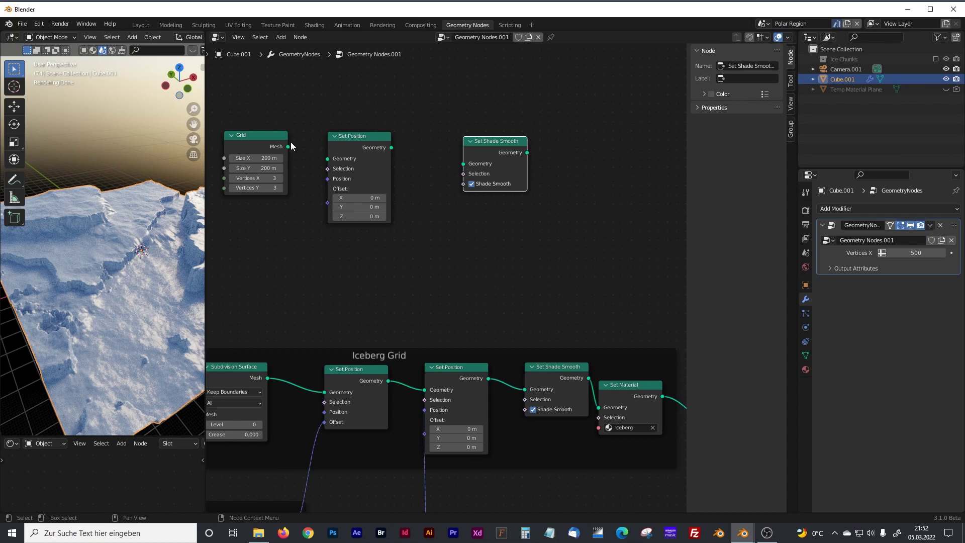
{"action": "left_click_drag", "start_coordinate": [287, 146], "coordinate": [327, 159]}
{"action": "left_click_drag", "start_coordinate": [384, 137], "coordinate": [465, 164]}
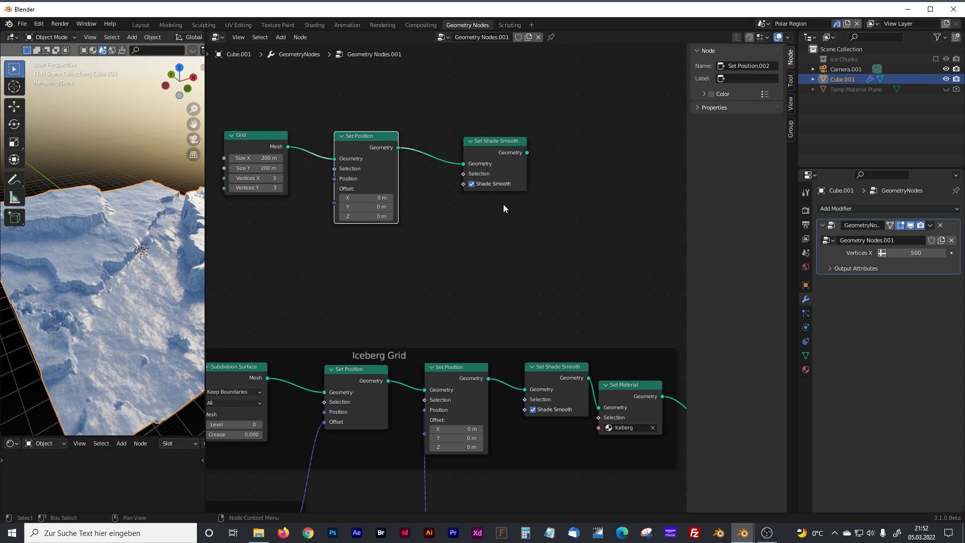
Add a Set Material node after the new Set Shade Smooth and connect their Geometry sockets
{"action": "scroll", "coordinate": [440, 214], "scroll_direction": "down", "scroll_amount": 5, "text": "ctrl"}
{"action": "left_click", "coordinate": [409, 141]}
{"action": "left_click", "coordinate": [496, 156]}
{"action": "key", "text": "shift+a"}
{"action": "left_click", "coordinate": [482, 158]}
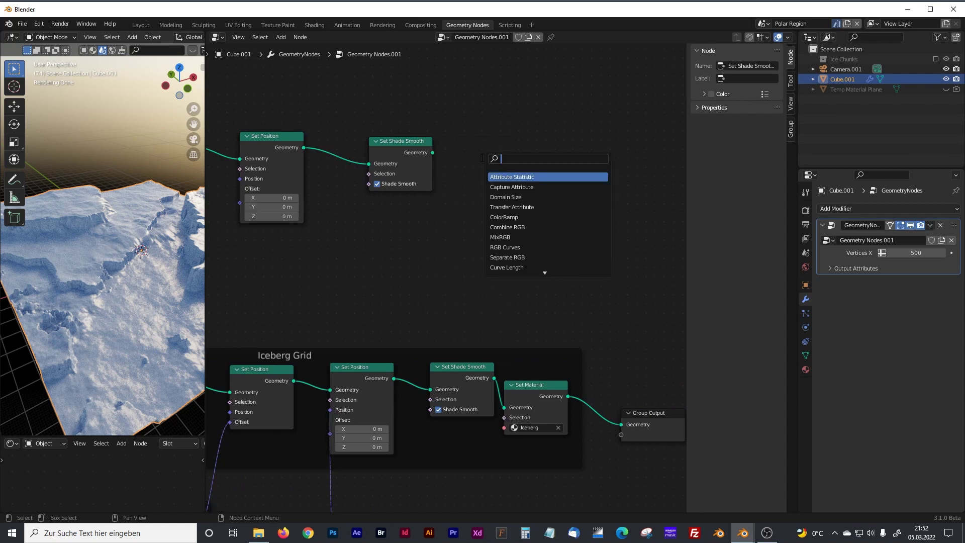
{"action": "type", "text": "set"}
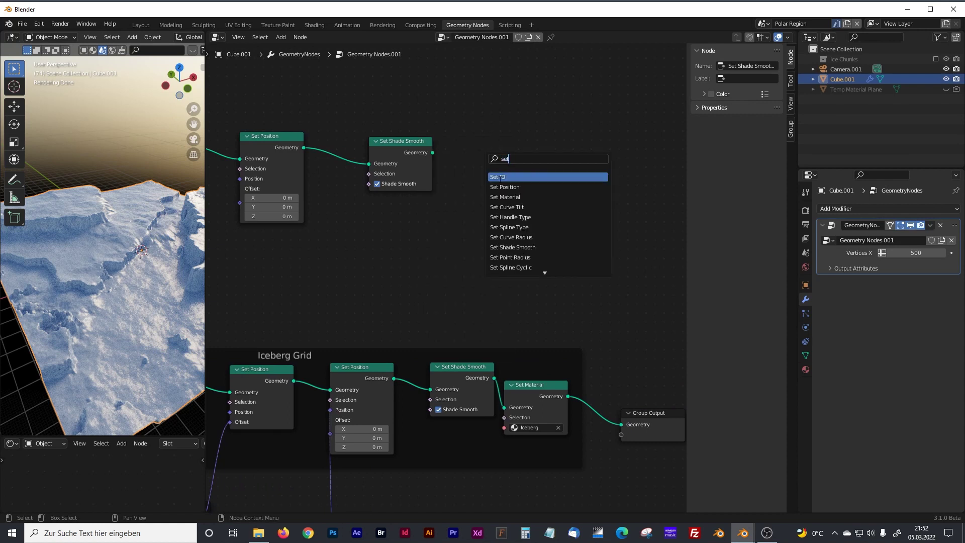
{"action": "type", "text": " mat"}
{"action": "left_click", "coordinate": [502, 187]}
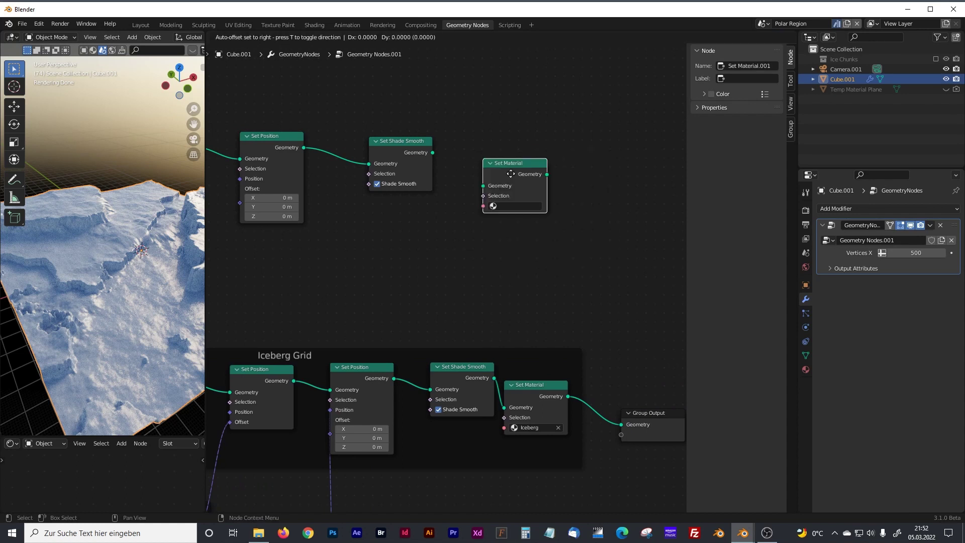
{"action": "left_click", "coordinate": [516, 166]}
{"action": "left_click_drag", "start_coordinate": [433, 153], "coordinate": [487, 173]}
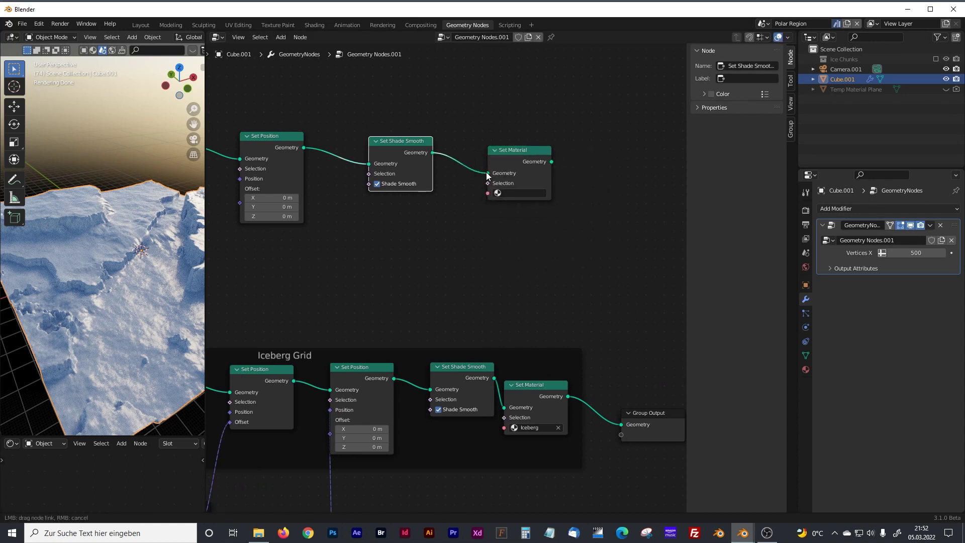
Insert a Join Geometry node before the Group Output and connect the new Set Material's Geometry to it as well
{"action": "scroll", "coordinate": [589, 268], "scroll_direction": "down", "scroll_amount": 1}
{"action": "scroll", "coordinate": [589, 264], "scroll_direction": "down", "scroll_amount": 2}
{"action": "left_click_drag", "start_coordinate": [520, 340], "coordinate": [672, 331]}
{"action": "key", "text": "shift+a"}
{"action": "type", "text": "join"}
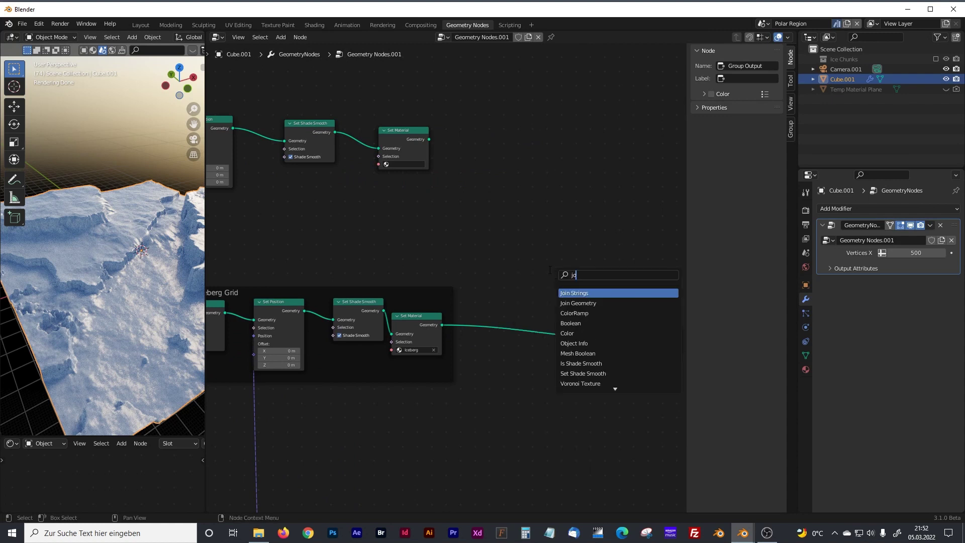
{"action": "left_click", "coordinate": [578, 303]}
{"action": "left_click", "coordinate": [568, 333]}
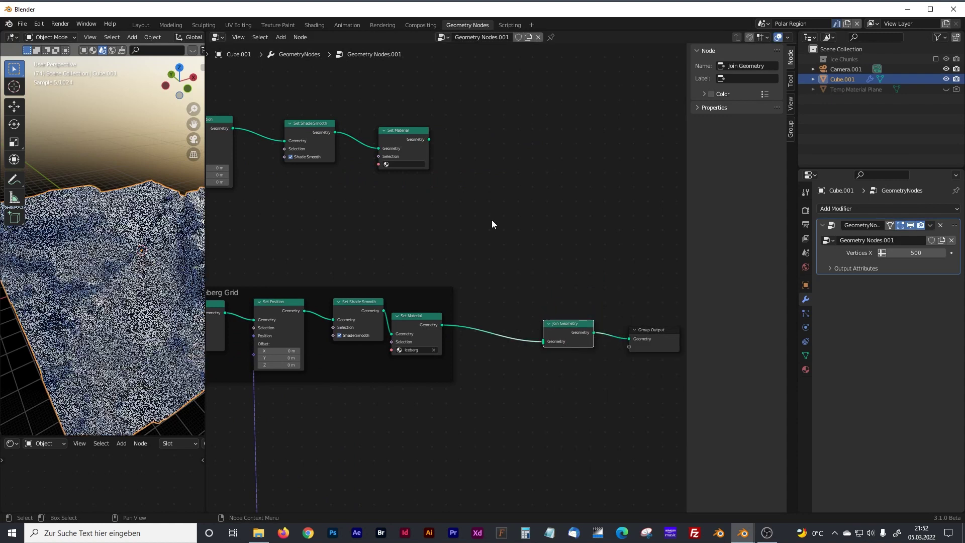
{"action": "left_click_drag", "start_coordinate": [430, 139], "coordinate": [543, 341]}
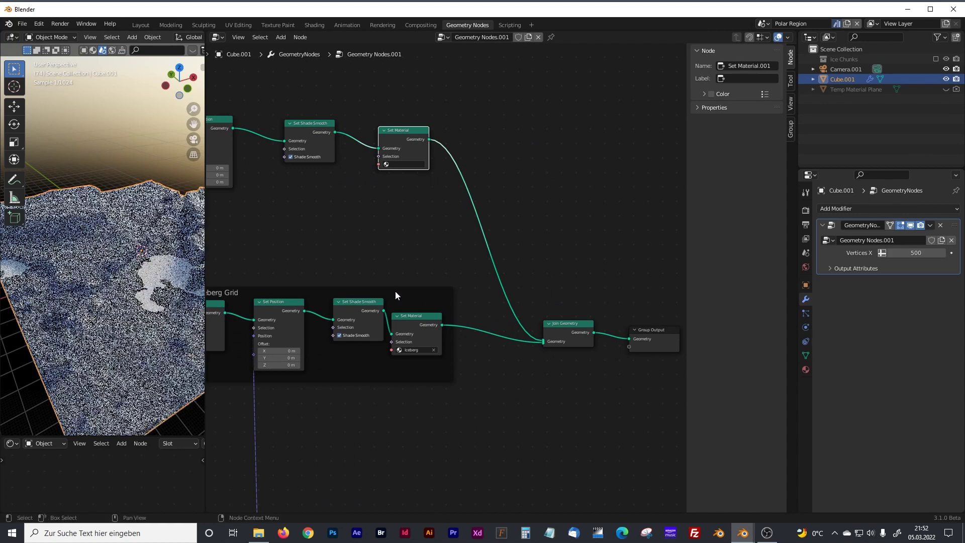
Widen the 3D viewport and set the Z offset of the new grid's Set Position node to 6 m
{"action": "left_click_drag", "start_coordinate": [204, 284], "coordinate": [334, 259]}
{"action": "middle_click_drag", "start_coordinate": [239, 267], "coordinate": [214, 227]}
{"action": "middle_click_drag", "start_coordinate": [399, 222], "coordinate": [499, 269]}
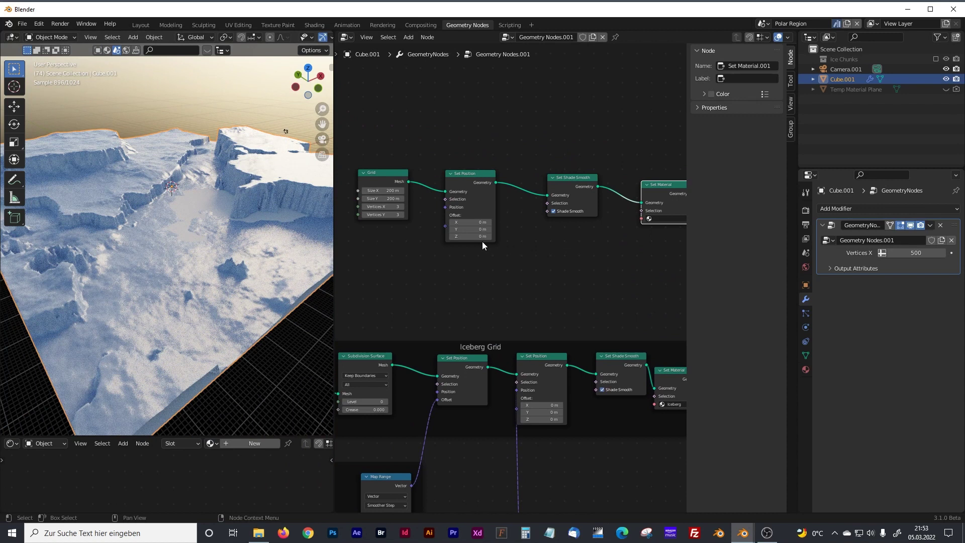
{"action": "scroll", "coordinate": [486, 252], "scroll_direction": "up", "scroll_amount": 1}
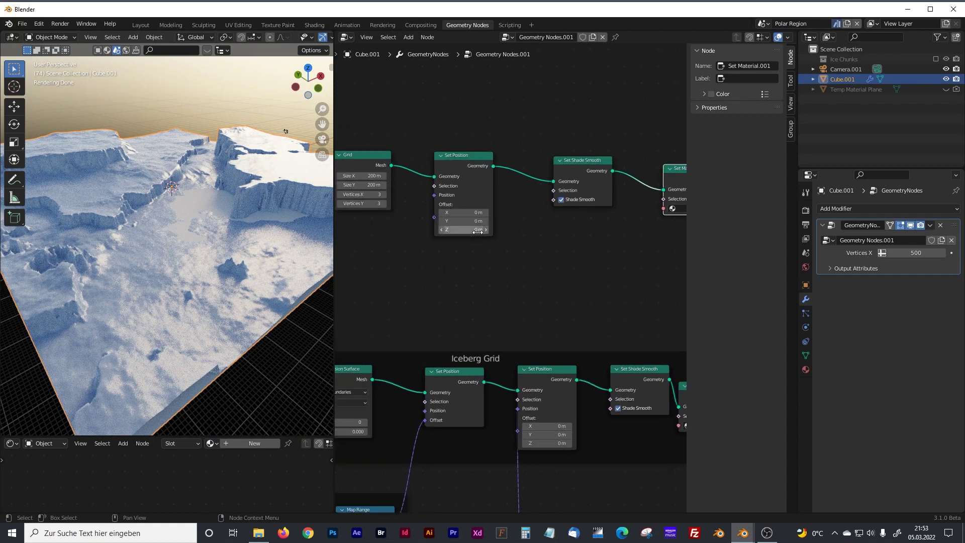
{"action": "left_click", "coordinate": [477, 230]}
{"action": "type", "text": "6"}
{"action": "key", "text": "Return"}
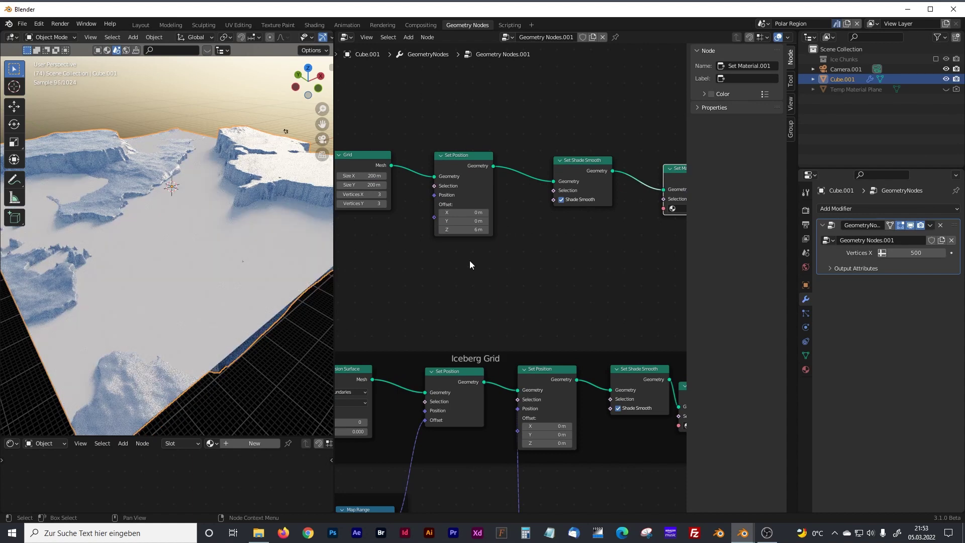
Enlarge the material editor below the 3D viewport and assign the Ocean material in the new grid's Set Material node
{"action": "middle_click_drag", "start_coordinate": [239, 273], "coordinate": [207, 237]}
{"action": "middle_click_drag", "start_coordinate": [536, 275], "coordinate": [417, 270]}
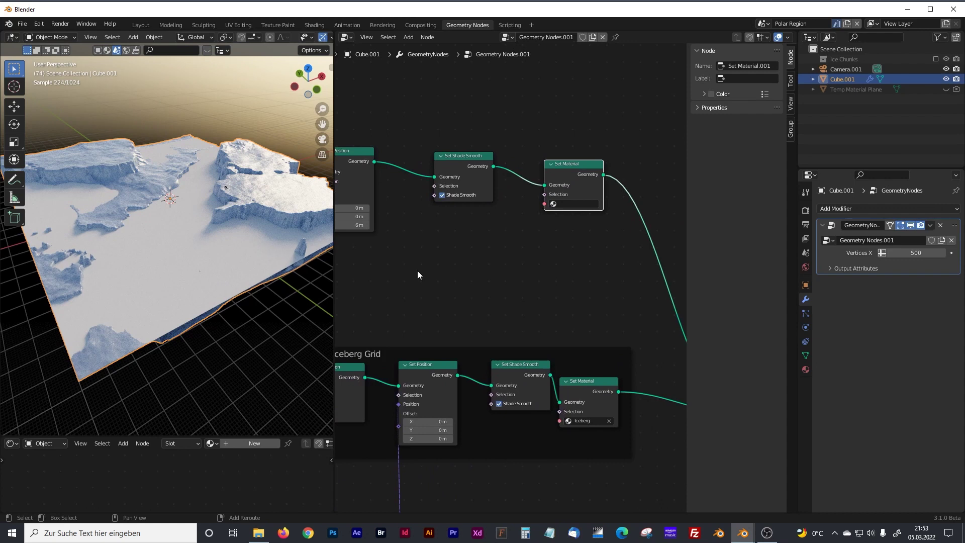
{"action": "left_click_drag", "start_coordinate": [294, 433], "coordinate": [295, 335]}
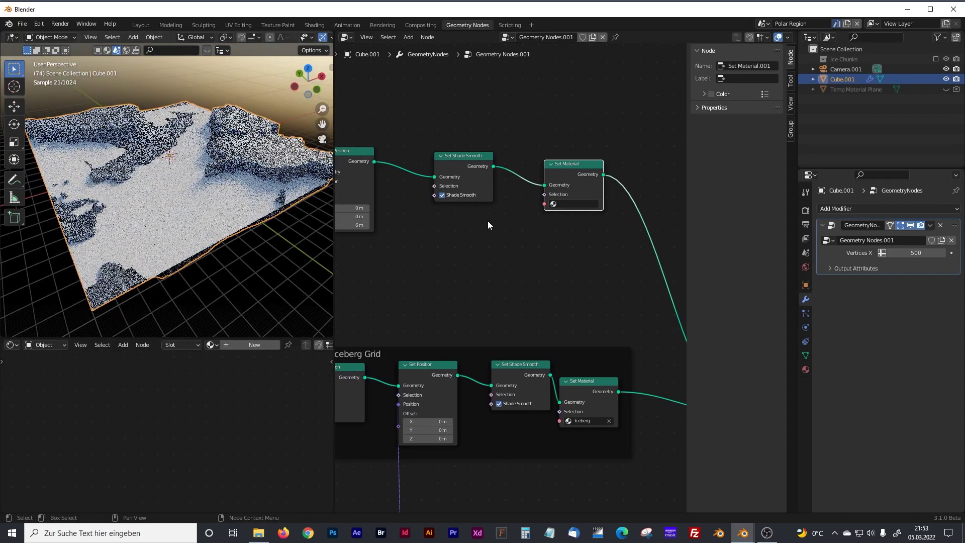
{"action": "left_click", "coordinate": [575, 204]}
{"action": "left_click", "coordinate": [567, 233]}
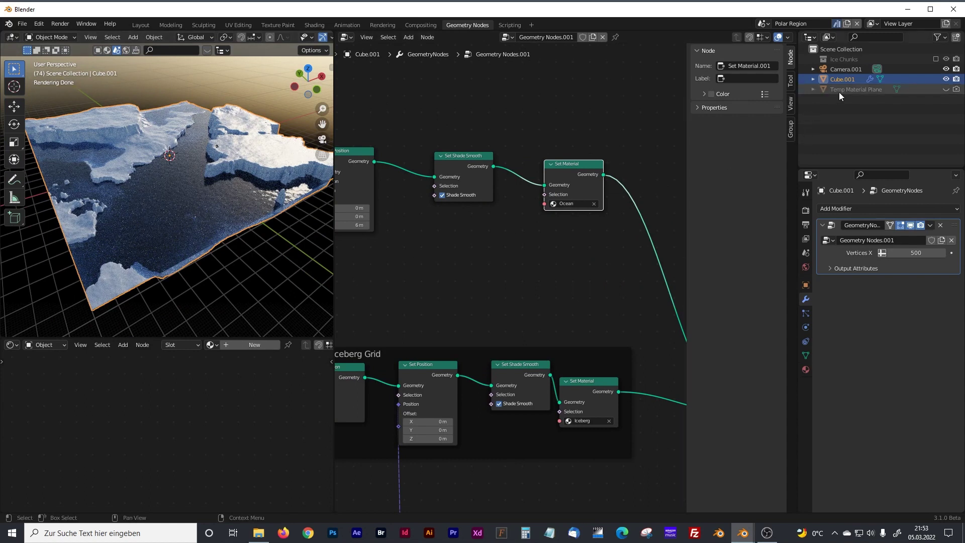
Select the Temp Material Plane, assign the Ocean material to it and enlarge the material editor to show its nodes
{"action": "left_click", "coordinate": [855, 90]}
{"action": "left_click", "coordinate": [258, 345]}
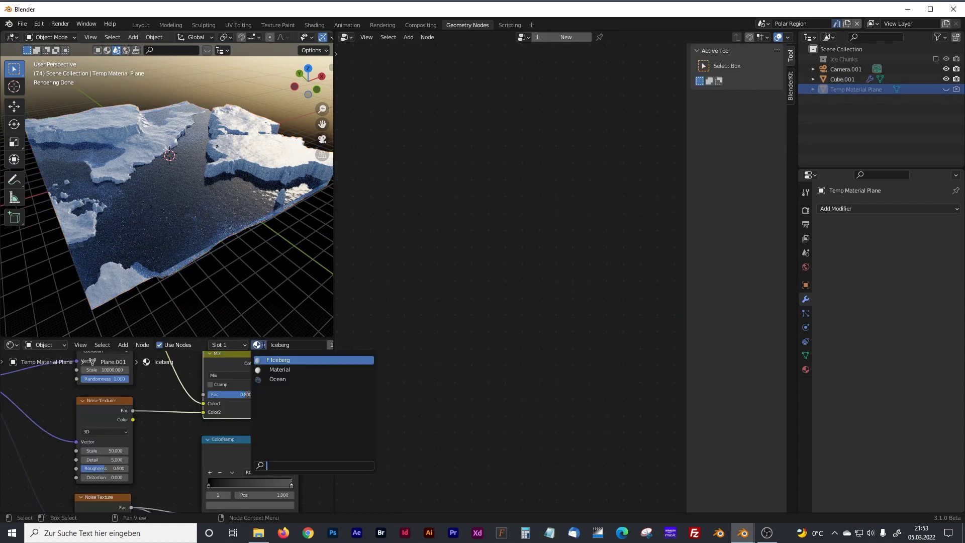
{"action": "left_click", "coordinate": [271, 379]}
{"action": "left_click_drag", "start_coordinate": [334, 302], "coordinate": [634, 302]}
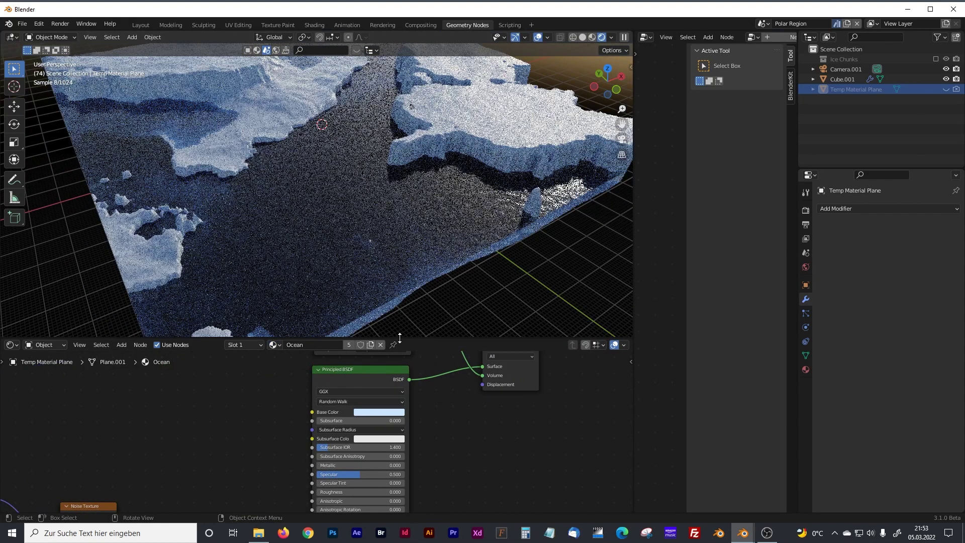
{"action": "left_click_drag", "start_coordinate": [400, 338], "coordinate": [425, 147]}
{"action": "scroll", "coordinate": [272, 299], "scroll_direction": "down", "scroll_amount": 3}
{"action": "scroll", "coordinate": [281, 302], "scroll_direction": "up", "scroll_amount": 5}
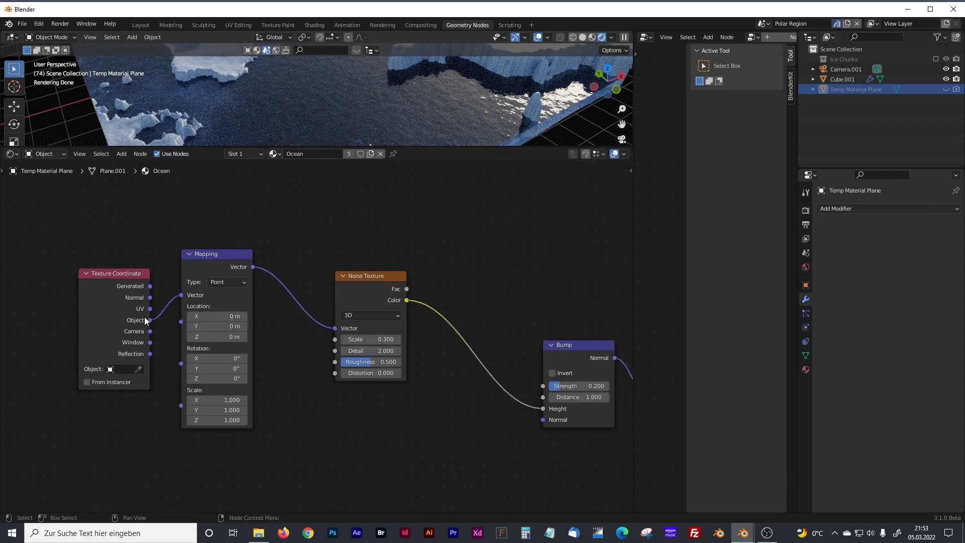
Shift the Ocean material's Mapping and Noise Texture nodes slightly and set the Noise Texture's scale to 1
{"action": "left_click_drag", "start_coordinate": [210, 255], "coordinate": [223, 259]}
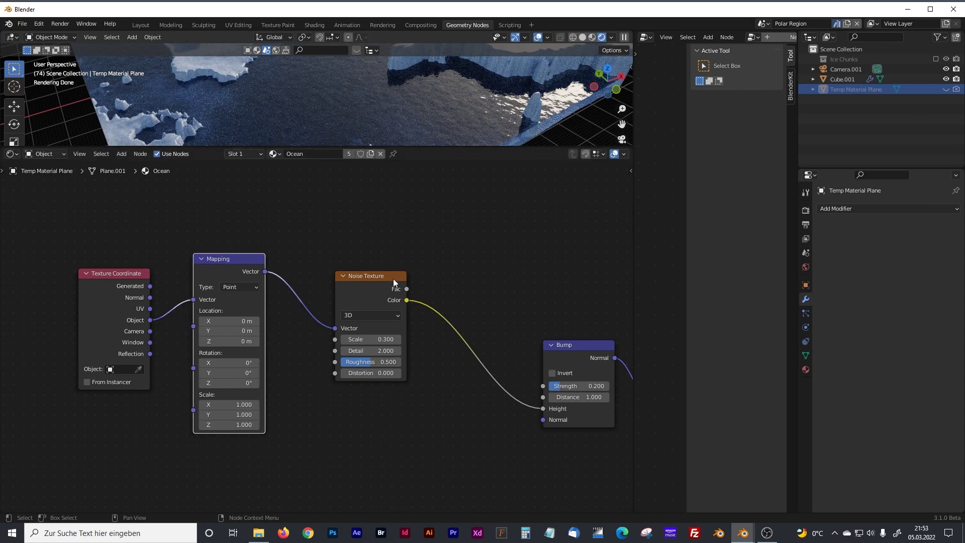
{"action": "left_click_drag", "start_coordinate": [395, 281], "coordinate": [402, 275]}
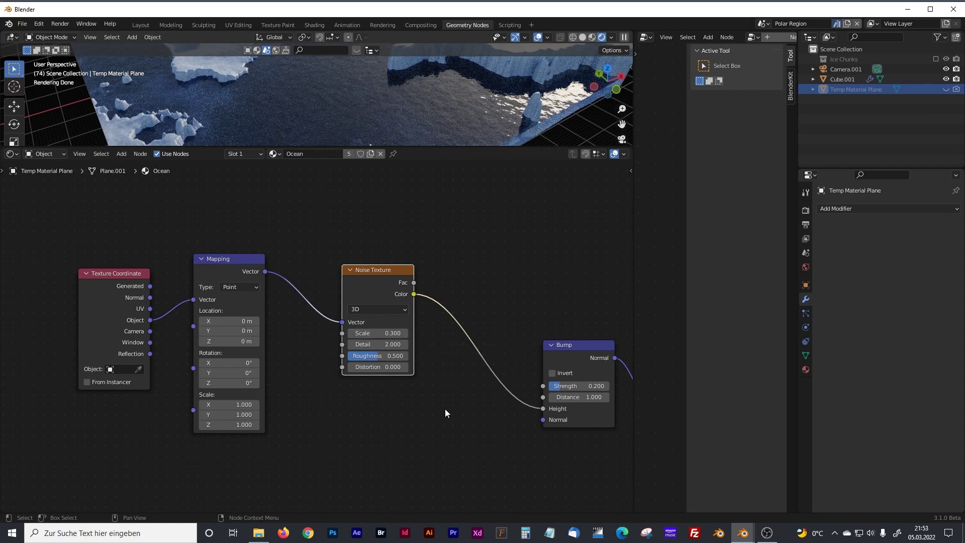
{"action": "middle_click_drag", "start_coordinate": [459, 418], "coordinate": [408, 427]}
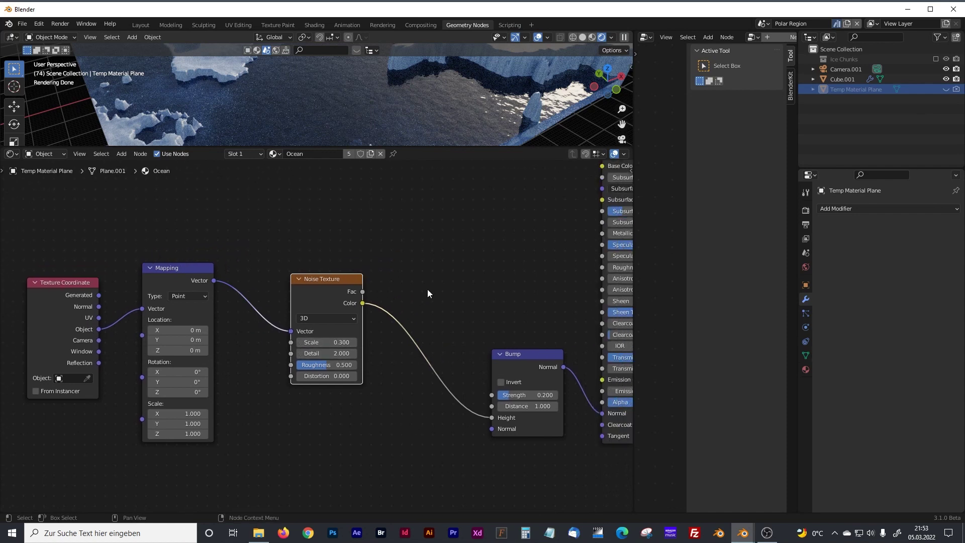
{"action": "left_click_drag", "start_coordinate": [435, 149], "coordinate": [439, 258]}
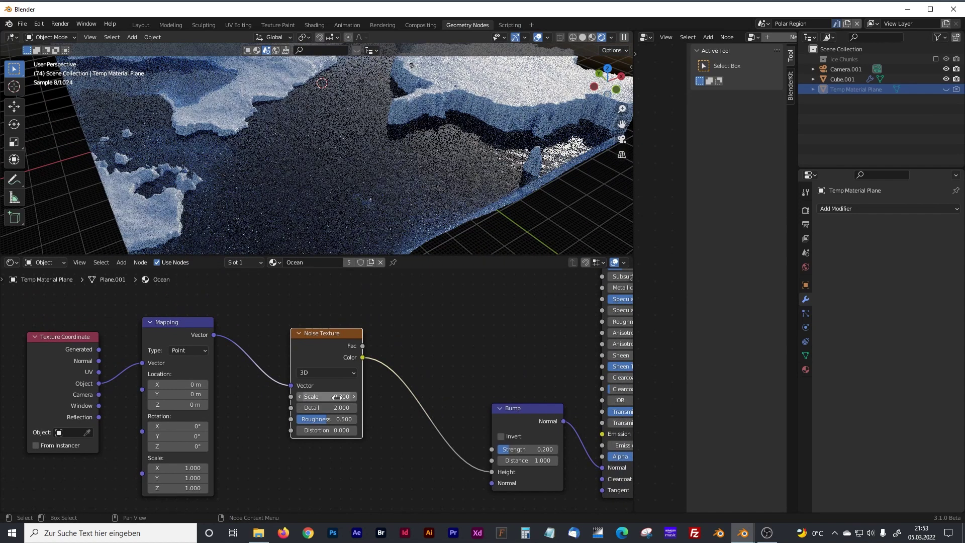
{"action": "double_click", "coordinate": [342, 397]}
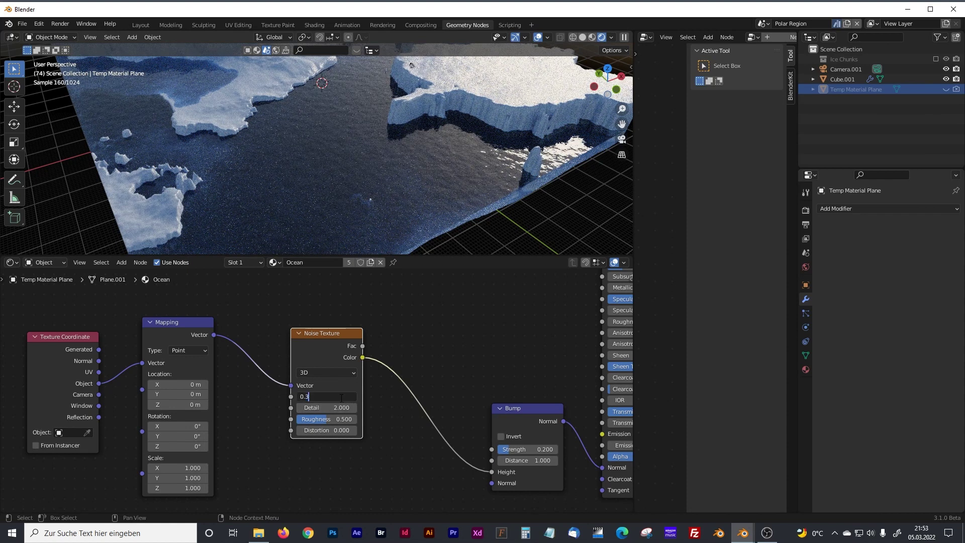
{"action": "key", "text": "BackSpace"}
{"action": "key", "text": "Return"}
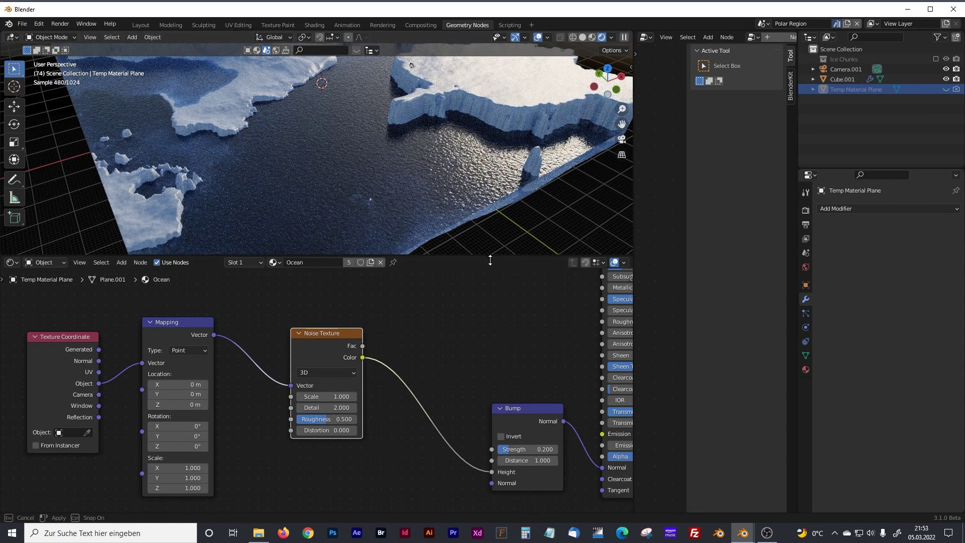
{"action": "left_click_drag", "start_coordinate": [493, 258], "coordinate": [485, 299]}
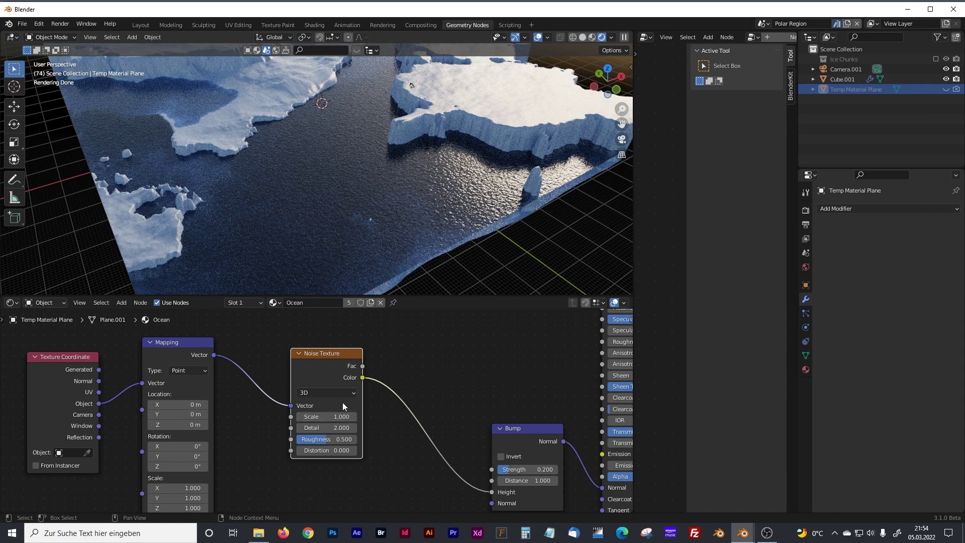
Examine the Bump, Principled BSDF and Principled Volume settings of the Ocean material
{"action": "middle_click_drag", "start_coordinate": [528, 411], "coordinate": [330, 353]}
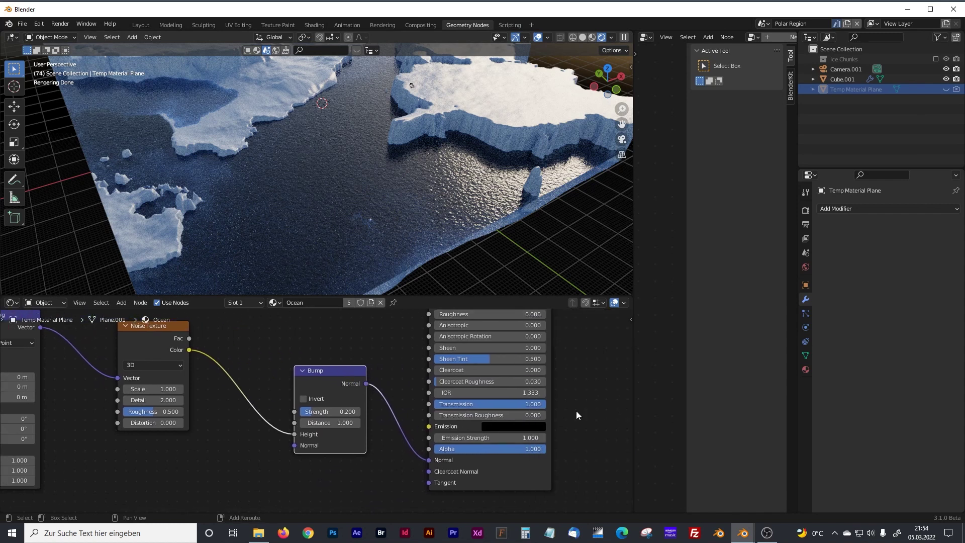
{"action": "middle_click_drag", "start_coordinate": [563, 408], "coordinate": [541, 436]}
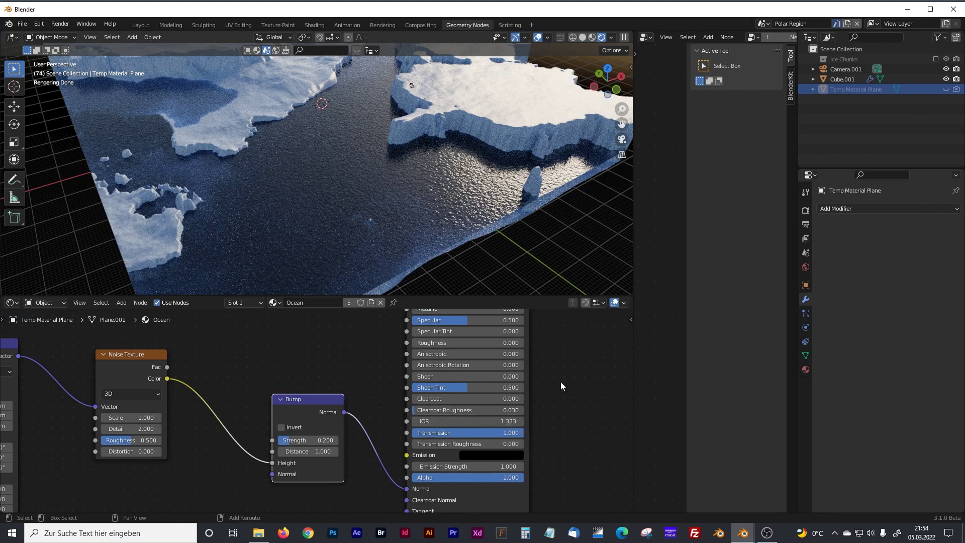
{"action": "scroll", "coordinate": [539, 409], "scroll_direction": "up", "scroll_amount": 5, "text": "shift"}
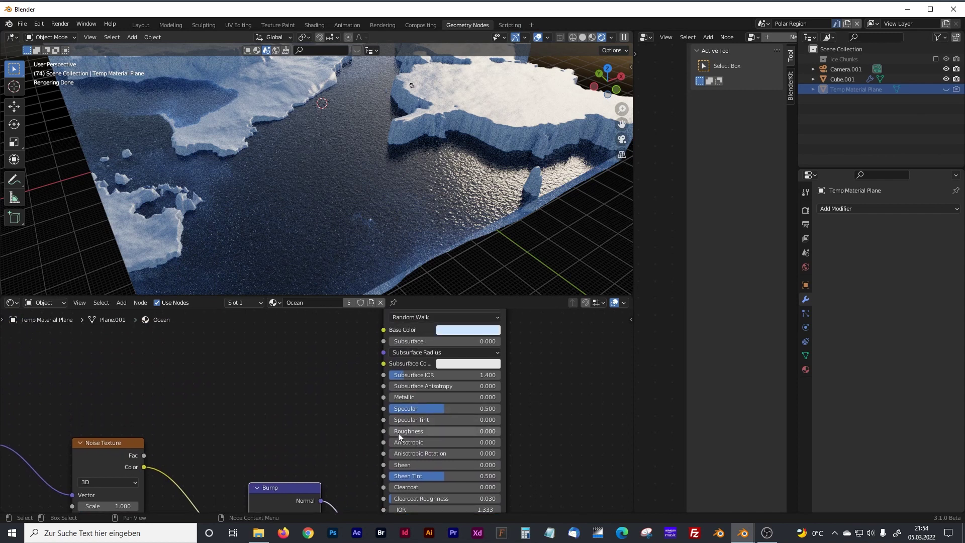
{"action": "scroll", "coordinate": [553, 373], "scroll_direction": "up", "scroll_amount": 2, "text": "shift"}
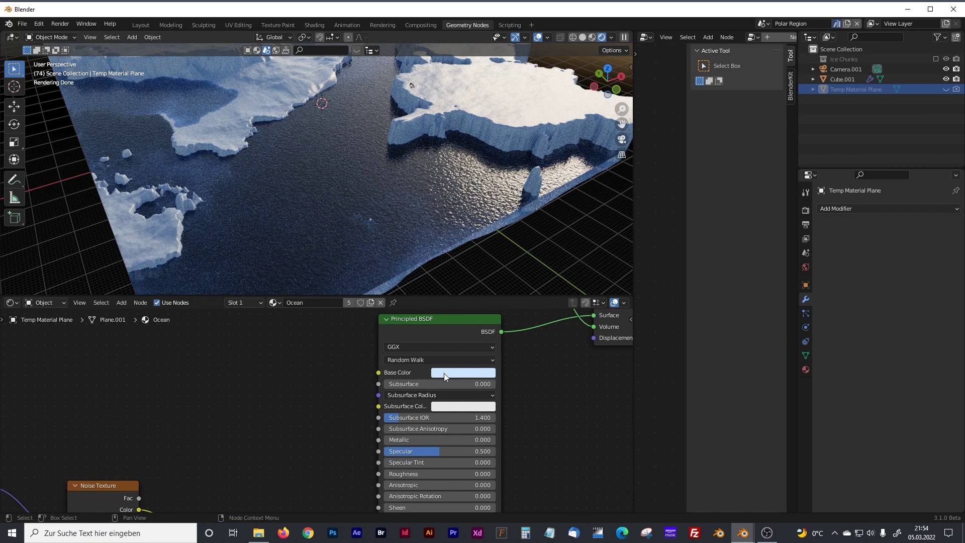
{"action": "scroll", "coordinate": [532, 381], "scroll_direction": "down", "scroll_amount": 2}
{"action": "middle_click_drag", "start_coordinate": [532, 381], "coordinate": [508, 423]}
{"action": "middle_click_drag", "start_coordinate": [503, 353], "coordinate": [474, 434]}
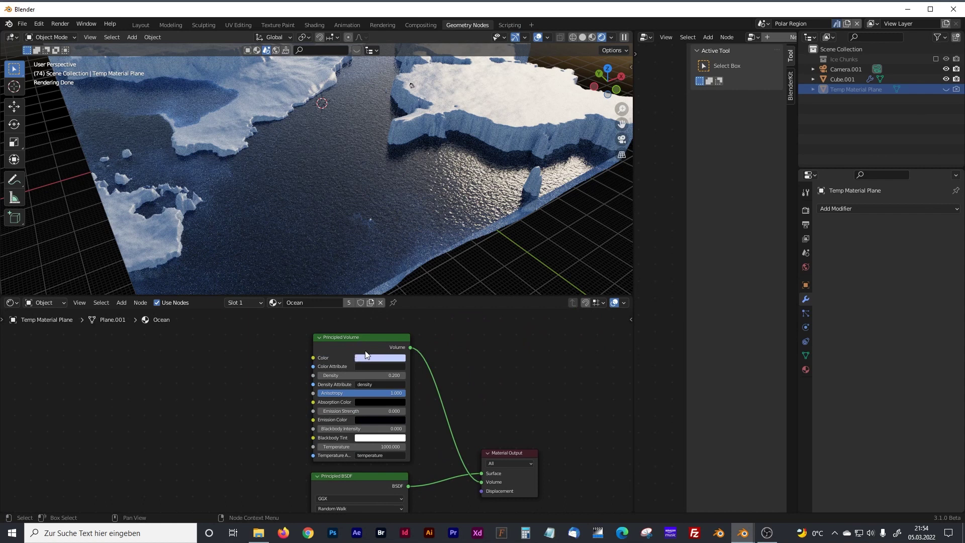
{"action": "left_click", "coordinate": [354, 339]}
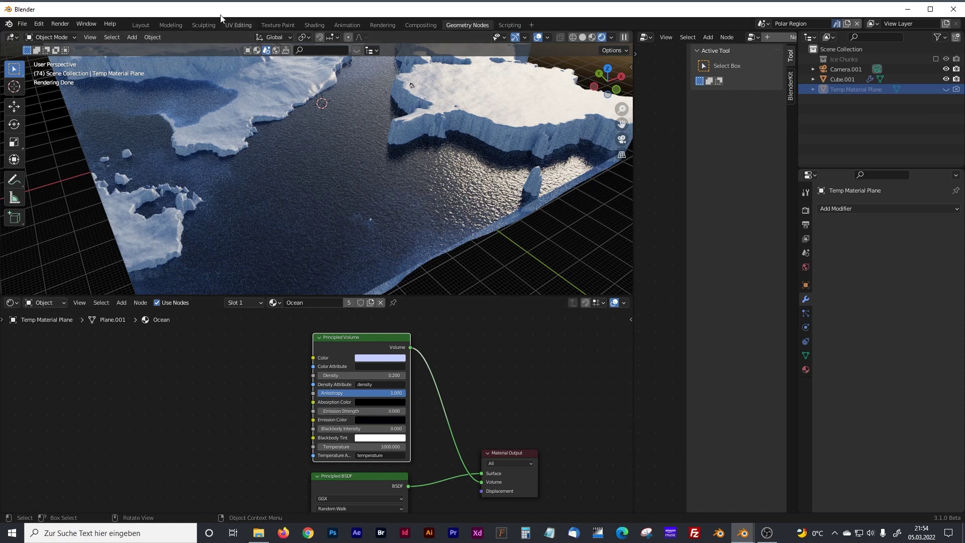
Reselect the landscape object to bring back its geometry nodes and set the ocean grid's Y offset to -21.4 m
{"action": "left_click_drag", "start_coordinate": [634, 135], "coordinate": [297, 146]}
{"action": "left_click", "coordinate": [200, 149]}
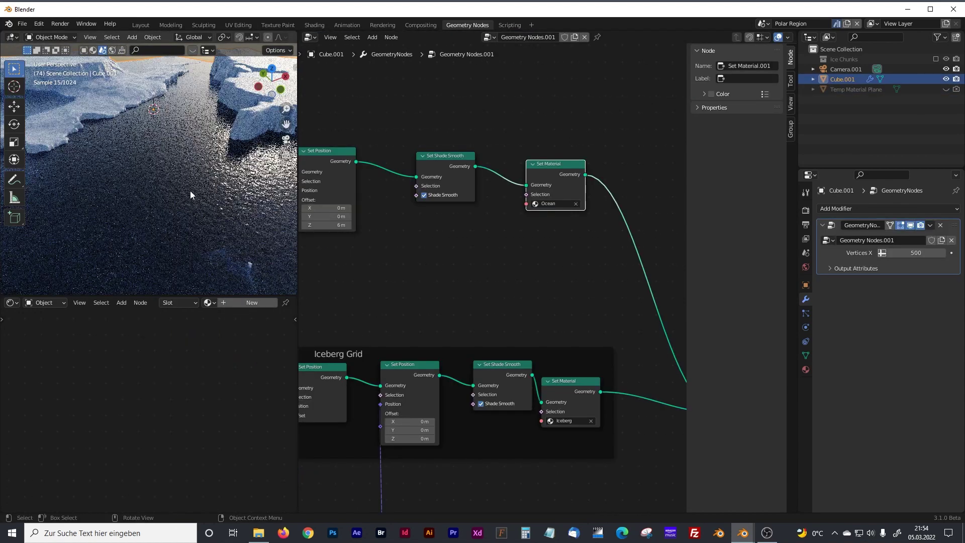
{"action": "left_click_drag", "start_coordinate": [300, 236], "coordinate": [360, 222]}
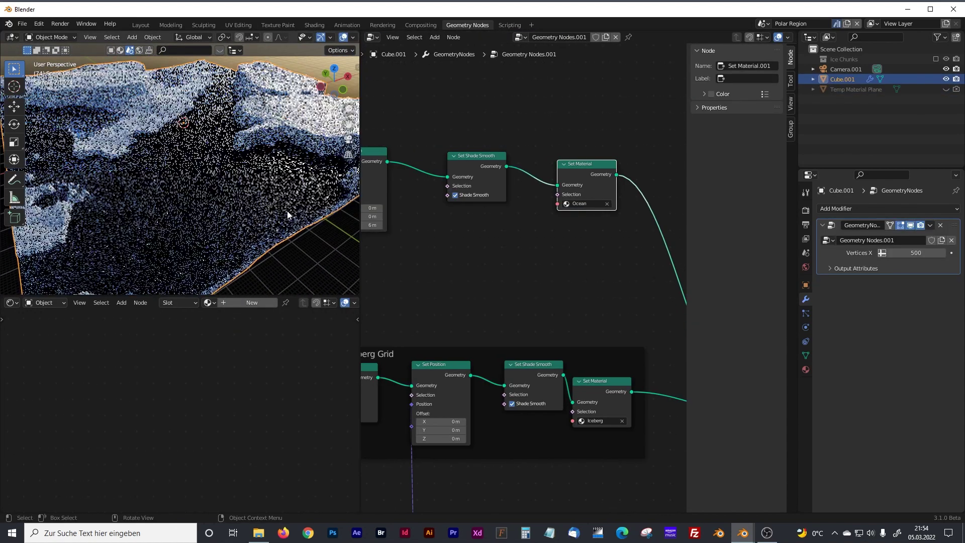
{"action": "middle_click_drag", "start_coordinate": [274, 195], "coordinate": [276, 200]}
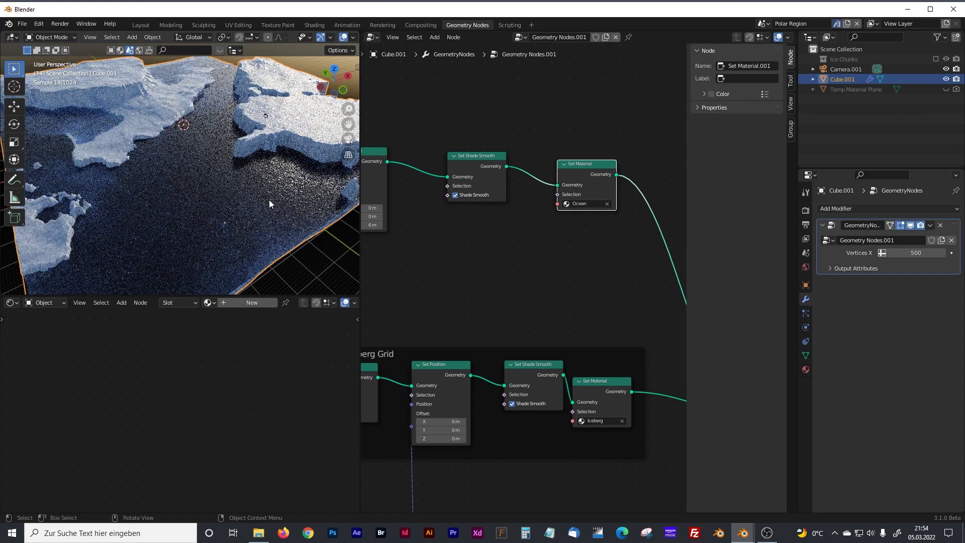
{"action": "left_click_drag", "start_coordinate": [372, 216], "coordinate": [351, 216]}
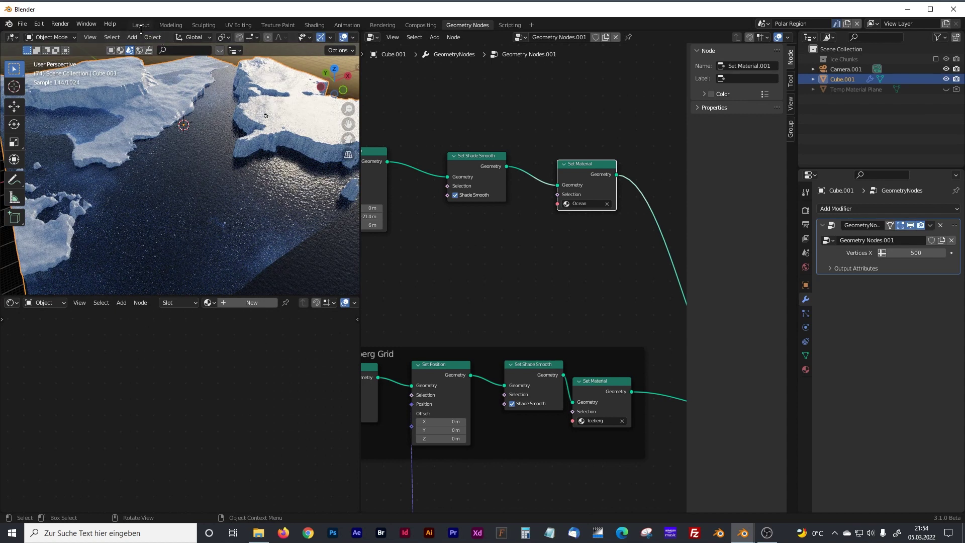
Enable the Ice Chunks collection, frame Ice Chunk 01 in a wider 3D viewport and switch to solid shading
{"action": "left_click", "coordinate": [937, 59]}
{"action": "left_click", "coordinate": [861, 69]}
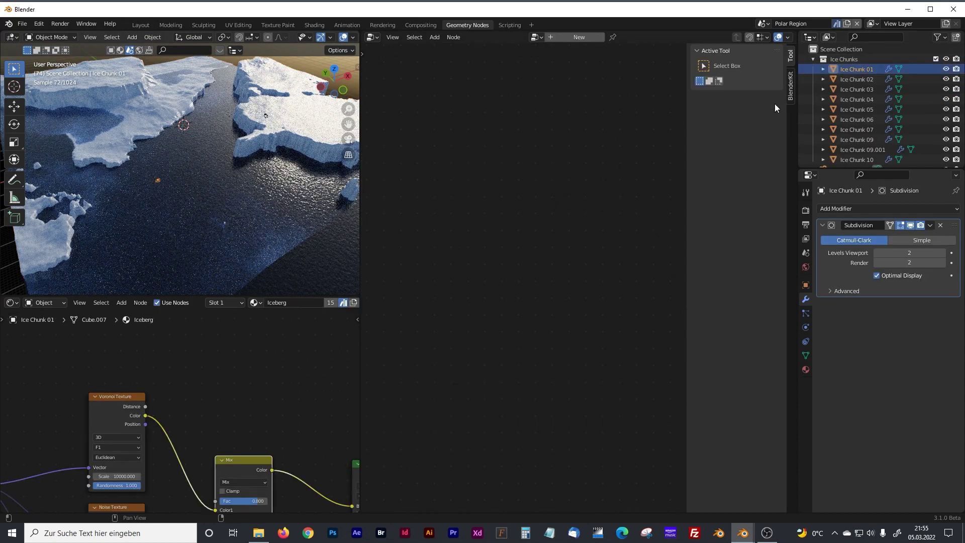
{"action": "key", "text": "KP_Decimal"}
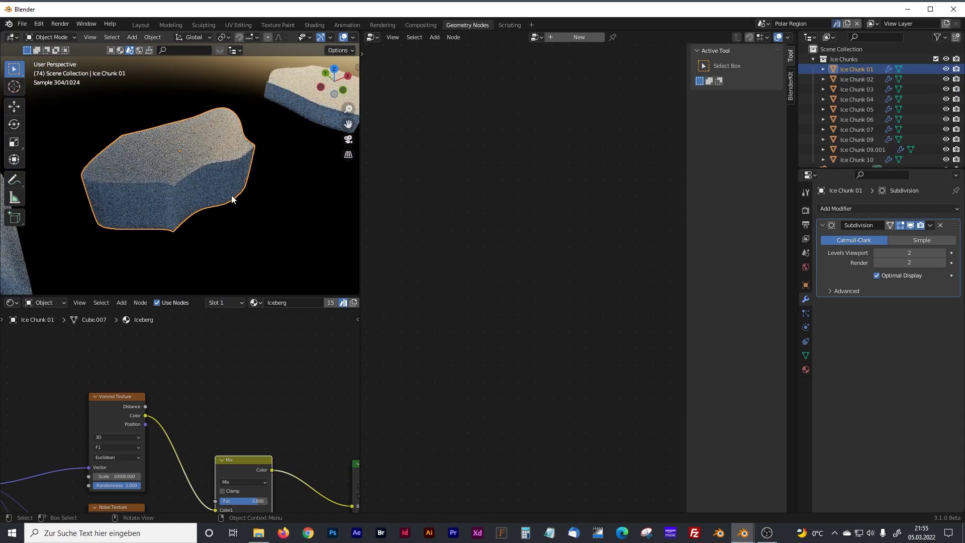
{"action": "scroll", "coordinate": [231, 195], "scroll_direction": "down", "scroll_amount": 8}
{"action": "middle_click_drag", "start_coordinate": [195, 194], "coordinate": [225, 197], "text": "shift"}
{"action": "left_click_drag", "start_coordinate": [357, 218], "coordinate": [450, 210]}
{"action": "middle_click_drag", "start_coordinate": [312, 194], "coordinate": [418, 87]}
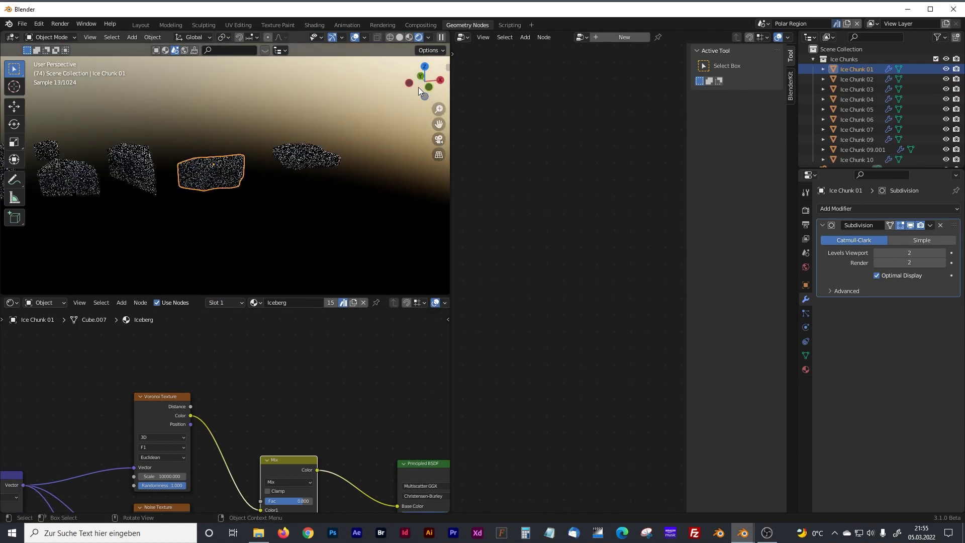
{"action": "left_click", "coordinate": [400, 38]}
Inspect the mesh of Ice Chunk 10 in Edit Mode from the front view, then return to Object Mode
{"action": "mouse_move", "coordinate": [211, 201]}
{"action": "middle_mouse_down", "text": "shift"}
{"action": "mouse_move", "coordinate": [340, 188]}
{"action": "mouse_move", "coordinate": [300, 216]}
{"action": "mouse_move", "coordinate": [294, 248]}
{"action": "middle_mouse_up", "text": "shift"}
{"action": "key", "text": "Tab"}
{"action": "key", "text": "Tab"}
{"action": "left_click", "coordinate": [306, 184]}
{"action": "key", "text": "Tab"}
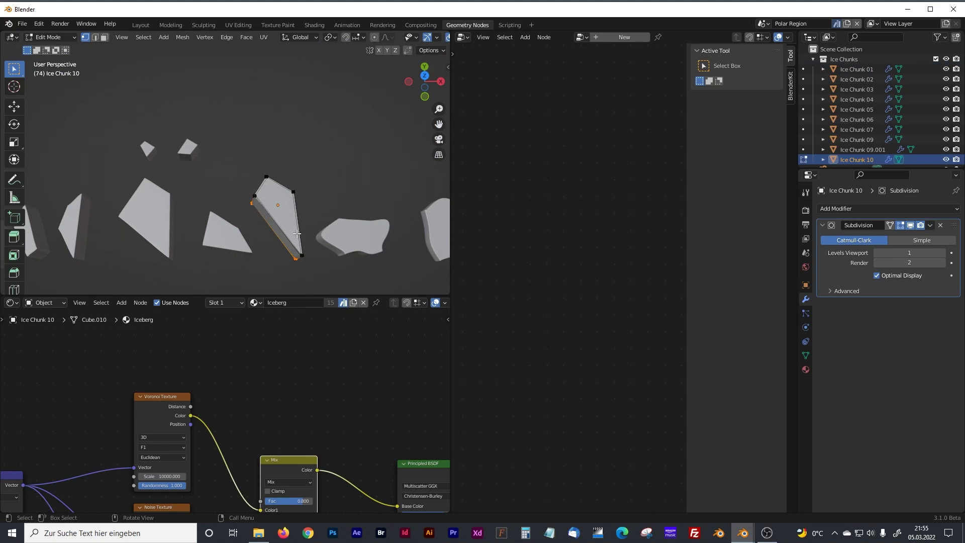
{"action": "key", "text": "KP_1"}
{"action": "scroll", "coordinate": [284, 191], "scroll_direction": "up", "scroll_amount": 2}
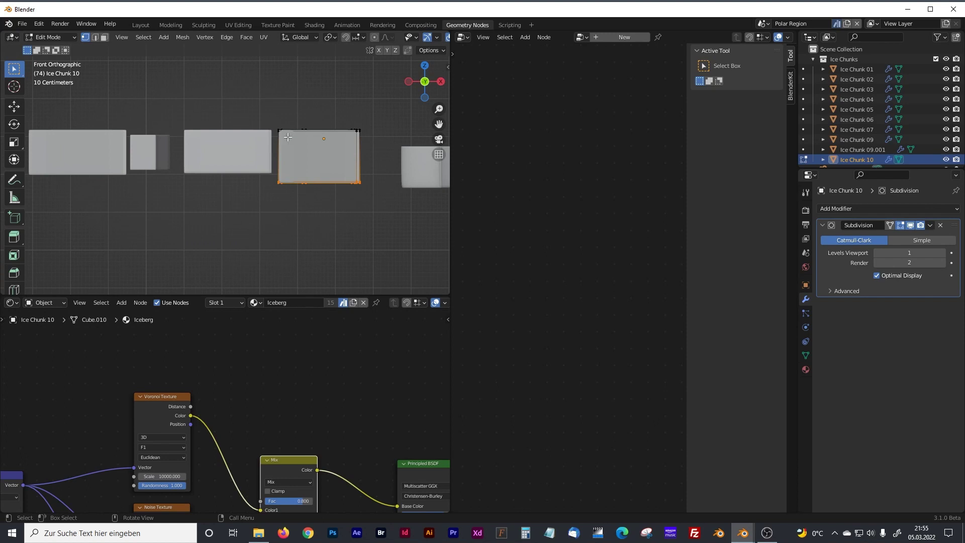
{"action": "key", "text": "Tab"}
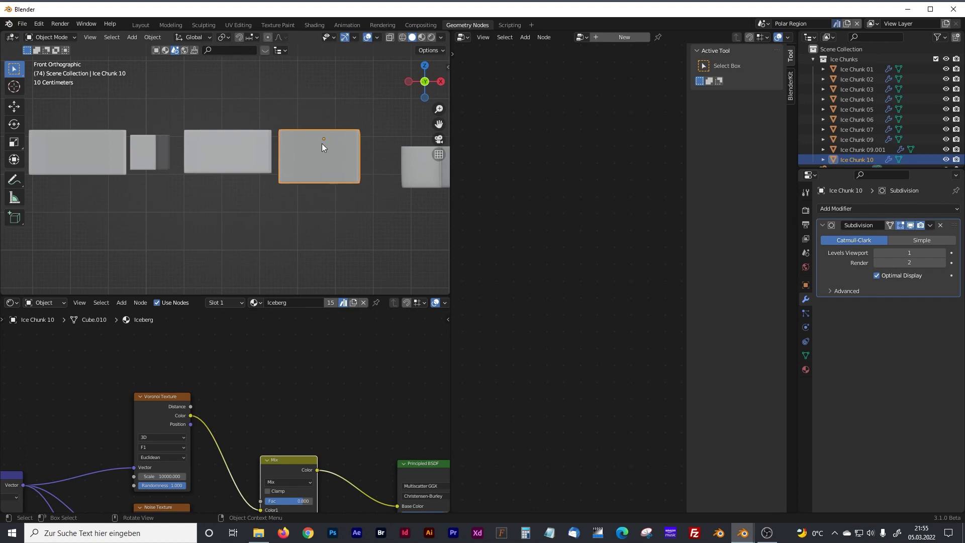
Examine the origin of Ice Chunk 10 and the row of ice chunks from several angles
{"action": "scroll", "coordinate": [305, 147], "scroll_direction": "down", "scroll_amount": 1}
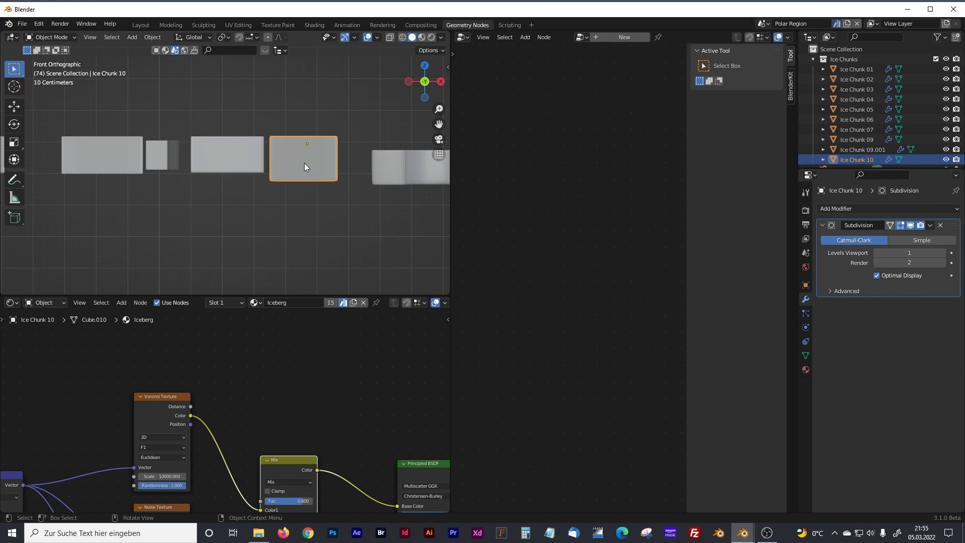
{"action": "middle_click_drag", "start_coordinate": [270, 161], "coordinate": [281, 204]}
{"action": "scroll", "coordinate": [282, 204], "scroll_direction": "down", "scroll_amount": 5}
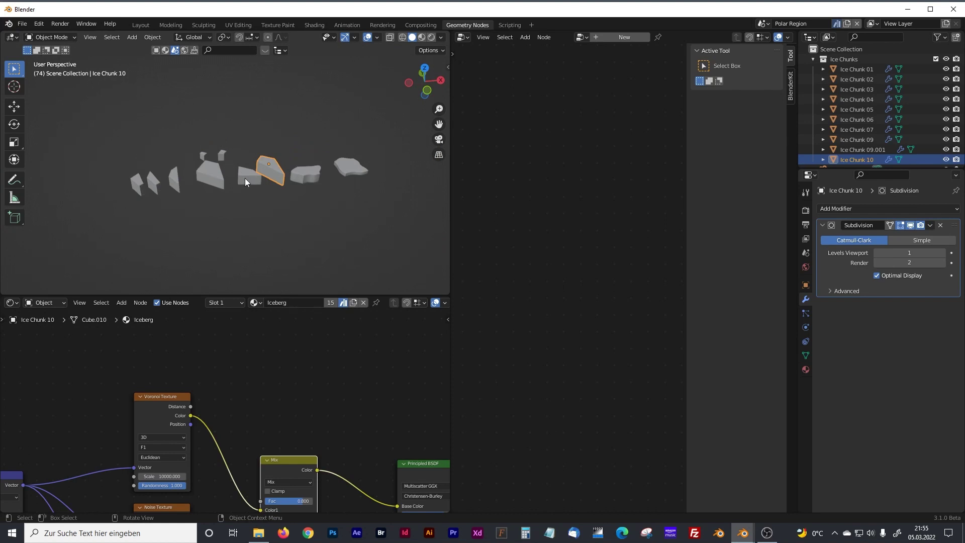
{"action": "middle_click_drag", "start_coordinate": [340, 161], "coordinate": [322, 181]}
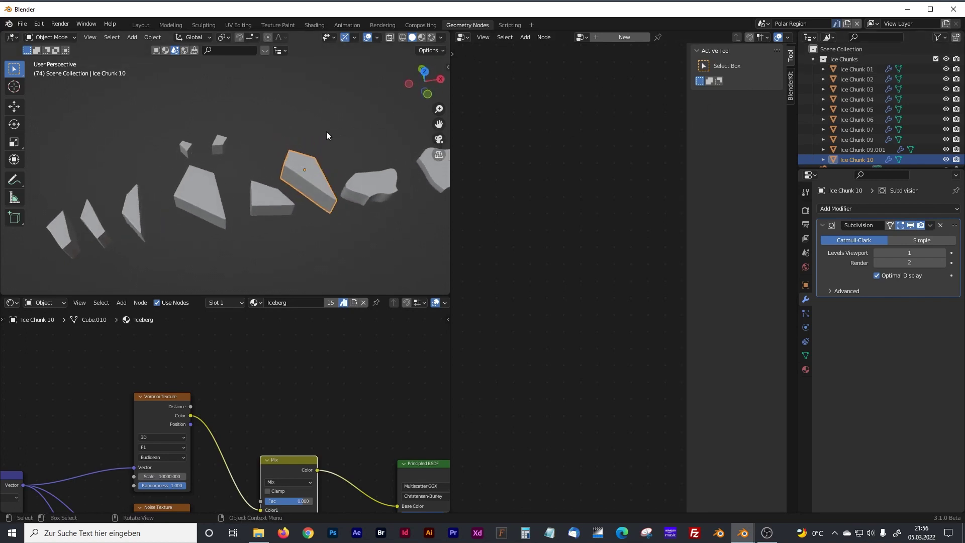
{"action": "key", "text": "KP_Decimal"}
{"action": "middle_click_drag", "start_coordinate": [286, 141], "coordinate": [315, 134]}
Select the landscape again, enlarge its node editor and move the ocean grid's node chain farther above the Iceberg Grid frame
{"action": "left_click_drag", "start_coordinate": [453, 165], "coordinate": [234, 164]}
{"action": "left_click", "coordinate": [211, 201]}
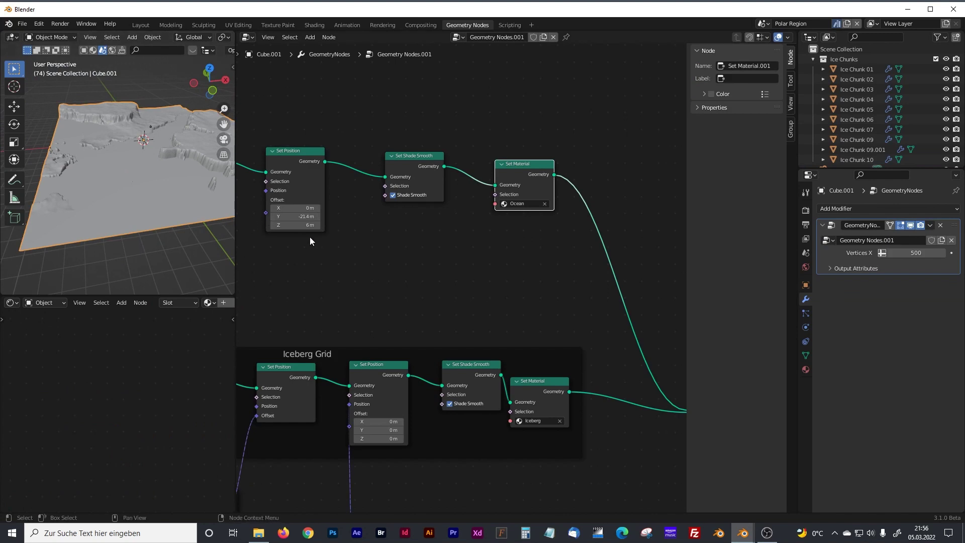
{"action": "scroll", "coordinate": [322, 238], "scroll_direction": "down", "scroll_amount": 2}
{"action": "scroll", "coordinate": [331, 240], "scroll_direction": "down", "scroll_amount": 1}
{"action": "left_click_drag", "start_coordinate": [262, 182], "coordinate": [520, 256]}
{"action": "left_click_drag", "start_coordinate": [504, 224], "coordinate": [502, 94]}
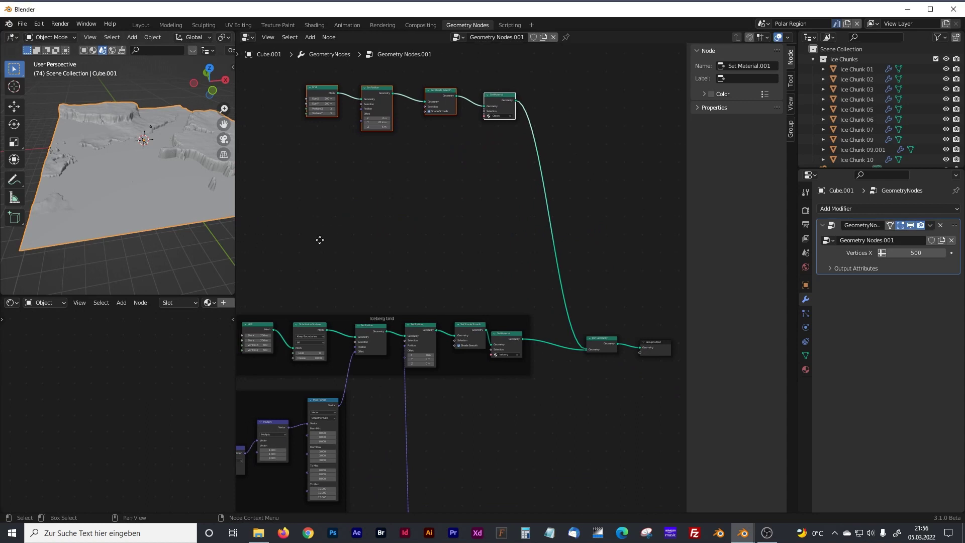
{"action": "middle_click_drag", "start_coordinate": [319, 237], "coordinate": [342, 242]}
{"action": "left_click", "coordinate": [377, 246]}
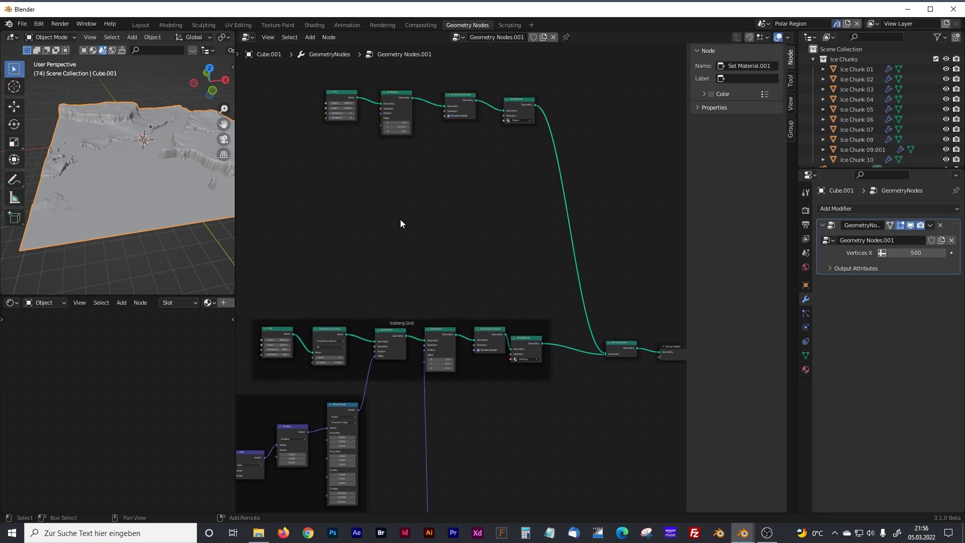
Add a Distribute Points on Faces node and place it between the ocean grid's nodes and the Iceberg Grid frame
{"action": "scroll", "coordinate": [401, 222], "scroll_direction": "up", "scroll_amount": 1}
{"action": "key", "text": "shift+a"}
{"action": "type", "text": "distr"}
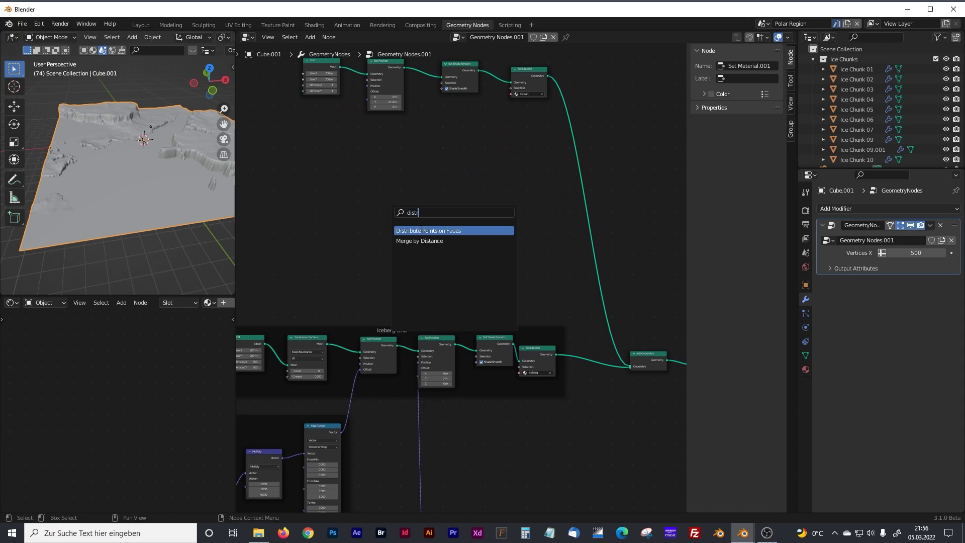
{"action": "key", "text": "Return"}
{"action": "left_click", "coordinate": [398, 173]}
{"action": "scroll", "coordinate": [398, 173], "scroll_direction": "up", "scroll_amount": 1}
{"action": "middle_click_drag", "start_coordinate": [397, 173], "coordinate": [334, 259]}
{"action": "left_click_drag", "start_coordinate": [386, 219], "coordinate": [390, 208]}
{"action": "middle_click_drag", "start_coordinate": [334, 213], "coordinate": [332, 238]}
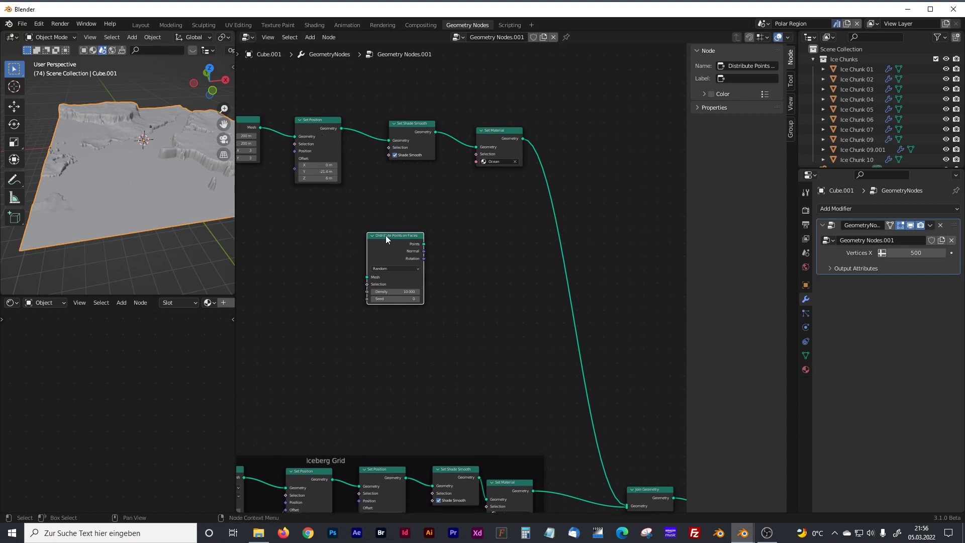
{"action": "left_click_drag", "start_coordinate": [386, 239], "coordinate": [393, 232]}
{"action": "scroll", "coordinate": [342, 132], "scroll_direction": "up", "scroll_amount": 2}
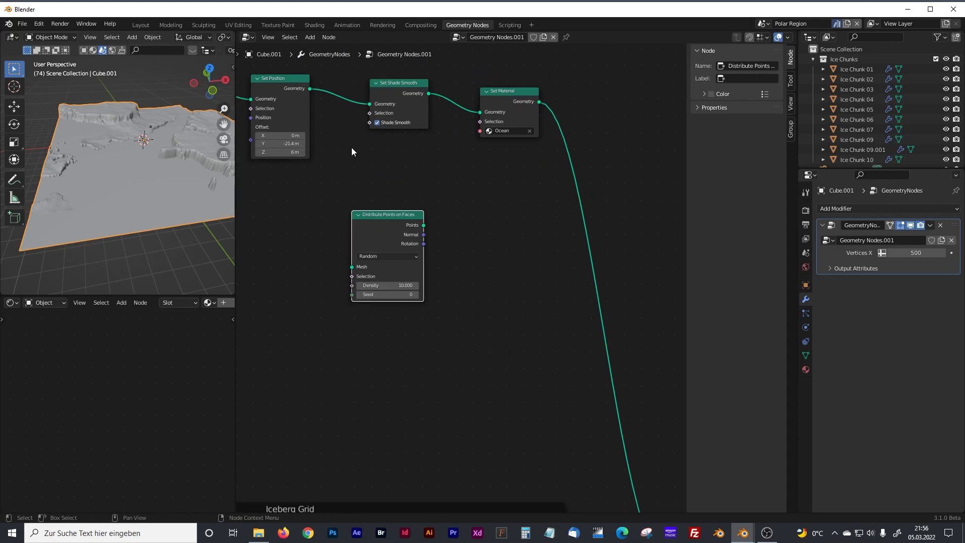
Feed the ocean grid's Set Position geometry into Distribute Points on Faces and add an Instance on Points node beside it
{"action": "left_click_drag", "start_coordinate": [326, 125], "coordinate": [368, 303]}
{"action": "middle_click_drag", "start_coordinate": [483, 302], "coordinate": [449, 288]}
{"action": "key", "text": "shift+a"}
{"action": "left_click", "coordinate": [448, 290]}
{"action": "type", "text": "i"}
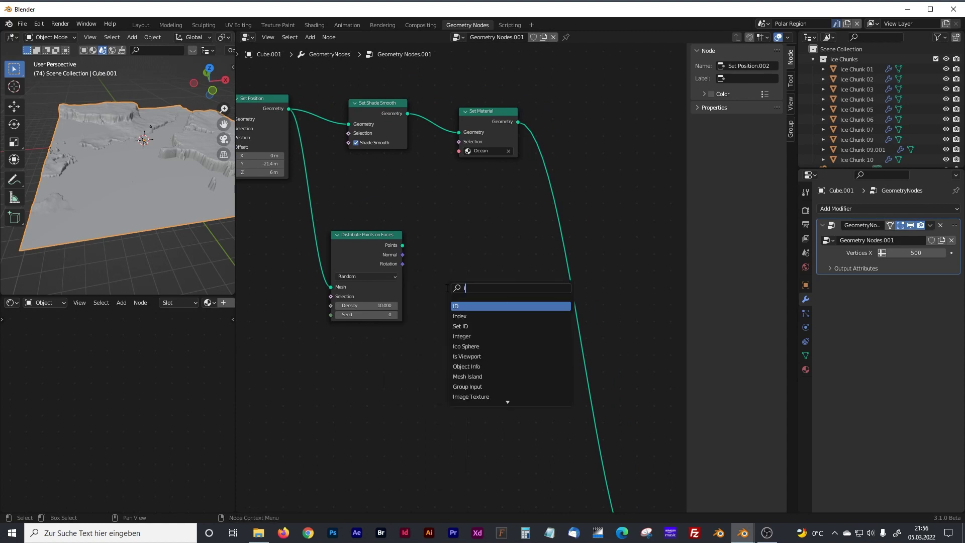
{"action": "type", "text": "nstanc"}
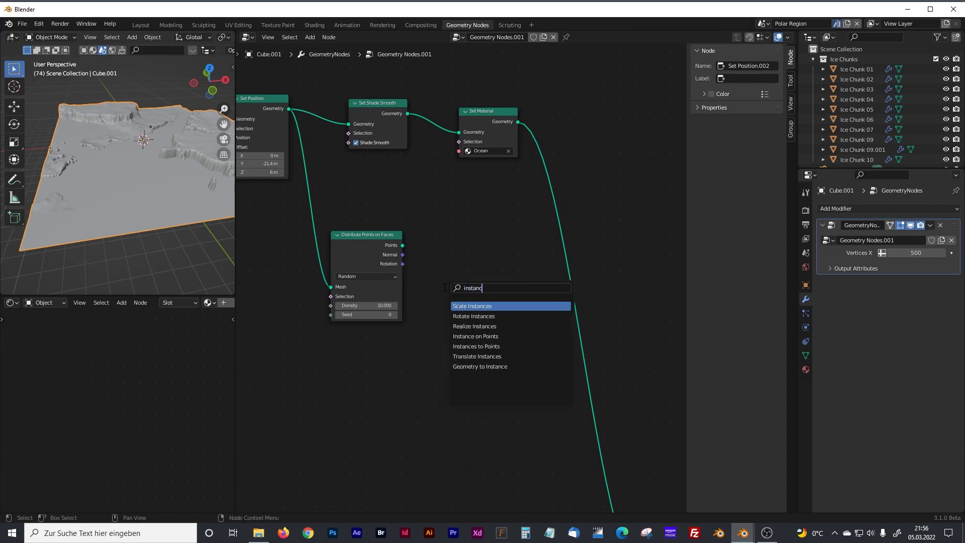
{"action": "key", "text": "Down"}
{"action": "key", "text": "Down"}
{"action": "key", "text": "Down"}
{"action": "key", "text": "Down"}
{"action": "key", "text": "Up"}
{"action": "key", "text": "Return"}
{"action": "left_click", "coordinate": [482, 292]}
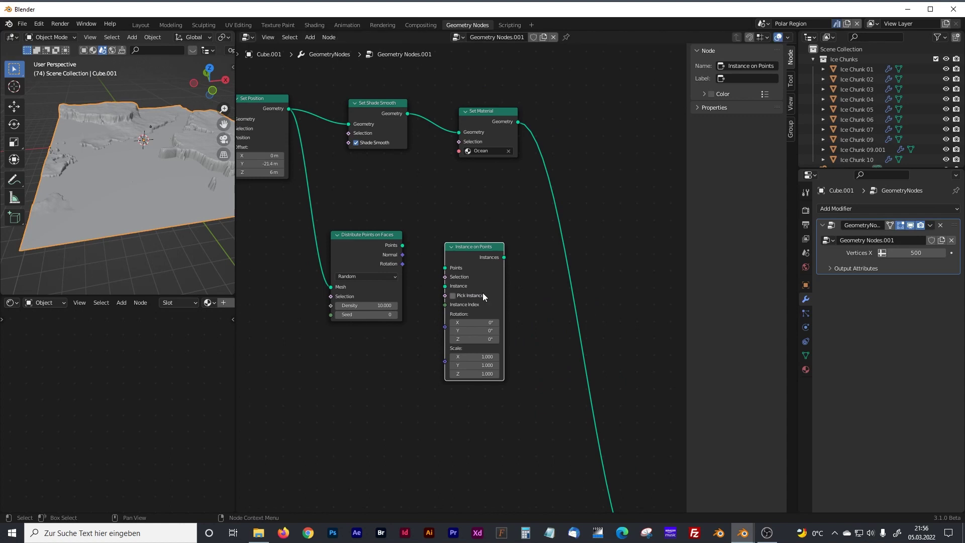
Connect the distributed points to Instance on Points and link its instances to the Join Geometry node
{"action": "left_click_drag", "start_coordinate": [403, 246], "coordinate": [445, 268]}
{"action": "scroll", "coordinate": [443, 276], "scroll_direction": "down", "scroll_amount": 5}
{"action": "scroll", "coordinate": [471, 231], "scroll_direction": "down", "scroll_amount": 2}
{"action": "left_click_drag", "start_coordinate": [406, 145], "coordinate": [529, 427]}
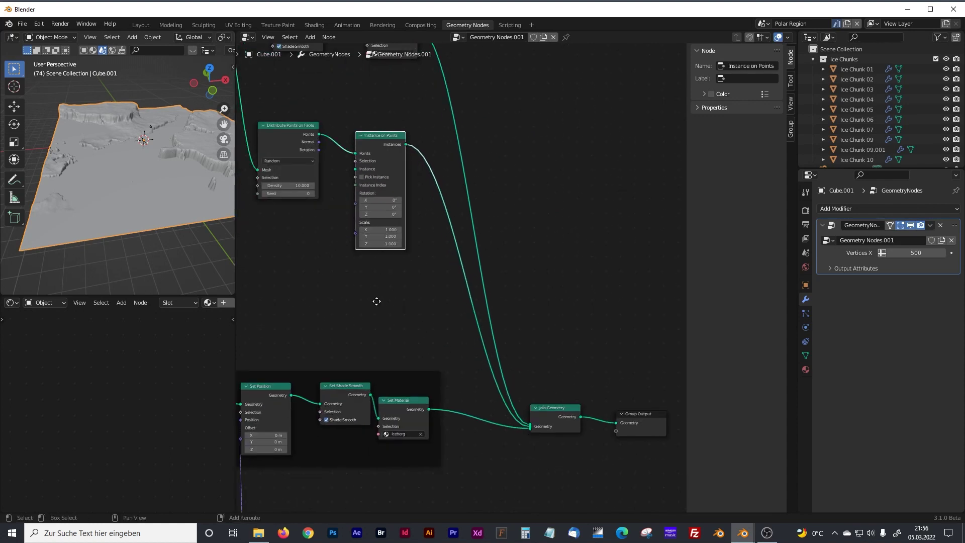
Bring the Ice Chunks collection in as a Collection Info node below Distribute Points on Faces, with Separate Children and Reset Children enabled
{"action": "scroll", "coordinate": [470, 306], "scroll_direction": "left", "scroll_amount": 8, "text": "ctrl"}
{"action": "scroll", "coordinate": [397, 284], "scroll_direction": "down", "scroll_amount": 2}
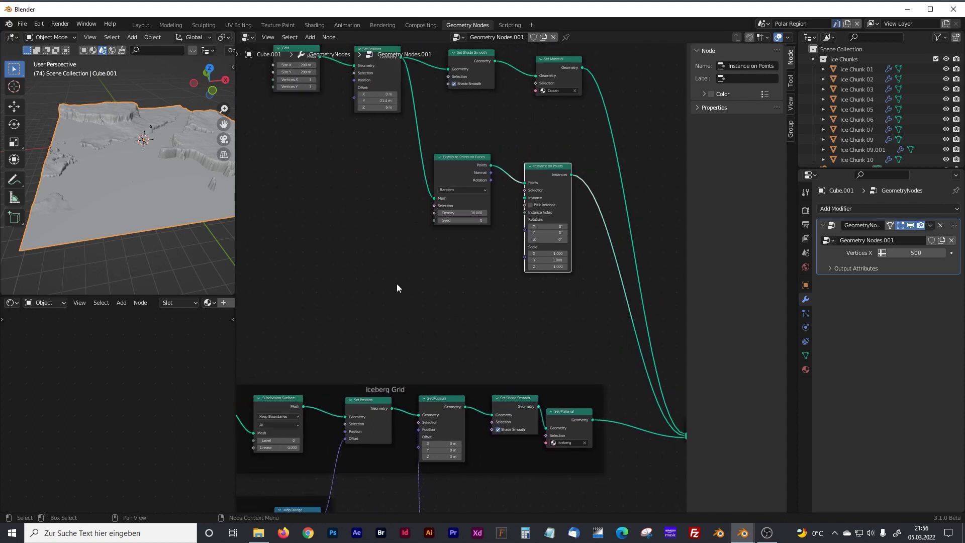
{"action": "left_click_drag", "start_coordinate": [845, 59], "coordinate": [444, 282]}
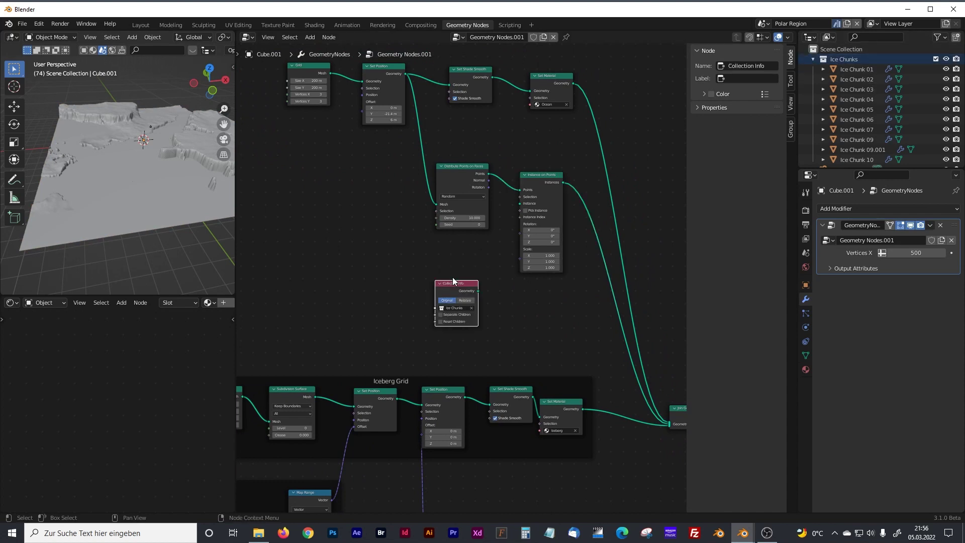
{"action": "scroll", "coordinate": [470, 285], "scroll_direction": "up", "scroll_amount": 3}
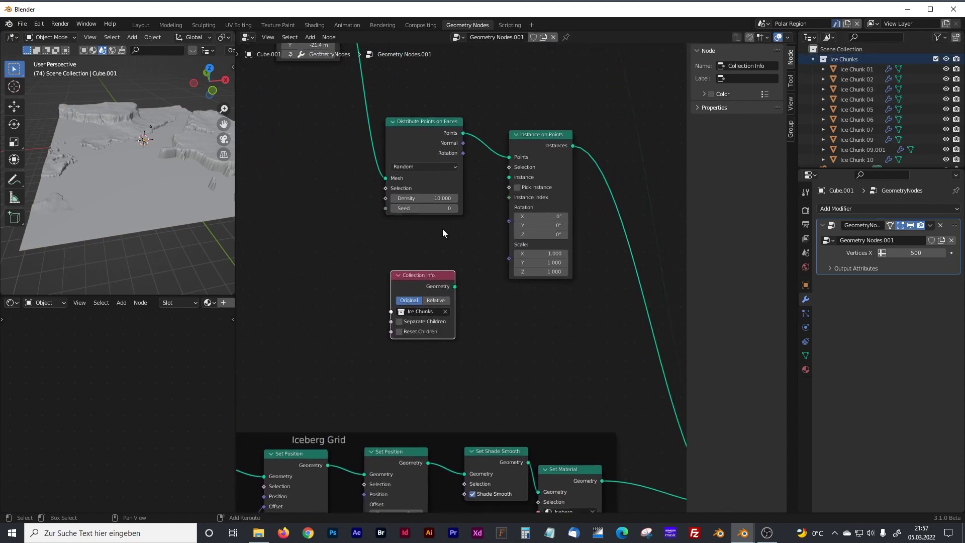
{"action": "scroll", "coordinate": [437, 267], "scroll_direction": "up", "scroll_amount": 2}
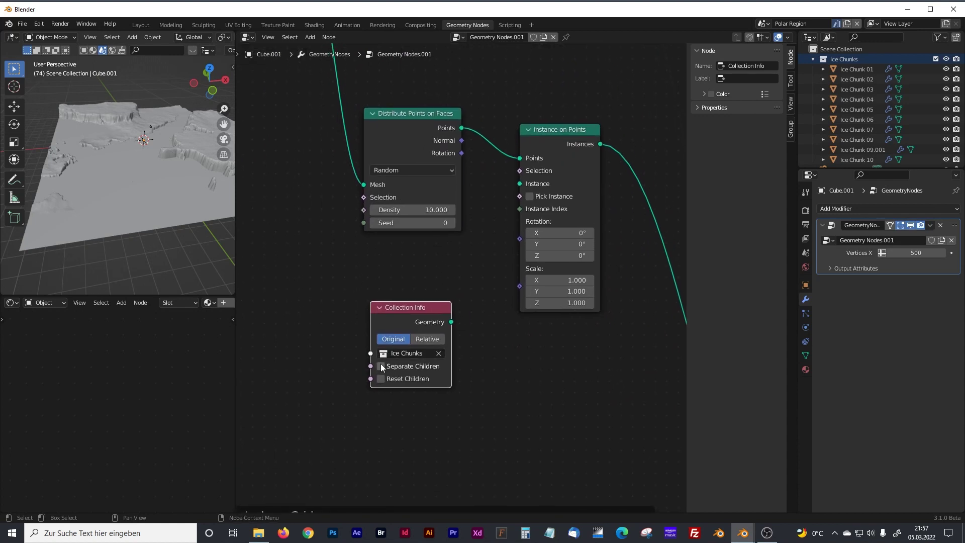
{"action": "left_click", "coordinate": [381, 368]}
{"action": "left_click", "coordinate": [381, 382]}
Enable Pick Instance on the Instance on Points node and feed the Ice Chunks geometry into its Instance input
{"action": "left_click_drag", "start_coordinate": [550, 131], "coordinate": [567, 118]}
{"action": "left_click", "coordinate": [543, 182]}
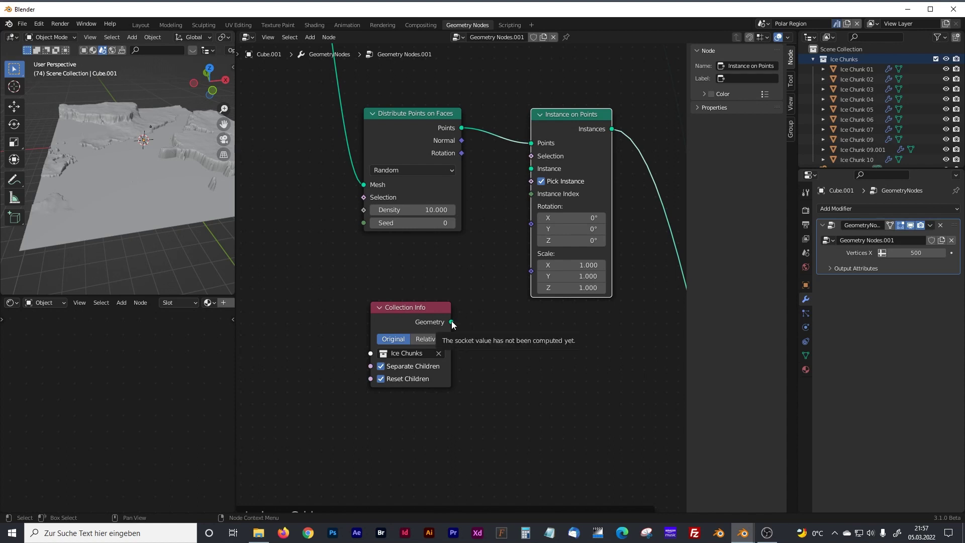
{"action": "left_click_drag", "start_coordinate": [452, 323], "coordinate": [473, 297]}
{"action": "left_click_drag", "start_coordinate": [503, 210], "coordinate": [526, 169]}
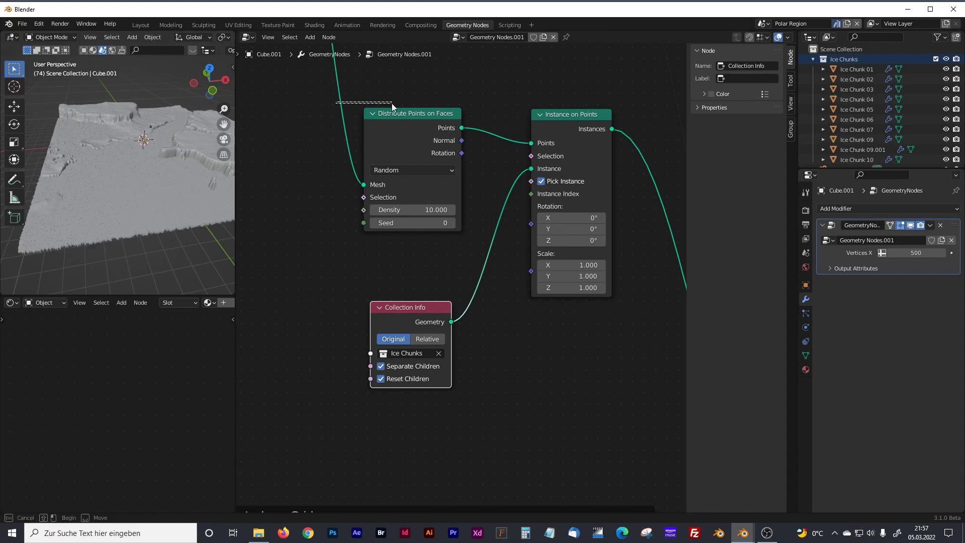
Set the density of Distribute Points on Faces to 1
{"action": "left_click_drag", "start_coordinate": [235, 101], "coordinate": [270, 95]}
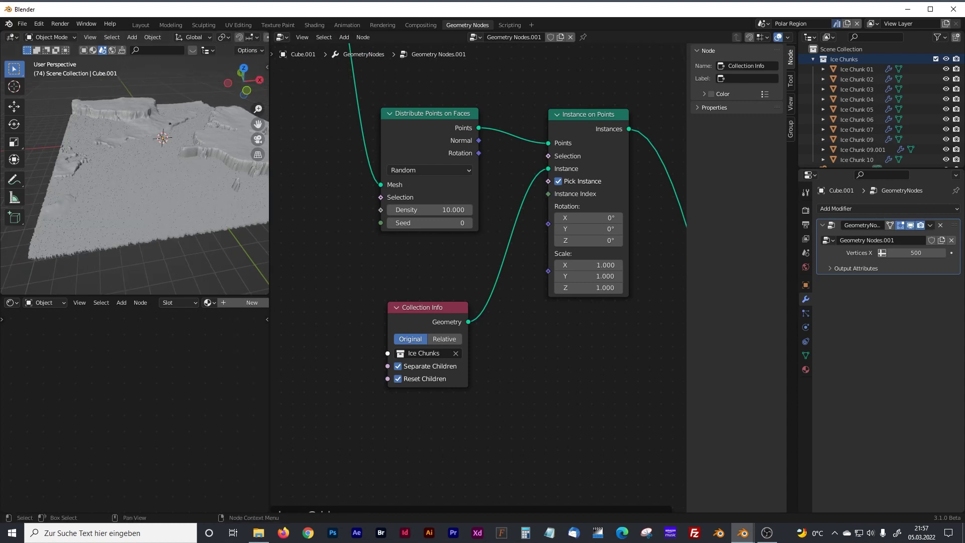
{"action": "left_click", "coordinate": [389, 210]}
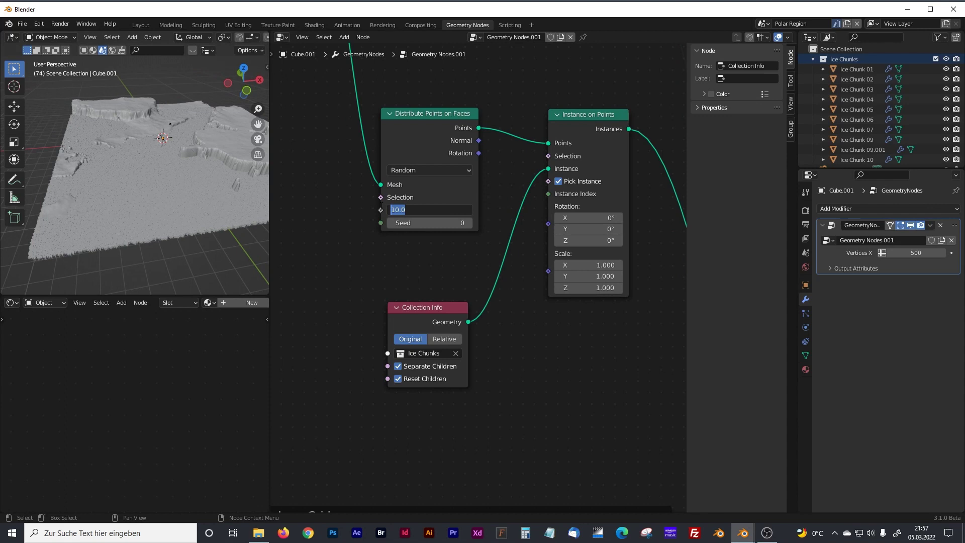
{"action": "type", "text": "1"}
{"action": "key", "text": "Return"}
Enlarge the 3D viewport, switch it to rendered shading and examine the ice chunks covering the ocean
{"action": "left_click_drag", "start_coordinate": [271, 228], "coordinate": [345, 230]}
{"action": "scroll", "coordinate": [228, 219], "scroll_direction": "up", "scroll_amount": 5}
{"action": "scroll", "coordinate": [228, 218], "scroll_direction": "down", "scroll_amount": 2}
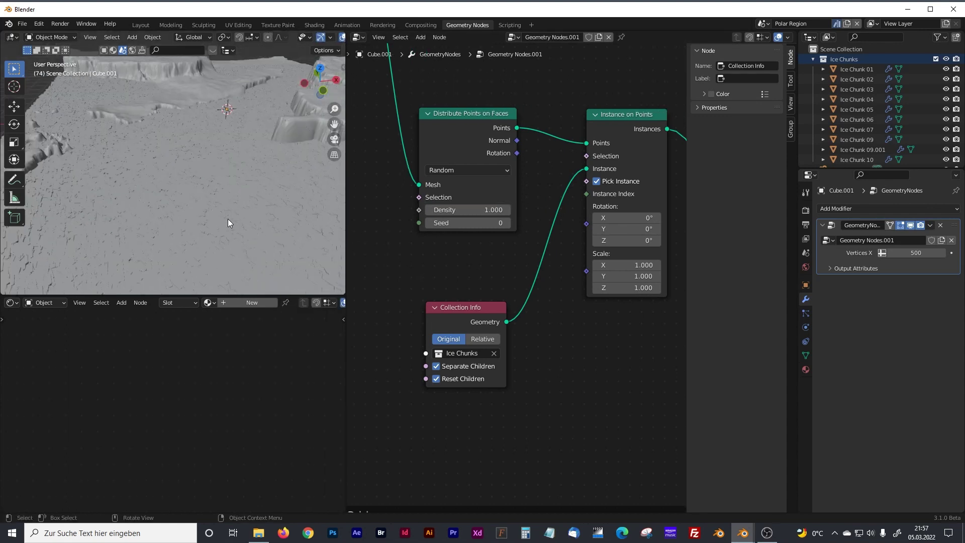
{"action": "middle_click_drag", "start_coordinate": [224, 219], "coordinate": [337, 186]}
{"action": "left_click_drag", "start_coordinate": [345, 61], "coordinate": [452, 59]}
{"action": "left_click", "coordinate": [434, 37]}
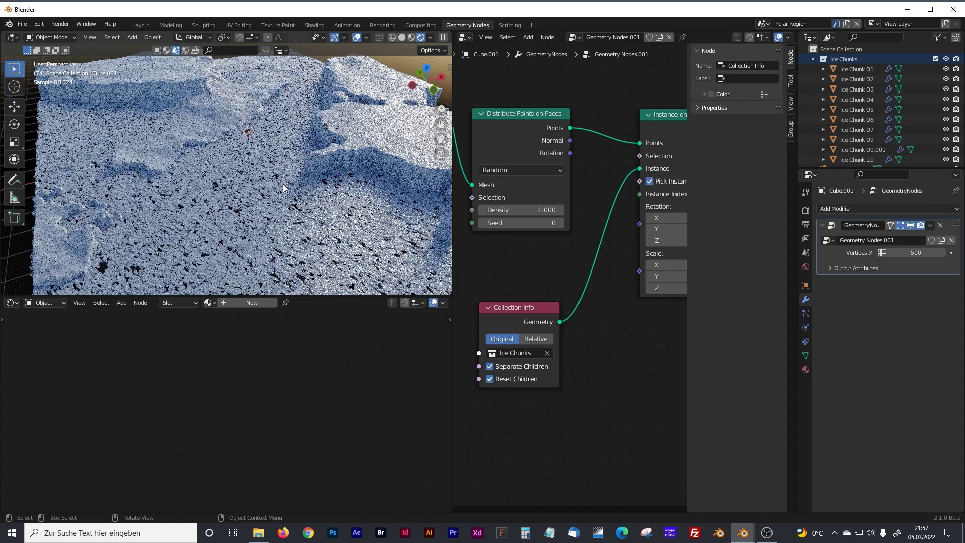
{"action": "middle_click_drag", "start_coordinate": [276, 194], "coordinate": [251, 211]}
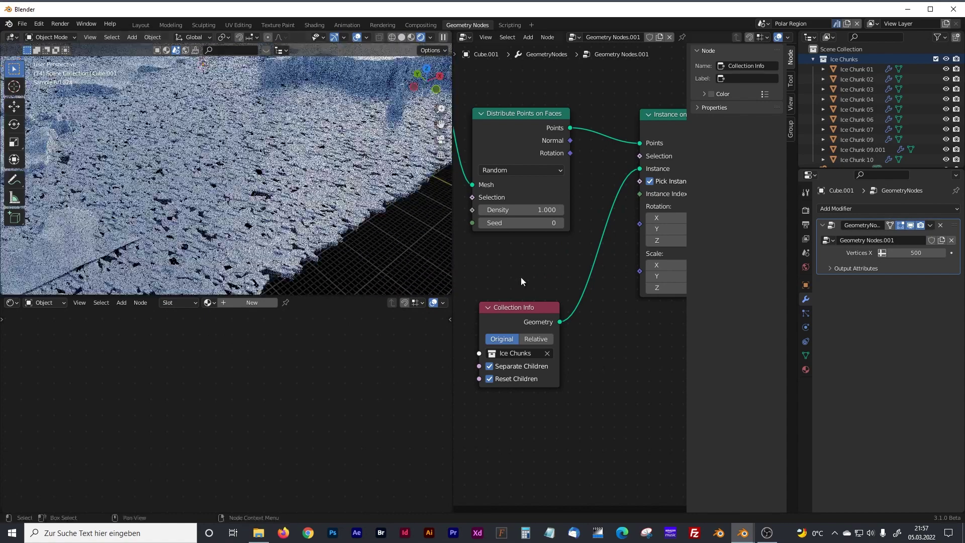
Widen the node editor, move the Collection Info node aside and add a Random Value node below Instance on Points
{"action": "left_click_drag", "start_coordinate": [453, 258], "coordinate": [315, 258]}
{"action": "left_click_drag", "start_coordinate": [489, 333], "coordinate": [427, 330]}
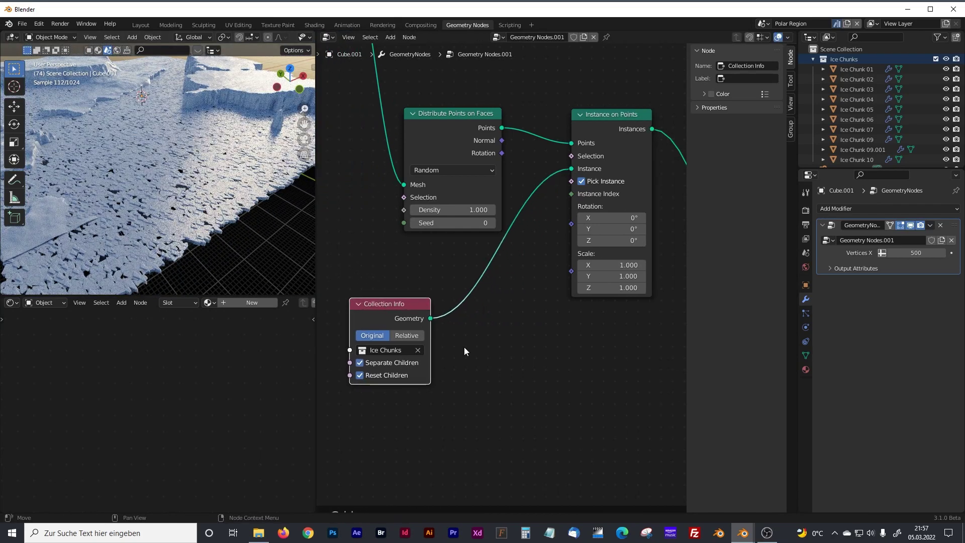
{"action": "key", "text": "shift+a"}
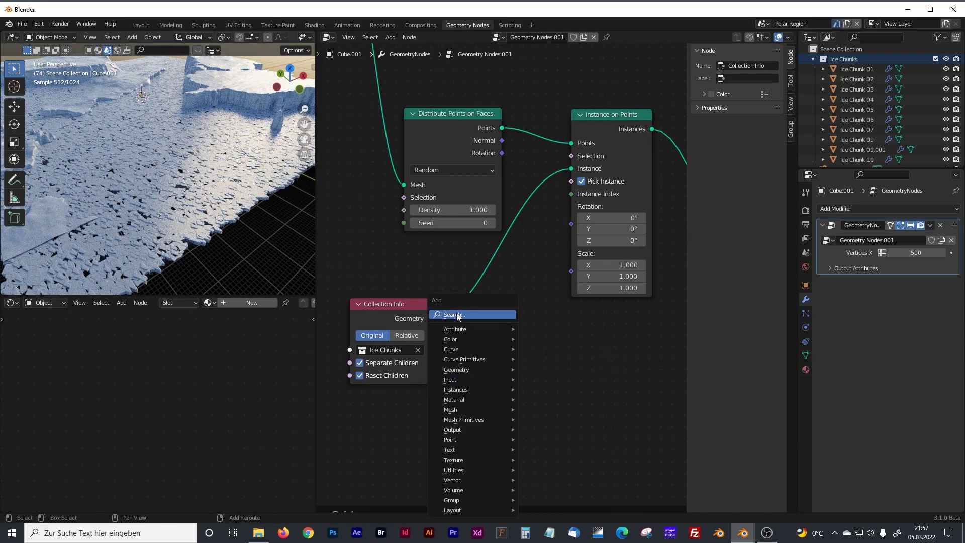
{"action": "left_click", "coordinate": [457, 312]}
{"action": "type", "text": "rt"}
{"action": "type", "text": "ranfdo"}
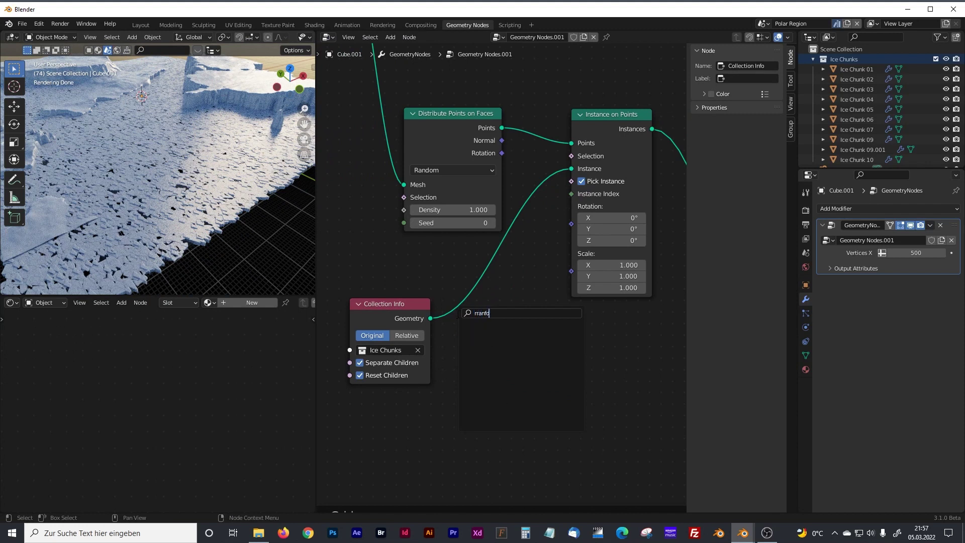
{"action": "key", "text": "BackSpace"}
{"action": "key", "text": "BackSpace"}
{"action": "key", "text": "BackSpace"}
{"action": "key", "text": "BackSpace"}
{"action": "key", "text": "BackSpace"}
{"action": "type", "text": "adom"}
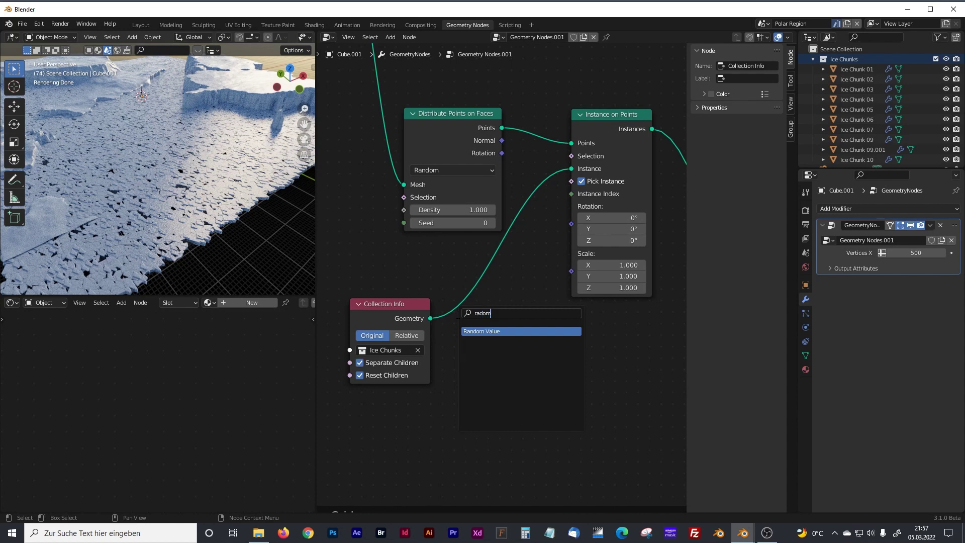
{"action": "left_click", "coordinate": [481, 331]}
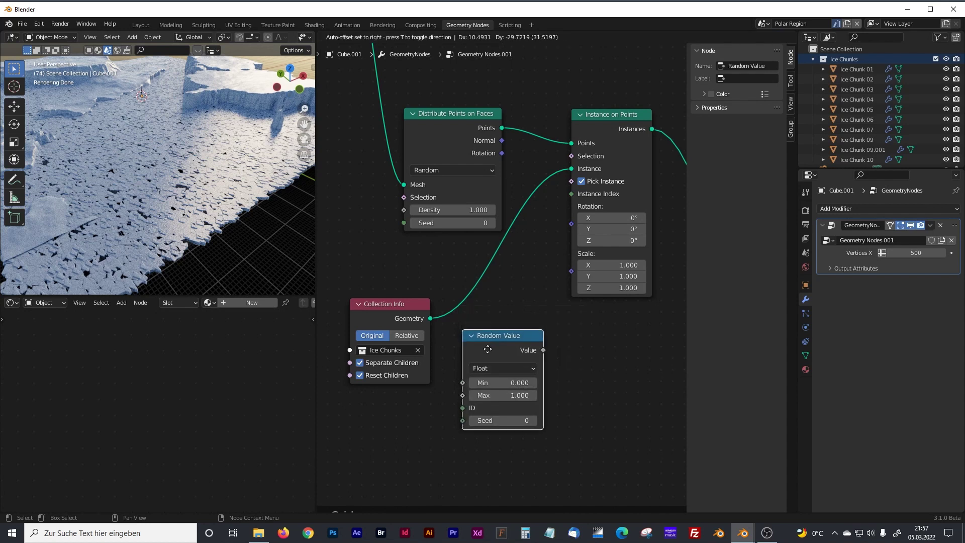
{"action": "left_click", "coordinate": [493, 392]}
Set the Random Value range from 0.1 to 0.5, connect it to the instances' Scale and inspect the rendered ice chunks
{"action": "left_click", "coordinate": [518, 417]}
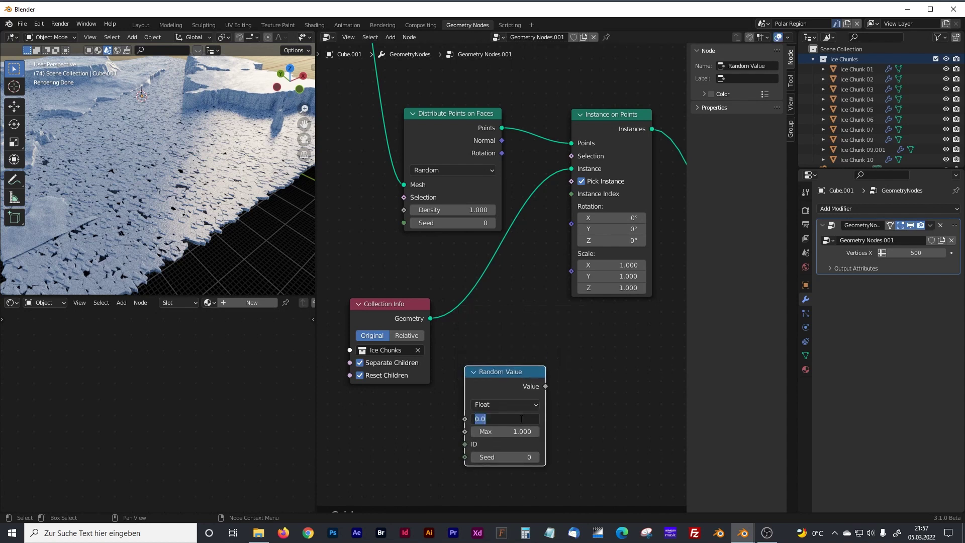
{"action": "type", "text": "0.1"}
{"action": "key", "text": "Return"}
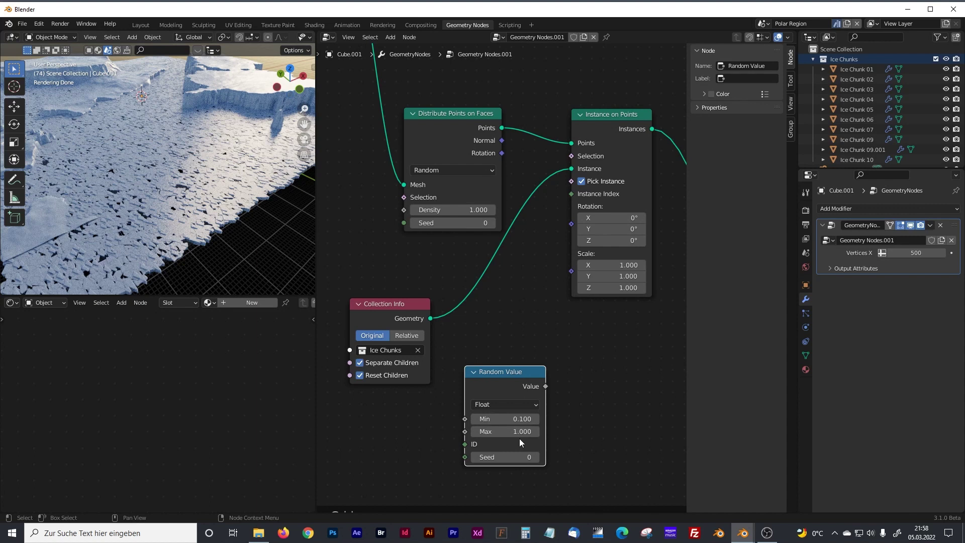
{"action": "left_click", "coordinate": [525, 434]}
{"action": "type", "text": "0.5"}
{"action": "key", "text": "Return"}
{"action": "left_click_drag", "start_coordinate": [546, 386], "coordinate": [571, 271]}
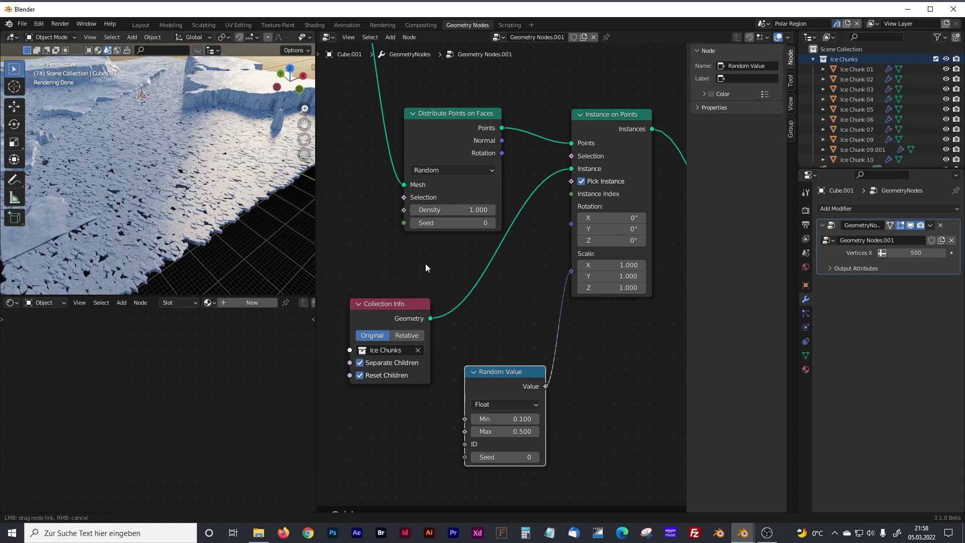
{"action": "middle_click_drag", "start_coordinate": [179, 167], "coordinate": [171, 187]}
{"action": "scroll", "coordinate": [171, 184], "scroll_direction": "up", "scroll_amount": 10}
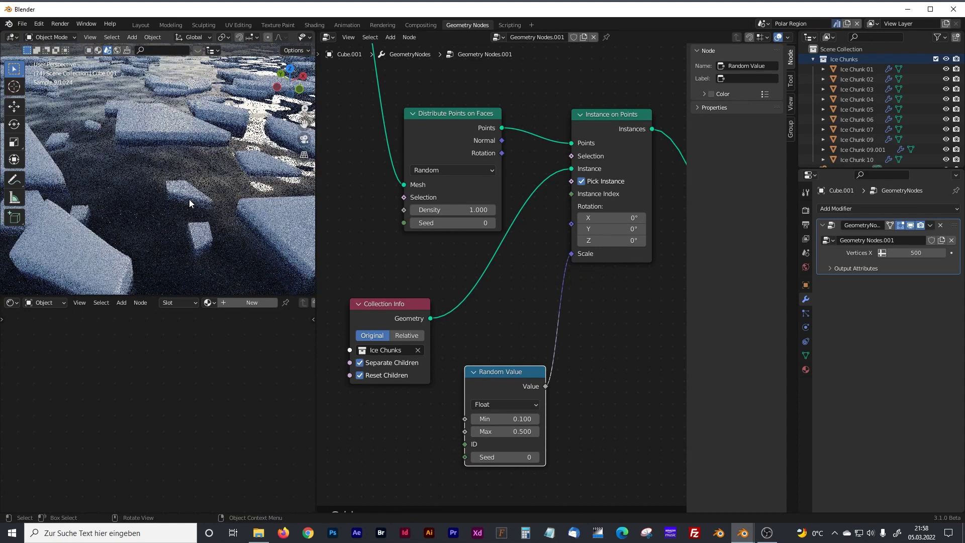
{"action": "scroll", "coordinate": [189, 199], "scroll_direction": "down", "scroll_amount": 8}
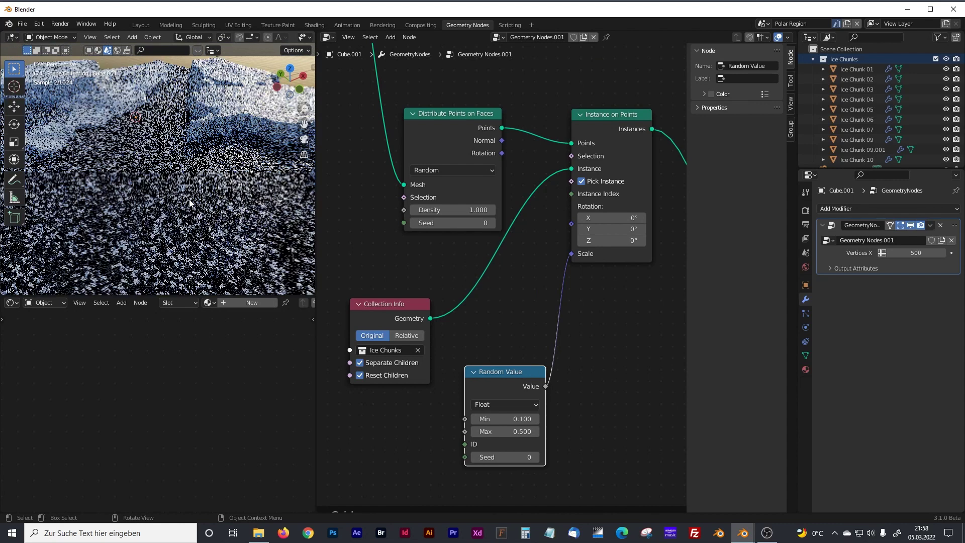
Move the Collection Info and Random Value nodes lower to free space beneath Distribute Points on Faces, and widen the node editor
{"action": "left_click_drag", "start_coordinate": [407, 302], "coordinate": [438, 394]}
{"action": "middle_click_drag", "start_coordinate": [416, 331], "coordinate": [474, 285]}
{"action": "key", "text": "b"}
{"action": "mouse_move", "coordinate": [261, 234]}
{"action": "left_mouse_down"}
{"action": "mouse_move", "coordinate": [322, 240]}
{"action": "mouse_move", "coordinate": [257, 240]}
{"action": "left_mouse_up"}
{"action": "left_click", "coordinate": [419, 287]}
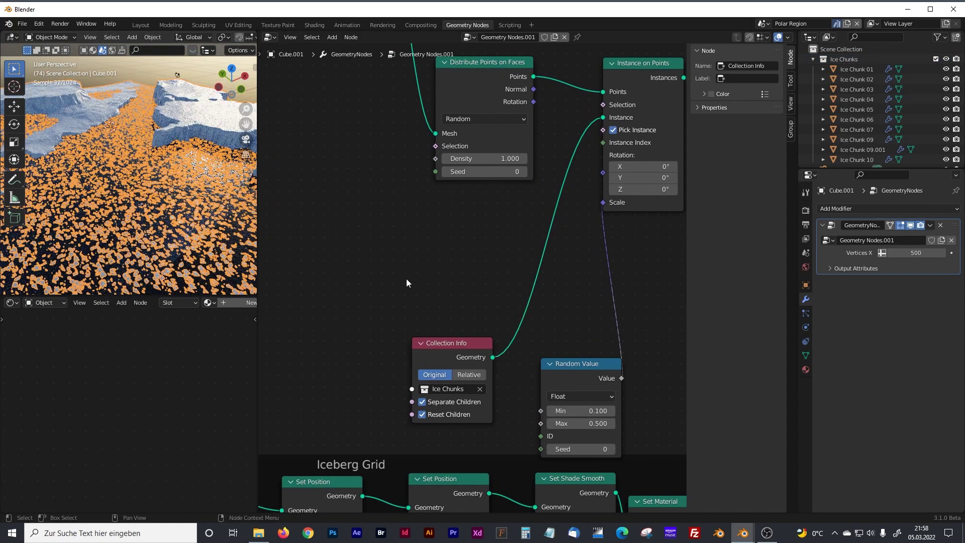
{"action": "left_click", "coordinate": [148, 66]}
Add a second Random Value node above and beside Collection Info and set its data type to Vector
{"action": "key", "text": "shift+a"}
{"action": "type", "text": "ra"}
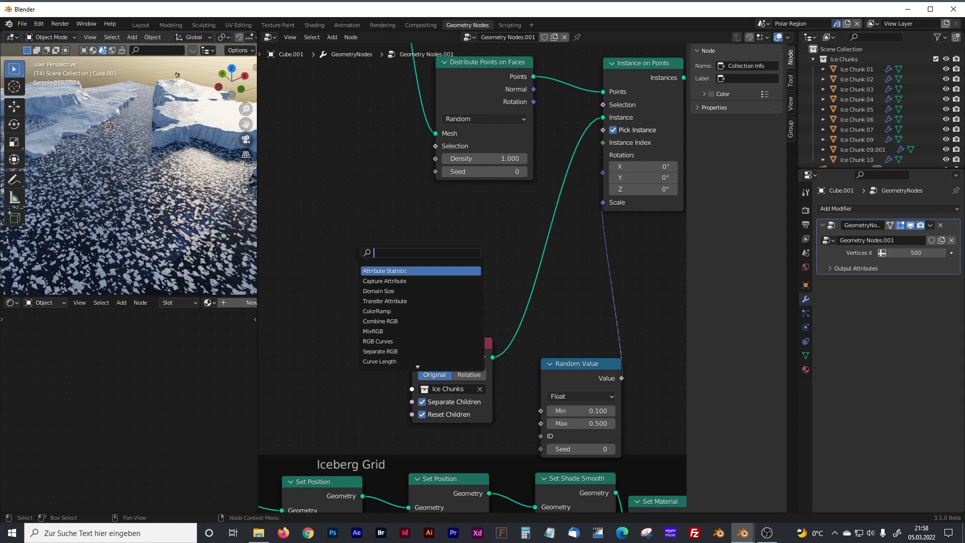
{"action": "type", "text": "ndo"}
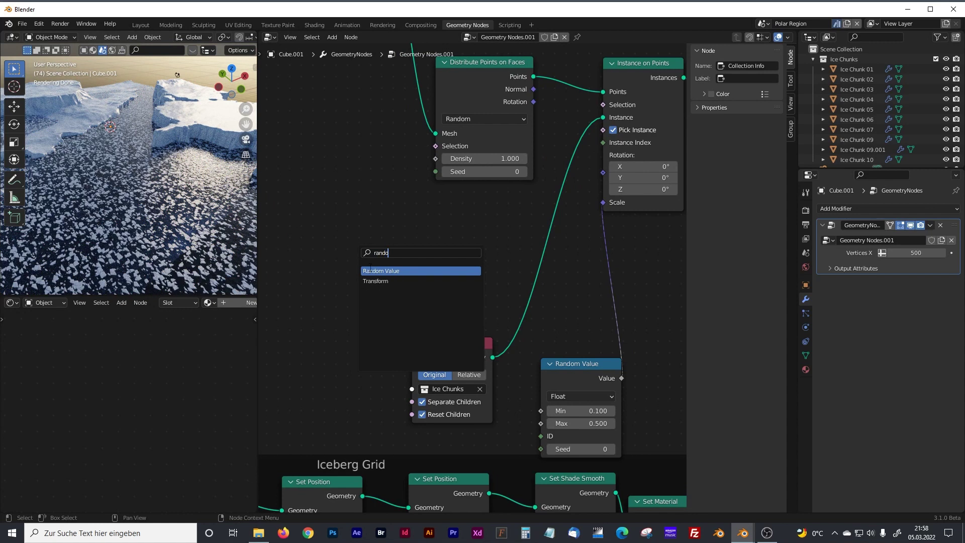
{"action": "key", "text": "Return"}
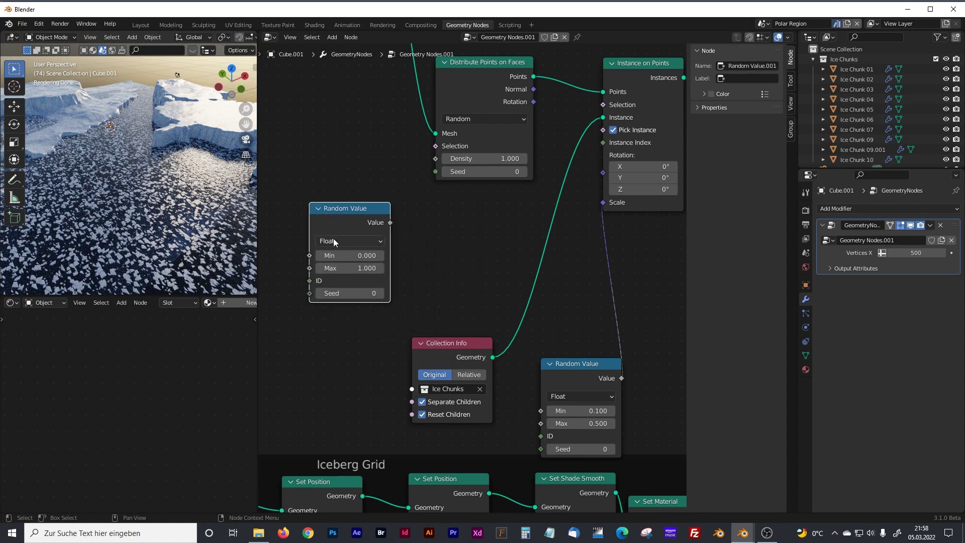
{"action": "left_click", "coordinate": [333, 241]}
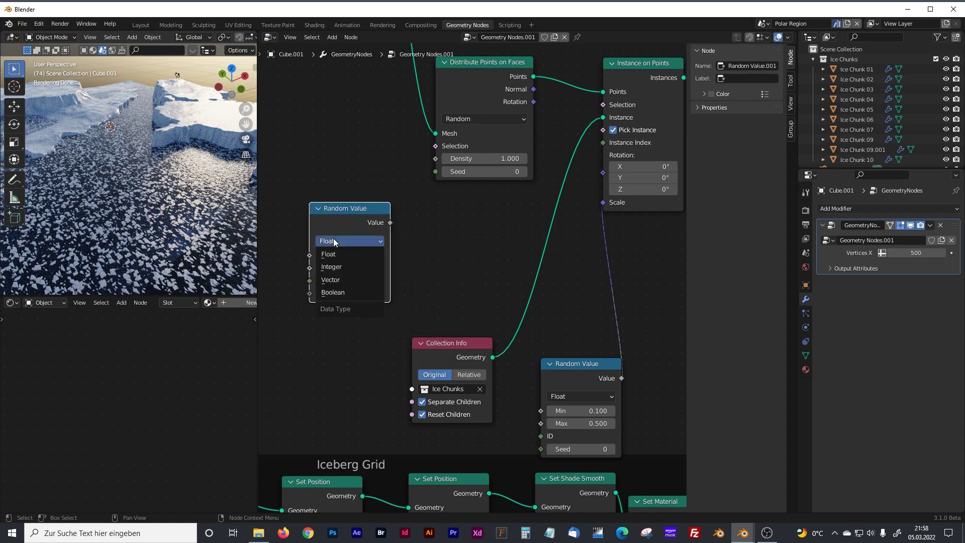
{"action": "left_click", "coordinate": [330, 280]}
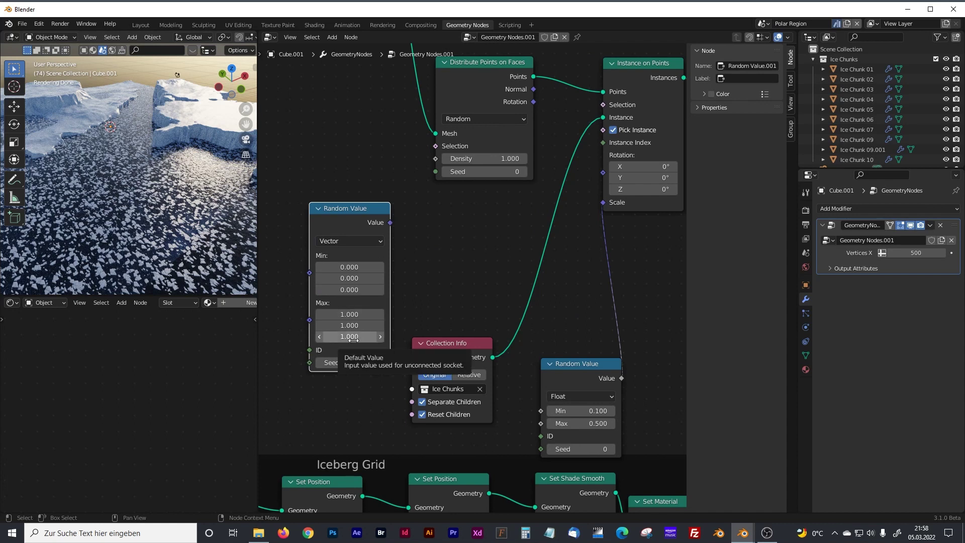
Set the vector Random Value's maximum to 0, 0, 20 and connect it to the Rotation input of Instance on Points
{"action": "left_click", "coordinate": [358, 313]}
{"action": "type", "text": "0"}
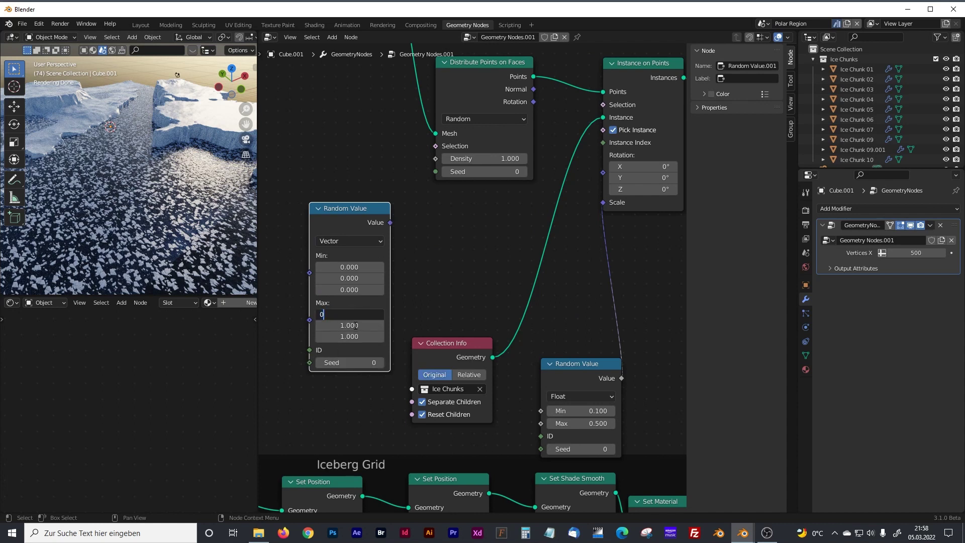
{"action": "key", "text": "Return"}
{"action": "left_click", "coordinate": [353, 326]}
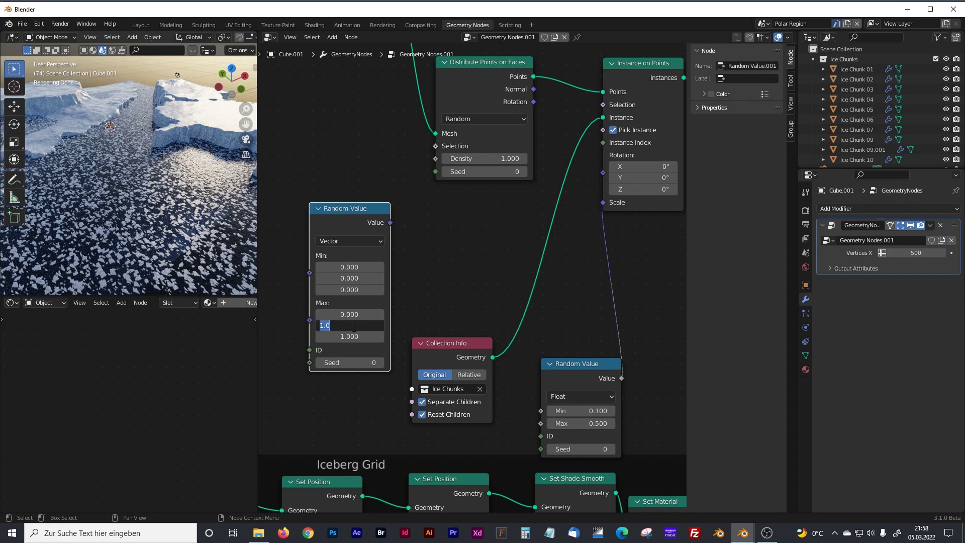
{"action": "type", "text": "0"}
{"action": "key", "text": "Return"}
{"action": "left_click", "coordinate": [350, 337]}
{"action": "type", "text": "20"}
{"action": "key", "text": "Return"}
{"action": "left_click_drag", "start_coordinate": [393, 224], "coordinate": [601, 174]}
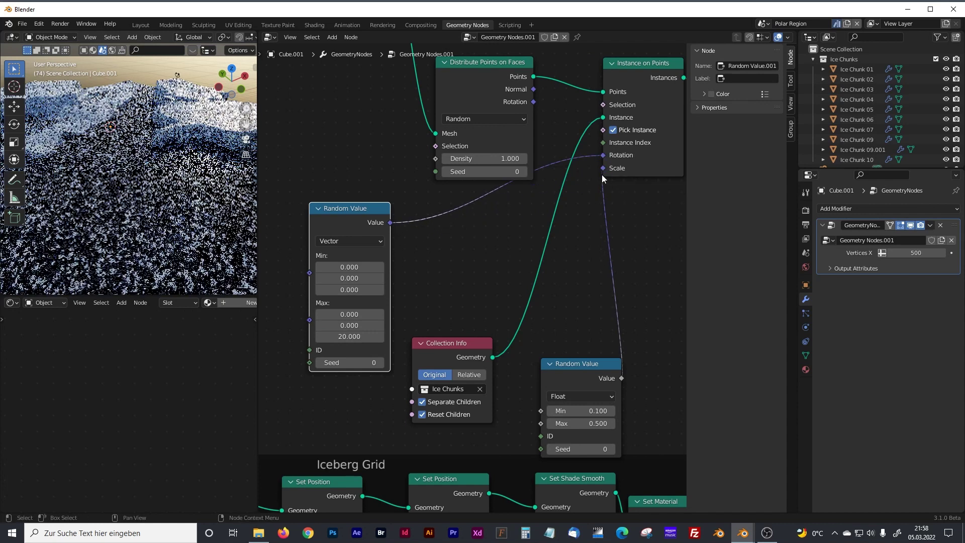
{"action": "mouse_move", "coordinate": [143, 208]}
{"action": "middle_mouse_down"}
{"action": "mouse_move", "coordinate": [149, 220]}
{"action": "mouse_move", "coordinate": [137, 203]}
{"action": "mouse_move", "coordinate": [159, 201]}
{"action": "middle_mouse_up"}
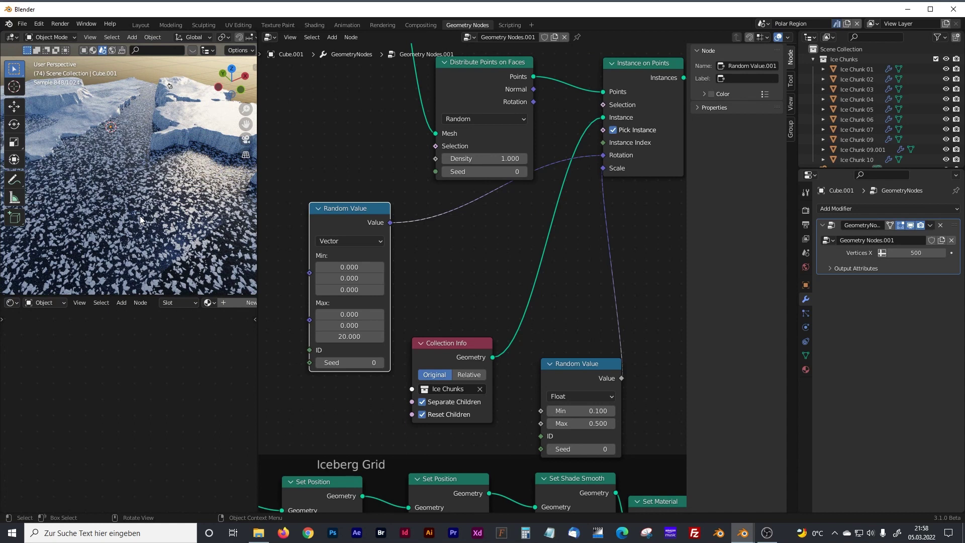
Move the vector Random Value node lower and reposition Distribute Points on Faces to open up space beside it
{"action": "scroll", "coordinate": [389, 201], "scroll_direction": "down", "scroll_amount": 2}
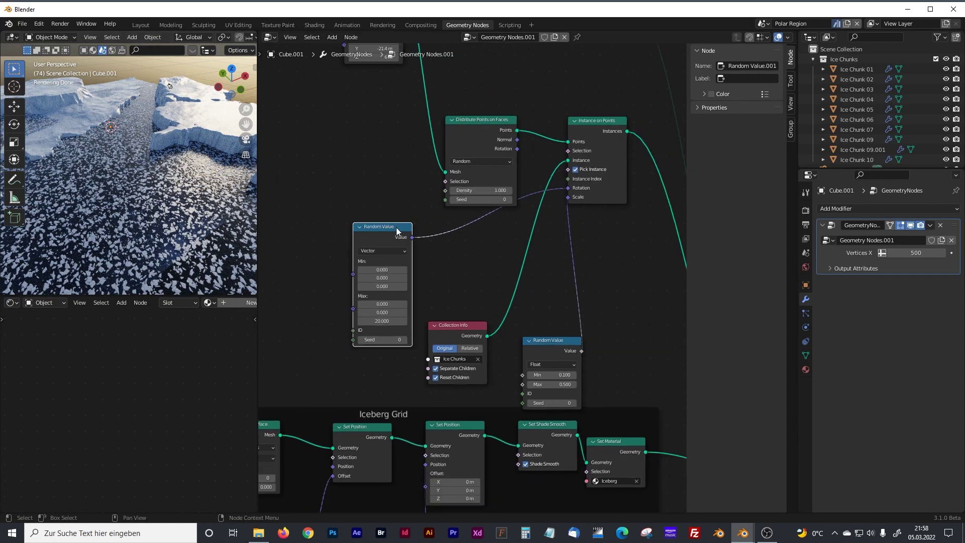
{"action": "left_click_drag", "start_coordinate": [396, 227], "coordinate": [394, 246]}
{"action": "scroll", "coordinate": [399, 232], "scroll_direction": "down", "scroll_amount": 1}
{"action": "left_click_drag", "start_coordinate": [473, 143], "coordinate": [447, 122]}
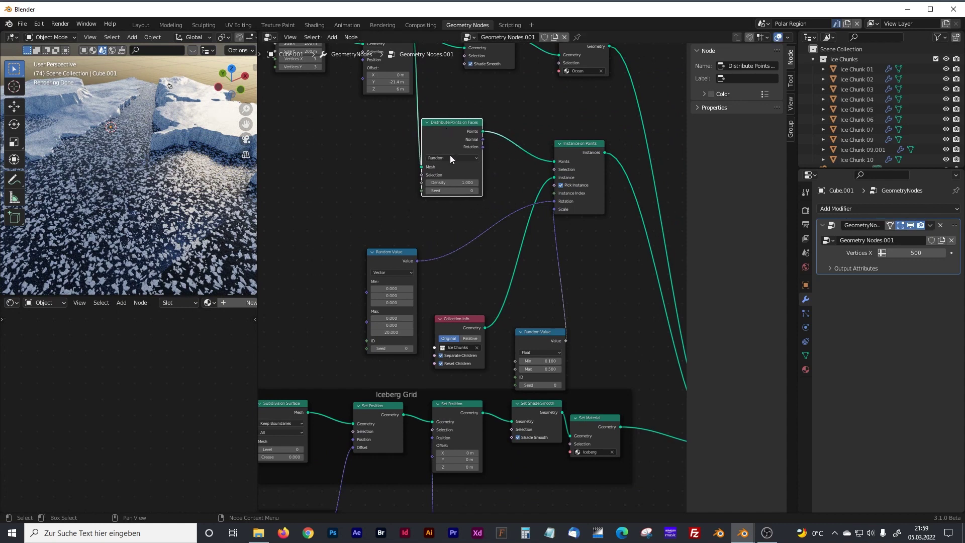
{"action": "left_click_drag", "start_coordinate": [450, 155], "coordinate": [476, 153]}
Add a Delete Geometry node beside Distribute Points on Faces, in the free space above the vector Random Value node
{"action": "key", "text": "shift+a"}
{"action": "left_click", "coordinate": [370, 167]}
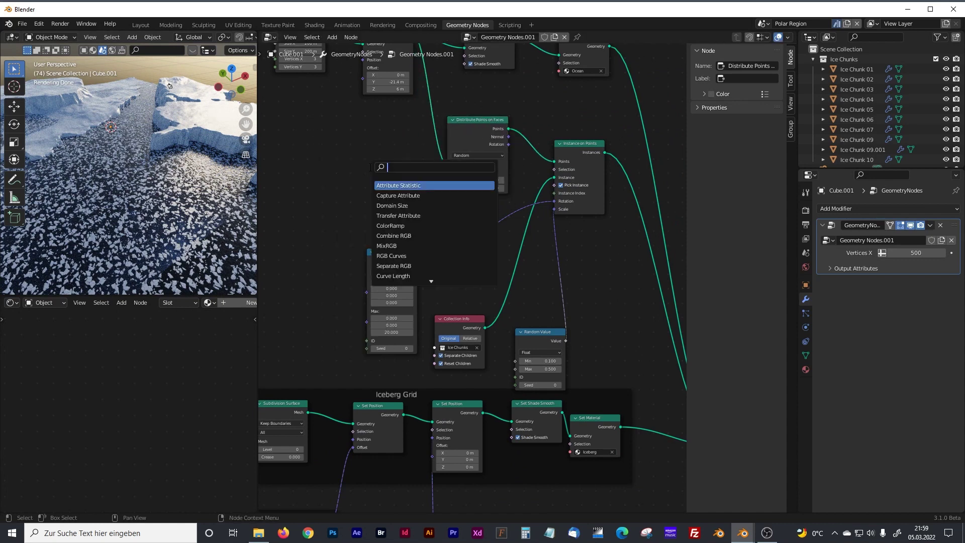
{"action": "type", "text": "dele"}
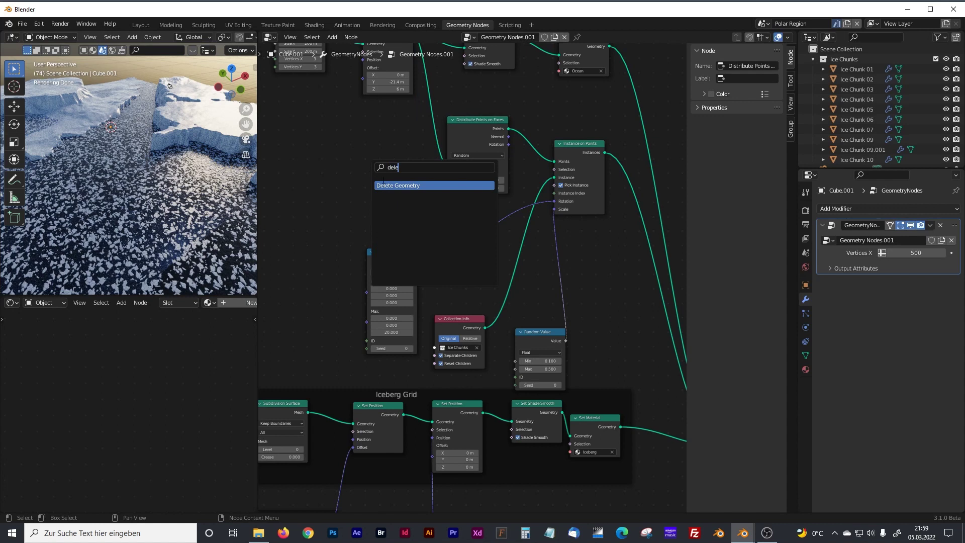
{"action": "left_click", "coordinate": [388, 185]}
{"action": "left_click", "coordinate": [378, 170]}
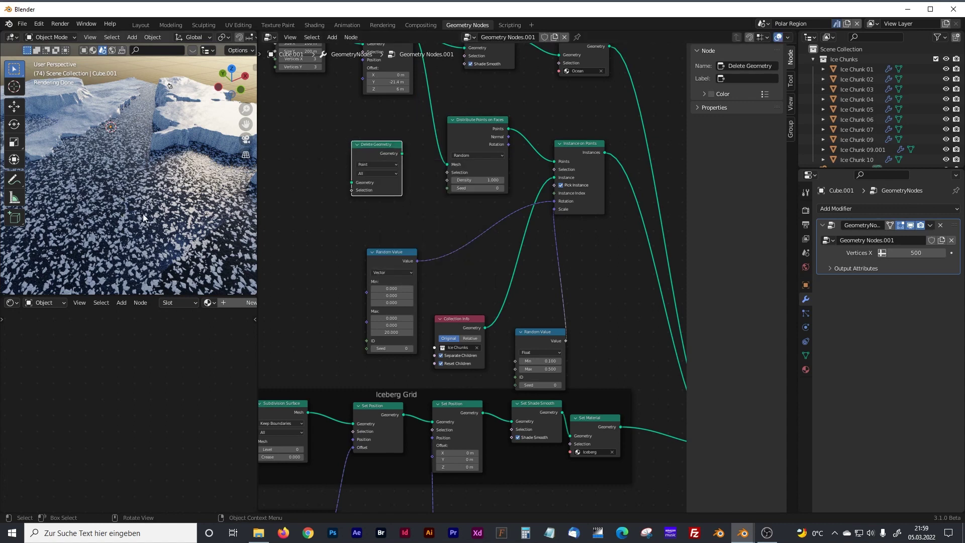
{"action": "left_click_drag", "start_coordinate": [367, 143], "coordinate": [367, 135]}
Move the ocean's Grid and Set Position nodes farther away from Set Shade Smooth to make room in the chain
{"action": "middle_click_drag", "start_coordinate": [468, 170], "coordinate": [475, 207]}
{"action": "left_click", "coordinate": [475, 207]}
{"action": "scroll", "coordinate": [387, 182], "scroll_direction": "down", "scroll_amount": 3}
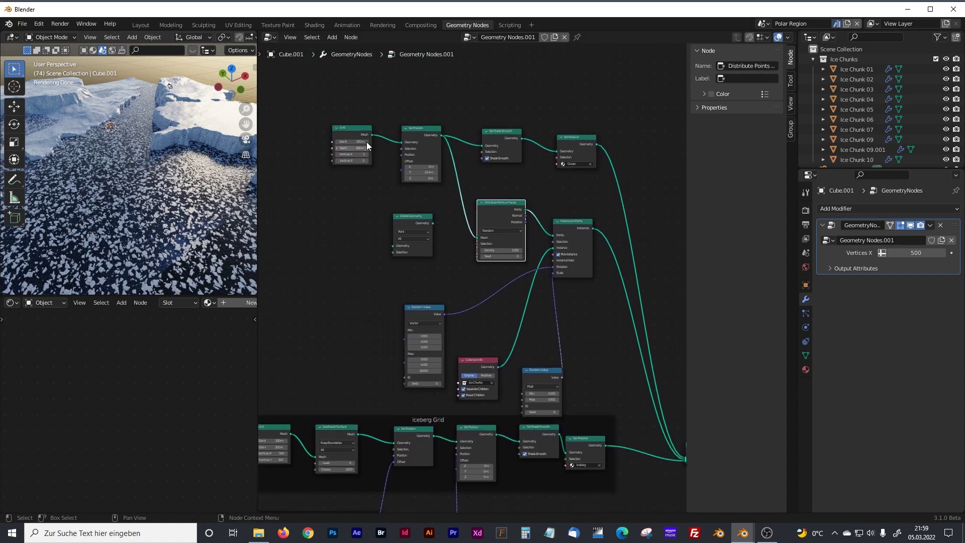
{"action": "left_click_drag", "start_coordinate": [366, 142], "coordinate": [312, 126]}
{"action": "left_click_drag", "start_coordinate": [408, 128], "coordinate": [346, 112]}
{"action": "scroll", "coordinate": [384, 183], "scroll_direction": "up", "scroll_amount": 1}
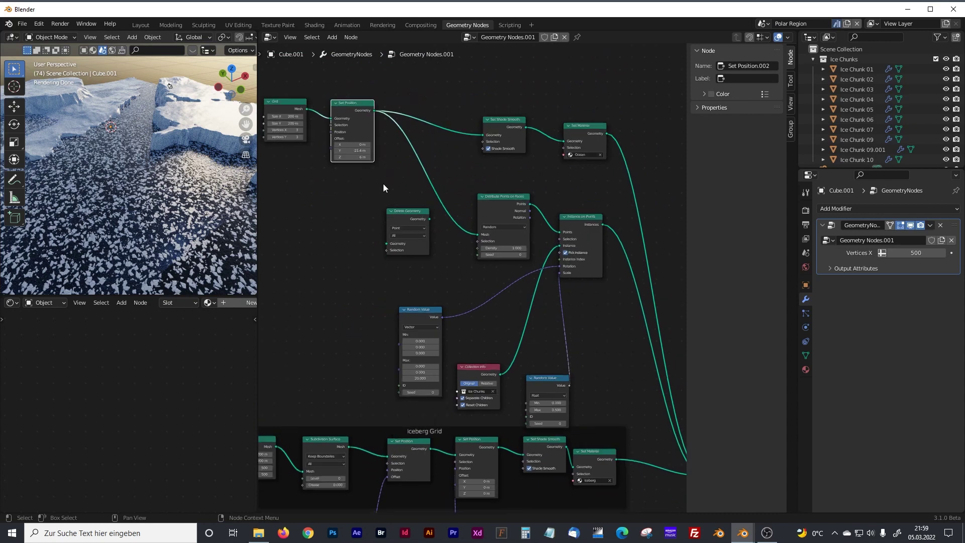
{"action": "scroll", "coordinate": [384, 188], "scroll_direction": "up", "scroll_amount": 2}
{"action": "middle_click_drag", "start_coordinate": [436, 224], "coordinate": [433, 267]}
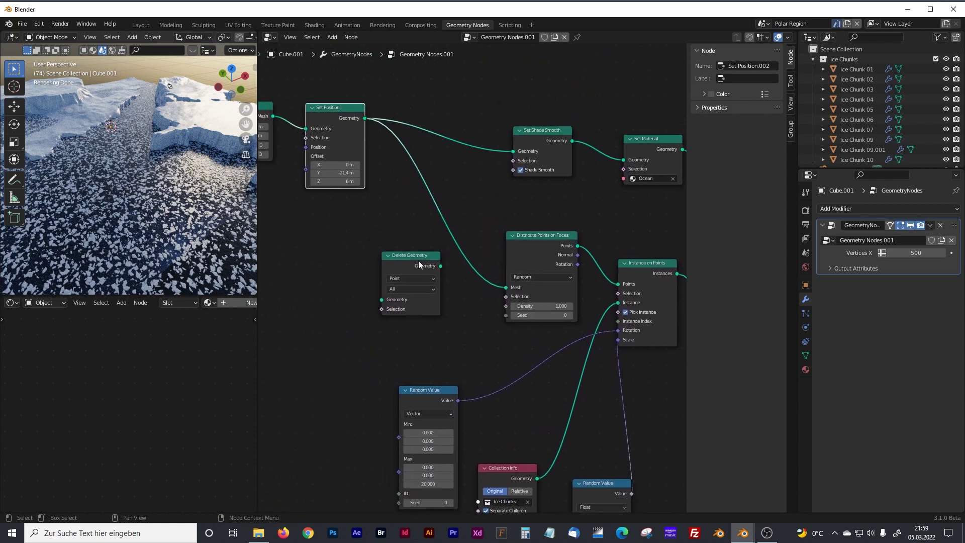
Insert Delete Geometry into the link between Set Position and Distribute Points on Faces, and check the effect on the ice chunks
{"action": "left_click", "coordinate": [415, 258]}
{"action": "left_click_drag", "start_coordinate": [415, 258], "coordinate": [448, 227]}
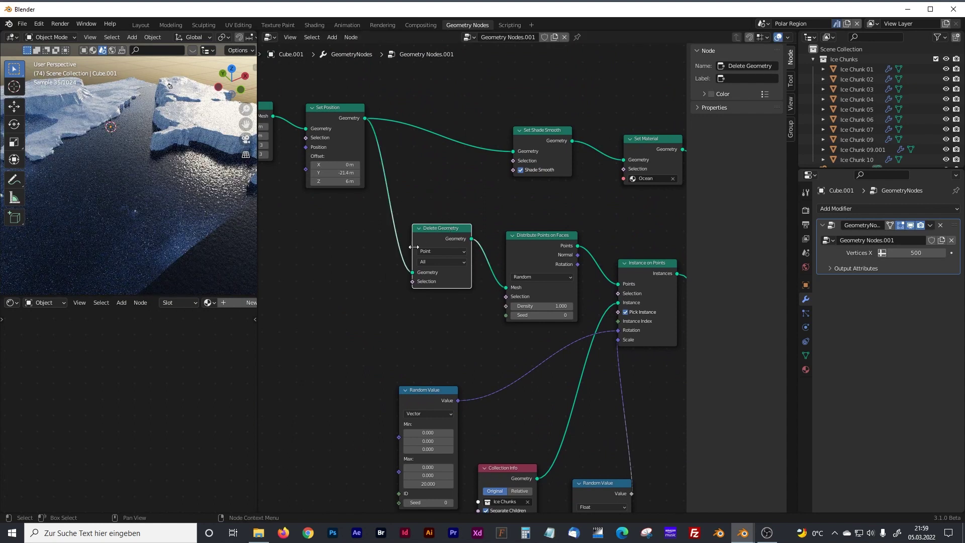
{"action": "scroll", "coordinate": [174, 225], "scroll_direction": "down", "scroll_amount": 3}
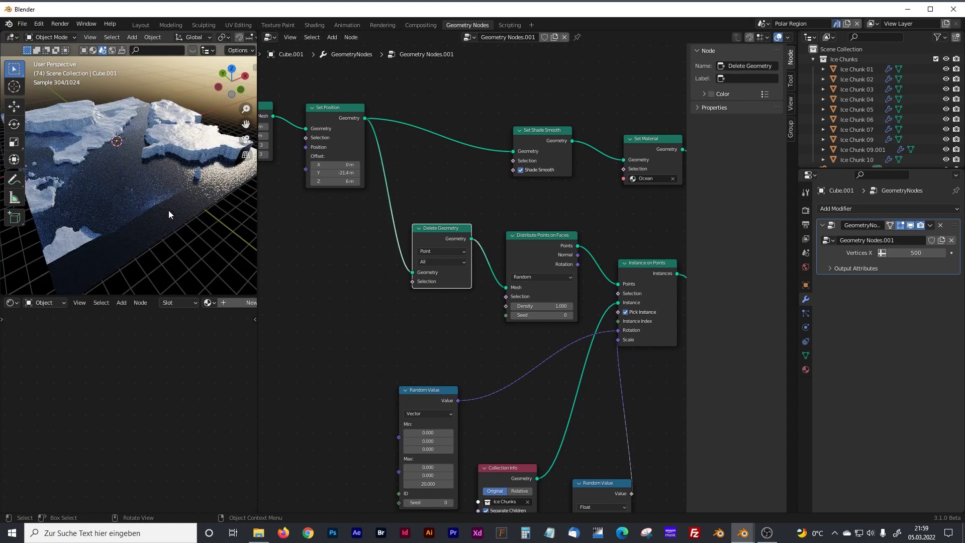
{"action": "scroll", "coordinate": [403, 265], "scroll_direction": "up", "scroll_amount": 3}
Add a Noise Texture node in the free space below the ocean's Grid node
{"action": "scroll", "coordinate": [446, 318], "scroll_direction": "left", "scroll_amount": 6, "text": "ctrl"}
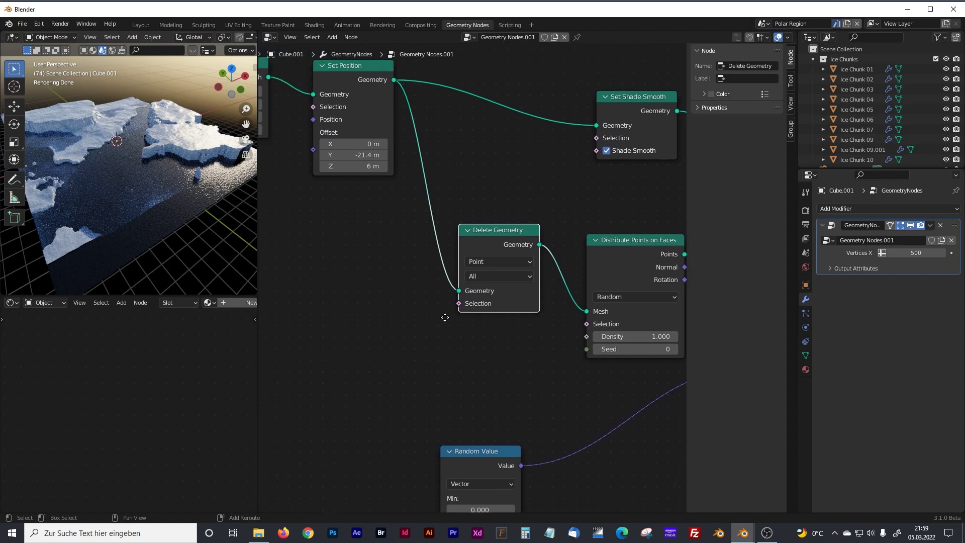
{"action": "key", "text": "shift+a"}
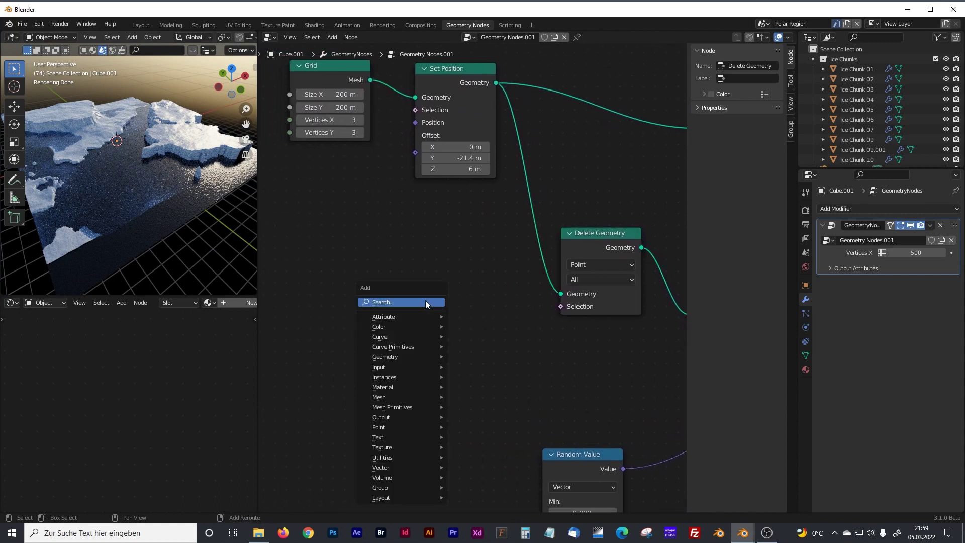
{"action": "left_click", "coordinate": [393, 302]}
{"action": "type", "text": "noise"}
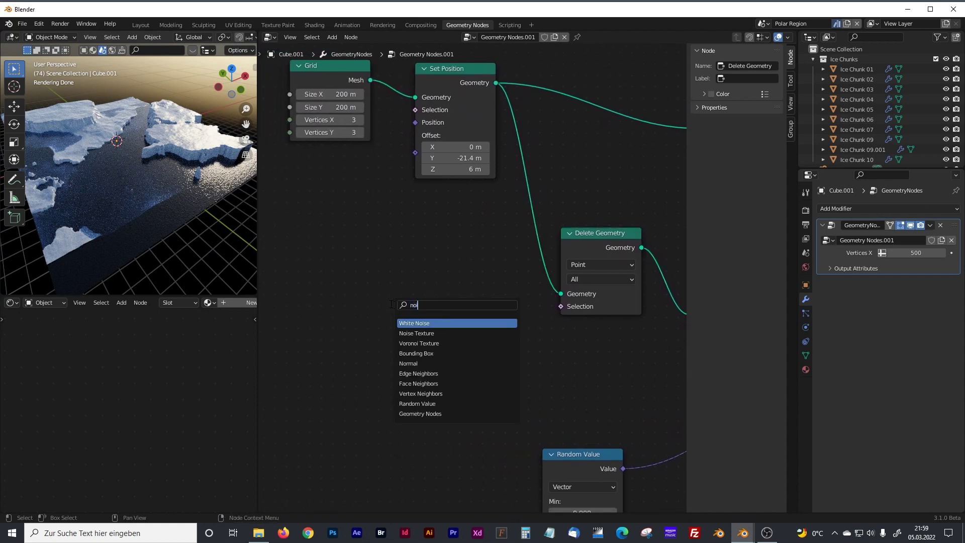
{"action": "left_click", "coordinate": [417, 334]}
{"action": "left_click", "coordinate": [438, 295]}
Add a ColorRamp node between Noise Texture and Delete Geometry
{"action": "key", "text": "shift+a"}
{"action": "left_click", "coordinate": [389, 285]}
{"action": "type", "text": "color"}
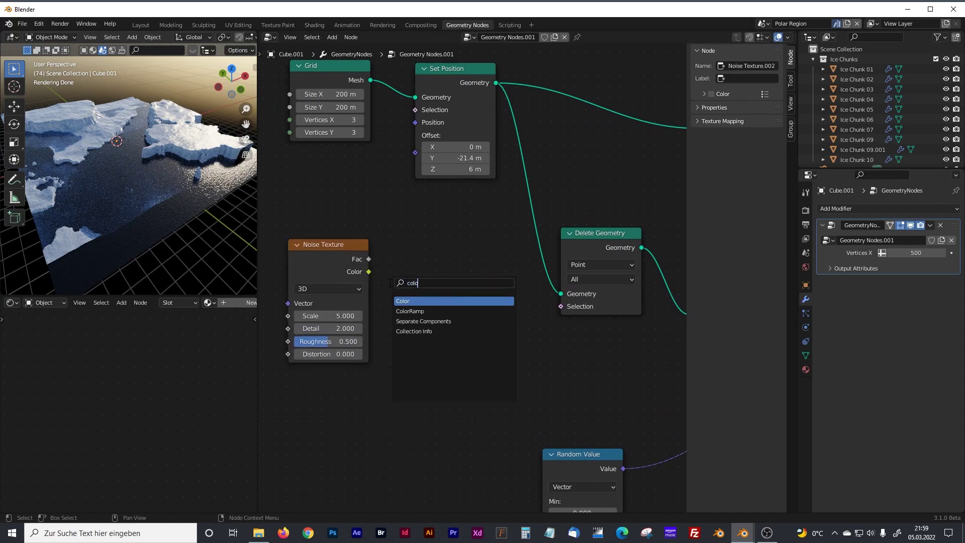
{"action": "key", "text": "Down"}
{"action": "key", "text": "Return"}
{"action": "left_click", "coordinate": [411, 267]}
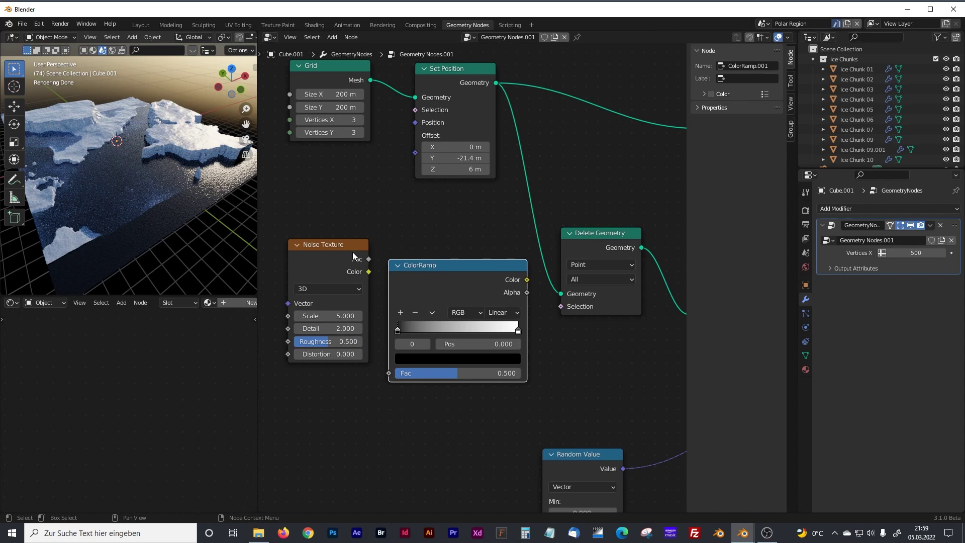
Connect the noise Fac through ColorRamp to Delete Geometry's Selection, and move the ramp's black stop to about 0.591
{"action": "left_click_drag", "start_coordinate": [354, 257], "coordinate": [337, 259]}
{"action": "left_click_drag", "start_coordinate": [411, 267], "coordinate": [377, 359]}
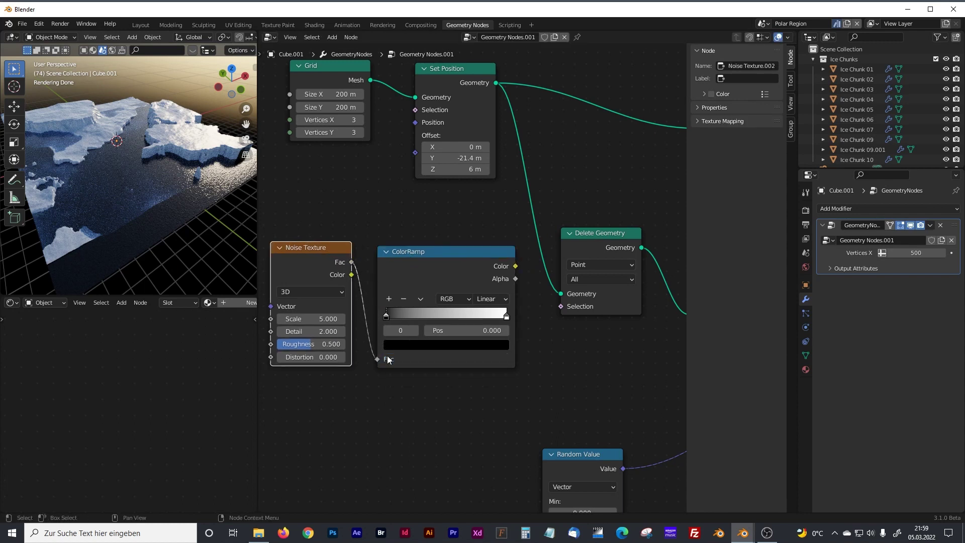
{"action": "left_click_drag", "start_coordinate": [515, 267], "coordinate": [557, 309]}
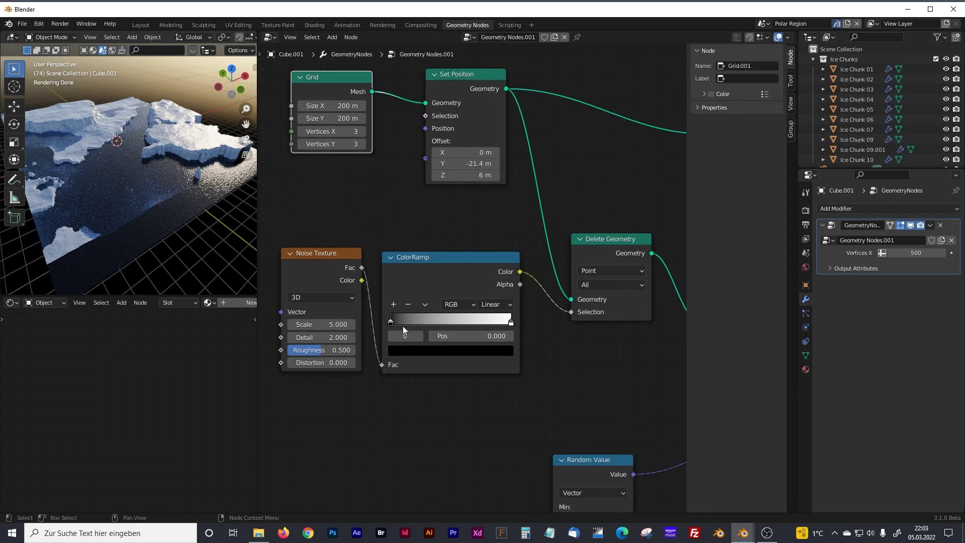
{"action": "left_click_drag", "start_coordinate": [391, 322], "coordinate": [467, 326]}
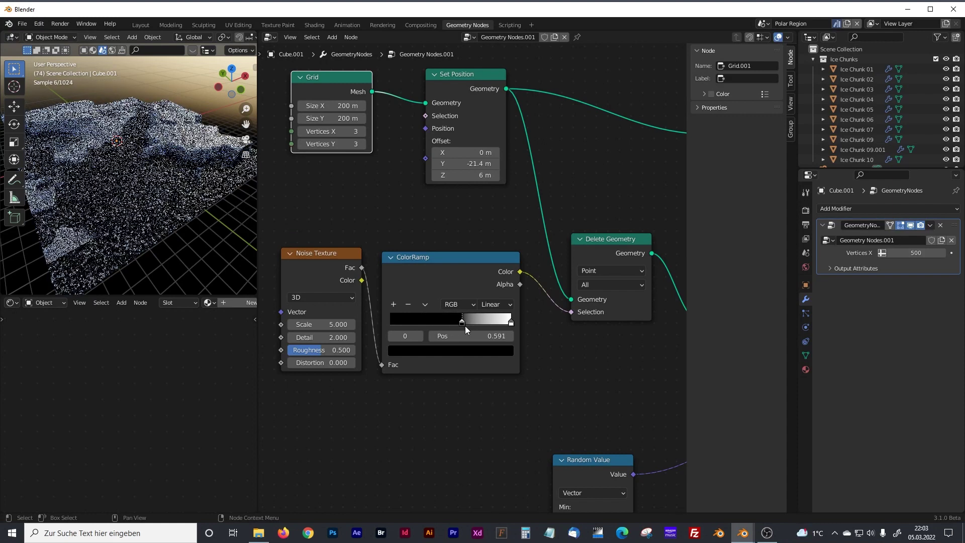
Set the ocean Grid's Vertices X and Vertices Y to 300
{"action": "left_click_drag", "start_coordinate": [319, 78], "coordinate": [320, 82]}
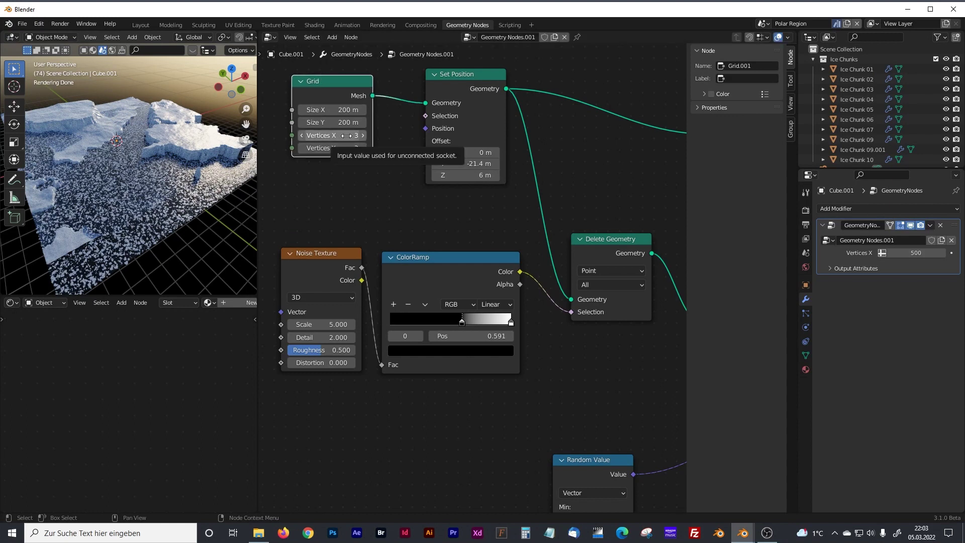
{"action": "left_click", "coordinate": [347, 135]}
{"action": "key", "text": "Return"}
{"action": "left_click", "coordinate": [343, 137]}
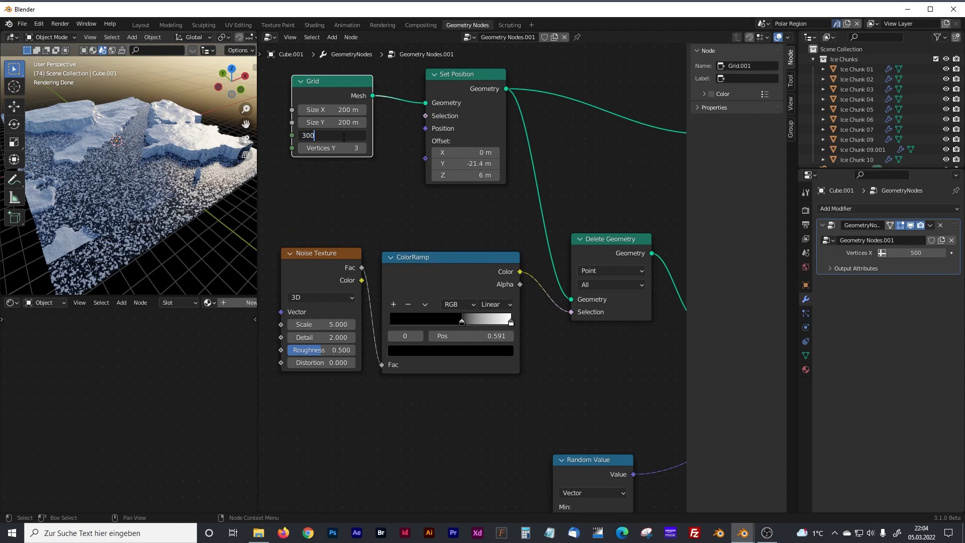
{"action": "key", "text": "Tab"}
{"action": "type", "text": "300"}
{"action": "key", "text": "Return"}
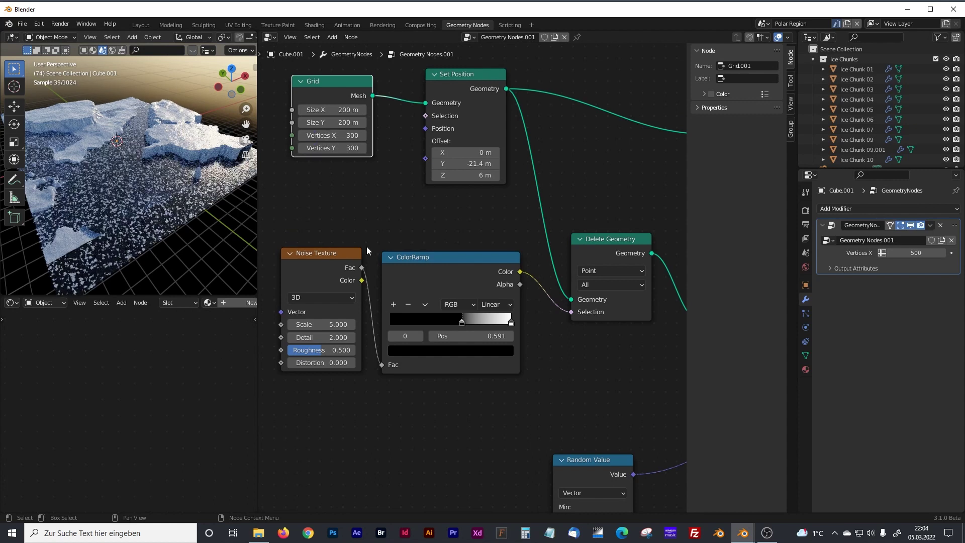
Move the ColorRamp's black stop to about 0.577 and try a Noise Texture scale of 1
{"action": "scroll", "coordinate": [436, 317], "scroll_direction": "up", "scroll_amount": 2}
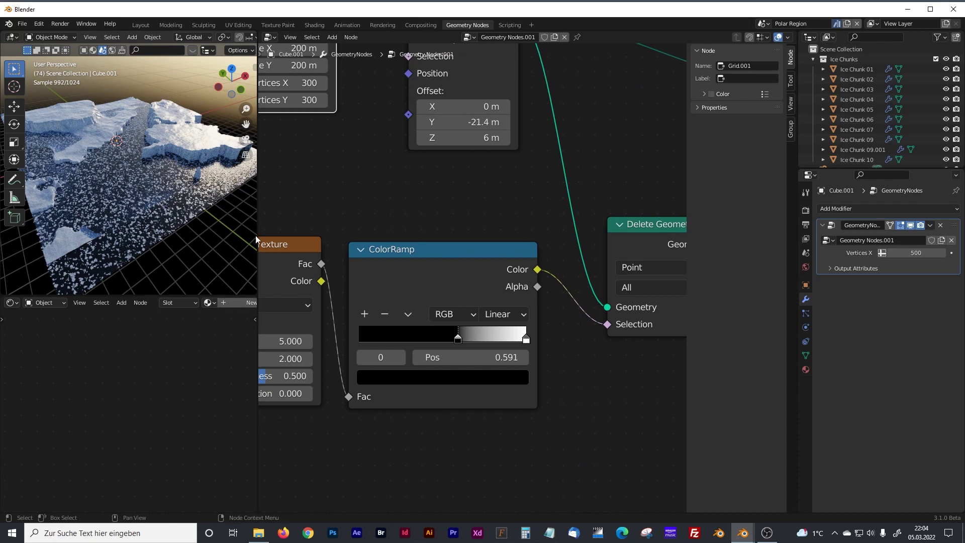
{"action": "mouse_move", "coordinate": [459, 340]}
{"action": "left_mouse_down"}
{"action": "mouse_move", "coordinate": [445, 342]}
{"action": "mouse_move", "coordinate": [456, 343]}
{"action": "left_mouse_up"}
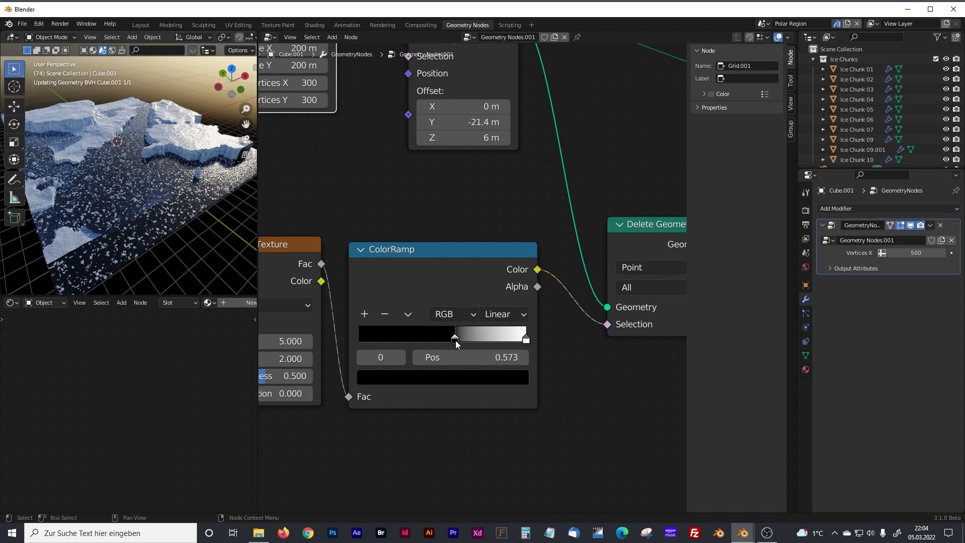
{"action": "middle_click_drag", "start_coordinate": [334, 180], "coordinate": [455, 213]}
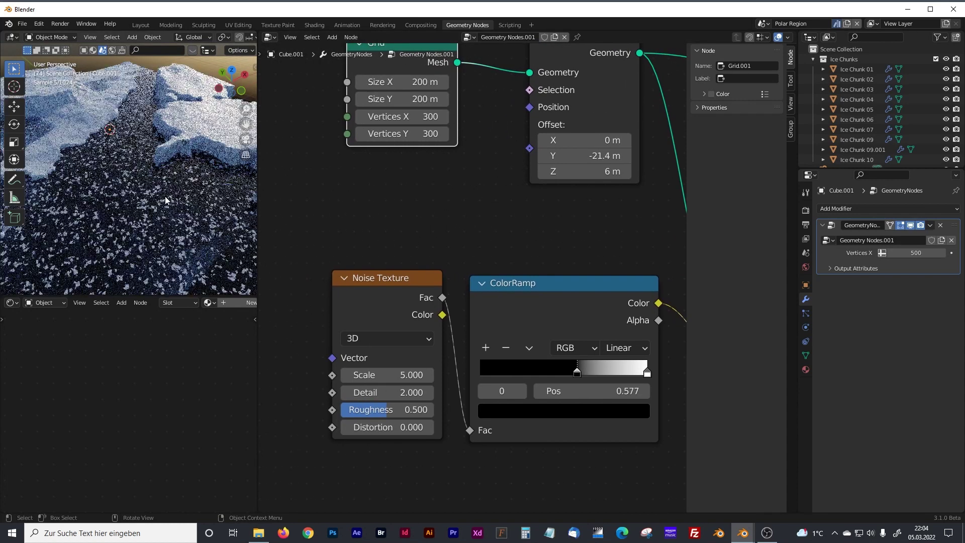
{"action": "left_click", "coordinate": [406, 377]}
{"action": "key", "text": "BackSpace"}
{"action": "type", "text": "1"}
{"action": "key", "text": "Return"}
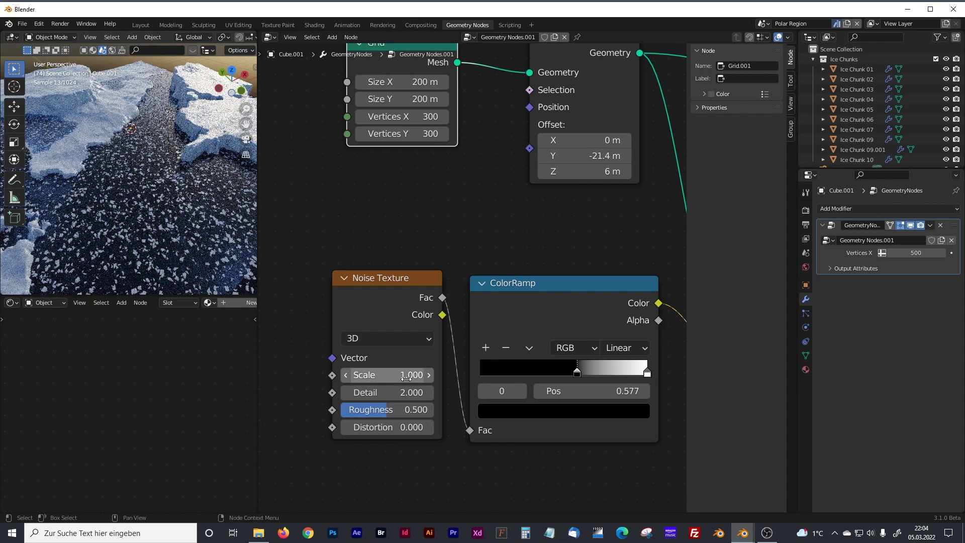
Try a Noise Texture scale of 0.1 and inspect the distribution of the ice chunks
{"action": "left_click", "coordinate": [410, 375]}
{"action": "type", "text": "9"}
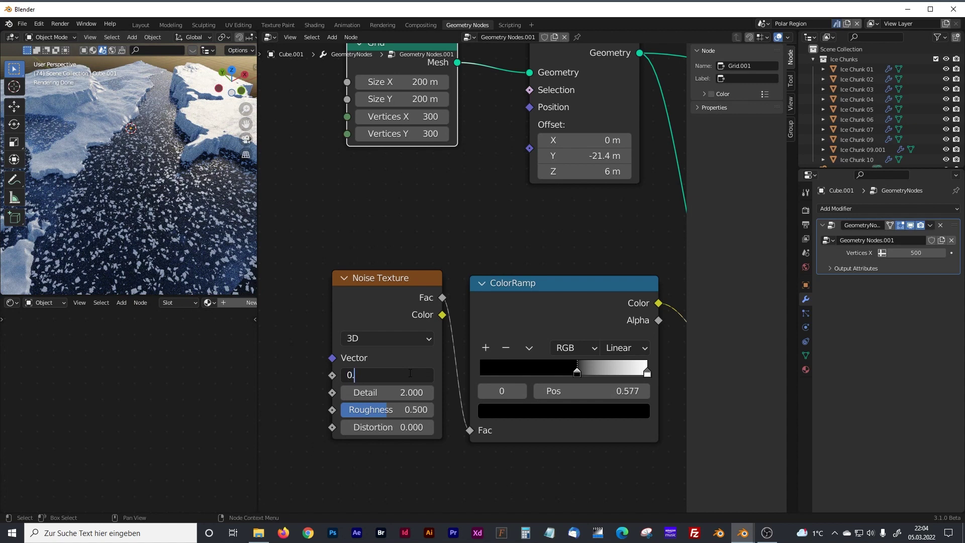
{"action": "key", "text": "BackSpace"}
{"action": "key", "text": "BackSpace"}
{"action": "key", "text": "Return"}
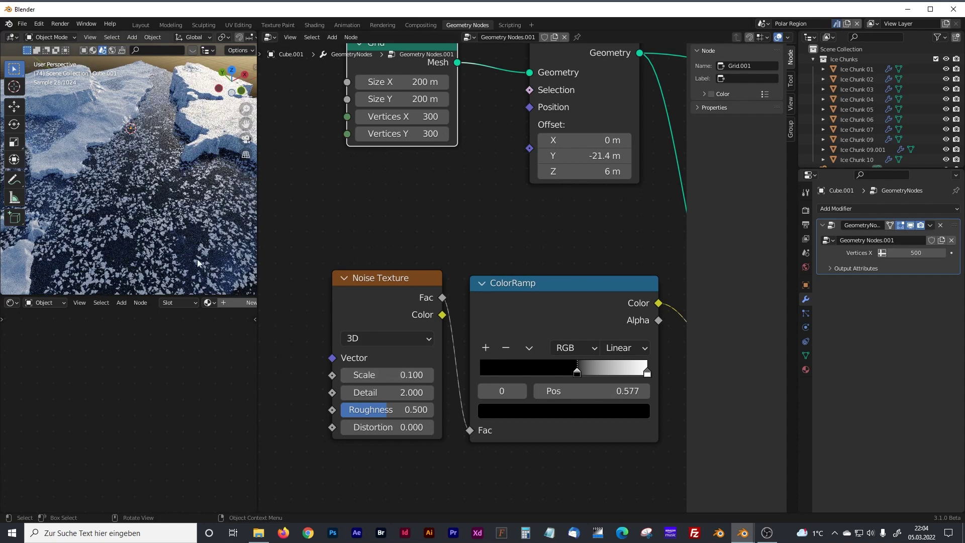
{"action": "left_click_drag", "start_coordinate": [400, 278], "coordinate": [391, 278]}
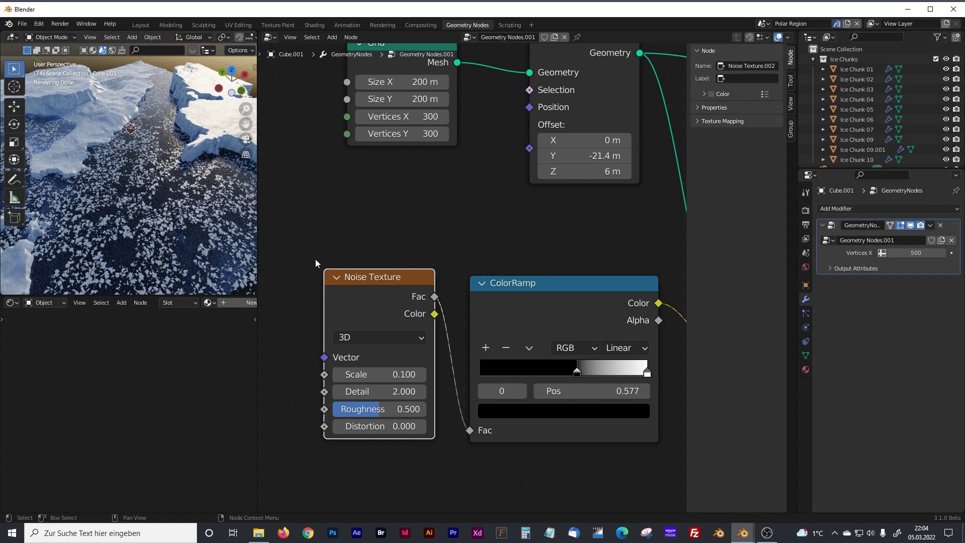
{"action": "middle_click_drag", "start_coordinate": [166, 197], "coordinate": [176, 239]}
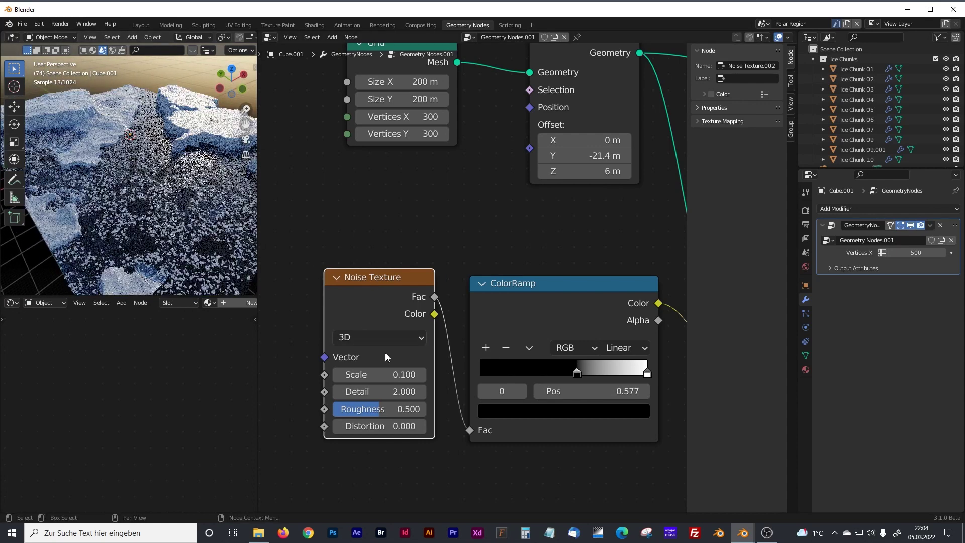
Set the Noise Texture scale to 0.3 and inspect the ice chunks on the ocean
{"action": "left_click", "coordinate": [401, 374]}
{"action": "key", "text": "BackSpace"}
{"action": "type", "text": "3"}
{"action": "key", "text": "Return"}
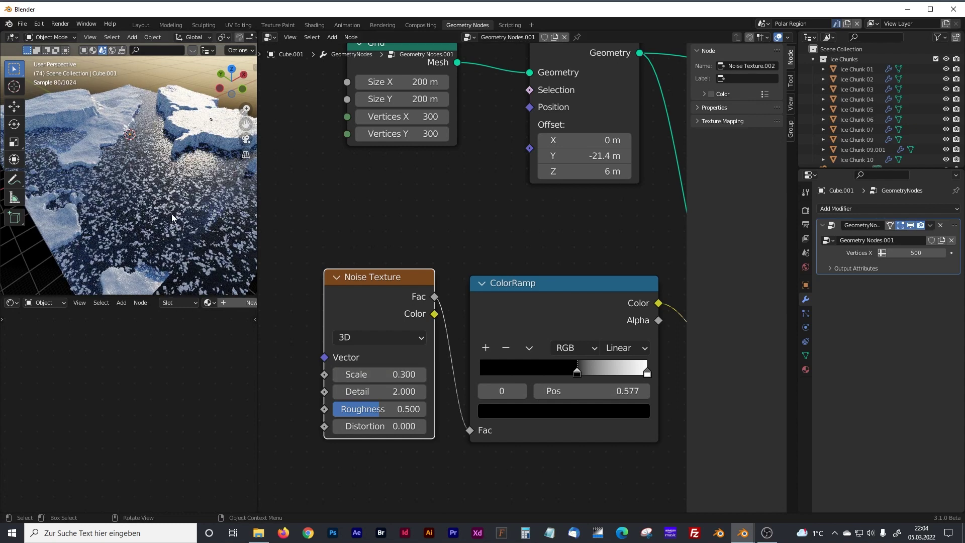
{"action": "middle_click_drag", "start_coordinate": [174, 221], "coordinate": [167, 237]}
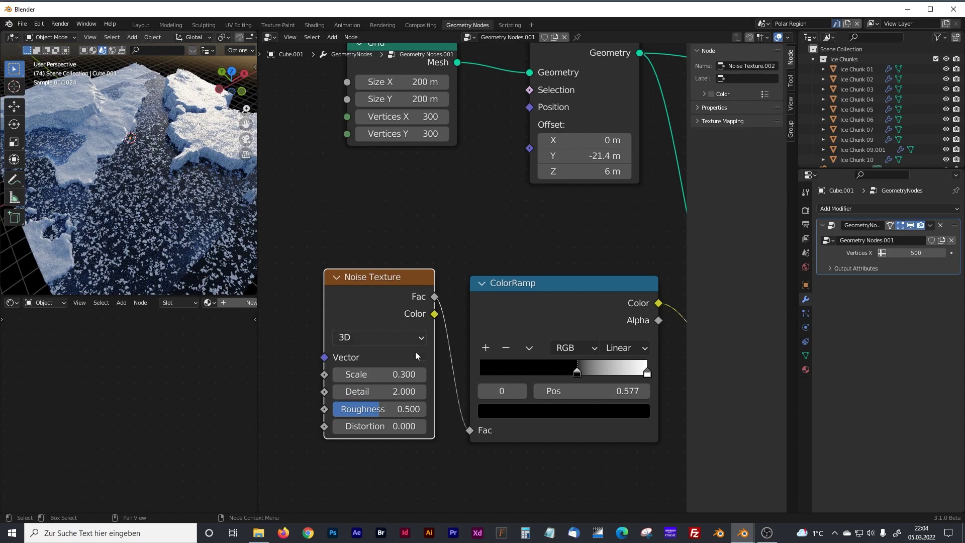
Set the Noise Texture distortion to 1 and move the ColorRamp's black stop to about 0.495
{"action": "left_click", "coordinate": [403, 425]}
{"action": "type", "text": "1"}
{"action": "key", "text": "Return"}
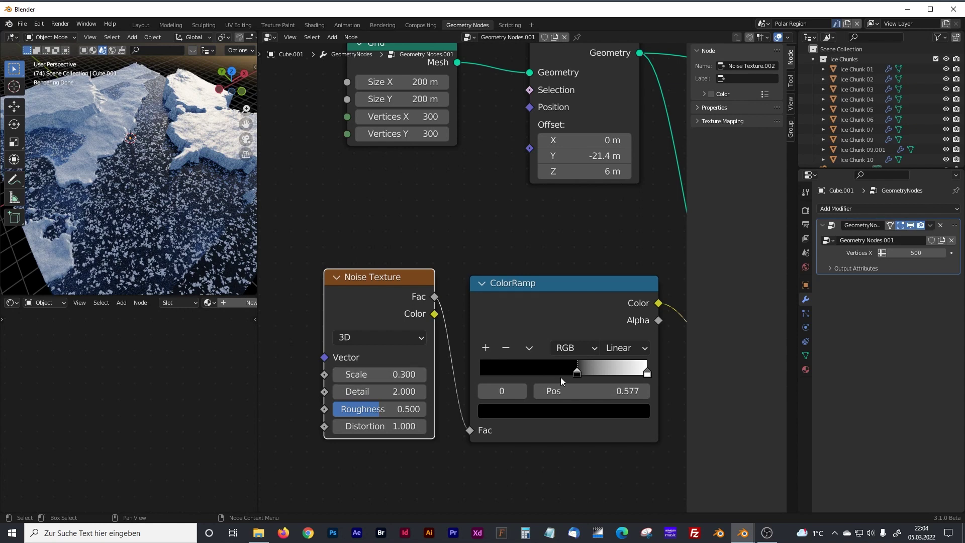
{"action": "left_click_drag", "start_coordinate": [578, 375], "coordinate": [563, 375]}
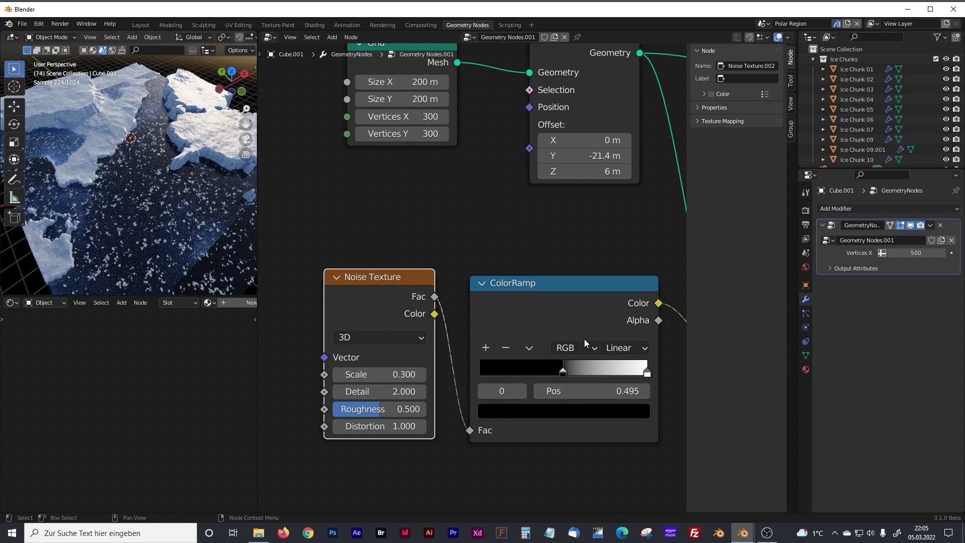
Set the Y offset of the ocean grid's Set Position node to 0 m
{"action": "scroll", "coordinate": [559, 275], "scroll_direction": "down", "scroll_amount": 3}
{"action": "middle_click_drag", "start_coordinate": [559, 275], "coordinate": [456, 244]}
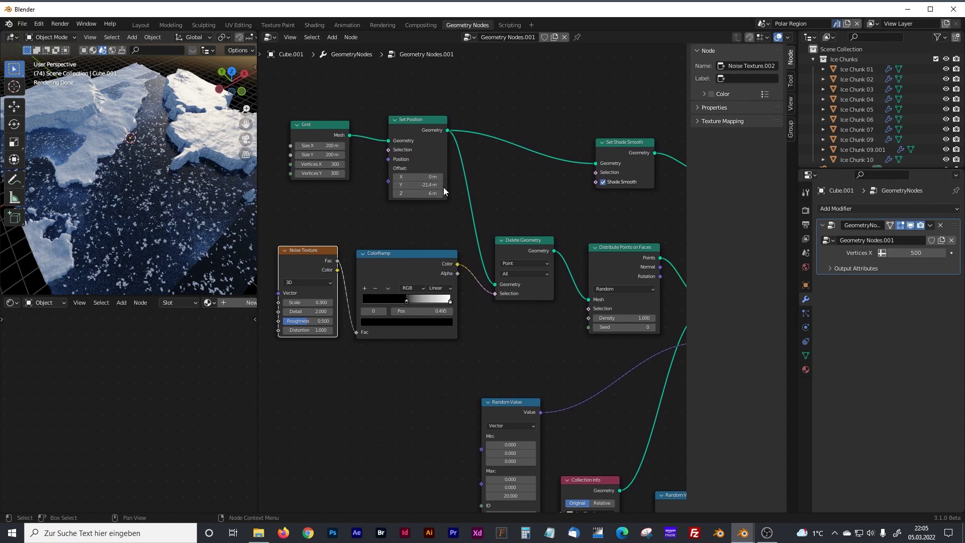
{"action": "left_click", "coordinate": [428, 186]}
{"action": "type", "text": "0"}
{"action": "key", "text": "Return"}
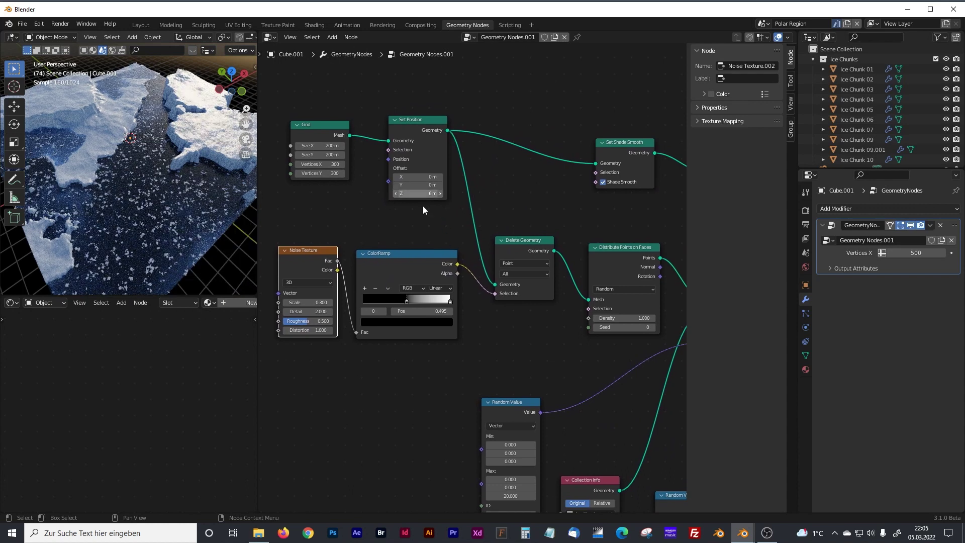
Move the Group Input node up beside the Noise Texture that masks the ice chunks
{"action": "middle_click_drag", "start_coordinate": [168, 197], "coordinate": [154, 203]}
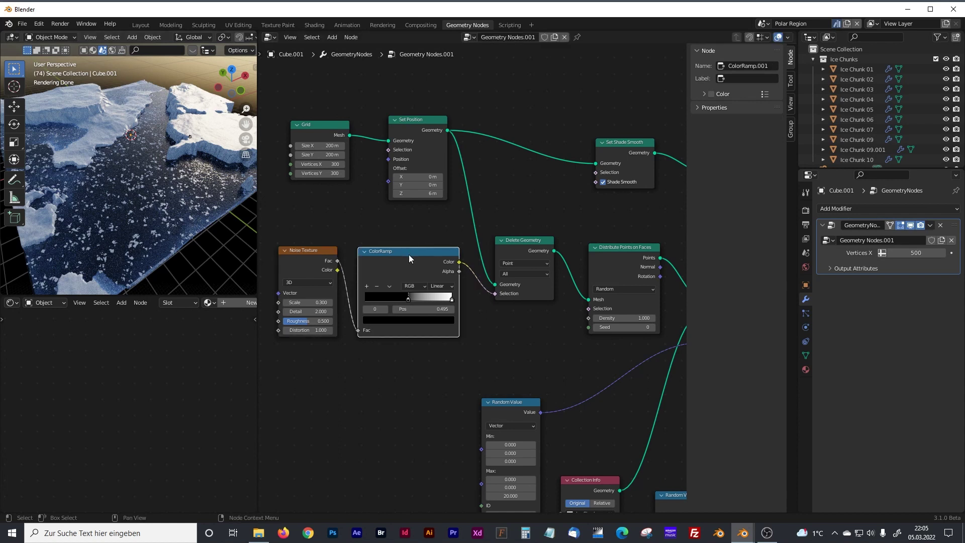
{"action": "scroll", "coordinate": [433, 375], "scroll_direction": "down", "scroll_amount": 3}
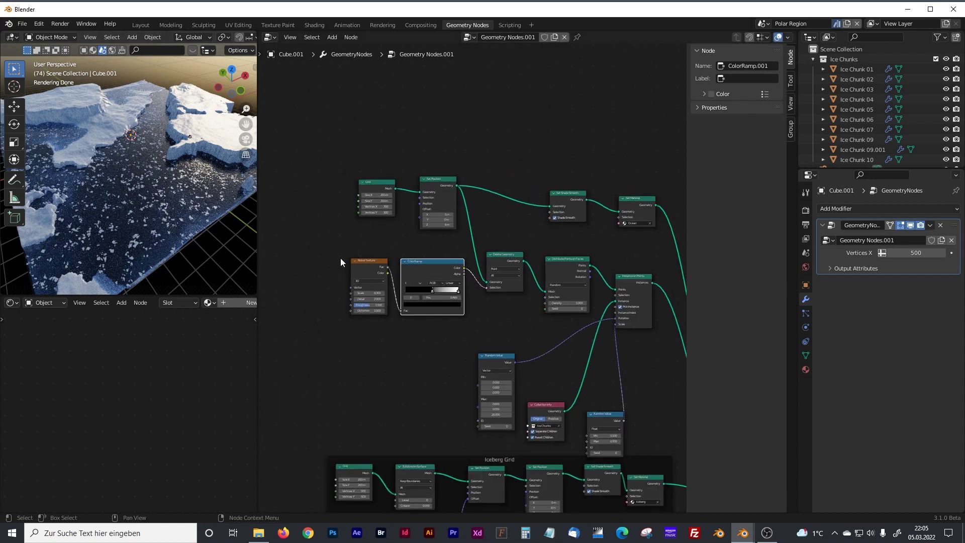
{"action": "scroll", "coordinate": [343, 331], "scroll_direction": "left", "scroll_amount": 5}
{"action": "left_click_drag", "start_coordinate": [387, 394], "coordinate": [388, 247]}
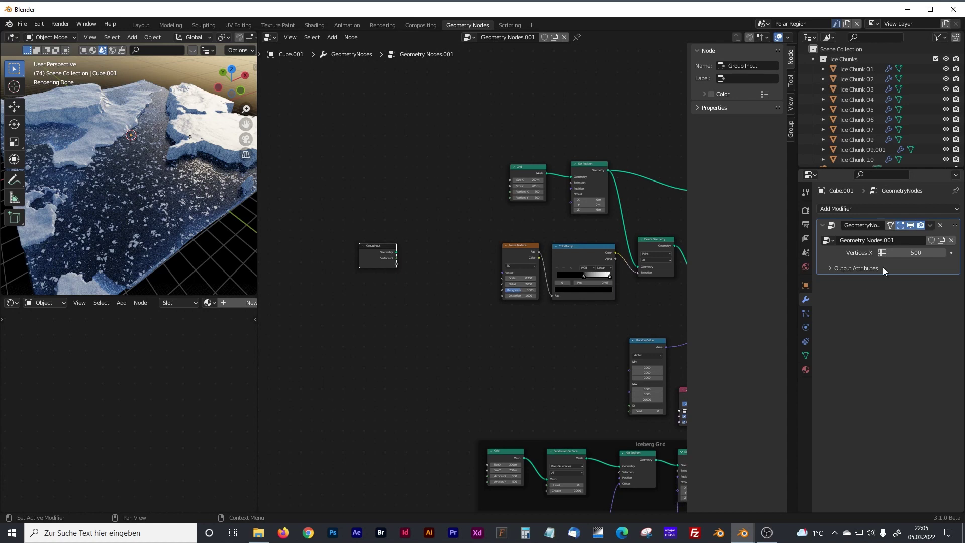
Expose the Noise Texture's Scale and the ocean Grid's Vertices Y and Size X as new group inputs
{"action": "scroll", "coordinate": [460, 285], "scroll_direction": "up", "scroll_amount": 3}
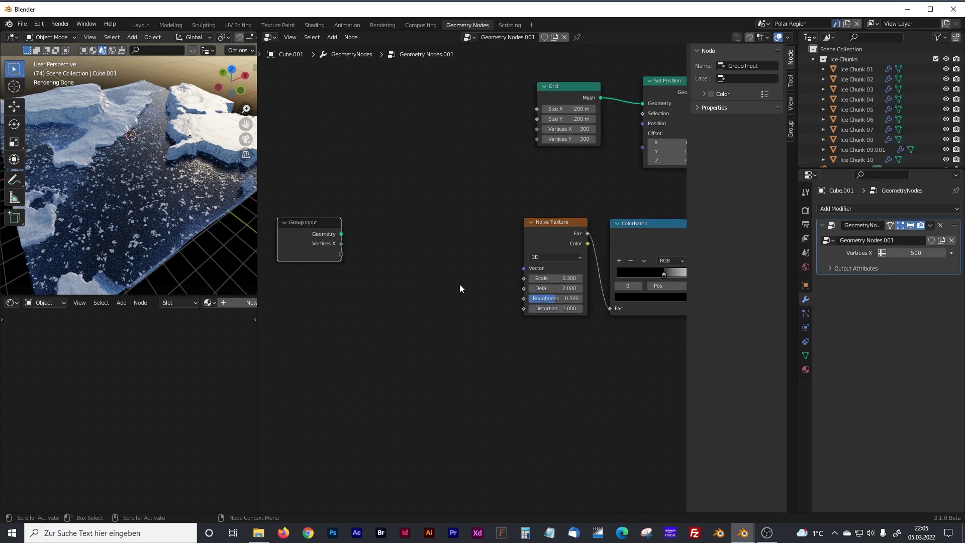
{"action": "left_click_drag", "start_coordinate": [524, 278], "coordinate": [341, 255]}
{"action": "left_click_drag", "start_coordinate": [537, 140], "coordinate": [341, 264]}
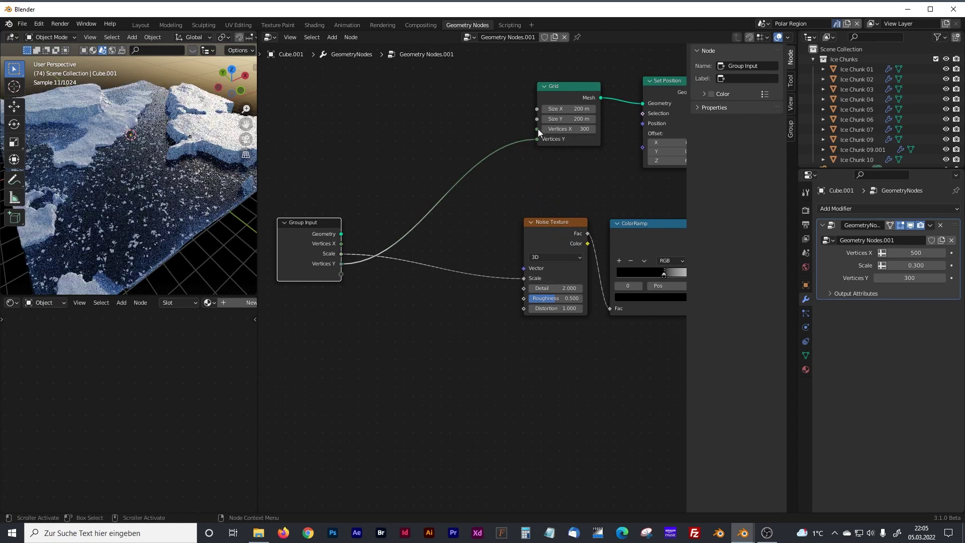
{"action": "left_click_drag", "start_coordinate": [536, 108], "coordinate": [341, 274]}
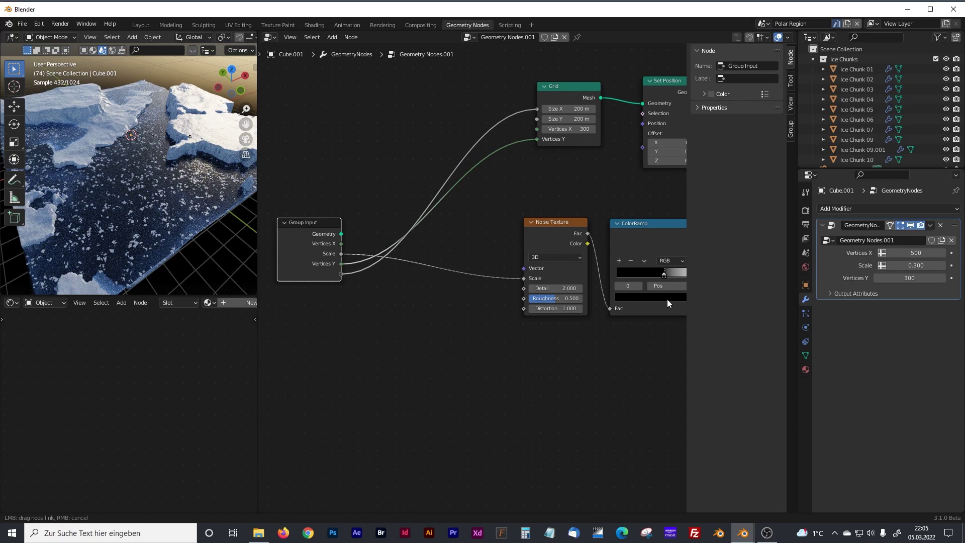